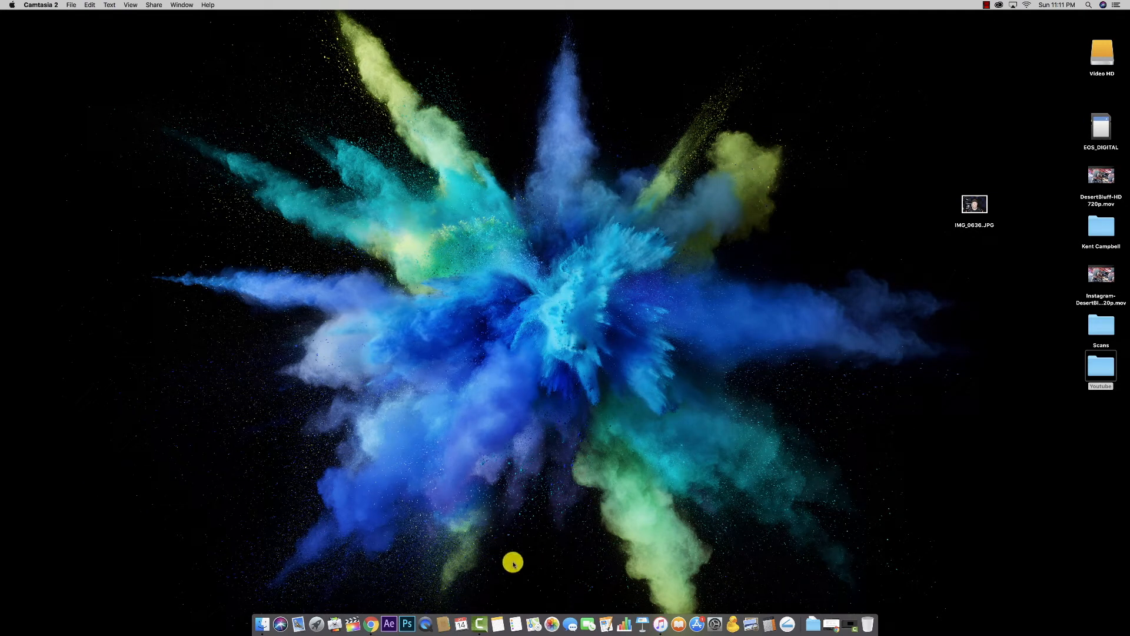
# Step: Launch Photoshop CC 2018 from the Dock and look through the File menu
pyautogui.click(409, 624)
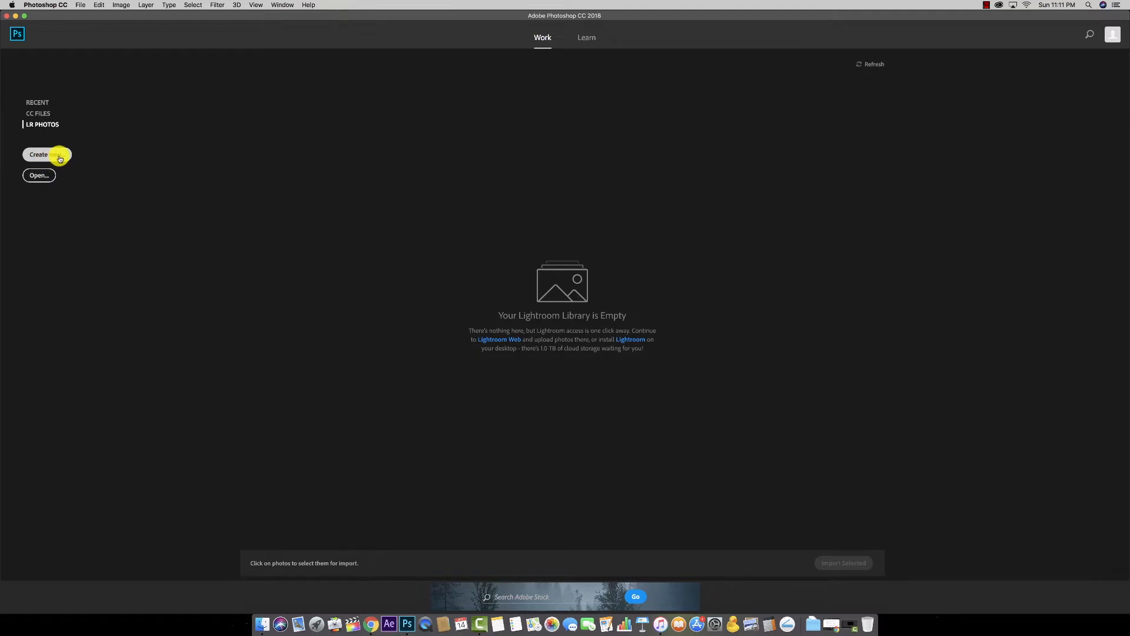
pyautogui.click(80, 5)
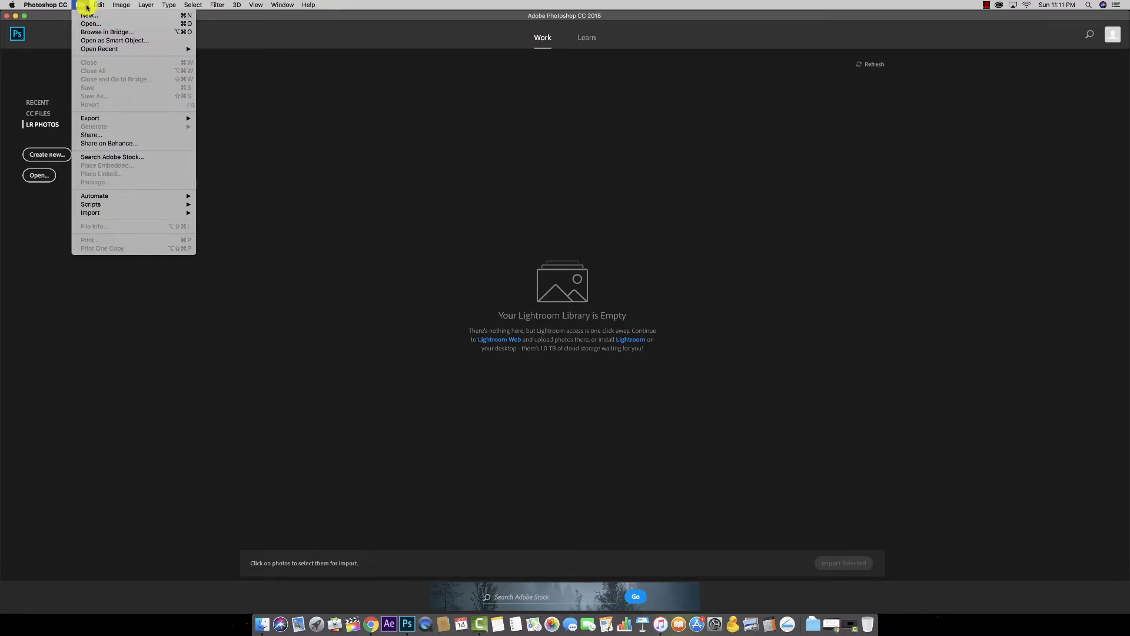
pyautogui.click(84, 5)
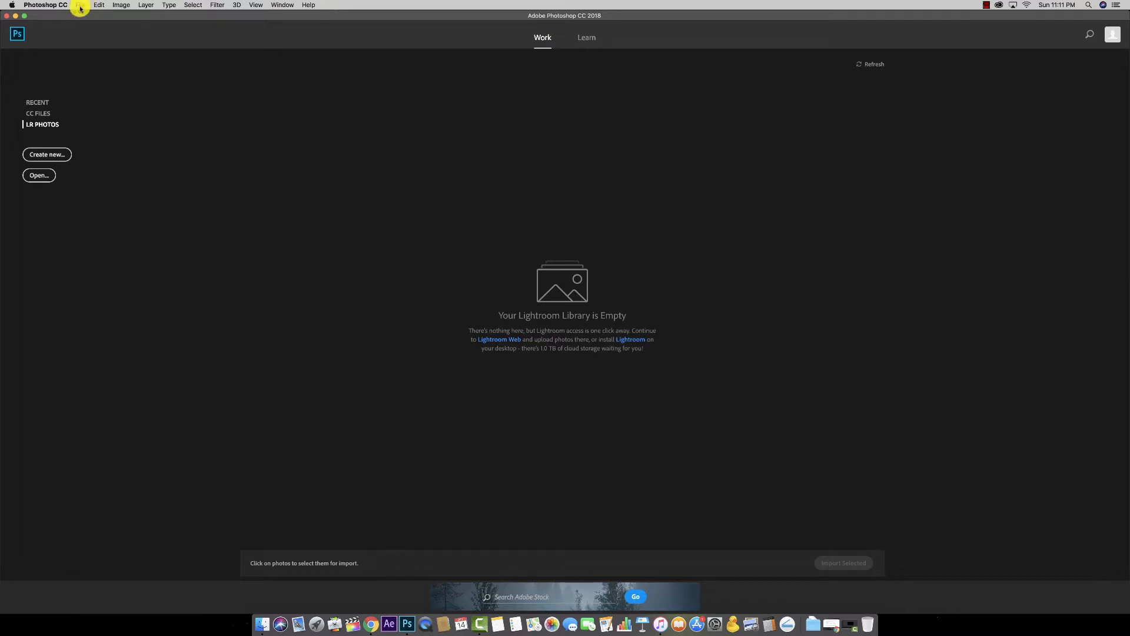
# Step: Start a new document, move the dialog up, and browse the Film & Video presets
pyautogui.click(58, 154)
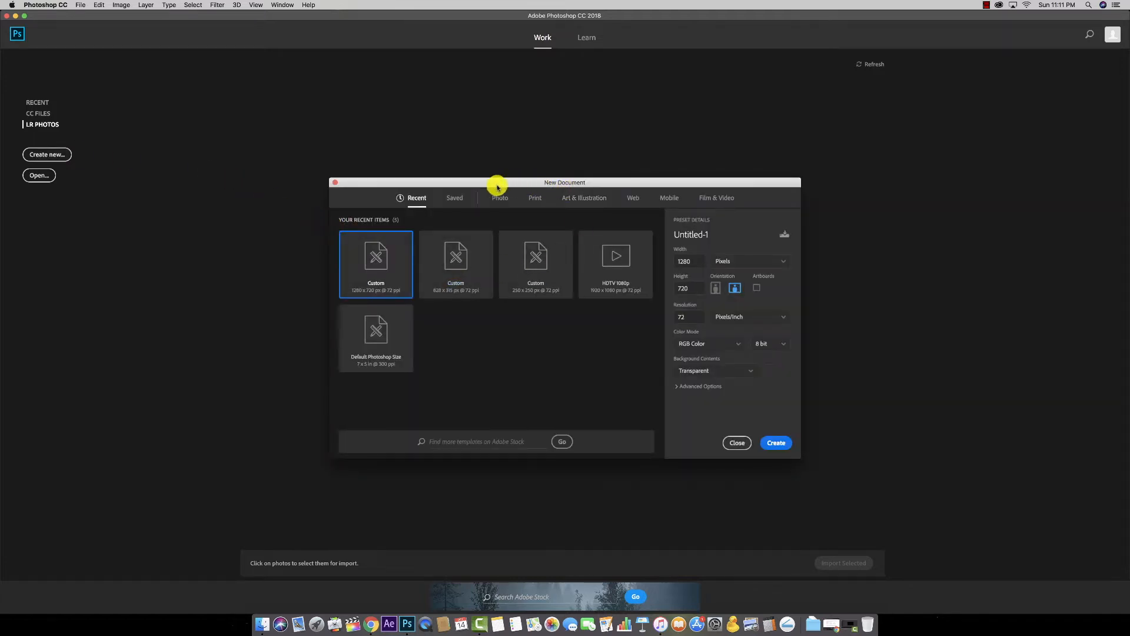
pyautogui.moveTo(533, 179); pyautogui.dragTo(523, 101)
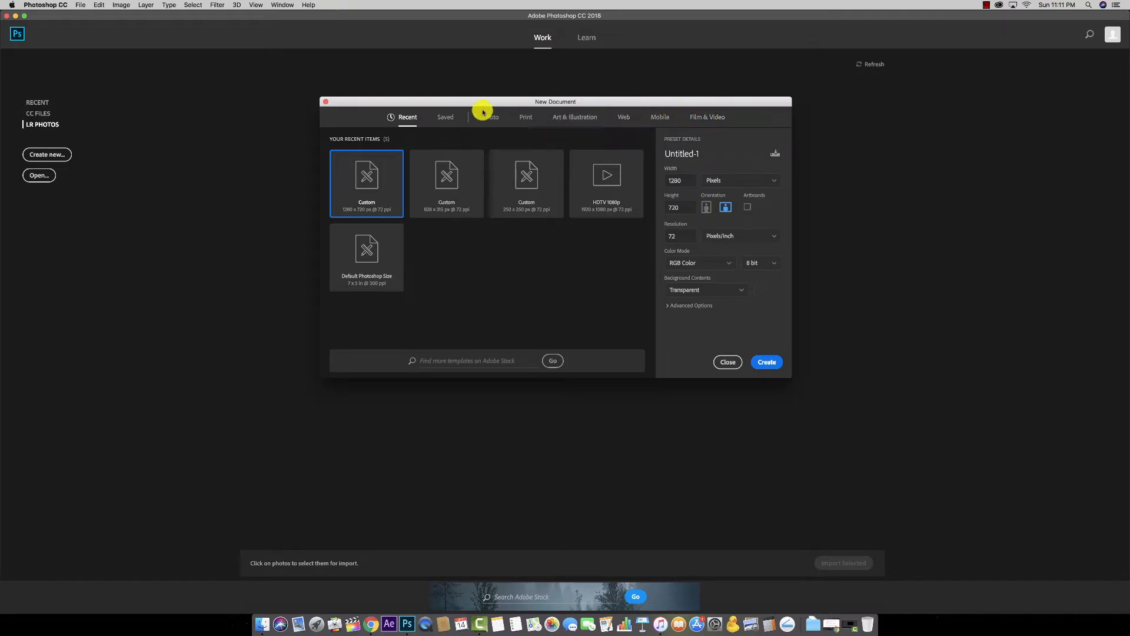
pyautogui.click(716, 117)
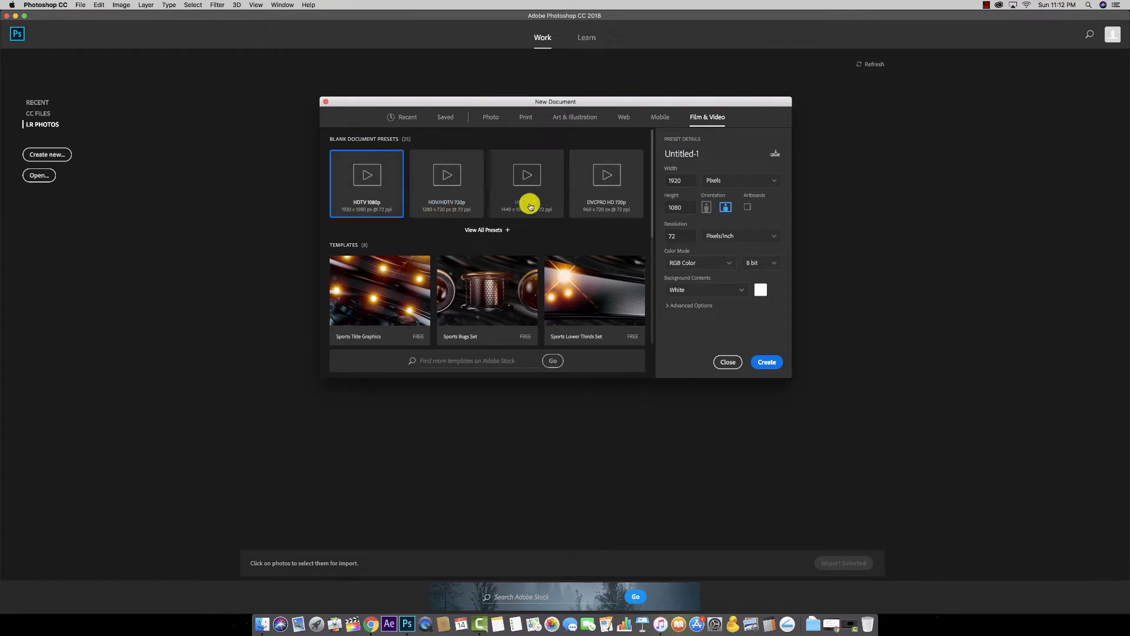
pyautogui.scroll(-3, 557, 238)
pyautogui.scroll(-4, 557, 240)
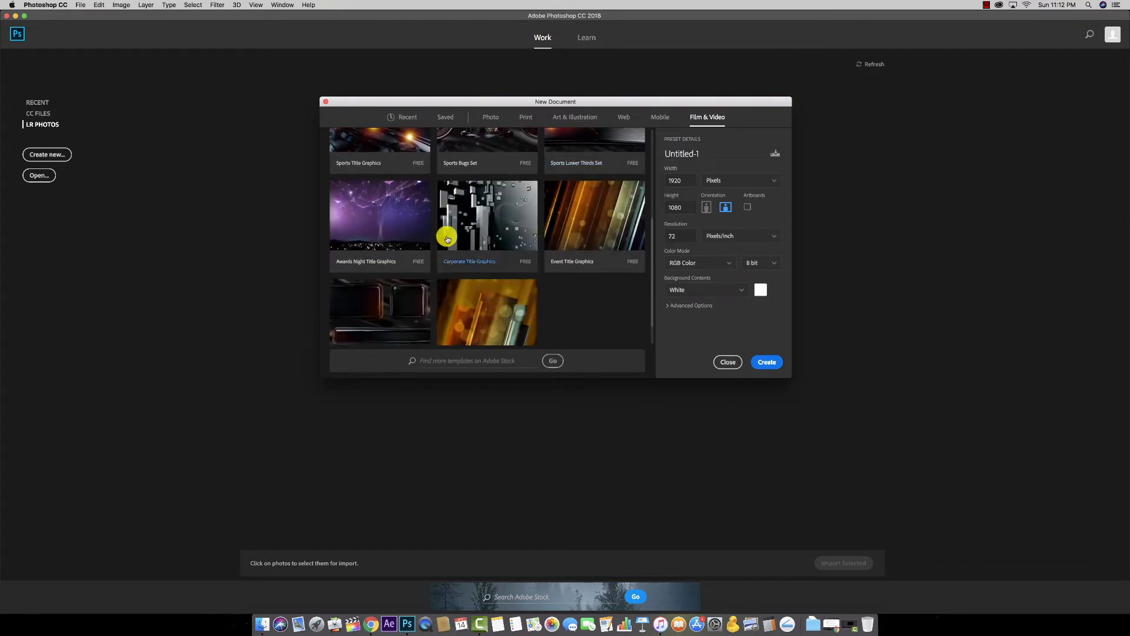
pyautogui.scroll(-1, 566, 226)
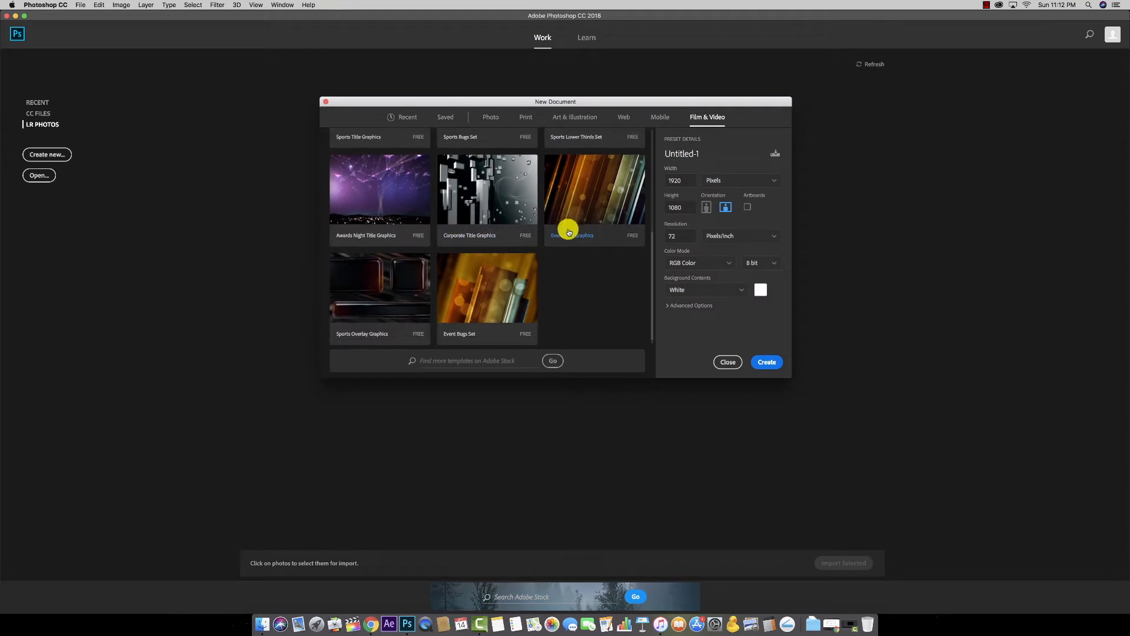
pyautogui.scroll(8, 488, 253)
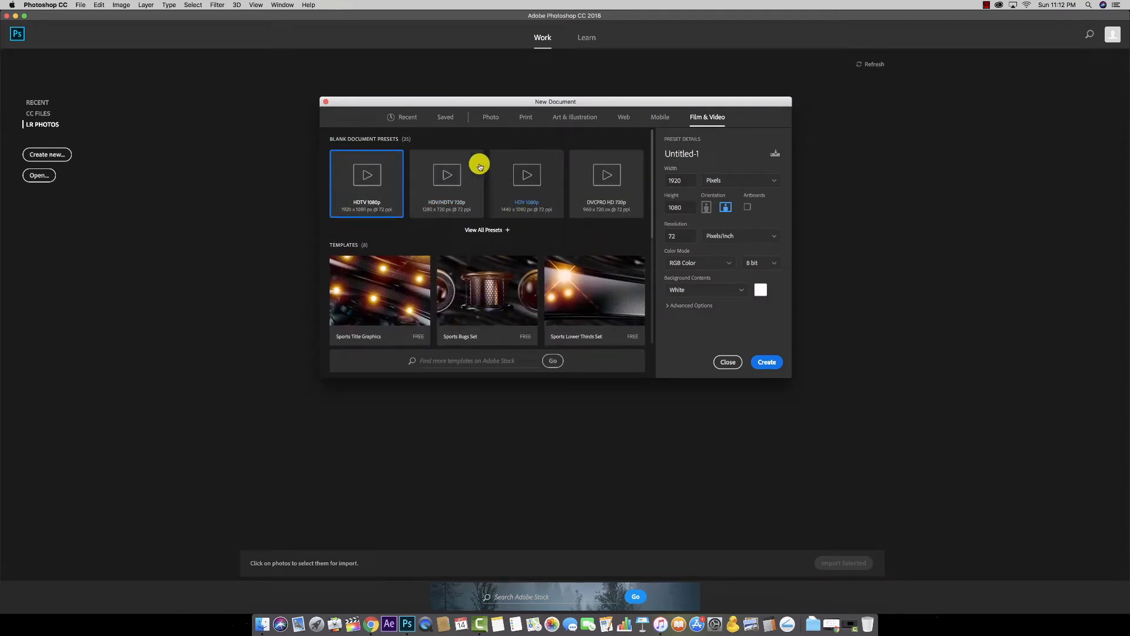
# Step: Show the Print presets, with Letter at 8.5 × 11 inches, 300 ppi
pyautogui.click(526, 118)
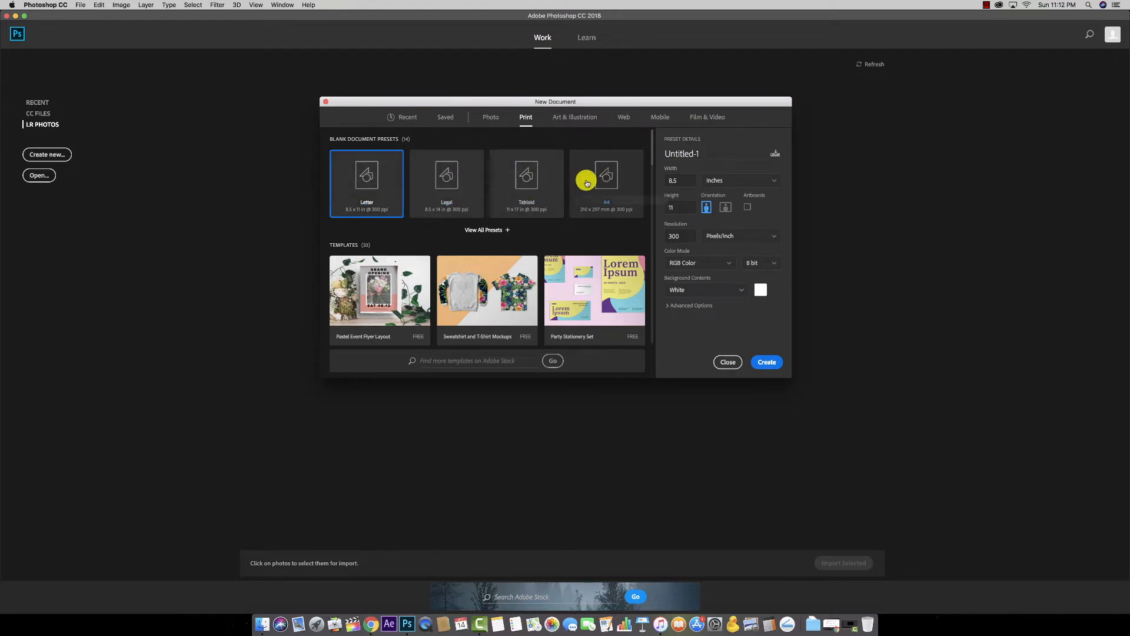
pyautogui.scroll(-2, 586, 183)
pyautogui.scroll(-5, 587, 183)
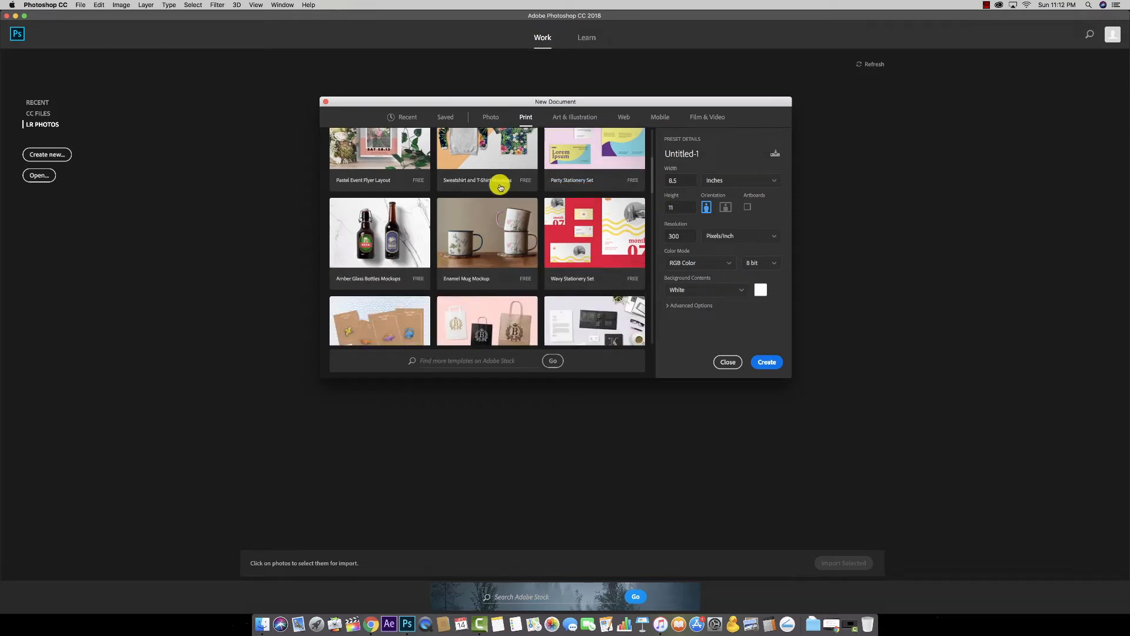
pyautogui.scroll(-8, 487, 193)
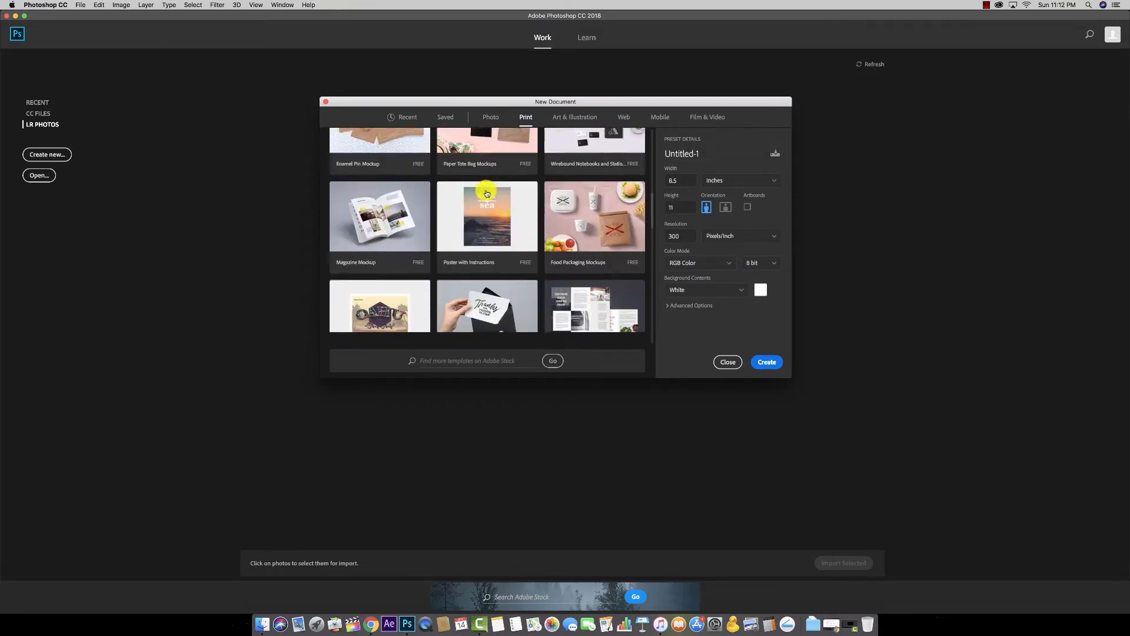
pyautogui.scroll(15, 487, 193)
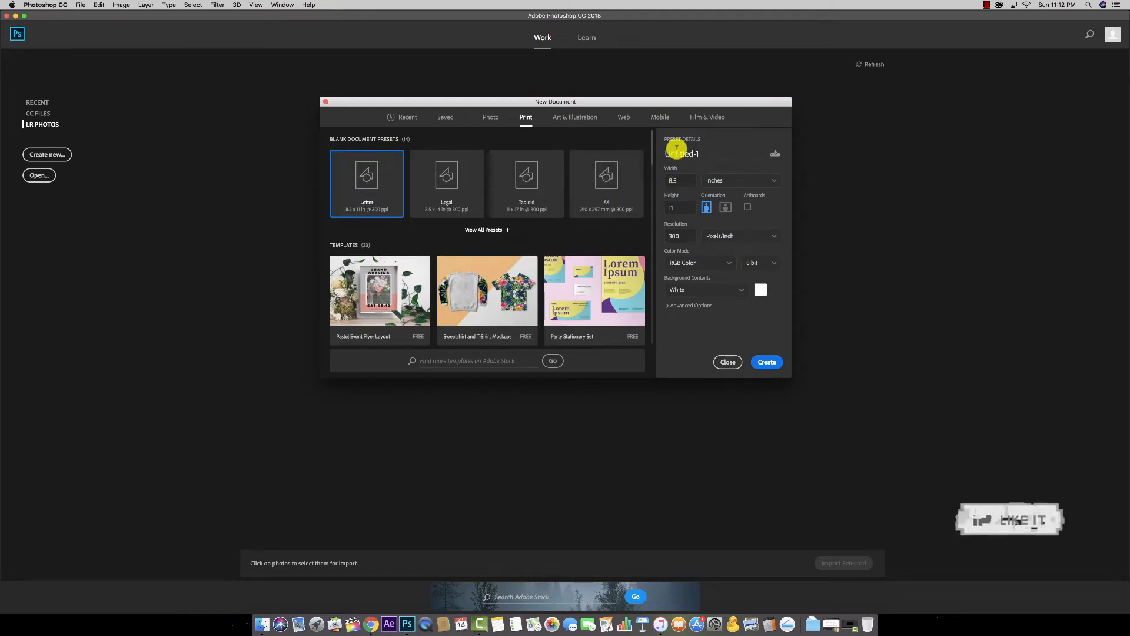
# Step: Name the document BusinessCard and set width 3.5 and height 2 inches
pyautogui.moveTo(704, 152); pyautogui.dragTo(660, 153)
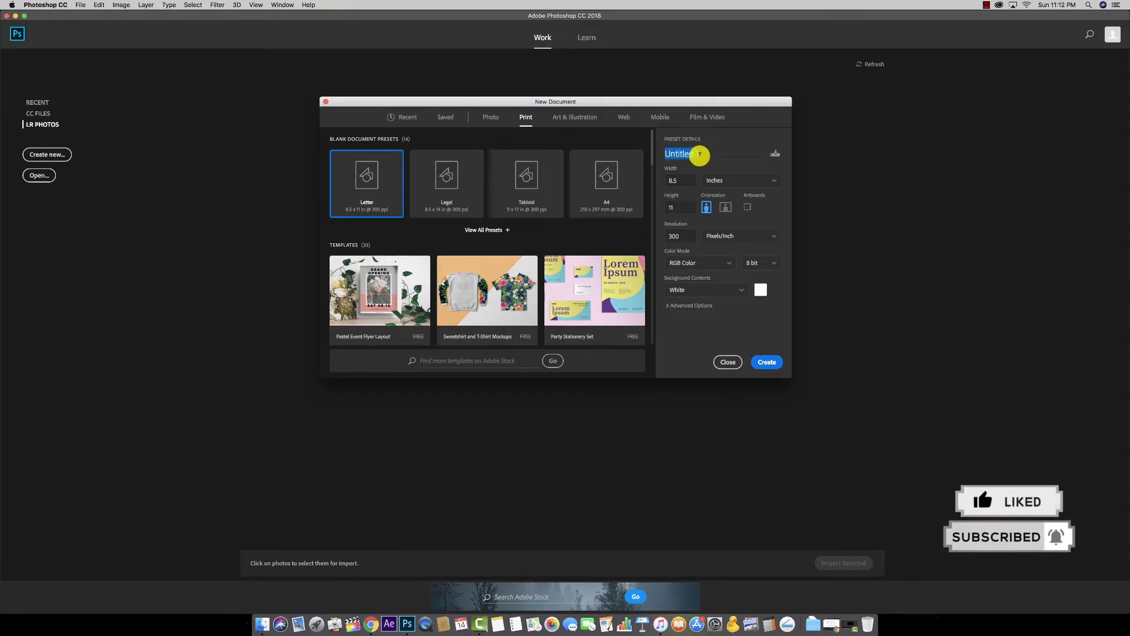
pyautogui.write('BusinessCard')
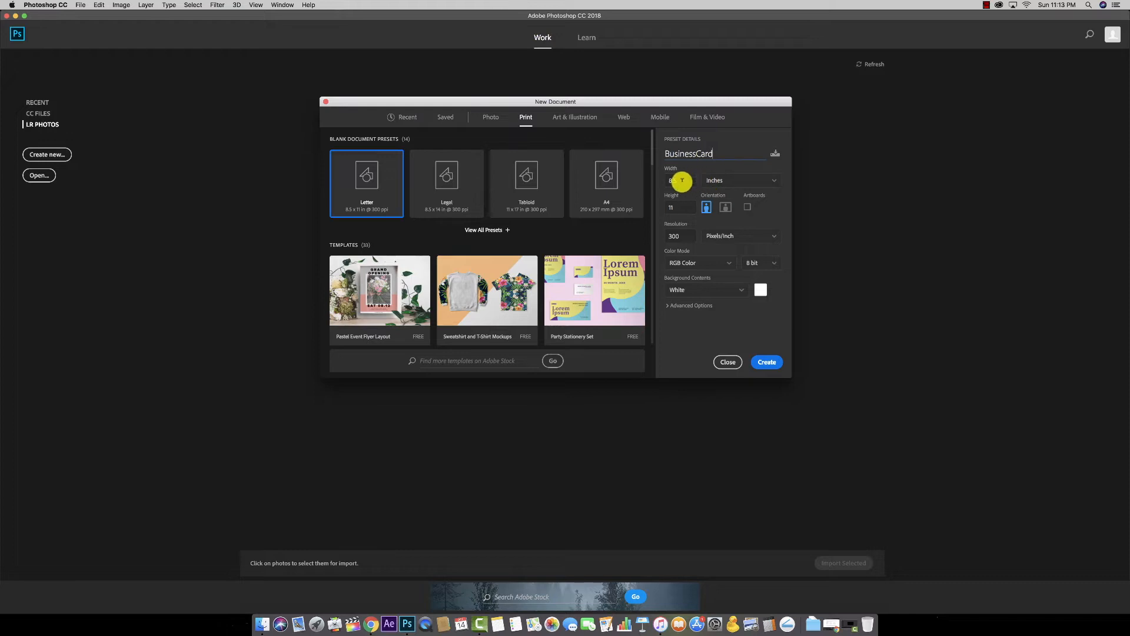
pyautogui.moveTo(682, 179); pyautogui.dragTo(664, 182)
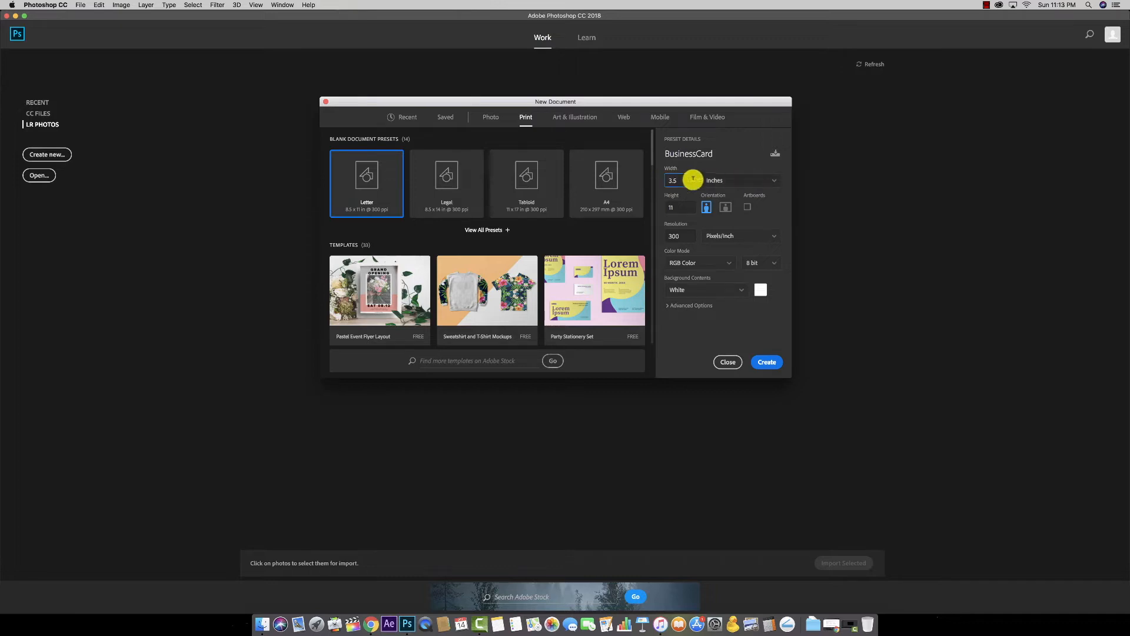
pyautogui.moveTo(675, 208); pyautogui.dragTo(660, 208)
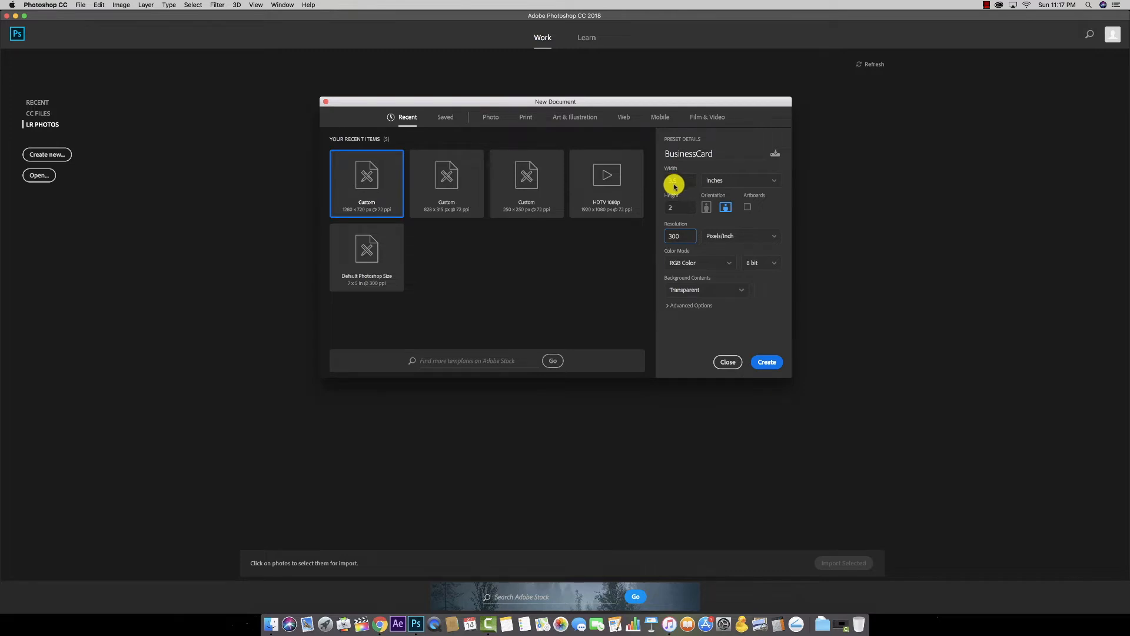
# Step: Change the BusinessCard width to 3.627 and height to 2.127 inches
pyautogui.click(676, 183)
pyautogui.click(680, 208)
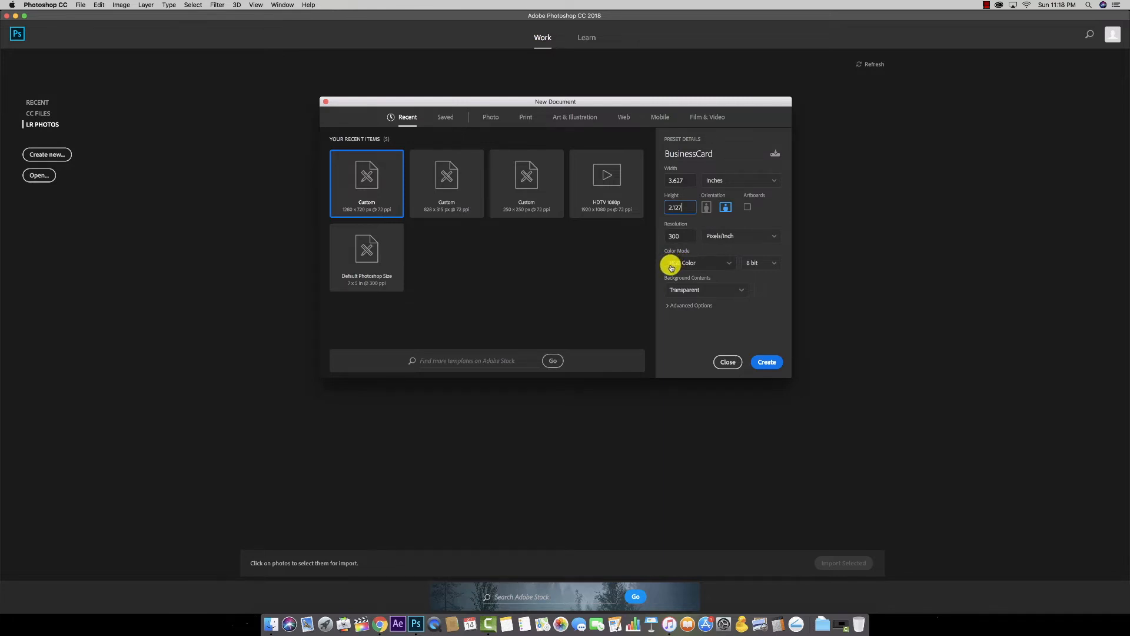
# Step: Set Color Mode to CMYK Color and keep Background Contents as Transparent
pyautogui.click(716, 265)
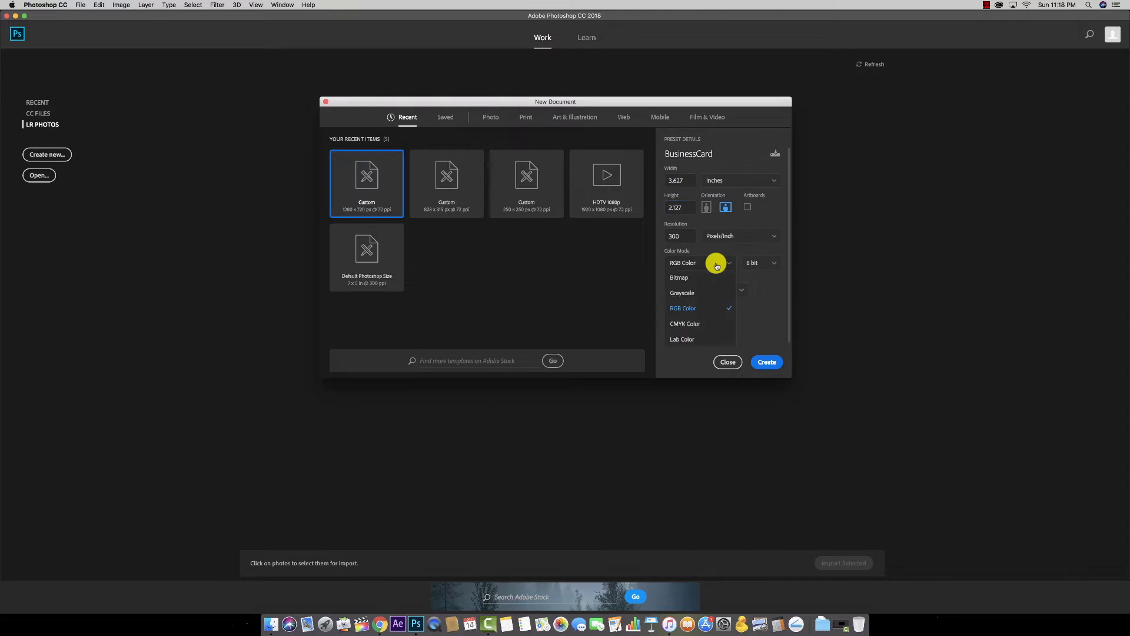
pyautogui.click(685, 327)
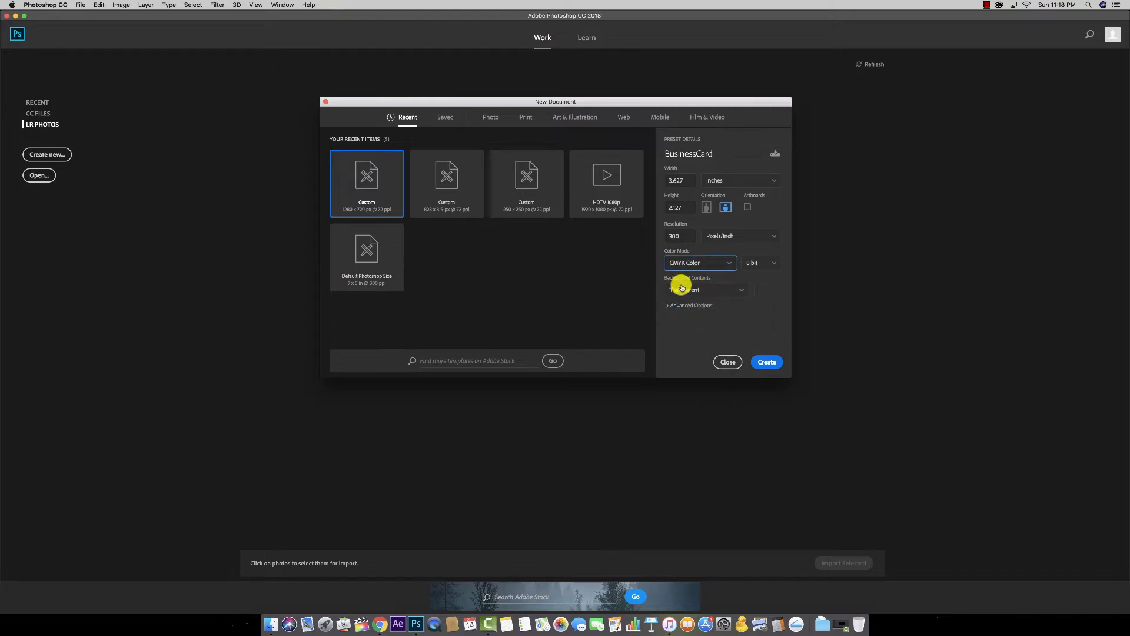
pyautogui.click(740, 291)
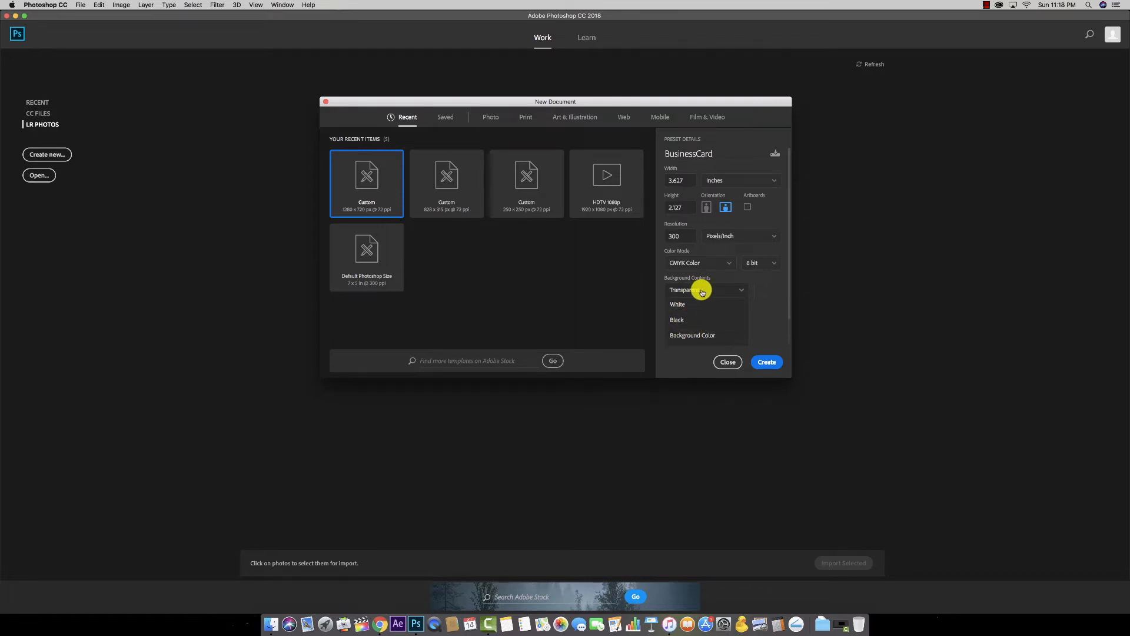
pyautogui.click(733, 292)
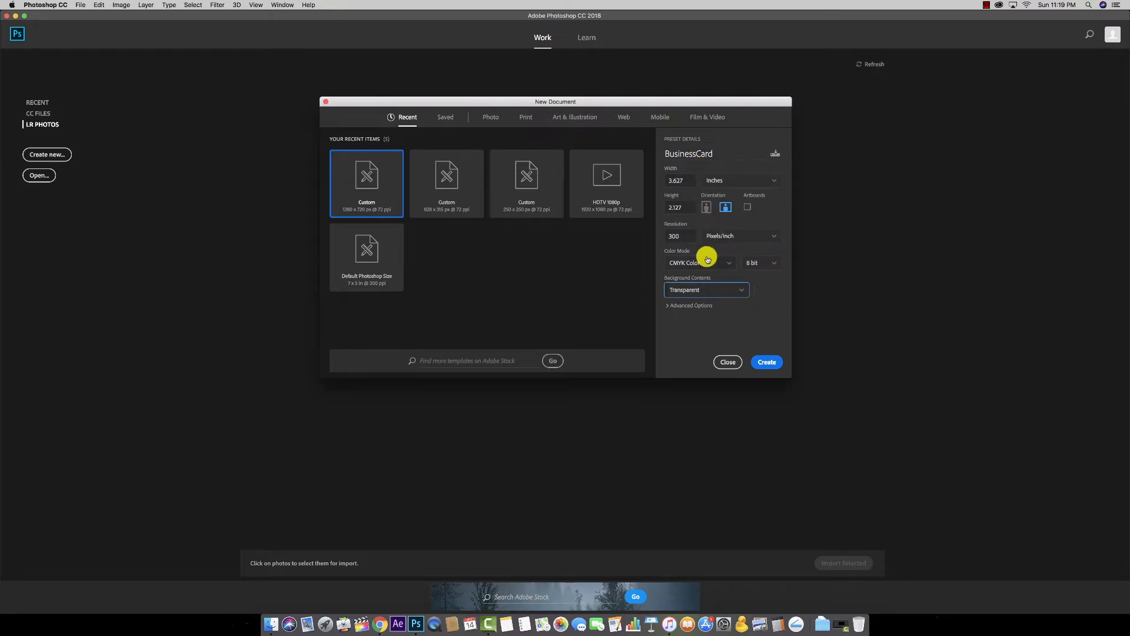
# Step: Create the BusinessCard canvas, then browse the Select and View menus without running anything
pyautogui.click(766, 364)
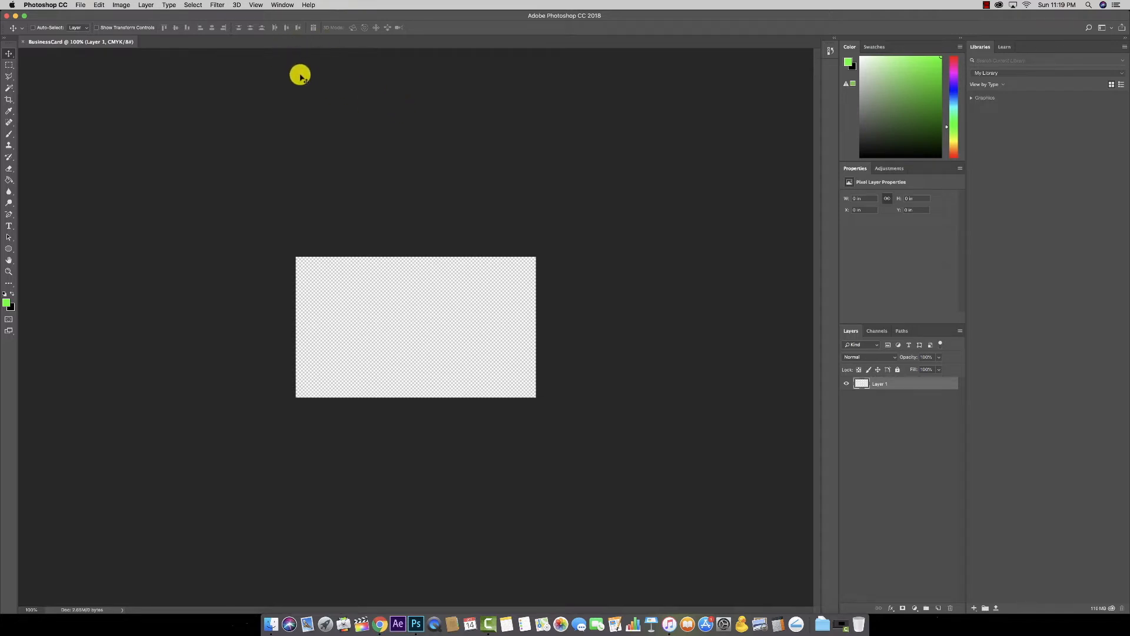
pyautogui.click(218, 4)
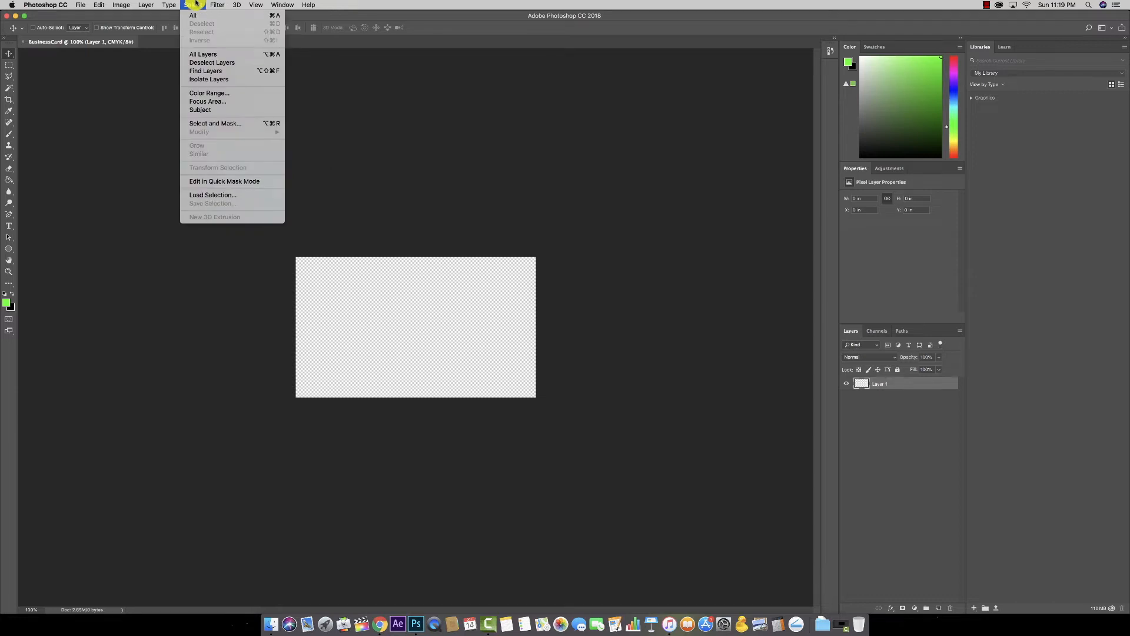
pyautogui.moveTo(259, 3)
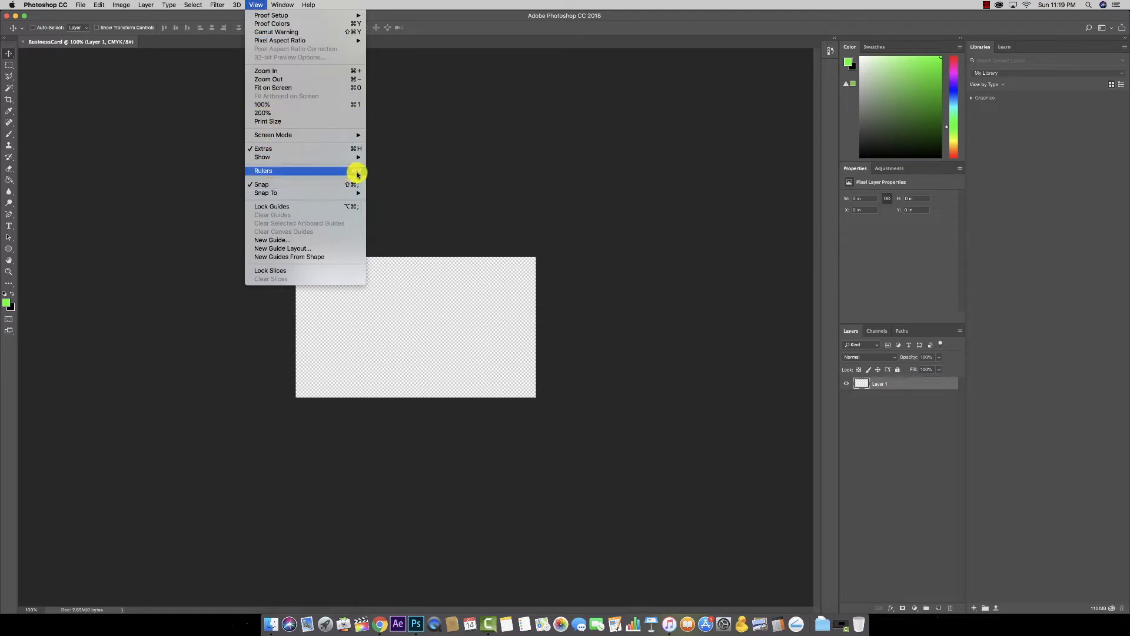
pyautogui.click(260, 4)
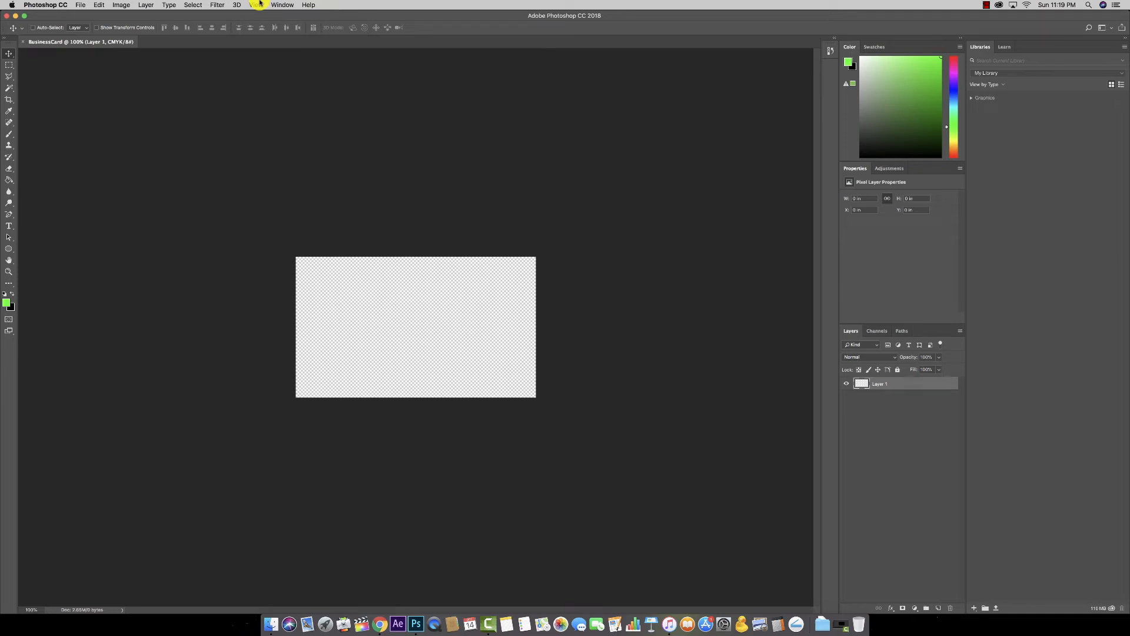
# Step: Show rulers and zoom the blank card to 300% so it fills the workspace
pyautogui.press('super+r')
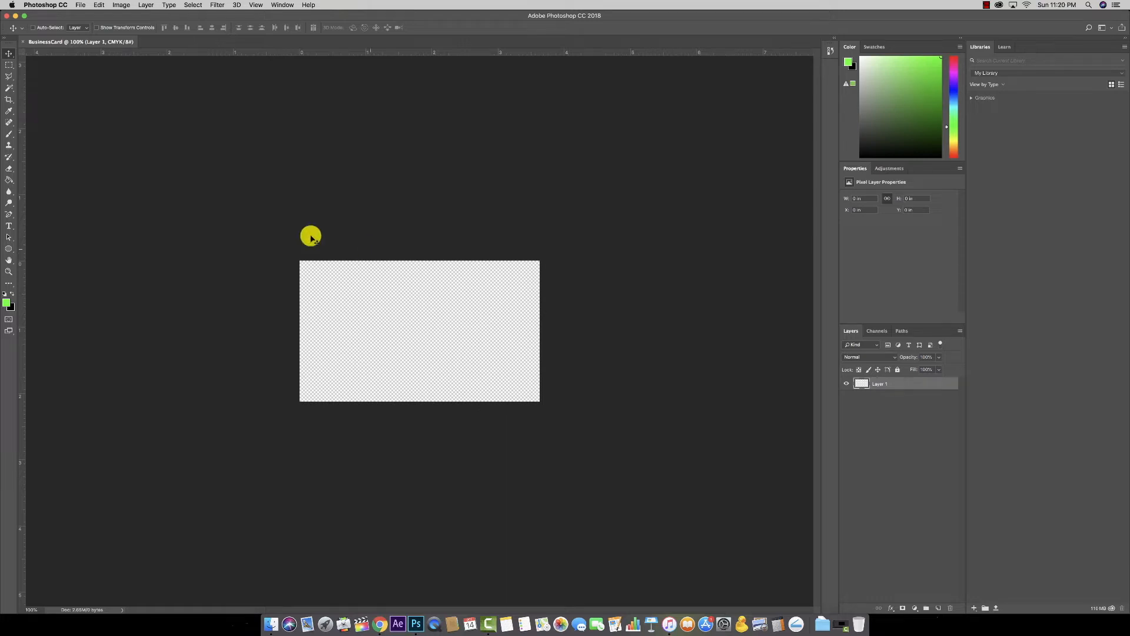
pyautogui.click(9, 271)
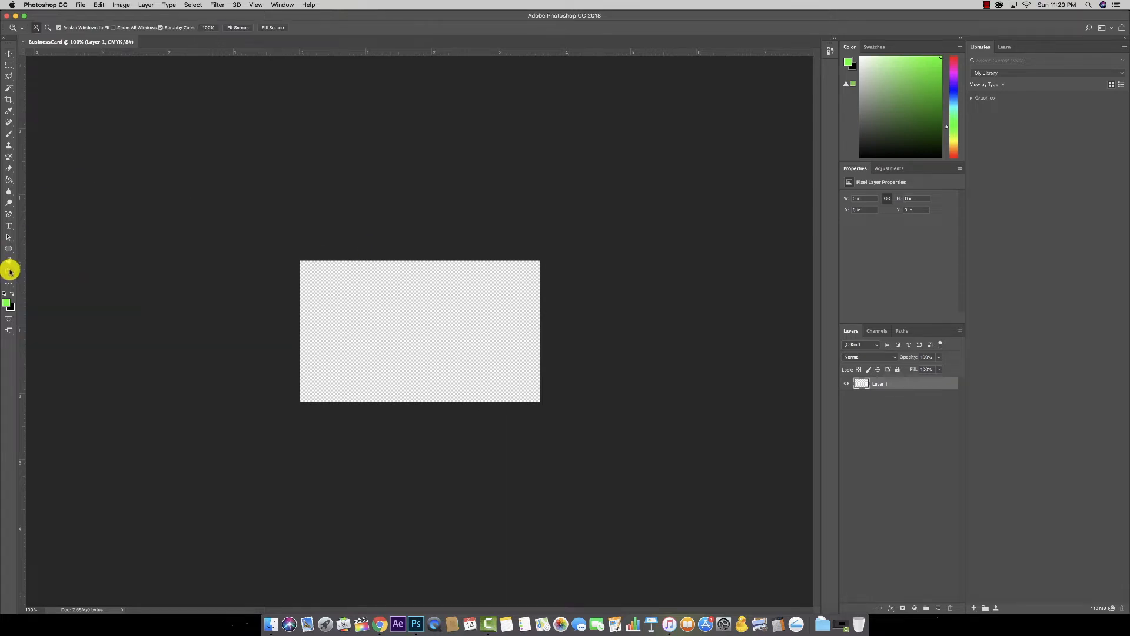
pyautogui.click(430, 285)
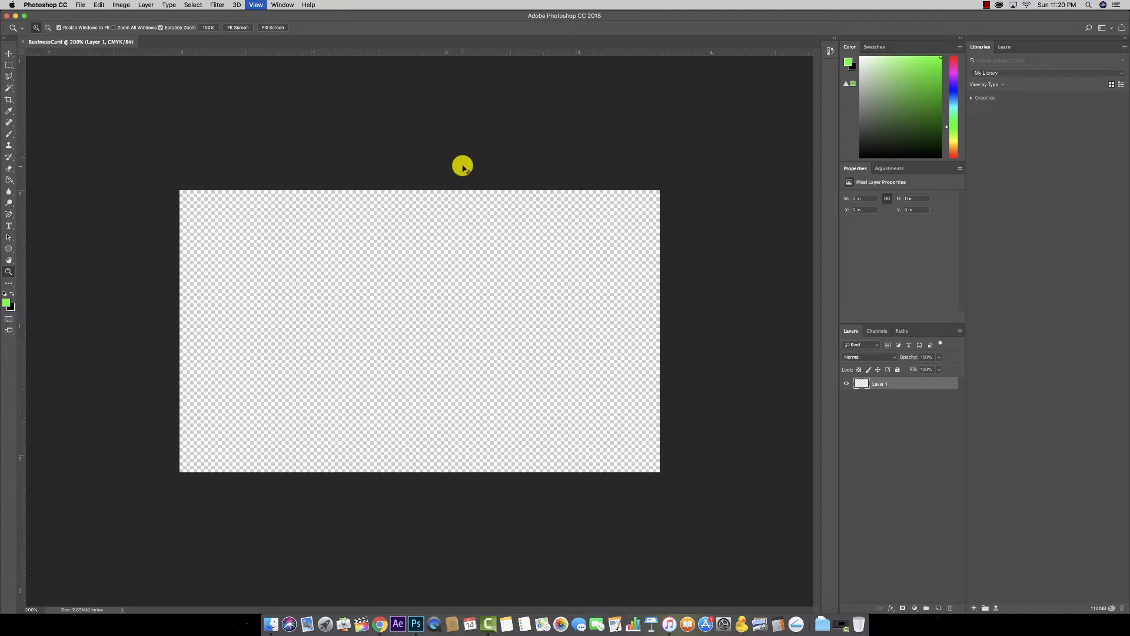
pyautogui.press('super+equal')
pyautogui.press('super+minus')
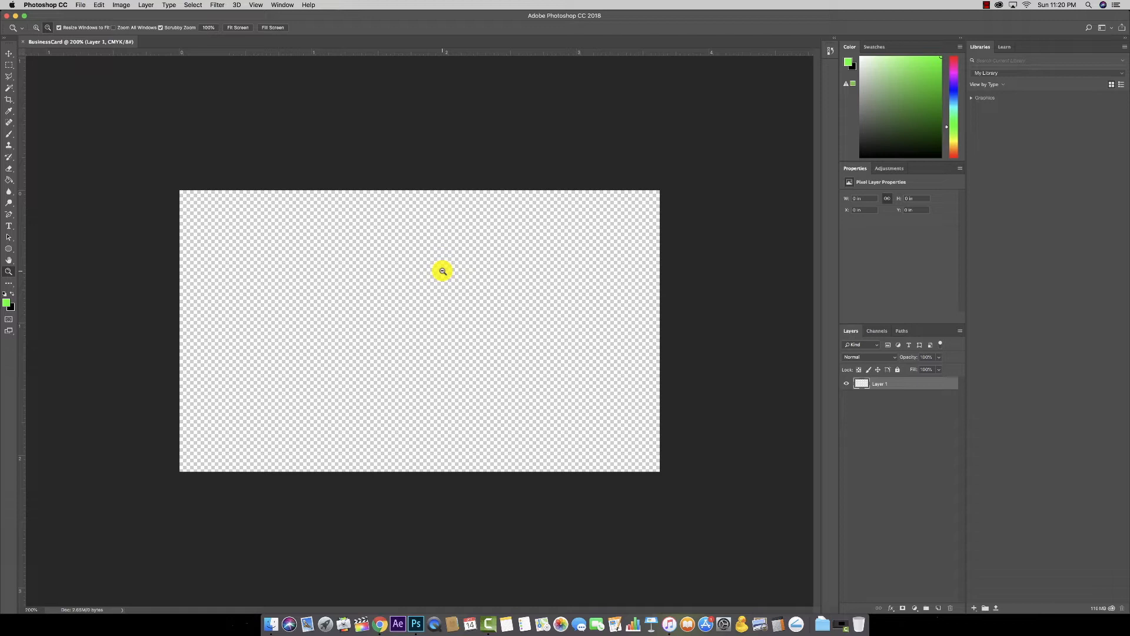
pyautogui.keyDown('alt'); pyautogui.click(443, 271); pyautogui.keyUp('alt')
pyautogui.click(443, 271)
pyautogui.press('super+equal')
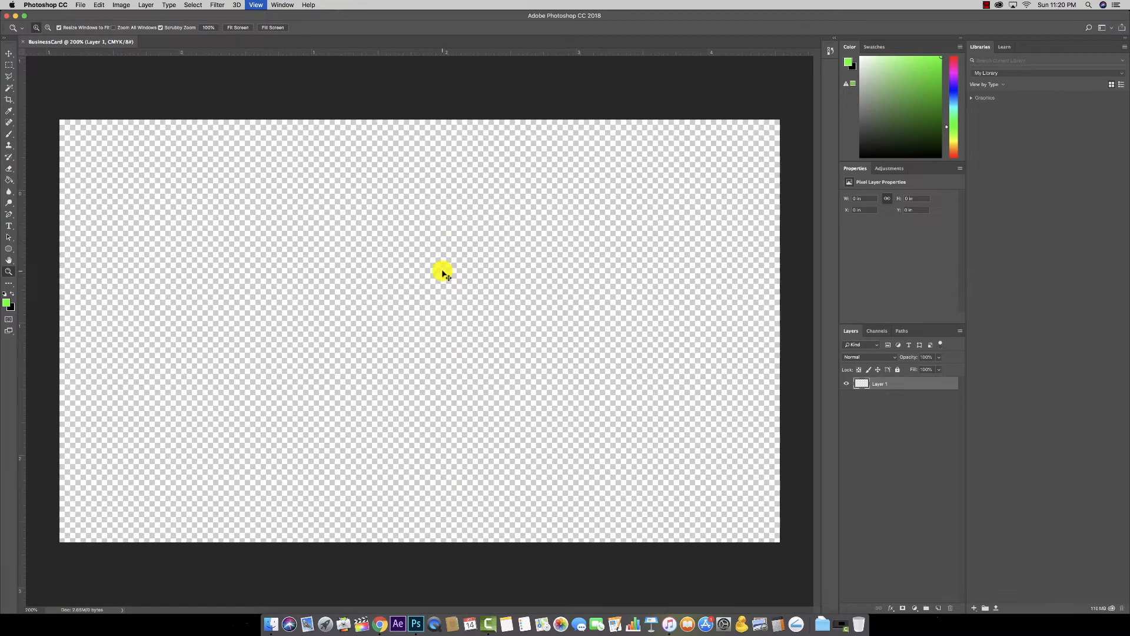
pyautogui.press('super+minus')
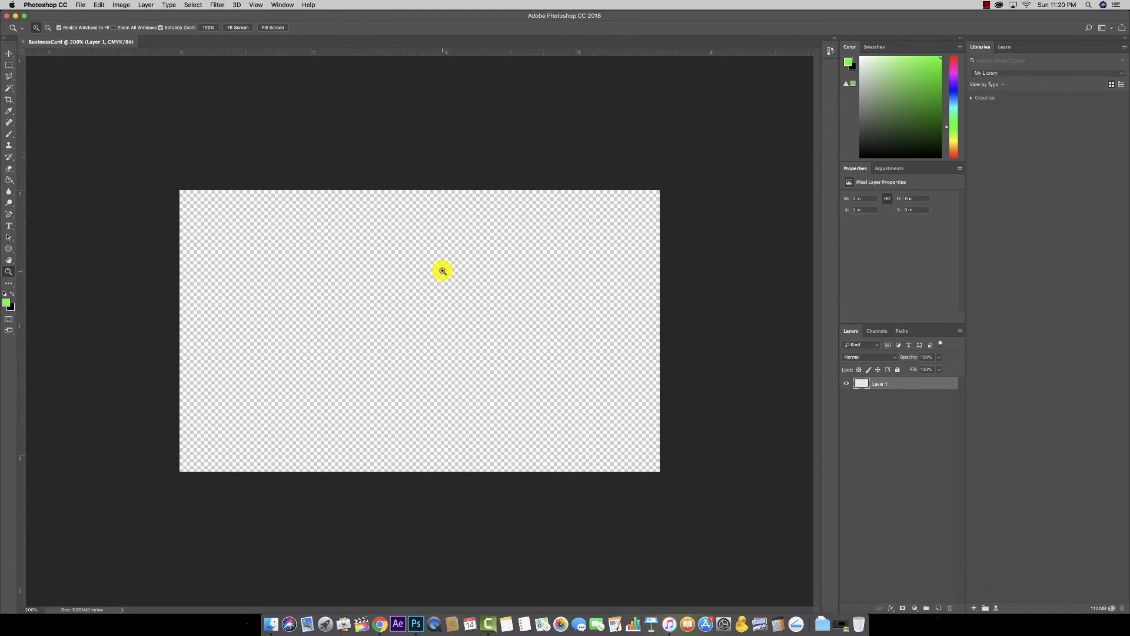
pyautogui.press('super+minus')
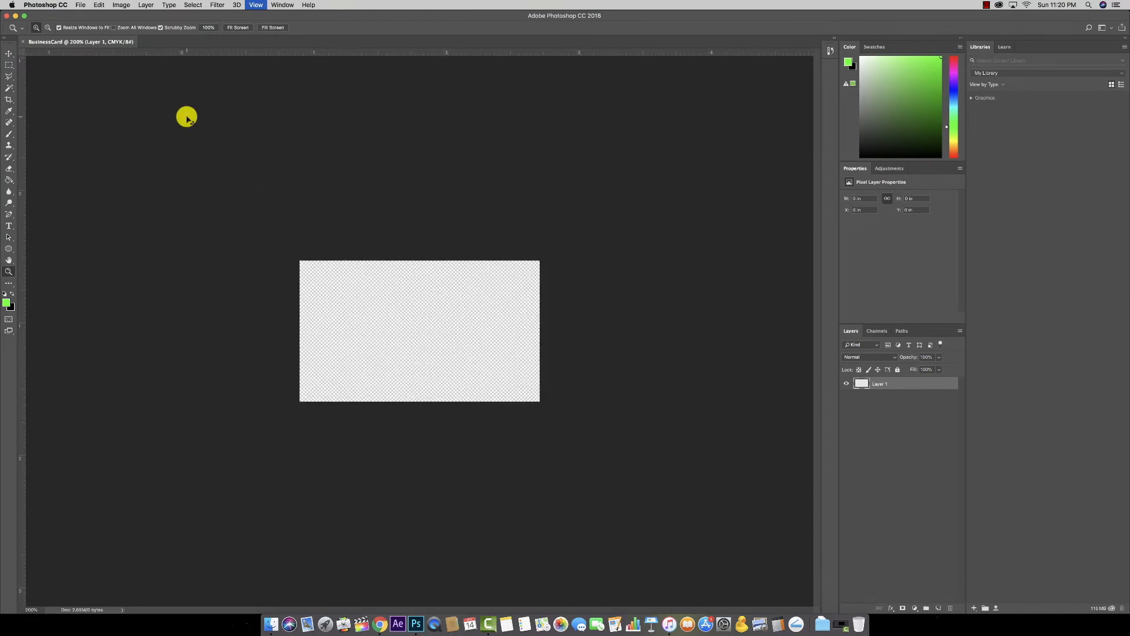
pyautogui.press('super+equal')
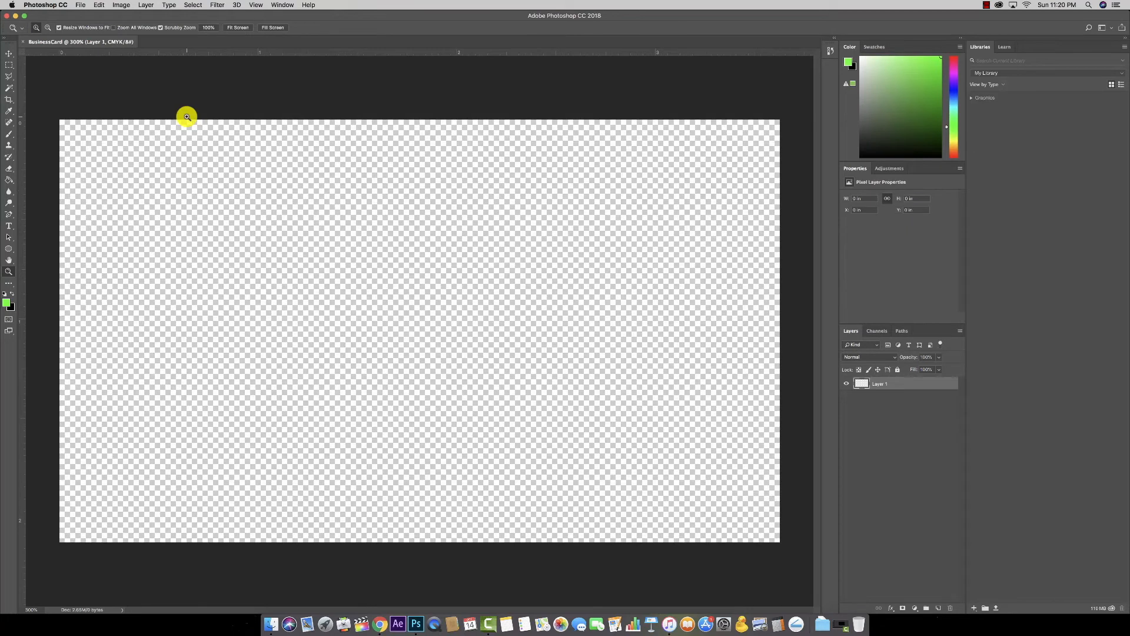
pyautogui.click(9, 53)
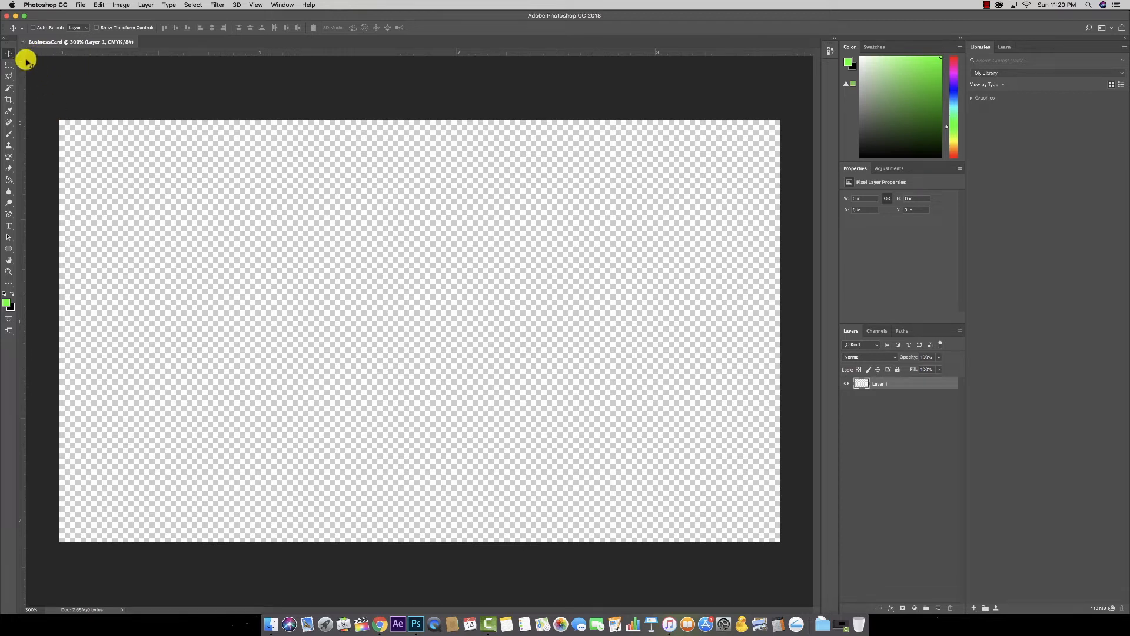
# Step: Fill Layer 1 solid black with the Paint Bucket, removing a temporary left guide afterwards
pyautogui.moveTo(21, 53); pyautogui.dragTo(59, 119)
pyautogui.moveTo(21, 131); pyautogui.dragTo(66, 130)
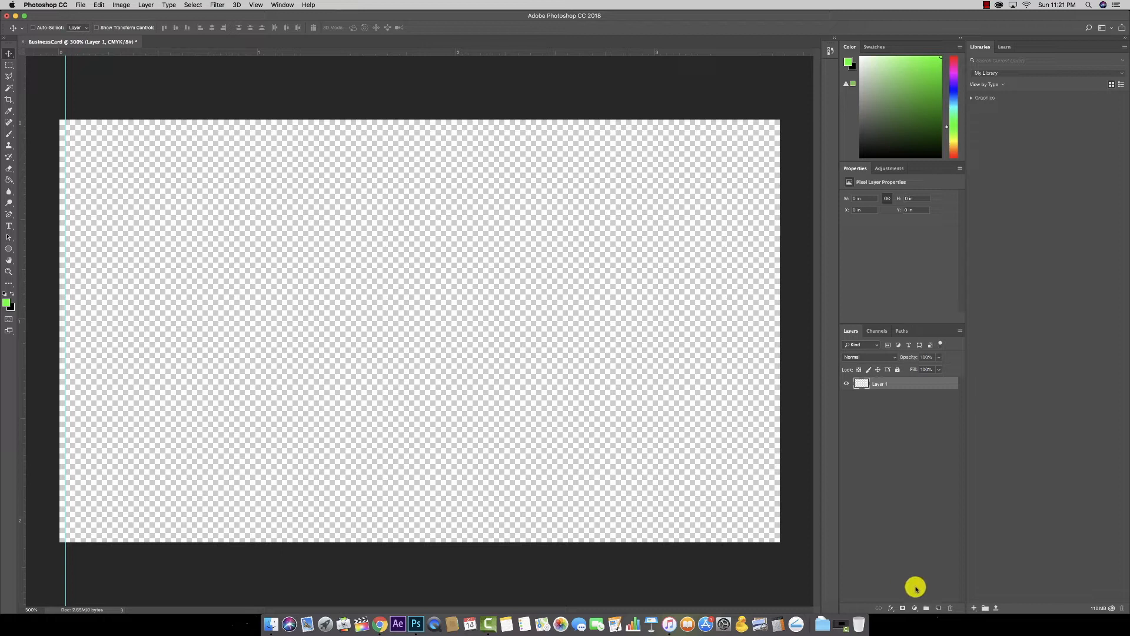
pyautogui.click(12, 293)
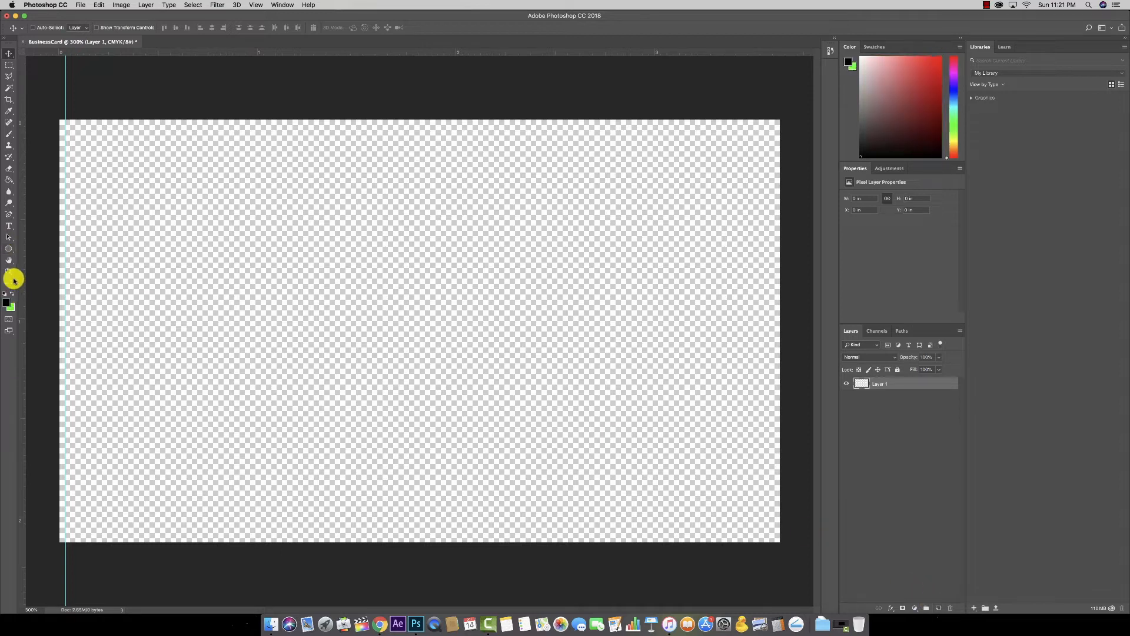
pyautogui.click(9, 179)
pyautogui.click(176, 206)
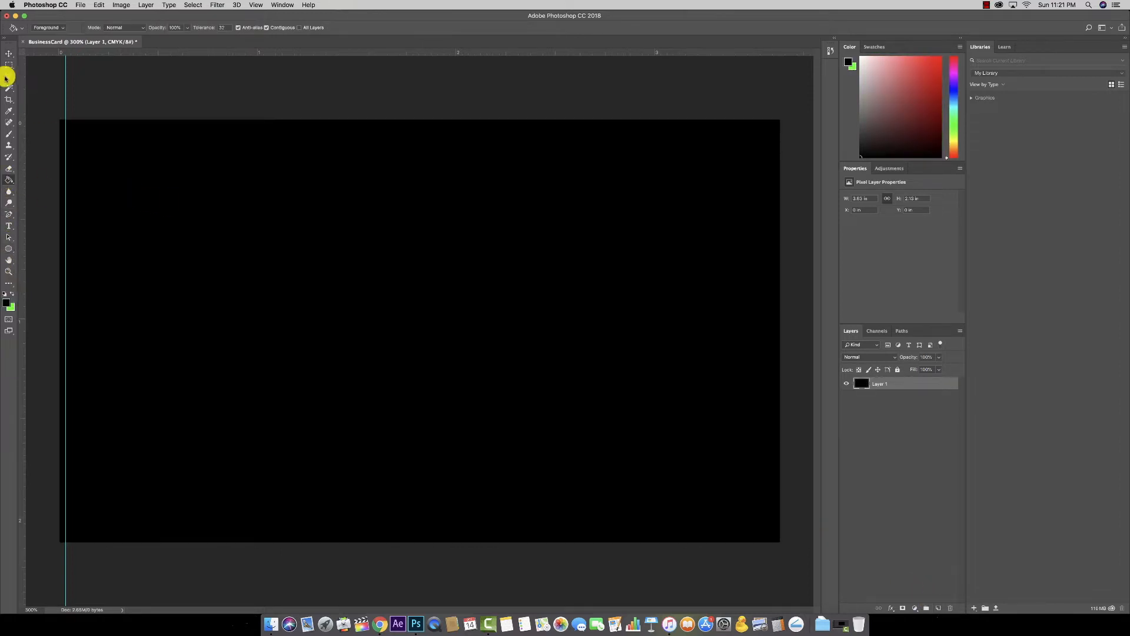
pyautogui.click(7, 56)
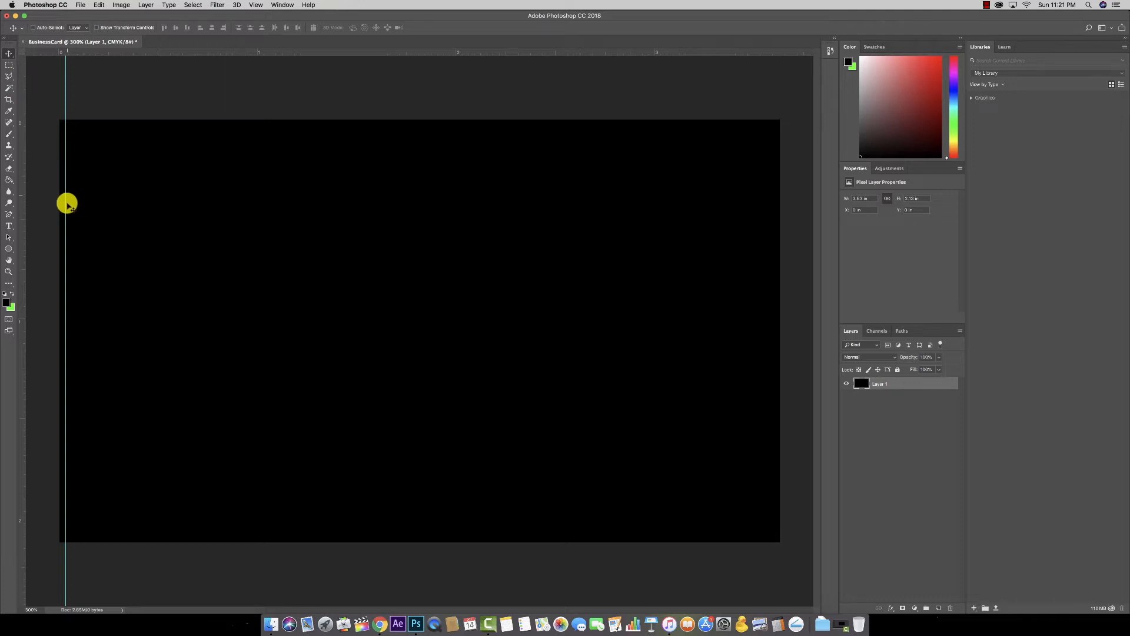
pyautogui.moveTo(66, 84); pyautogui.dragTo(21, 87)
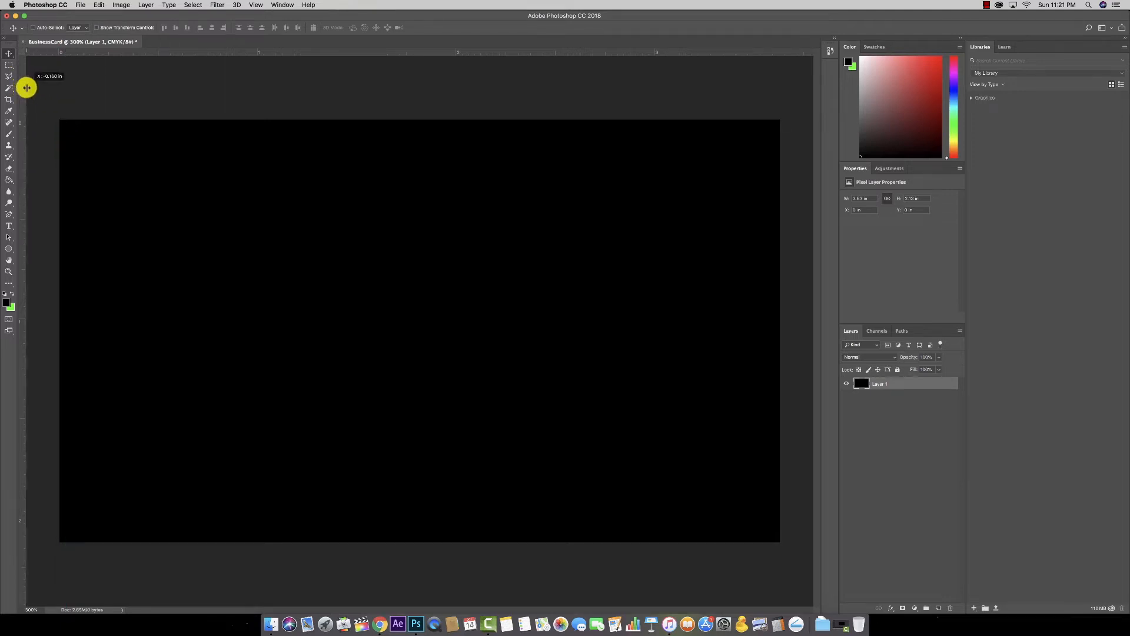
# Step: Discard the stray guide and place guides at the card's top, bottom and left edges
pyautogui.moveTo(23, 87); pyautogui.dragTo(65, 94)
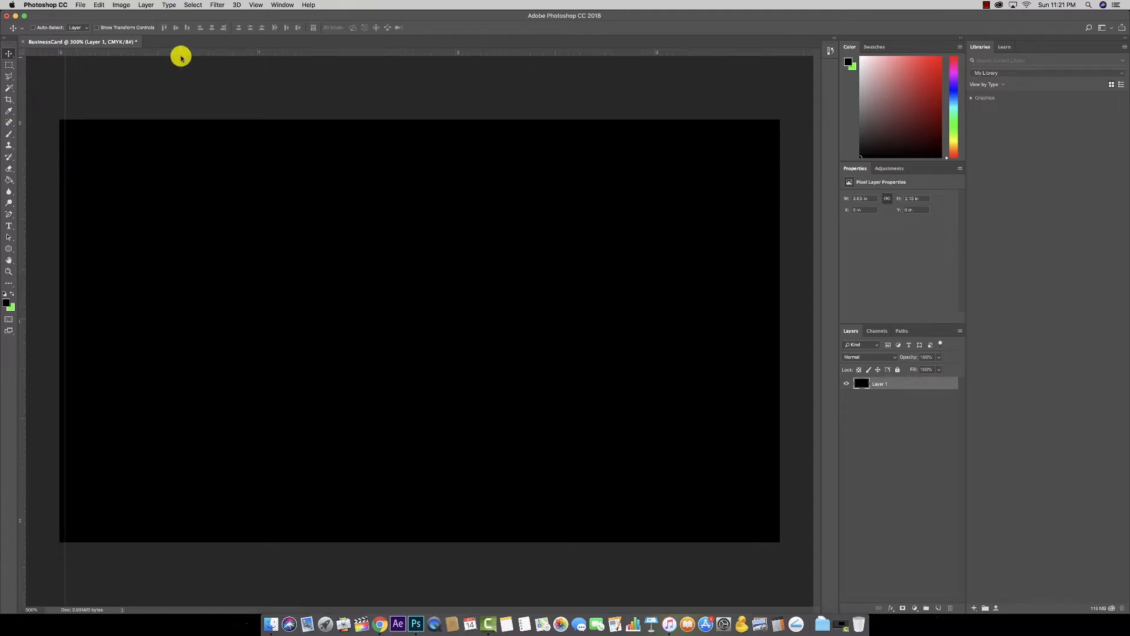
pyautogui.moveTo(192, 53); pyautogui.dragTo(182, 125)
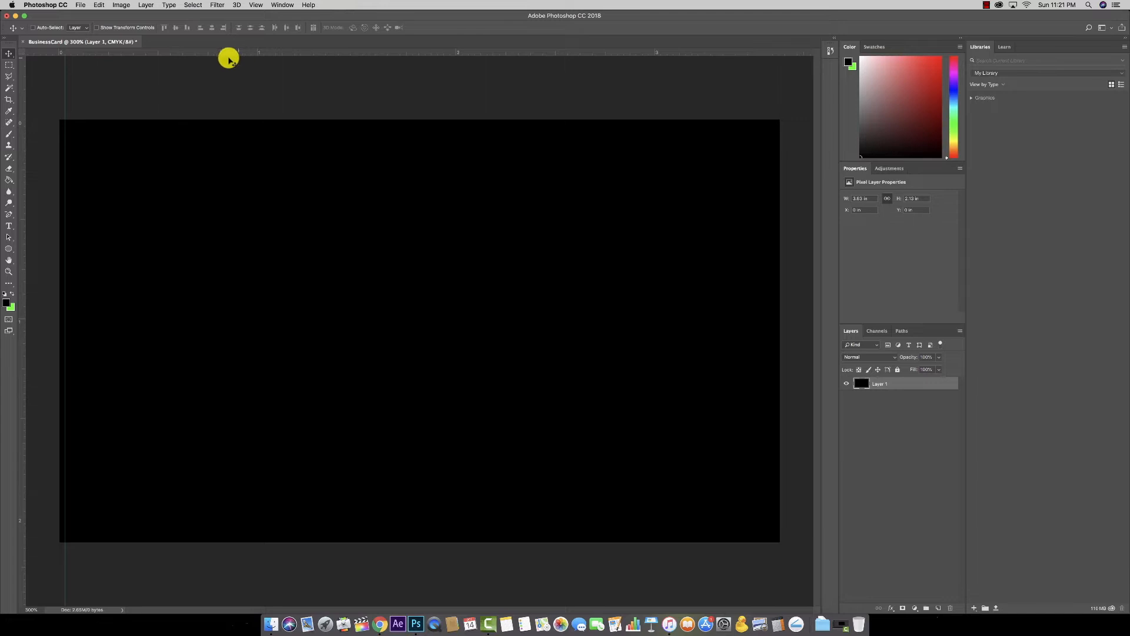
pyautogui.moveTo(25, 145); pyautogui.dragTo(189, 536)
pyautogui.press('alt')
pyautogui.press('alt')
pyautogui.press('alt')
pyautogui.press('alt')
pyautogui.press('alt')
pyautogui.press('alt')
pyautogui.press('alt')
pyautogui.press('alt')
pyautogui.press('alt')
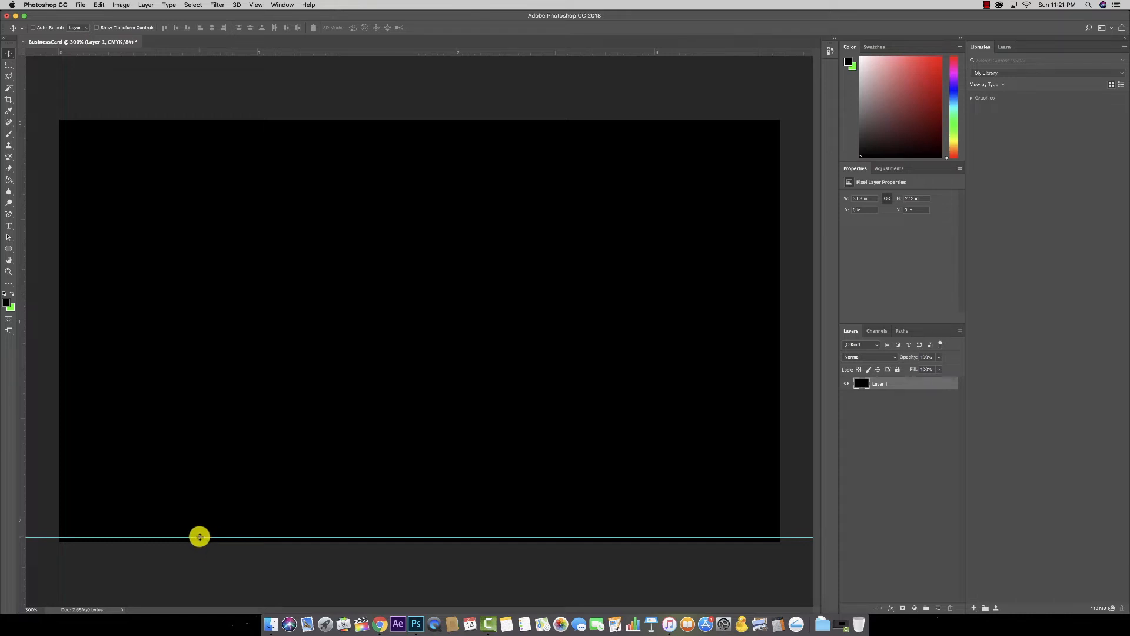
pyautogui.moveTo(199, 535); pyautogui.dragTo(201, 534)
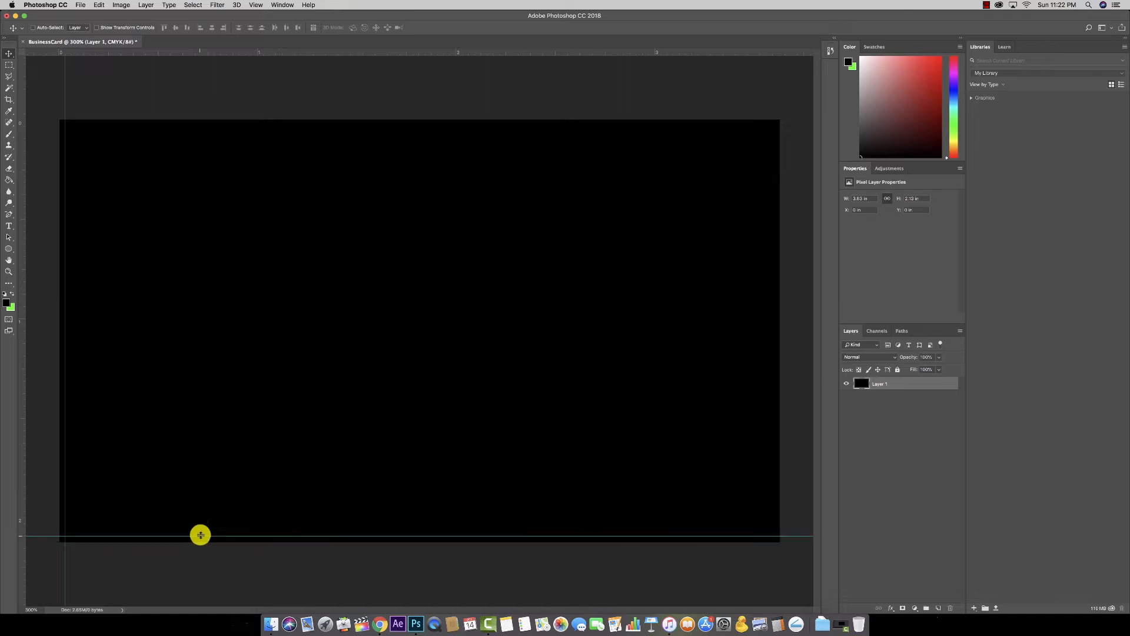
pyautogui.moveTo(23, 237); pyautogui.dragTo(18, 266)
# Step: Add a right-edge guide and nudge the left and bottom guides onto the card edges
pyautogui.moveTo(779, 53); pyautogui.dragTo(773, 228)
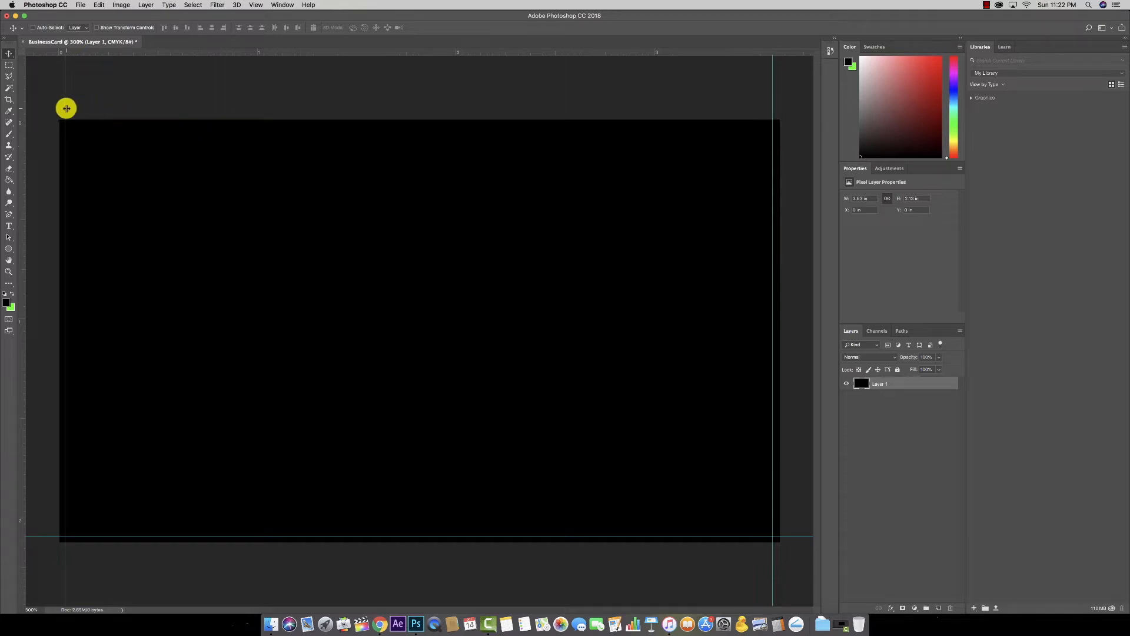
pyautogui.moveTo(66, 107); pyautogui.dragTo(67, 109)
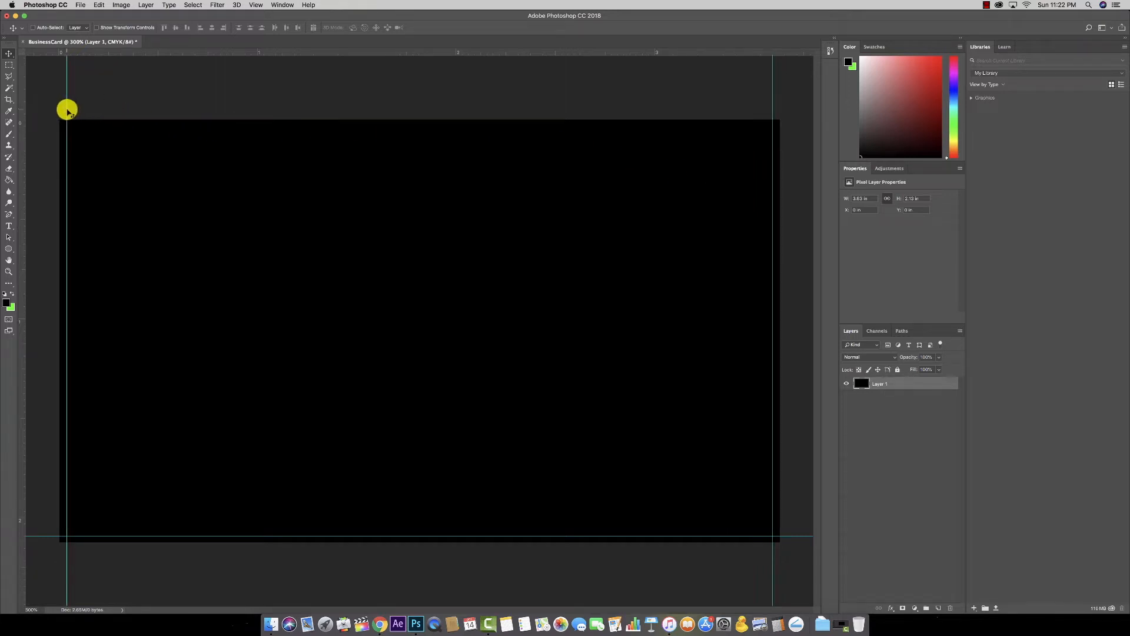
pyautogui.moveTo(372, 534); pyautogui.dragTo(373, 534)
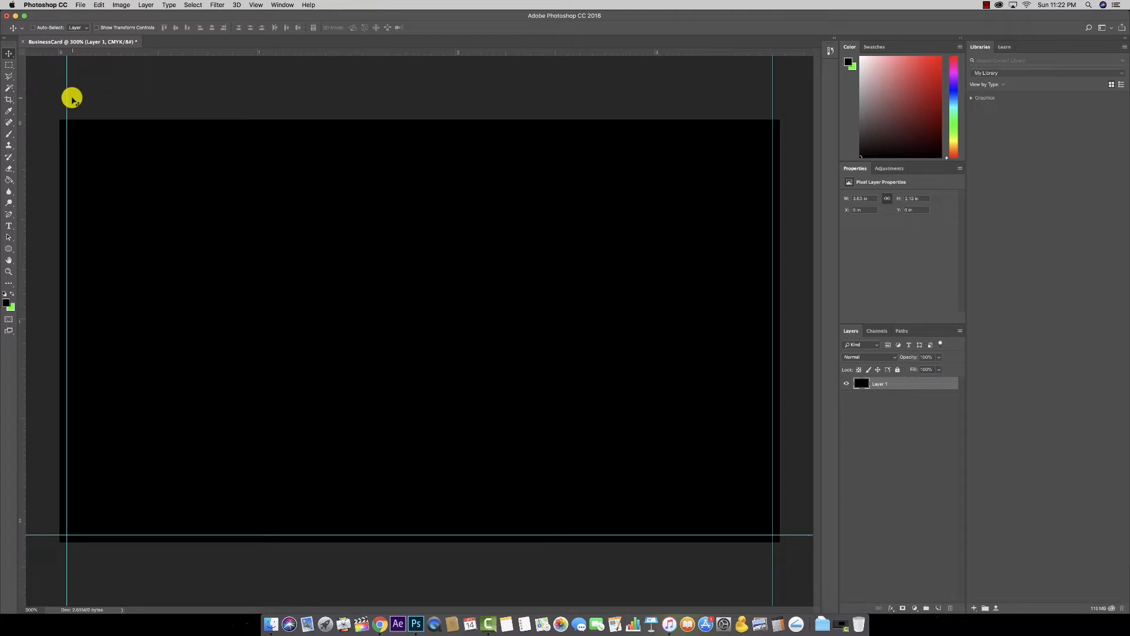
# Step: Add margin guides inside the left, top, right and bottom edges, then widen the canvas area
pyautogui.moveTo(23, 98); pyautogui.dragTo(72, 103)
pyautogui.moveTo(167, 53); pyautogui.dragTo(165, 131)
pyautogui.moveTo(22, 154); pyautogui.dragTo(764, 218)
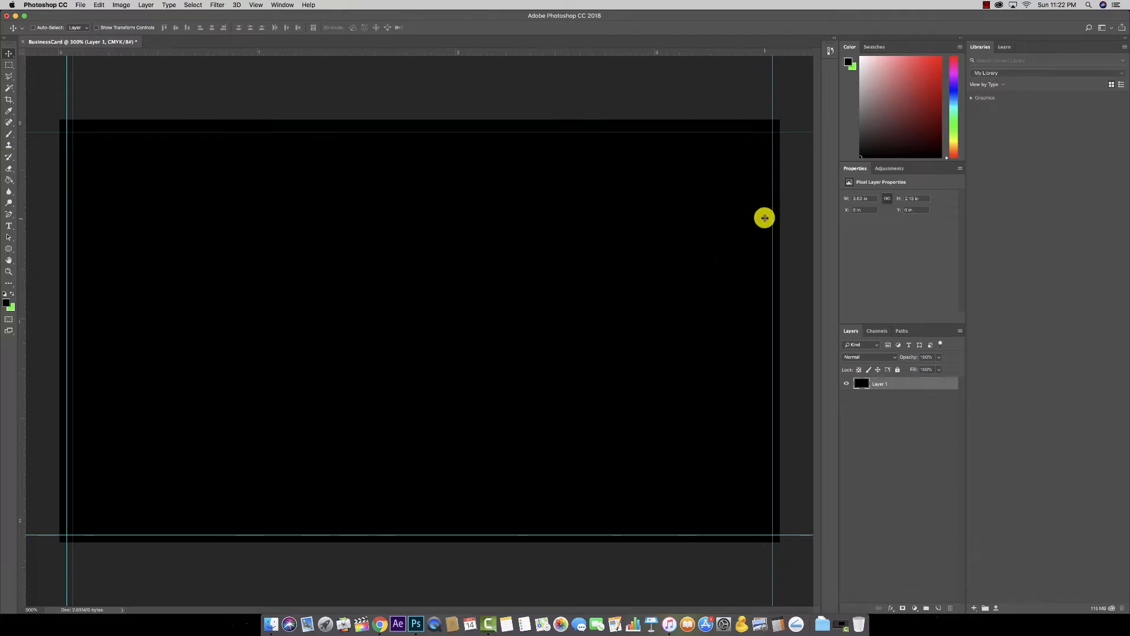
pyautogui.moveTo(285, 53); pyautogui.dragTo(289, 526)
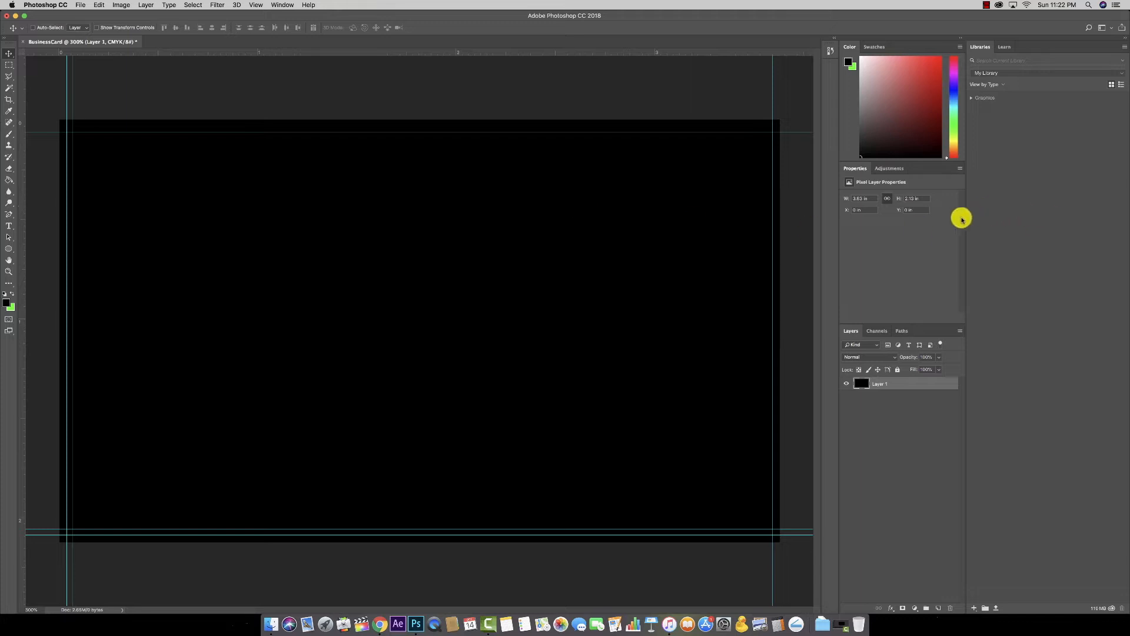
pyautogui.moveTo(966, 220); pyautogui.dragTo(1053, 223)
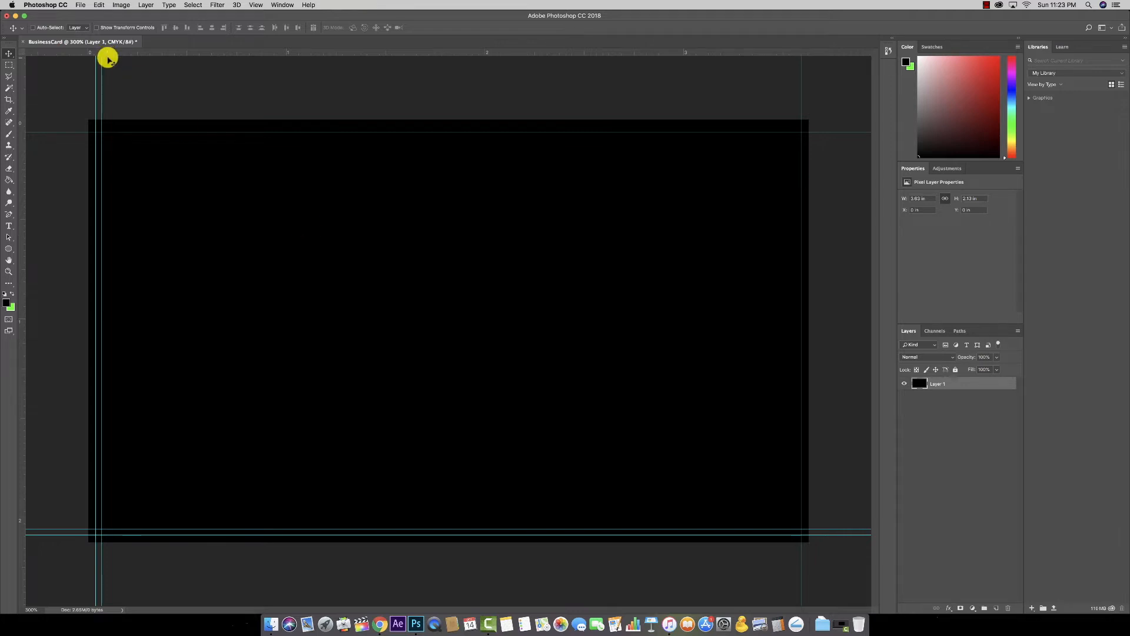
# Step: Save the black card as BusinessCard-Template.psd, accepting the Photoshop Format Options
pyautogui.click(81, 4)
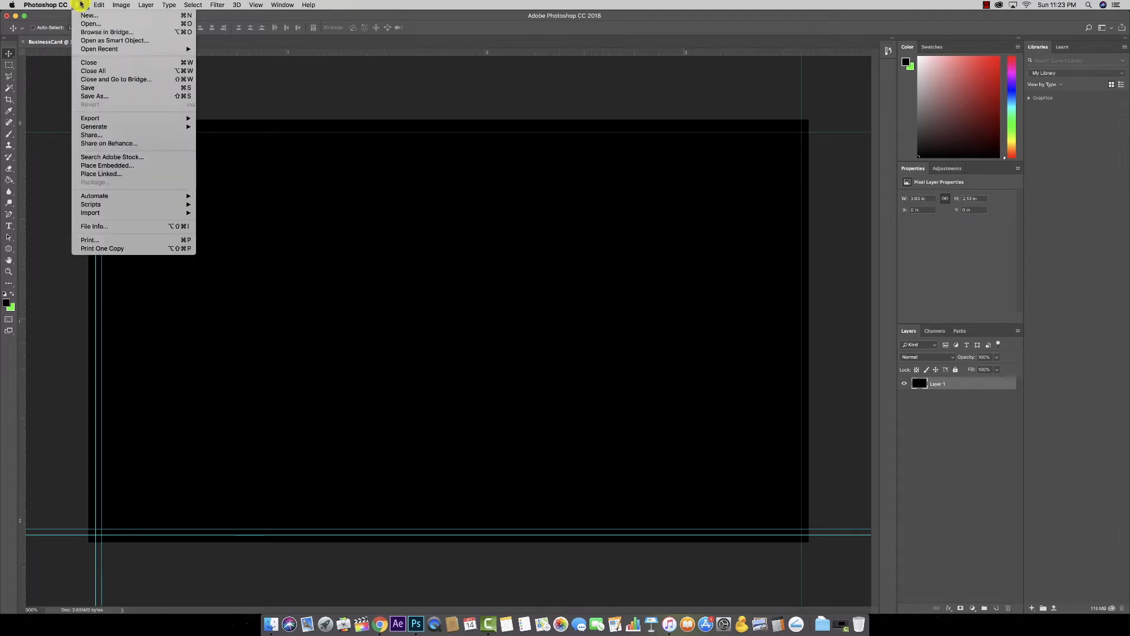
pyautogui.click(92, 89)
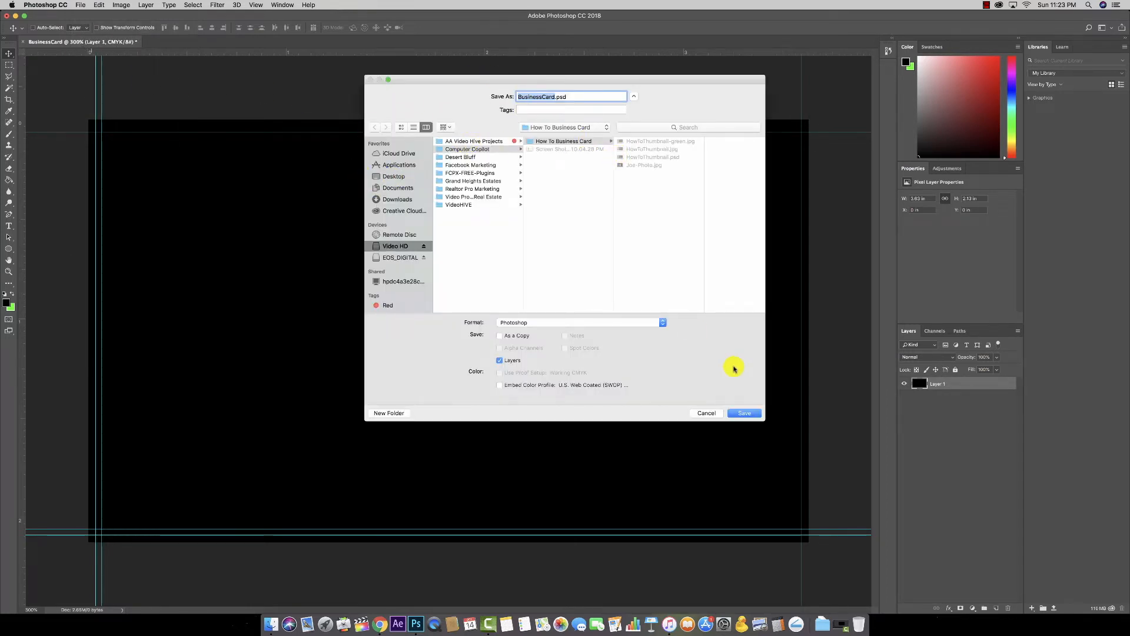
pyautogui.click(554, 96)
pyautogui.write('-Template')
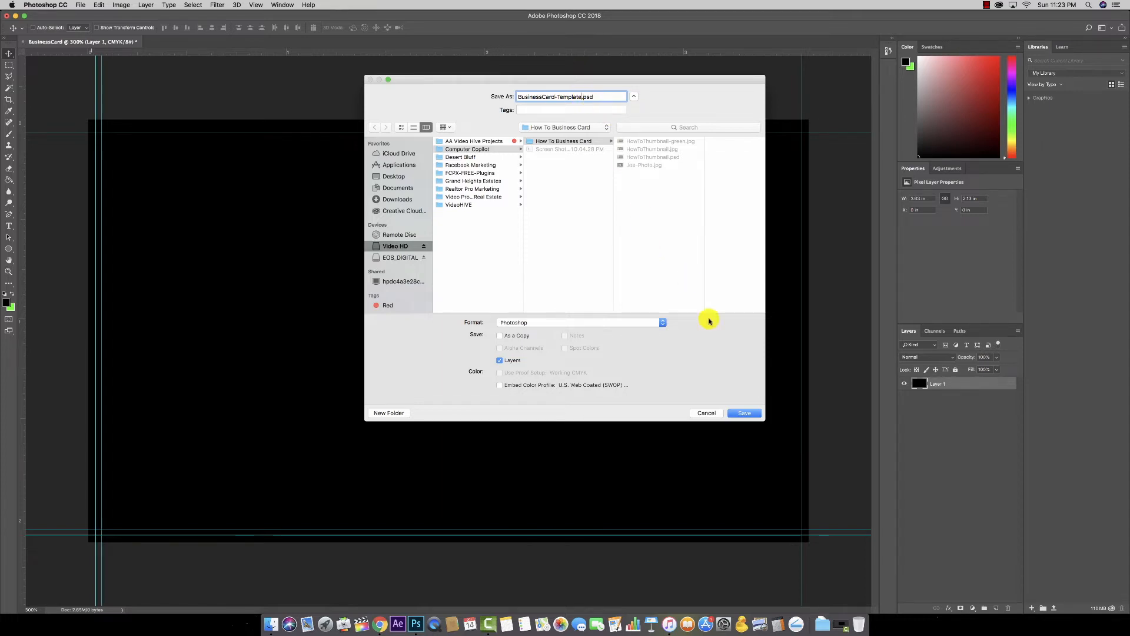
pyautogui.click(742, 413)
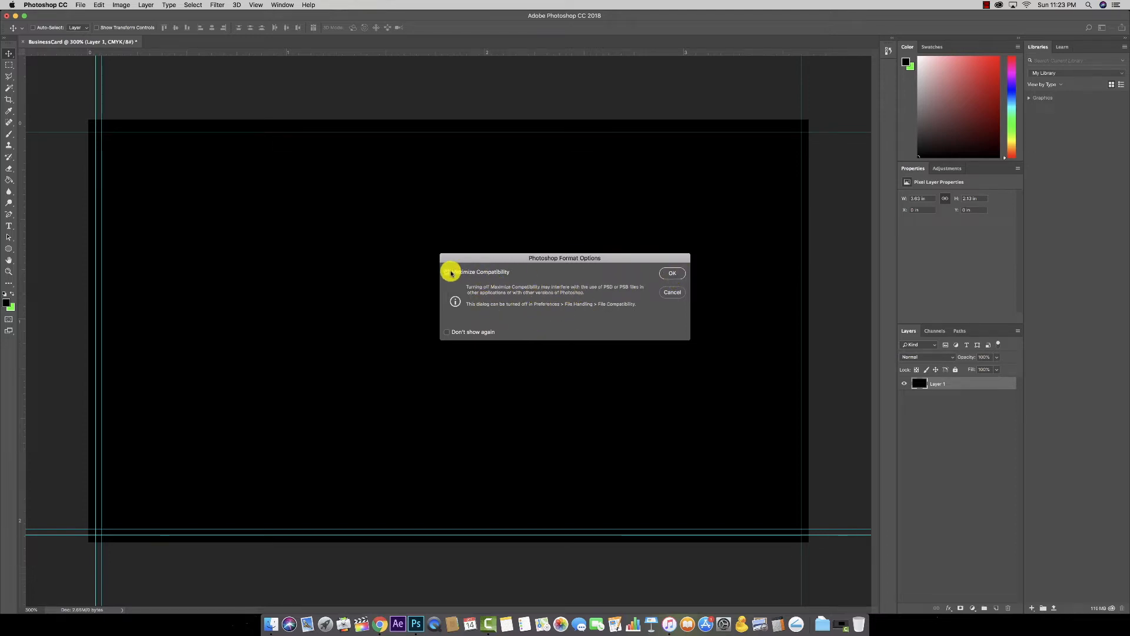
pyautogui.click(672, 273)
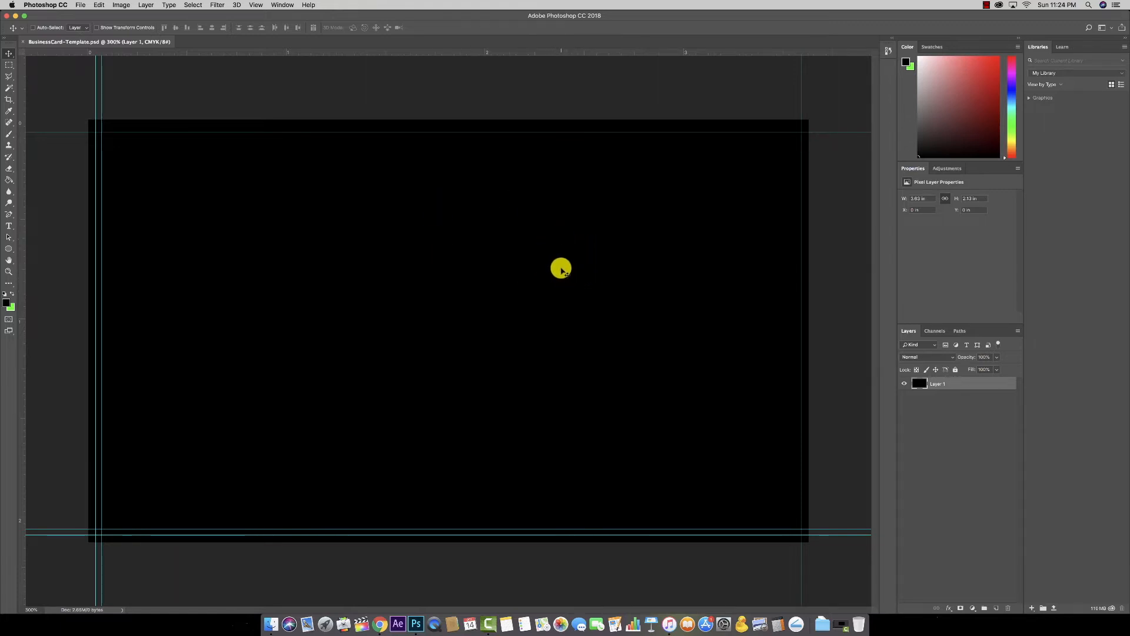
# Step: Move IMG_0636.JPG aside on the desktop and open 3.5X2.jpg in Photoshop via the Dock
pyautogui.press('F11')
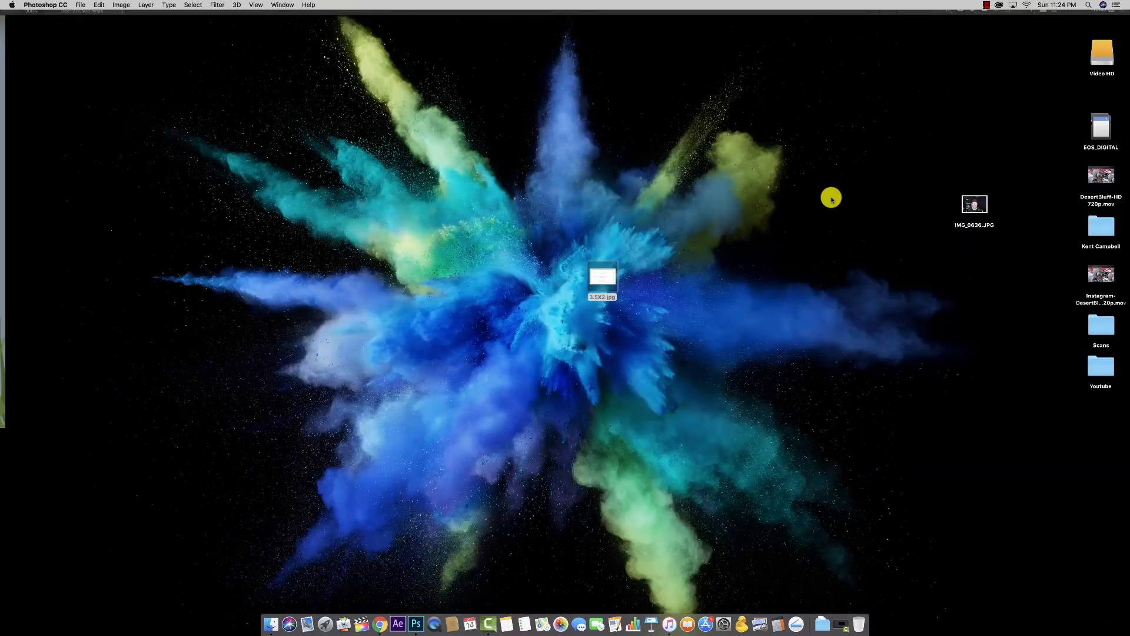
pyautogui.moveTo(981, 207); pyautogui.dragTo(917, 207)
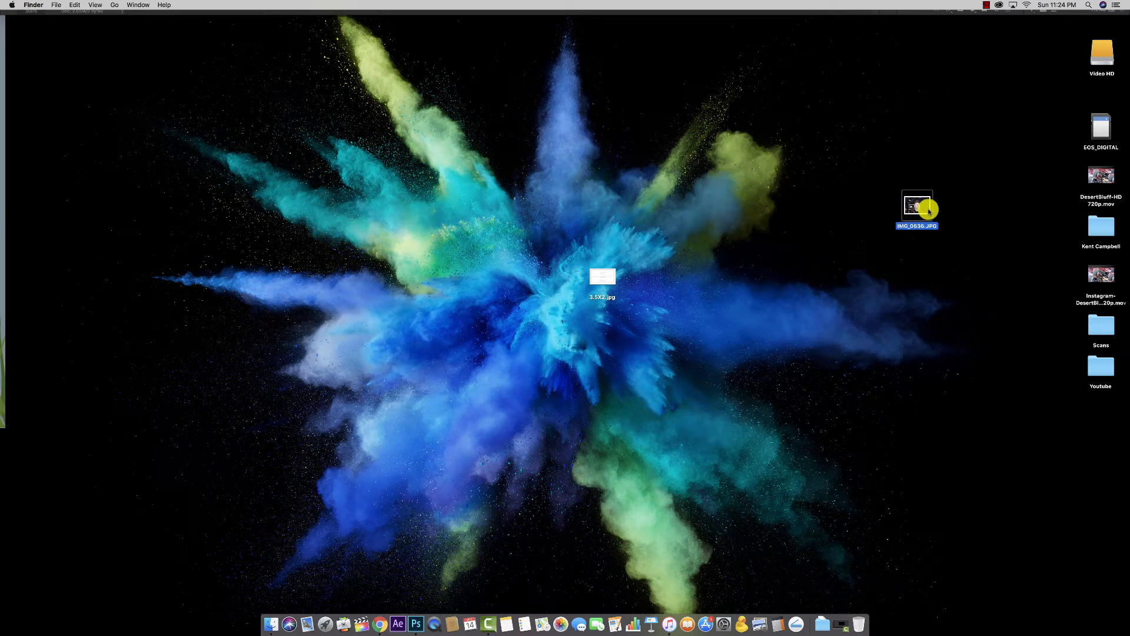
pyautogui.moveTo(915, 209); pyautogui.dragTo(500, 532)
pyautogui.press('F11')
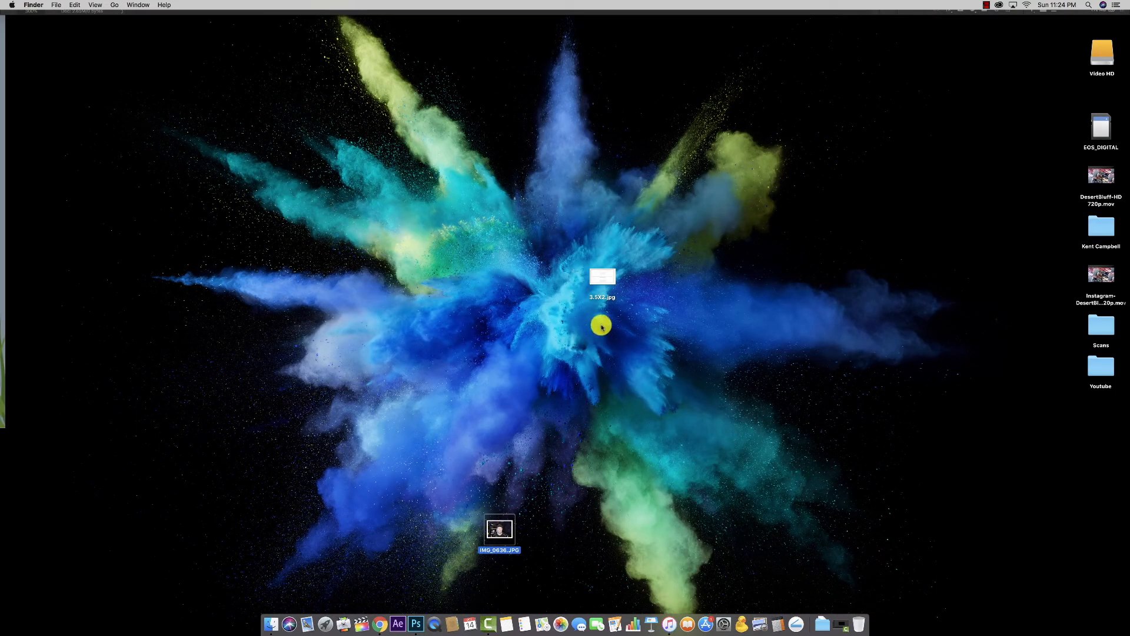
pyautogui.moveTo(603, 286); pyautogui.dragTo(418, 623)
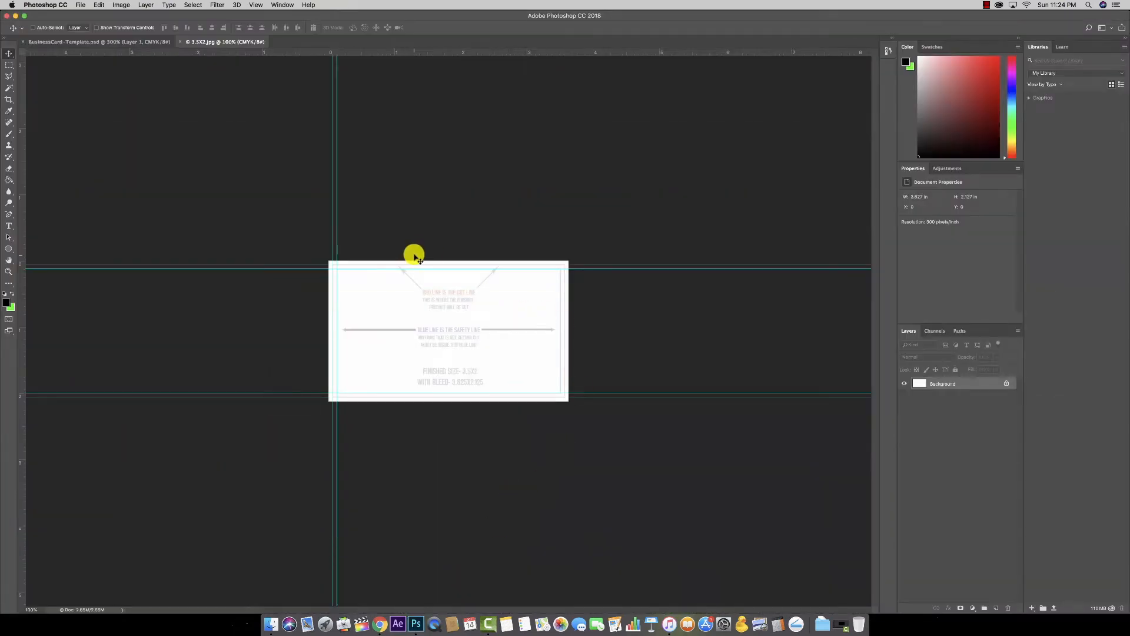
# Step: Zoom in to inspect the 3.5X2.jpg template, then close that document
pyautogui.press('super+plus')
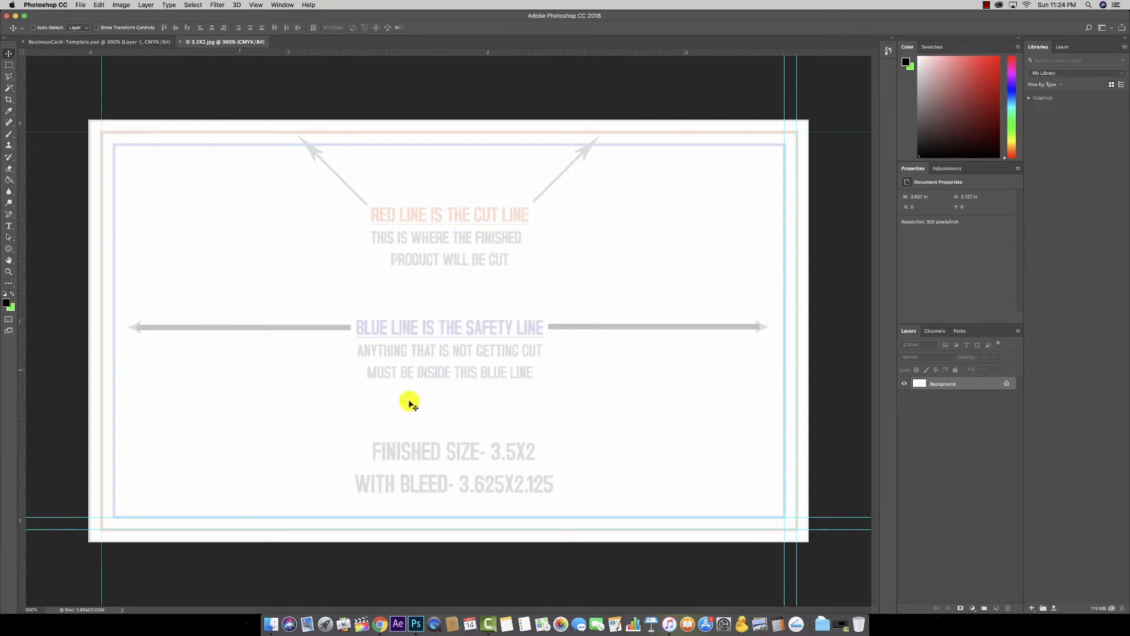
pyautogui.click(180, 42)
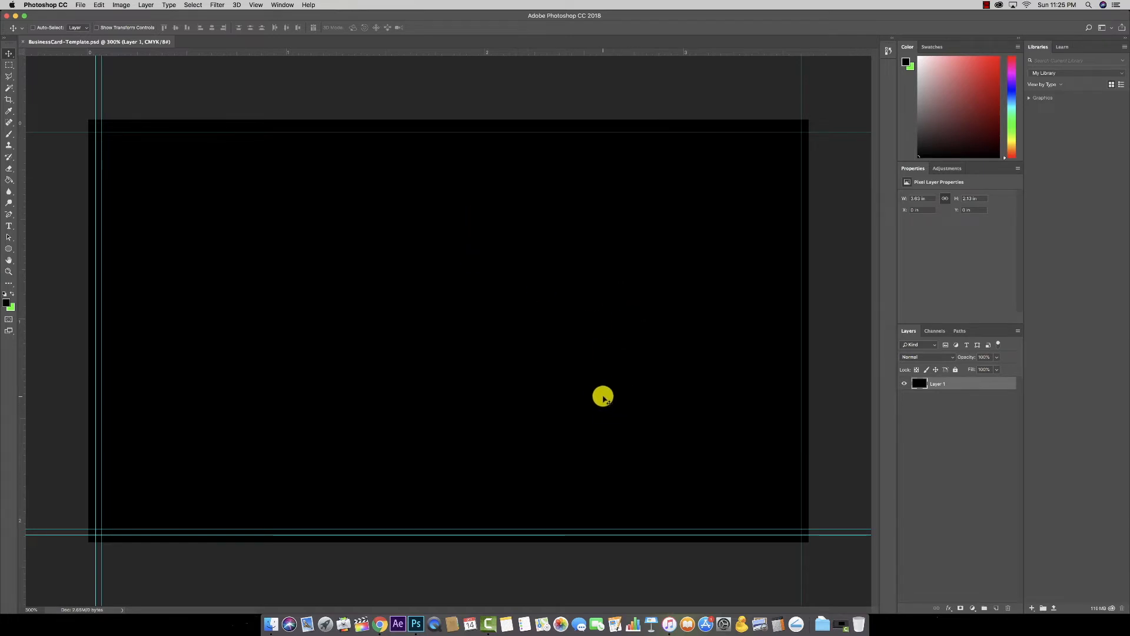
# Step: Drop IMG_0636.JPG from the desktop onto the Photoshop Dock icon to open it separately
pyautogui.press('F11')
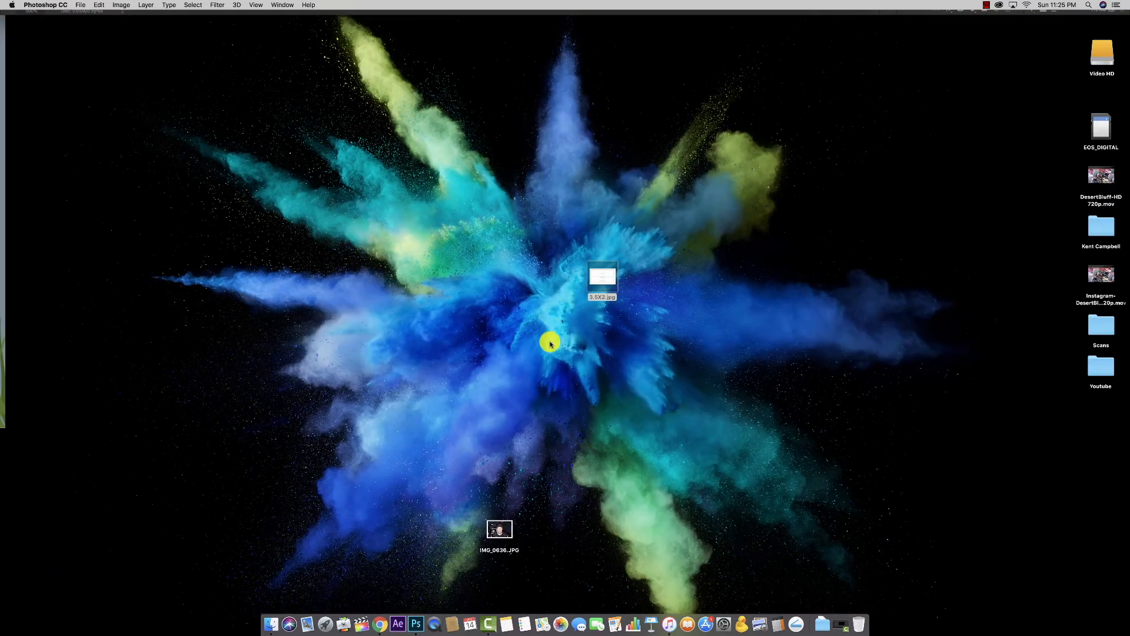
pyautogui.moveTo(505, 527); pyautogui.dragTo(456, 296)
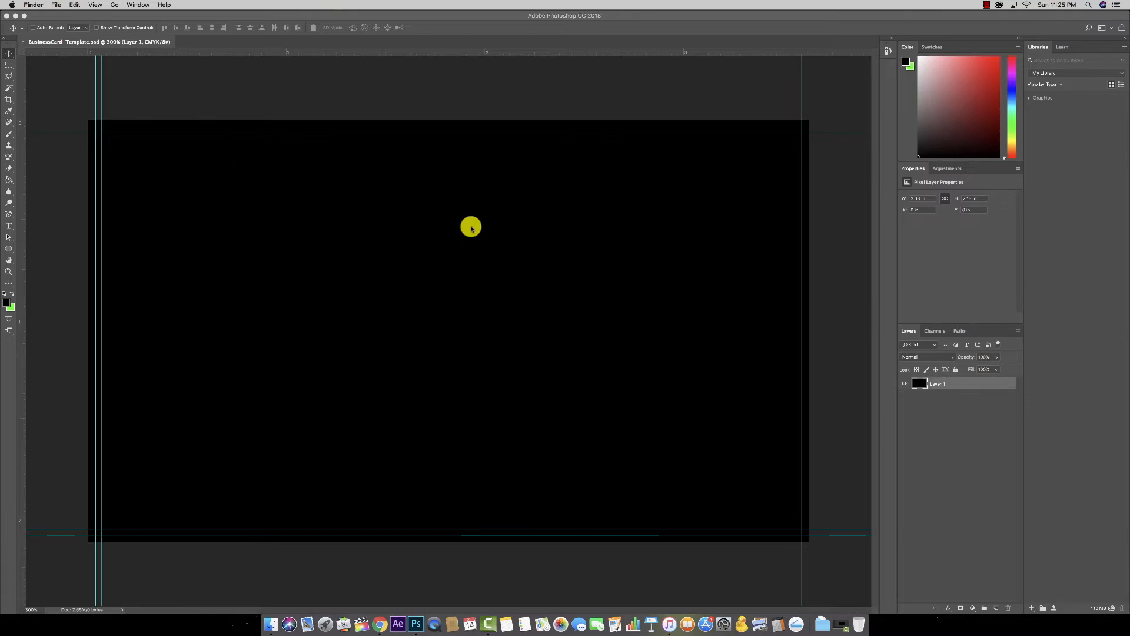
pyautogui.click(353, 101)
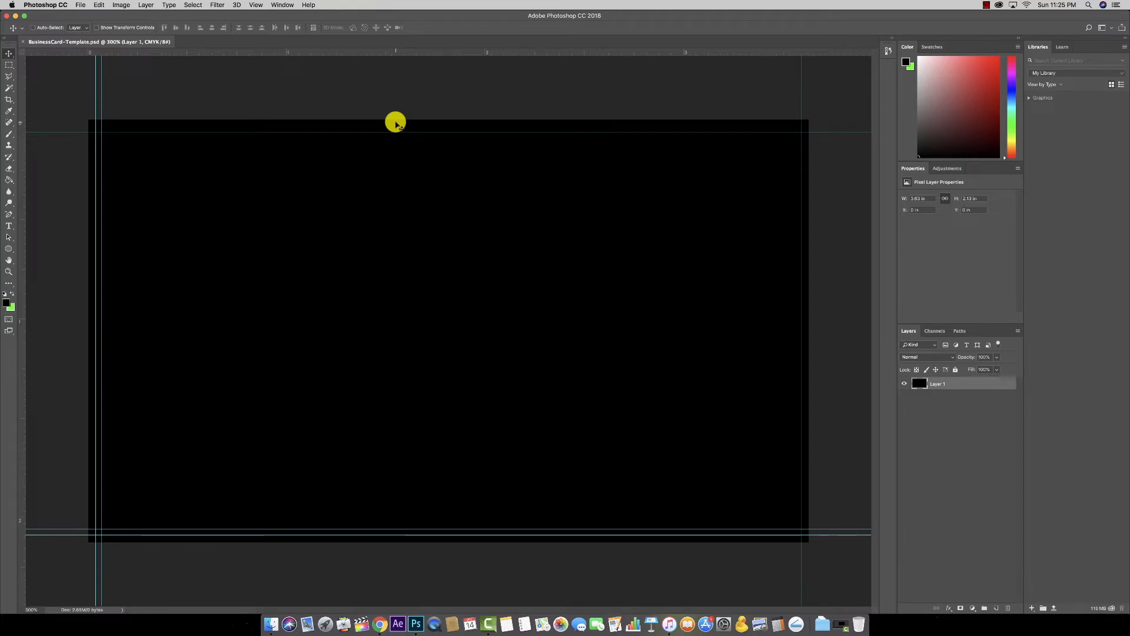
pyautogui.press('F11')
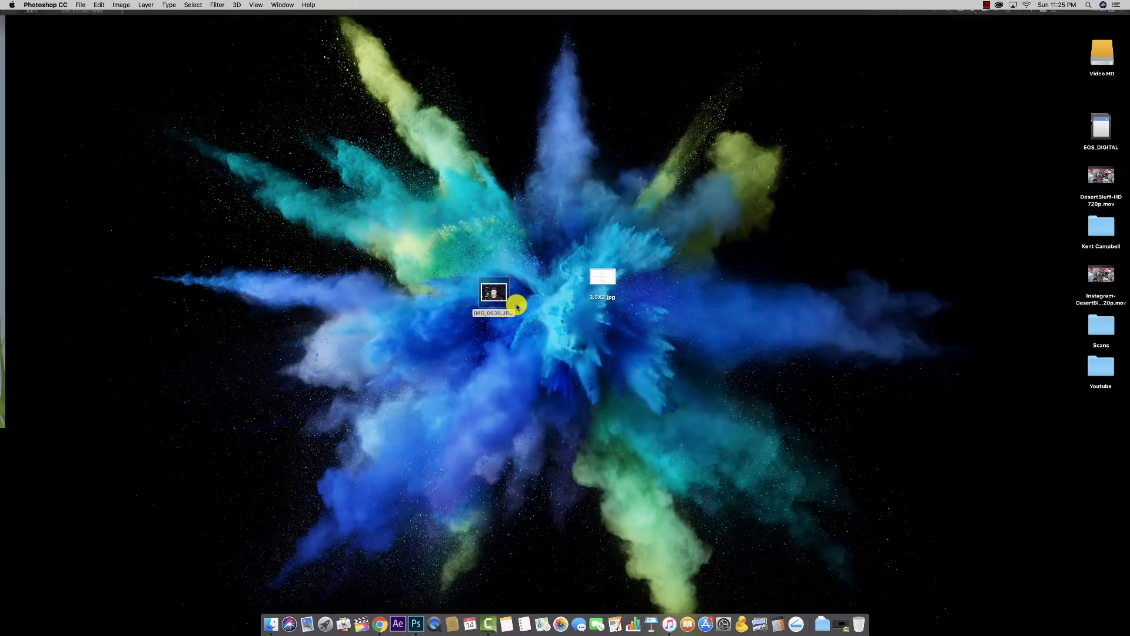
pyautogui.moveTo(501, 301); pyautogui.dragTo(422, 629)
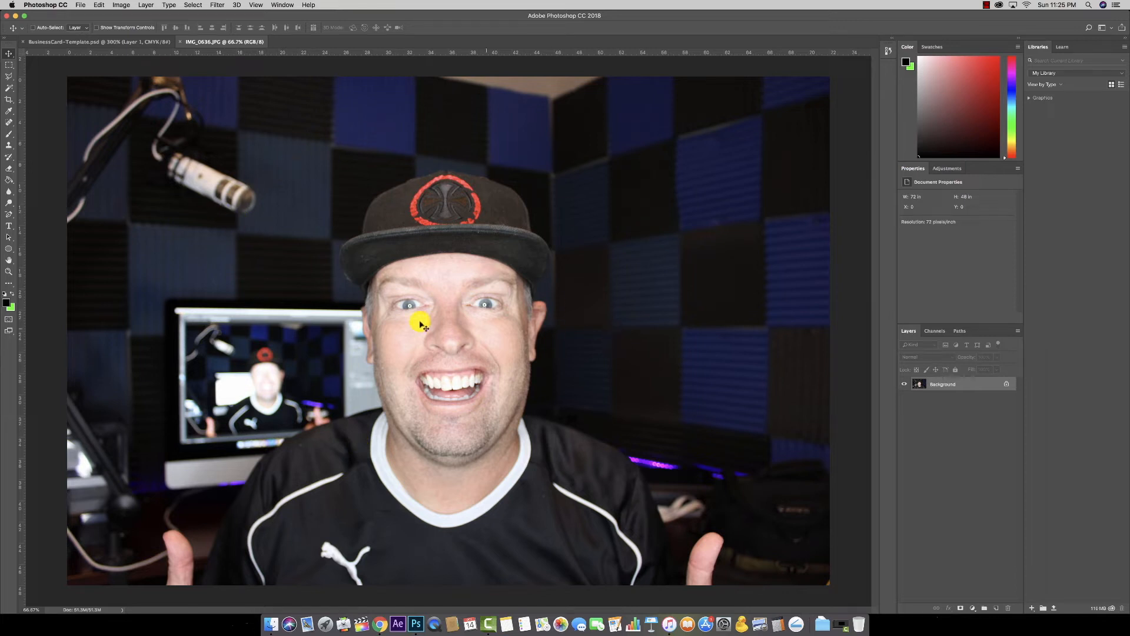
# Step: Switch between the card and IMG_0636.JPG, close the photo, then toggle the desktop view
pyautogui.click(122, 42)
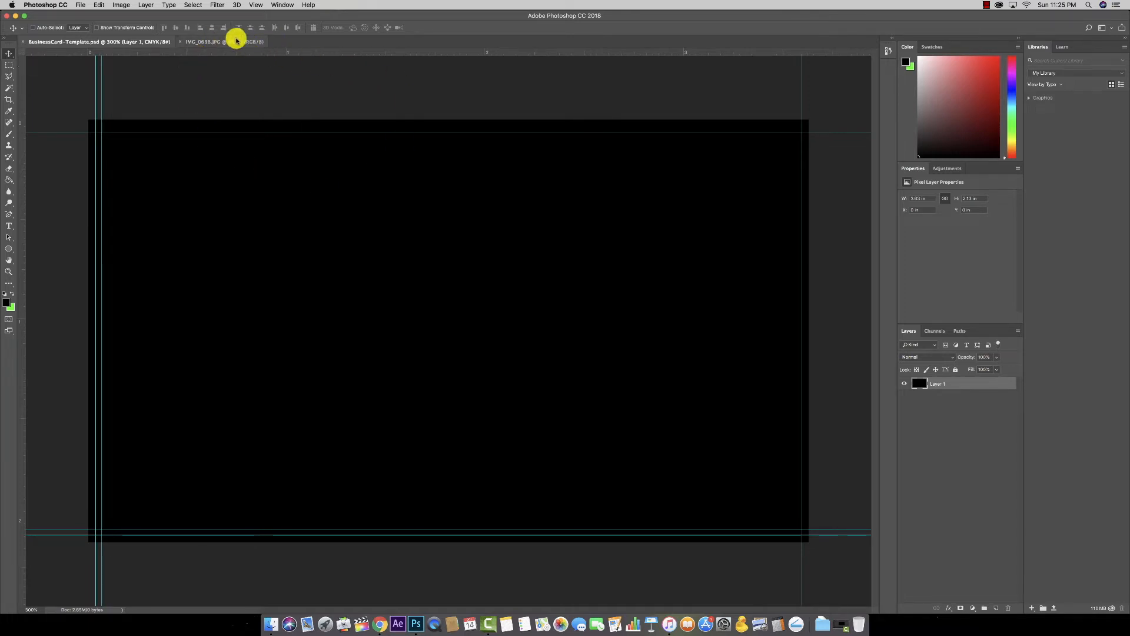
pyautogui.click(230, 41)
pyautogui.click(151, 41)
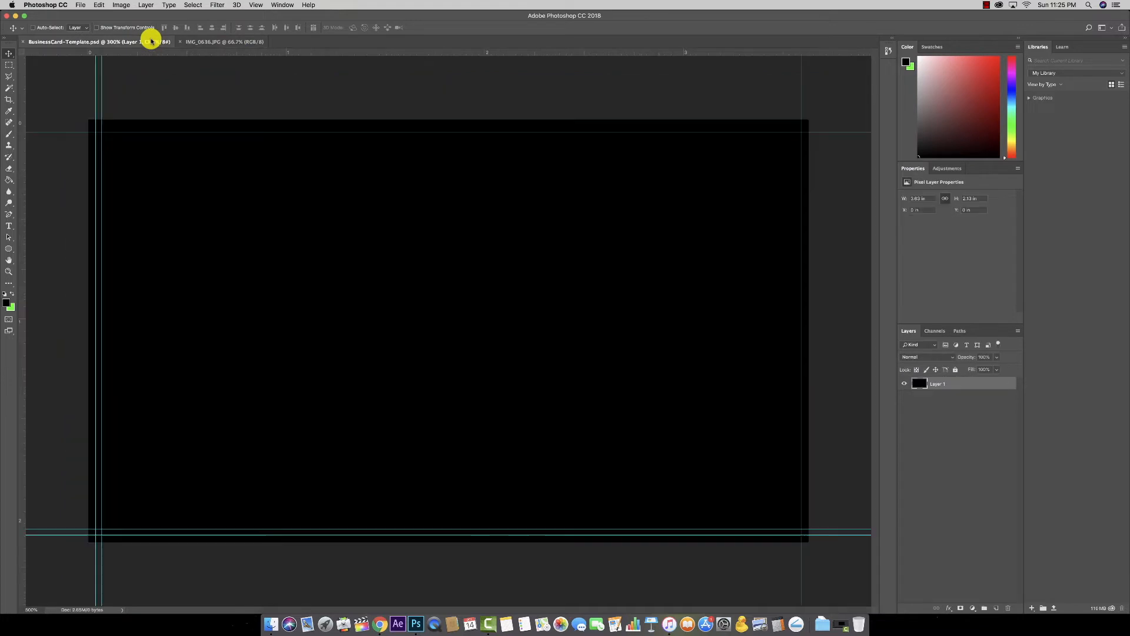
pyautogui.click(201, 41)
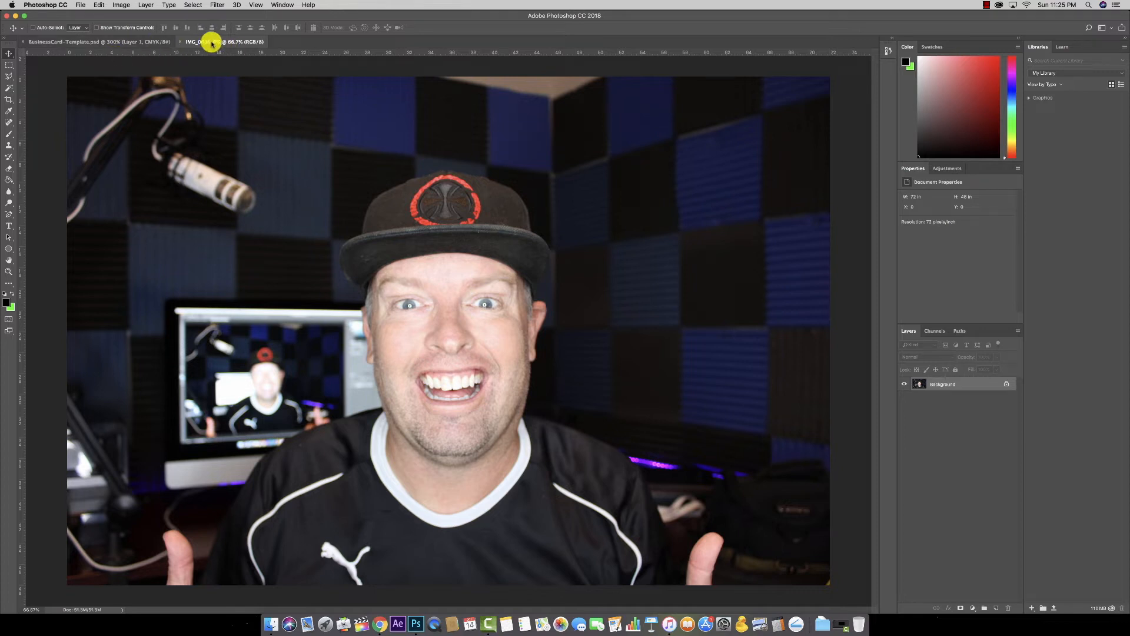
pyautogui.click(179, 43)
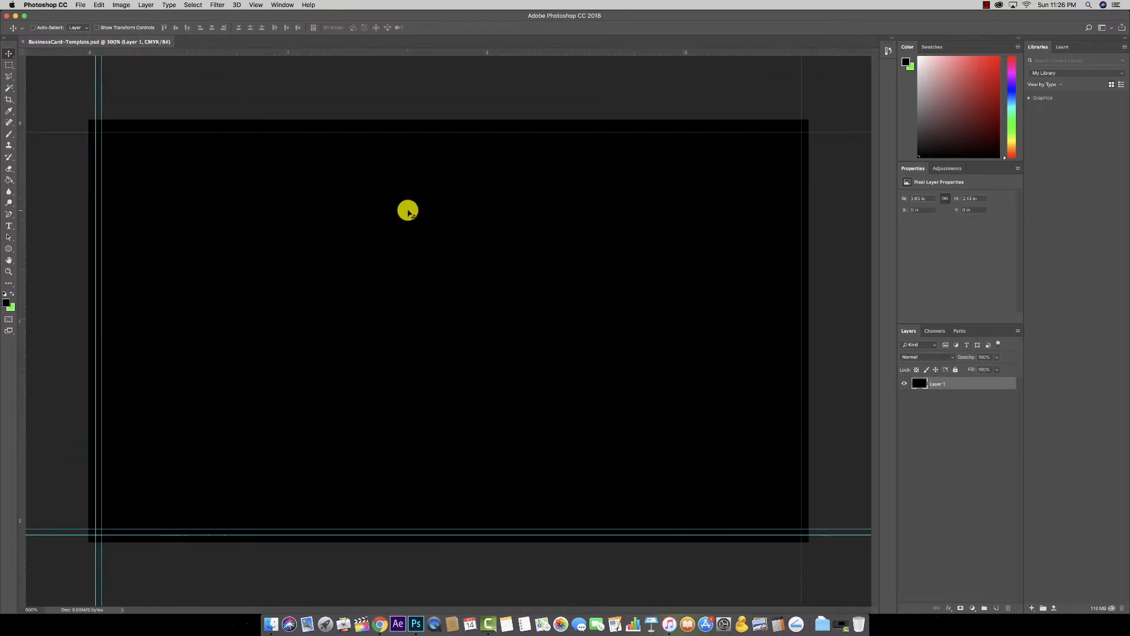
pyautogui.press('F11')
pyautogui.press('F11')
pyautogui.press('F11')
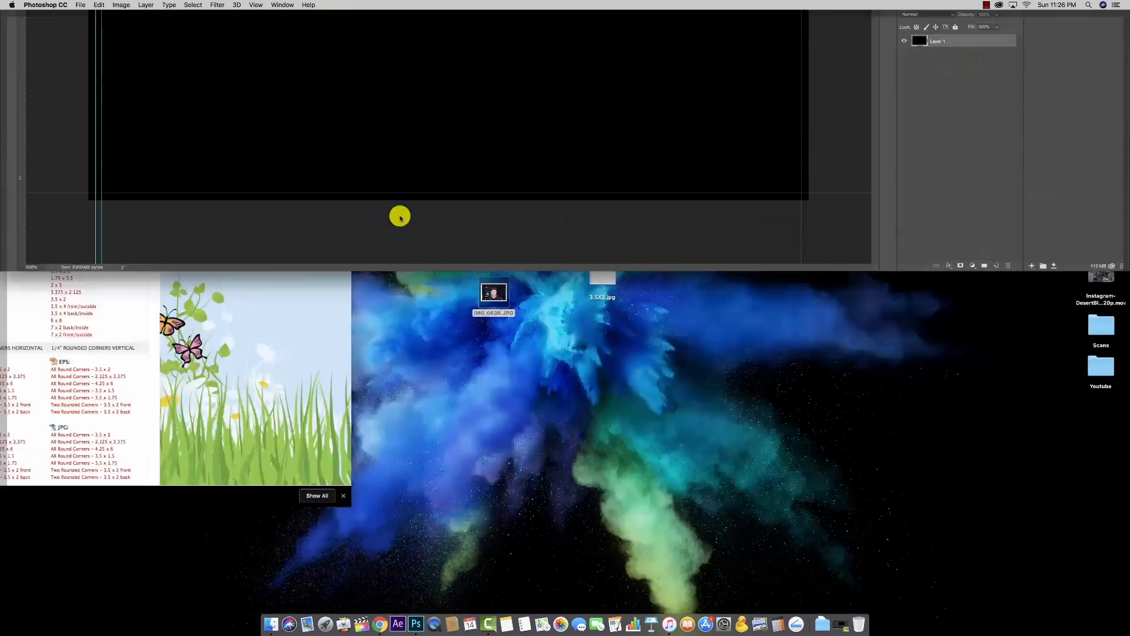
pyautogui.press('F11')
# Step: Place IMG_0636.JPG onto the card twice, deleting the placed photo layer each time
pyautogui.moveTo(493, 292); pyautogui.dragTo(396, 247)
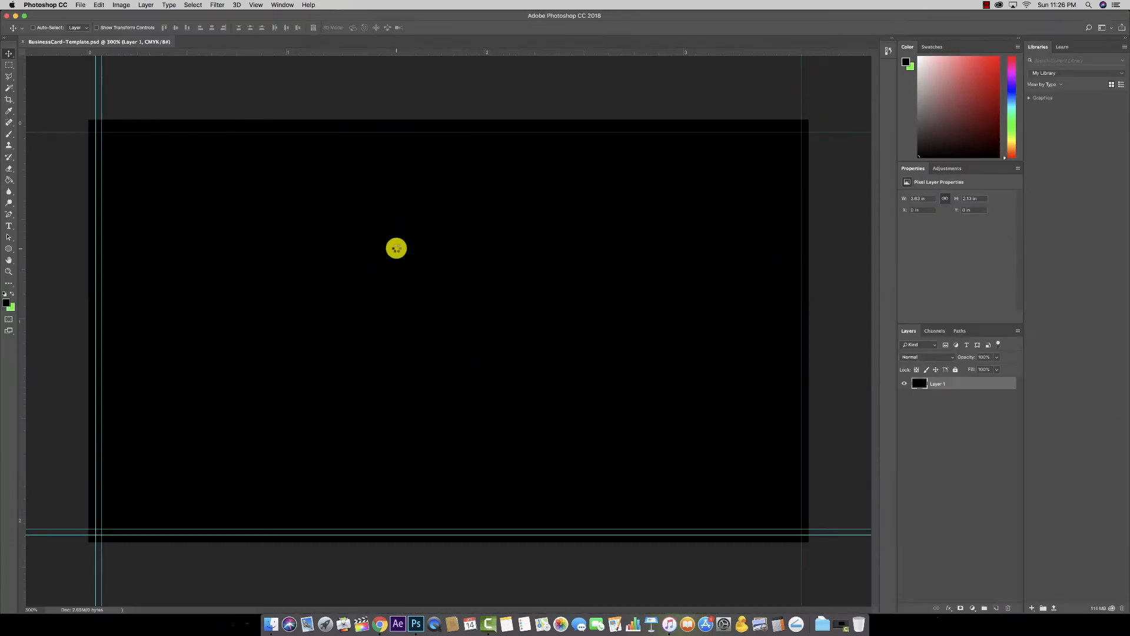
pyautogui.press('Return')
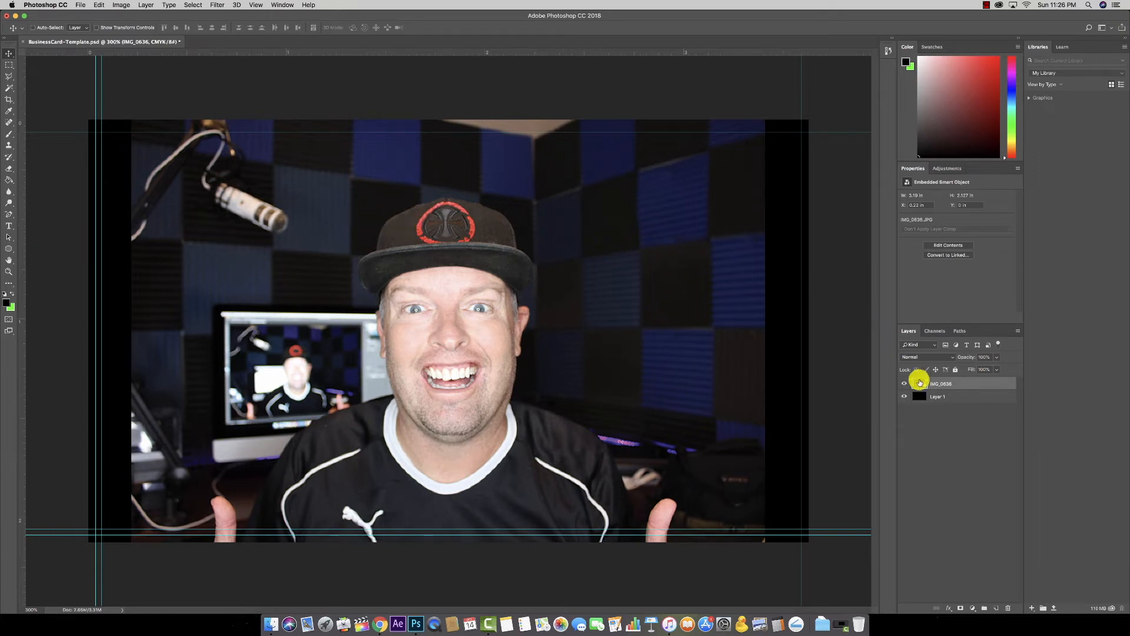
pyautogui.click(1009, 610)
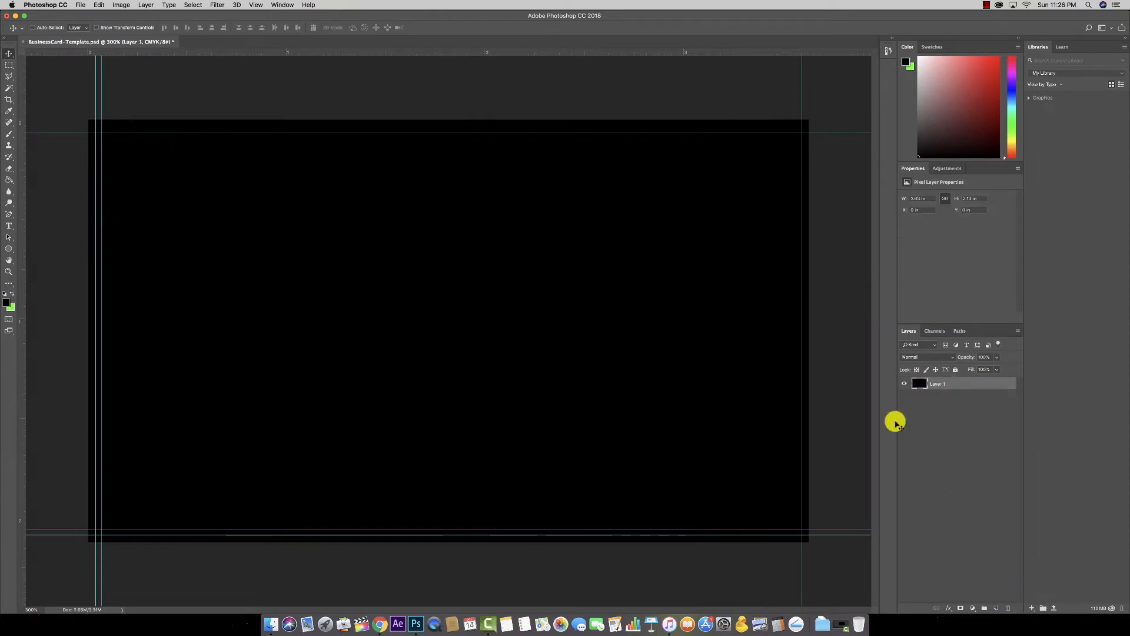
pyautogui.press('F11')
pyautogui.click(494, 297)
pyautogui.press('F11')
pyautogui.moveTo(494, 303); pyautogui.dragTo(442, 281)
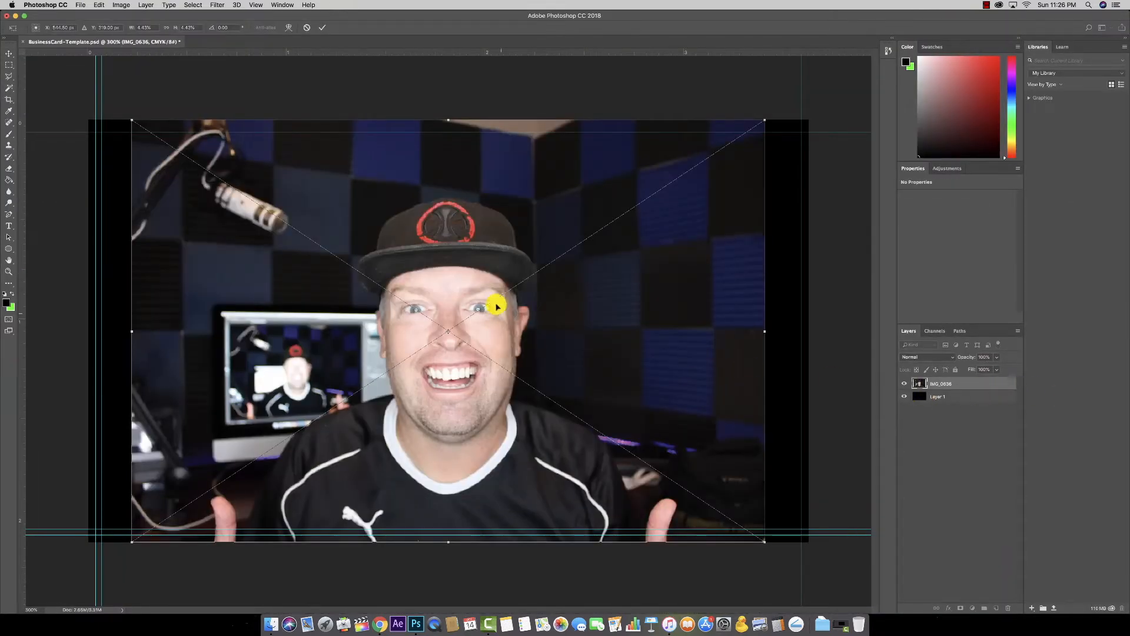
pyautogui.press('Return')
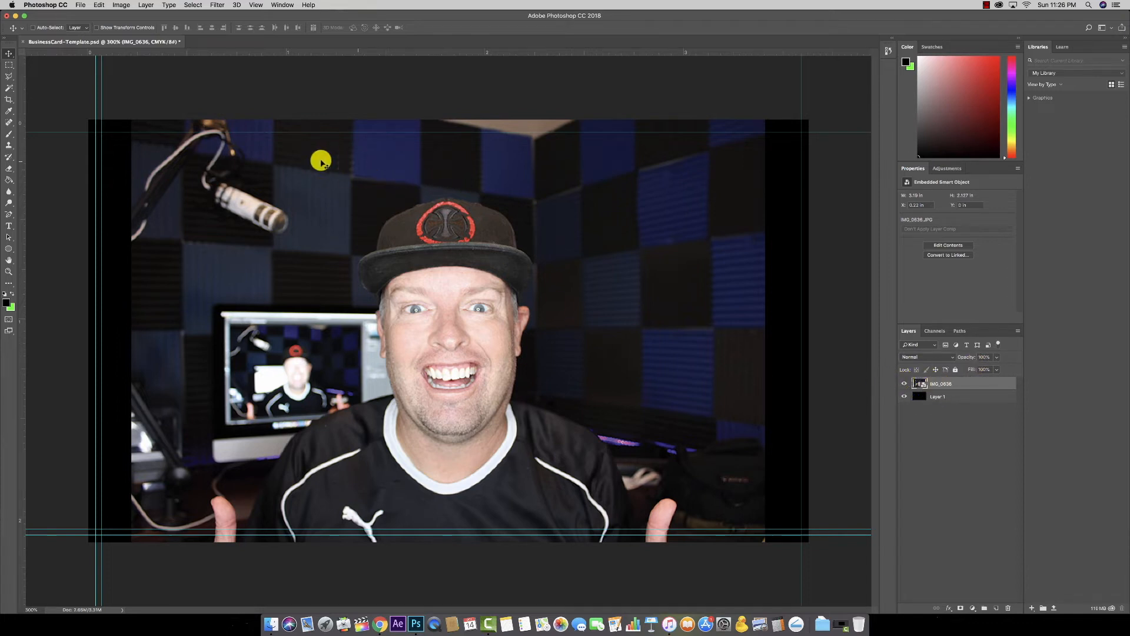
pyautogui.click(1007, 606)
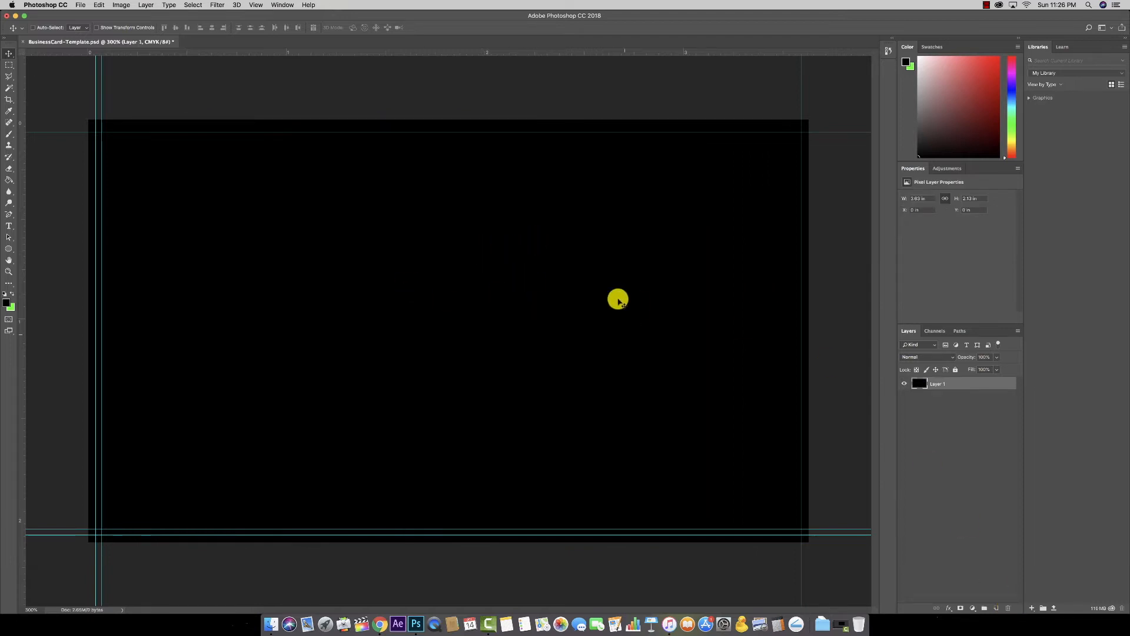
# Step: Open IMG_0636.JPG as its own document and switch between it and the card
pyautogui.press('F11')
pyautogui.moveTo(502, 297); pyautogui.dragTo(416, 622)
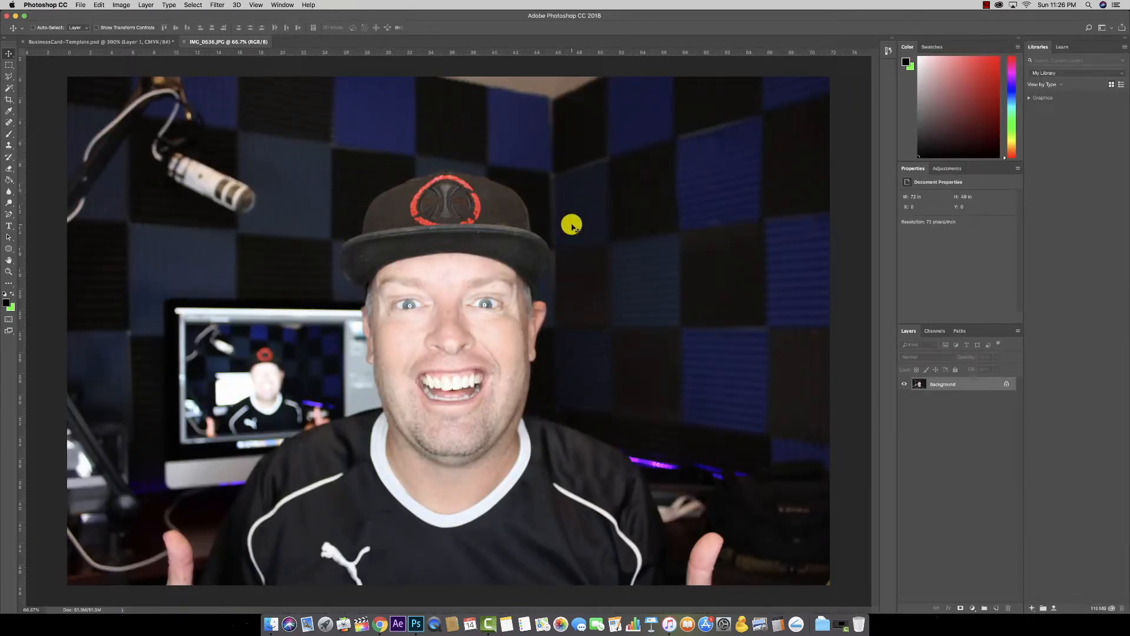
pyautogui.click(135, 45)
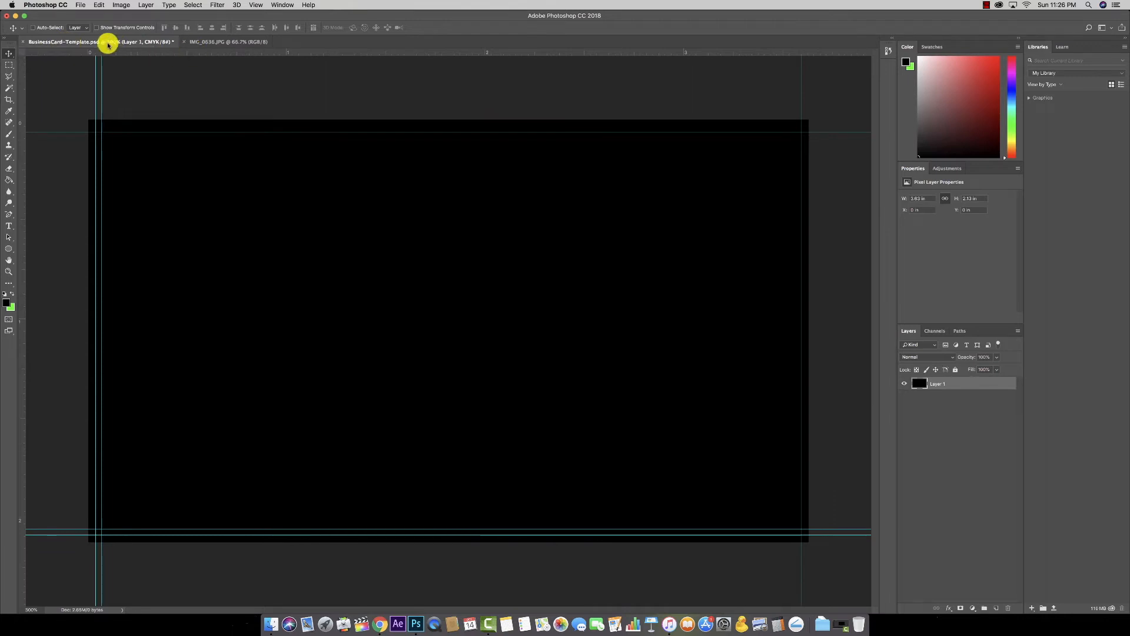
pyautogui.click(247, 44)
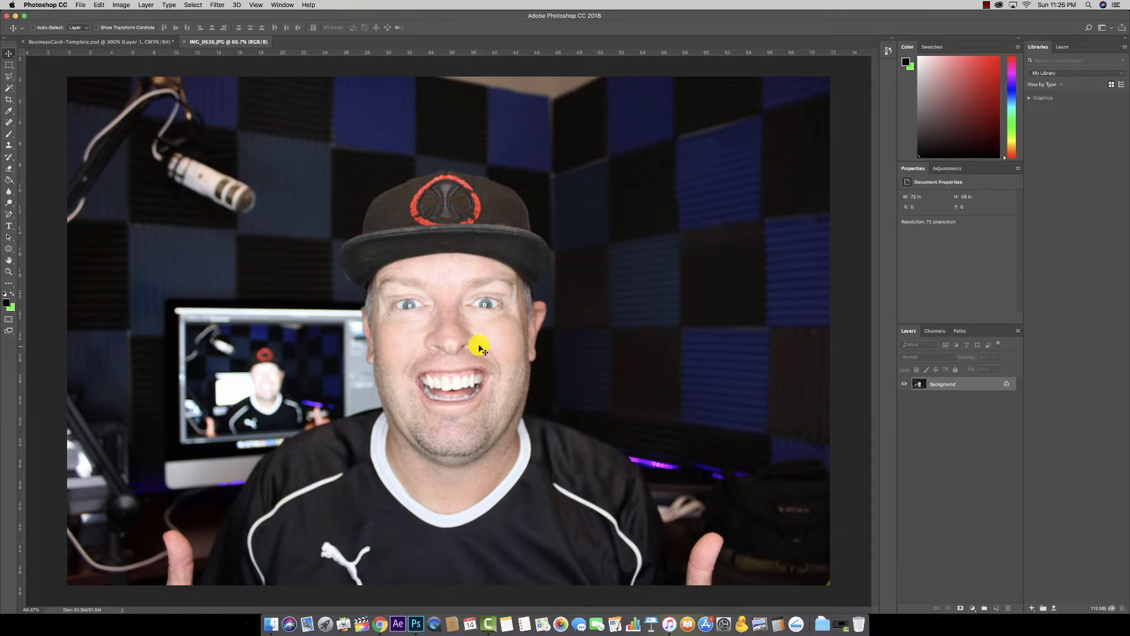
pyautogui.click(141, 42)
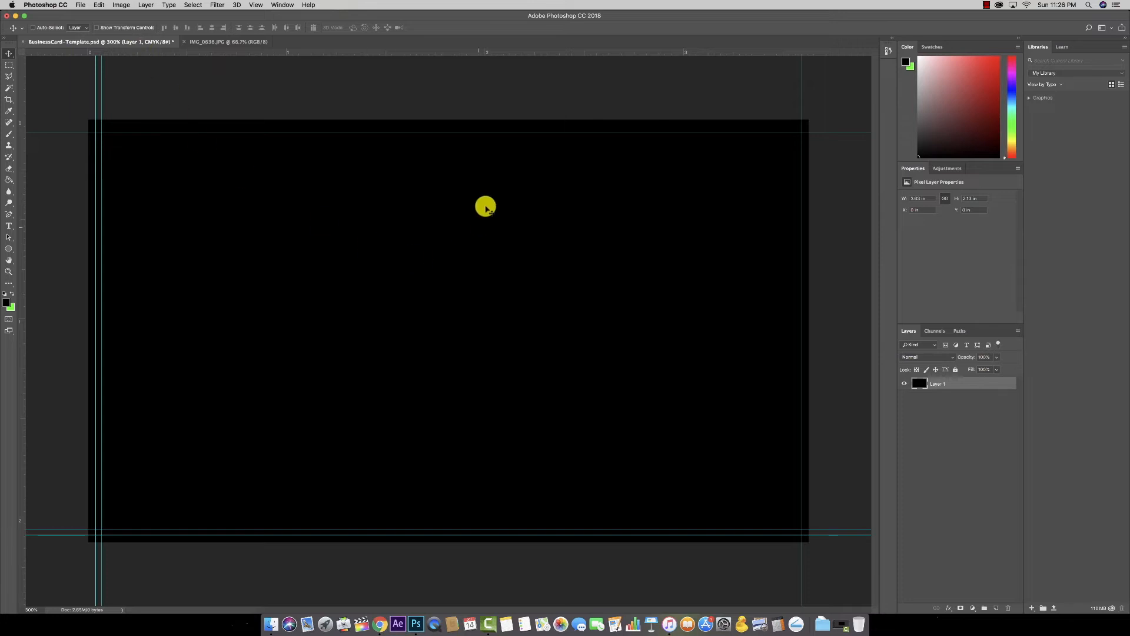
pyautogui.click(221, 42)
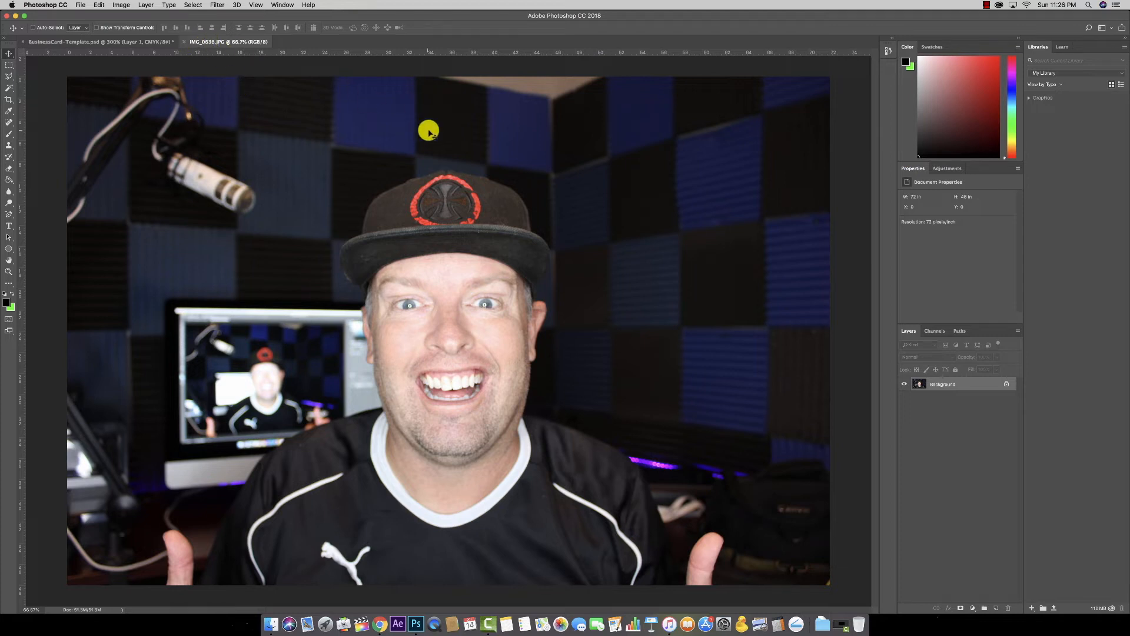
pyautogui.click(119, 5)
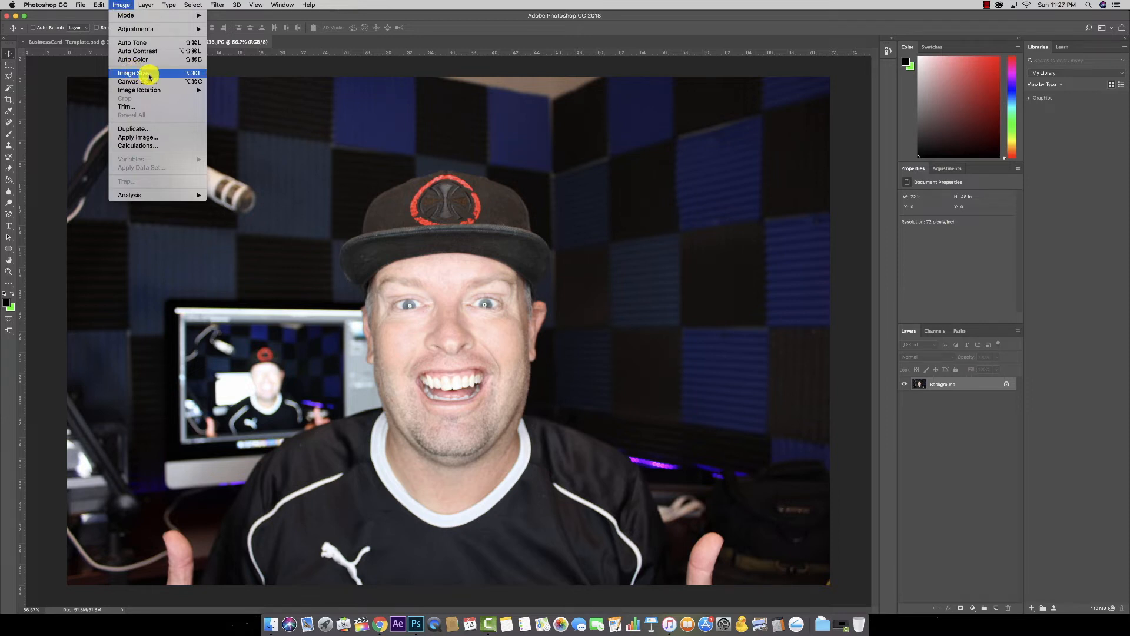
# Step: Review the photo's Image Size (5184 × 3456 px, 72 ppi), cancel, and return to the card
pyautogui.click(123, 4)
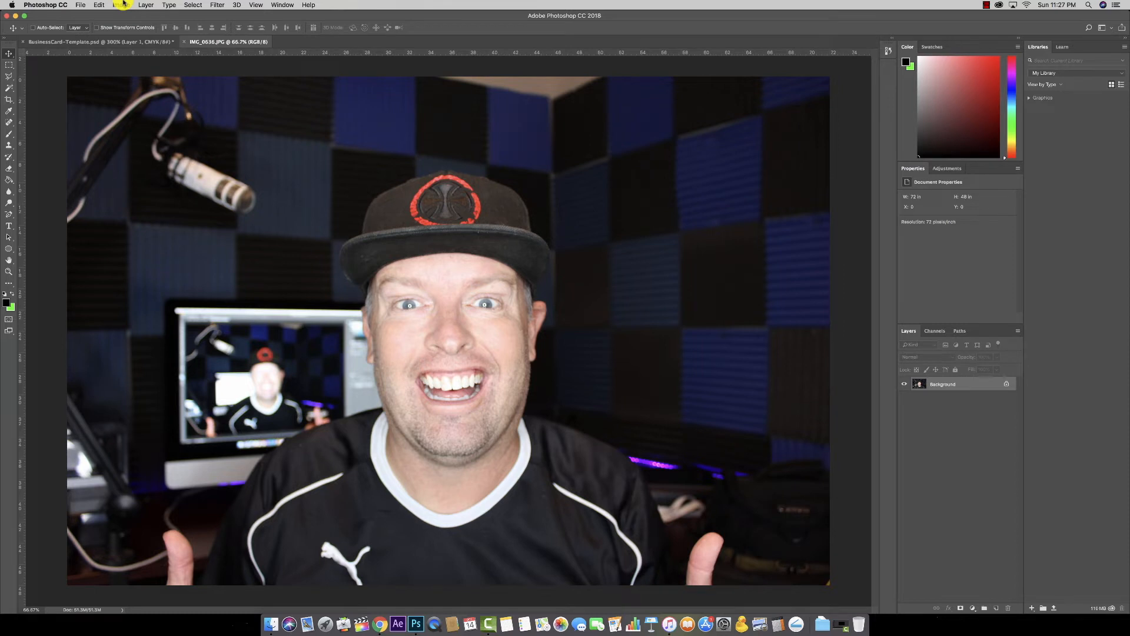
pyautogui.press('super+alt+i')
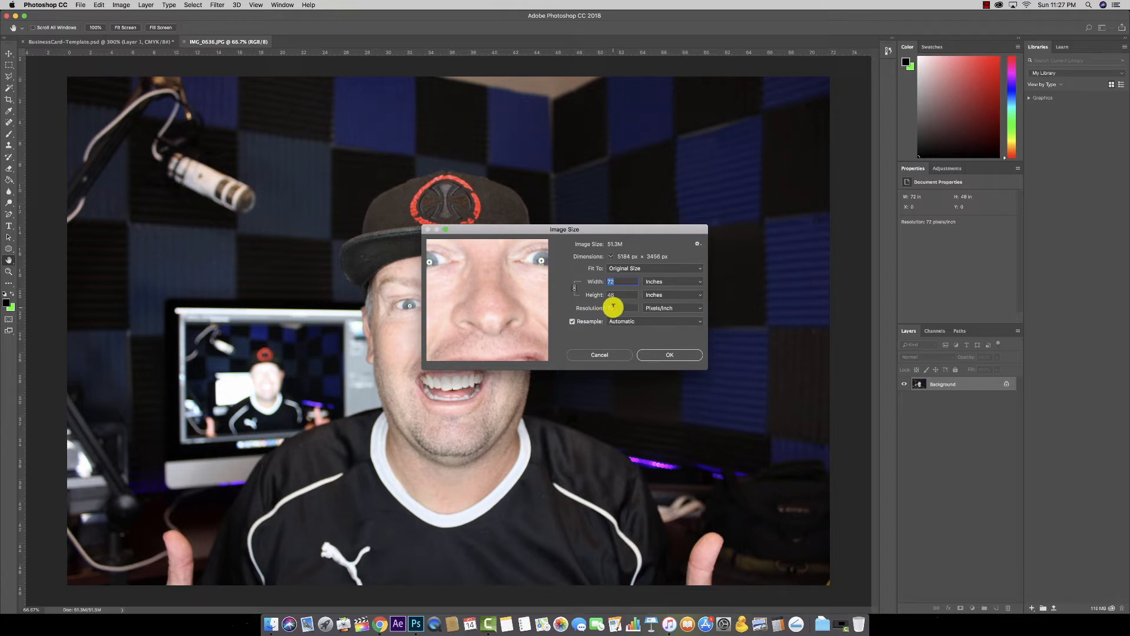
pyautogui.click(612, 353)
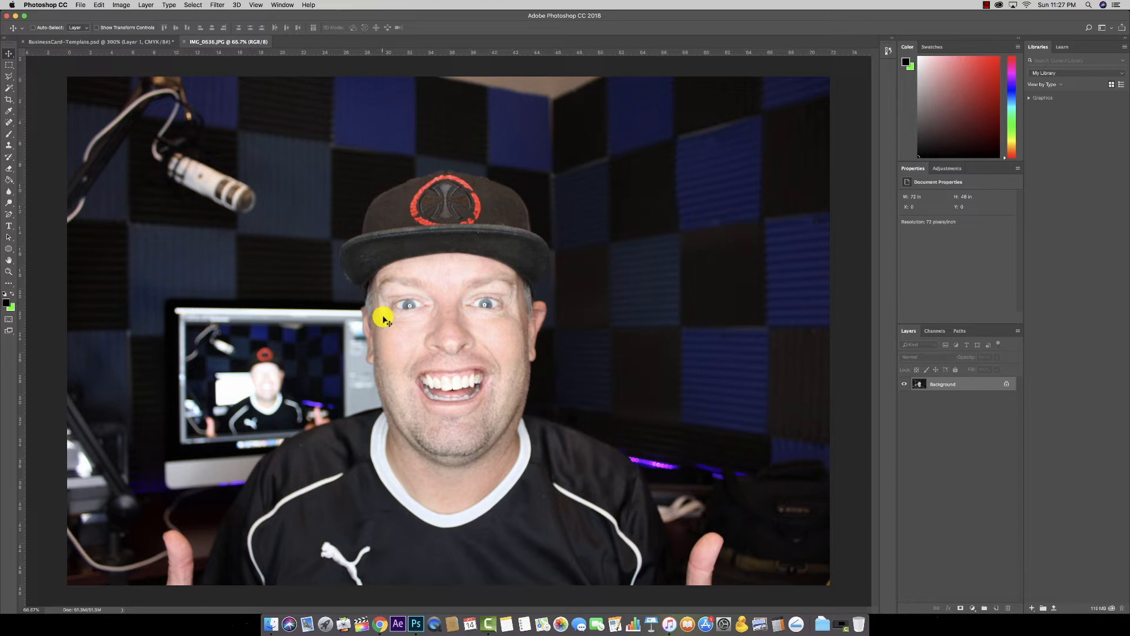
pyautogui.click(131, 41)
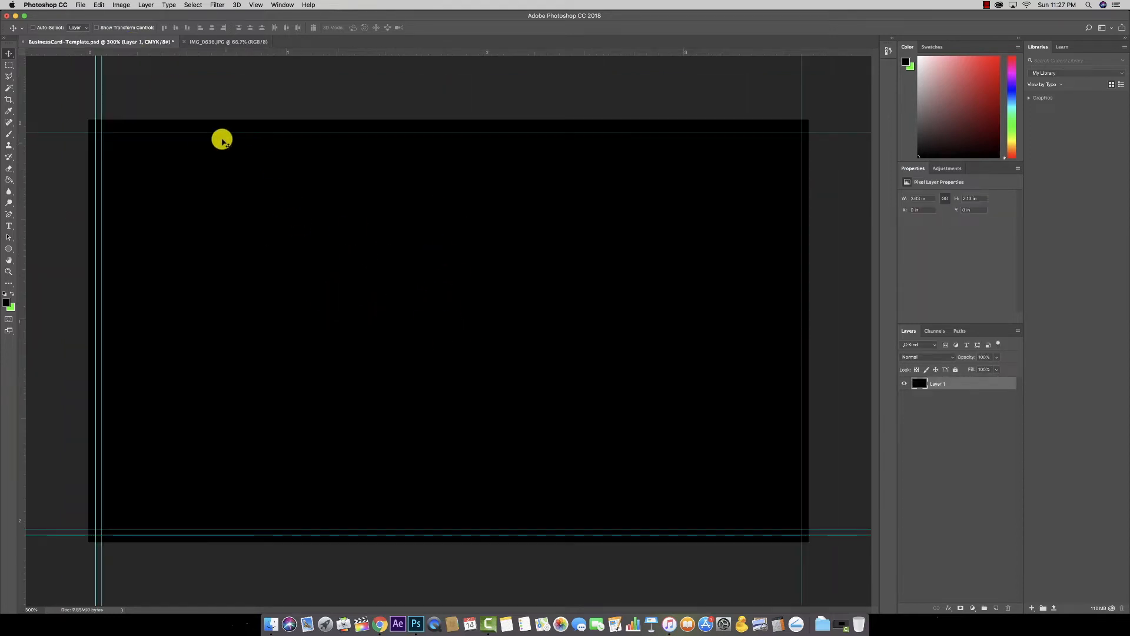
# Step: Bring IMG_0636.JPG forward and zoom in to about 300% around the cap
pyautogui.click(235, 43)
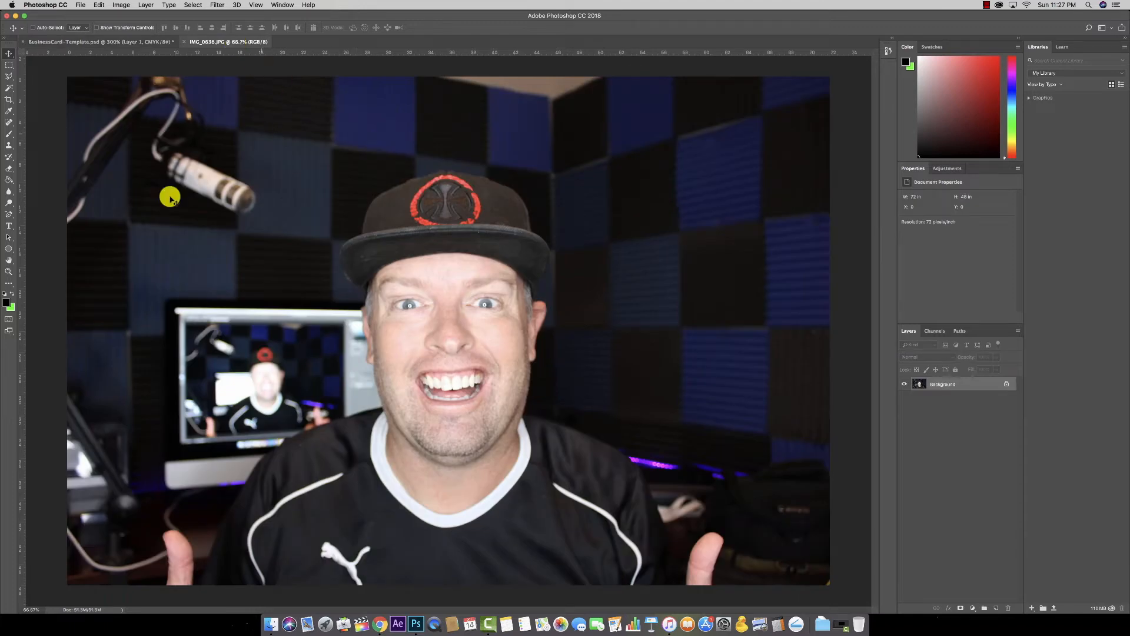
pyautogui.click(8, 273)
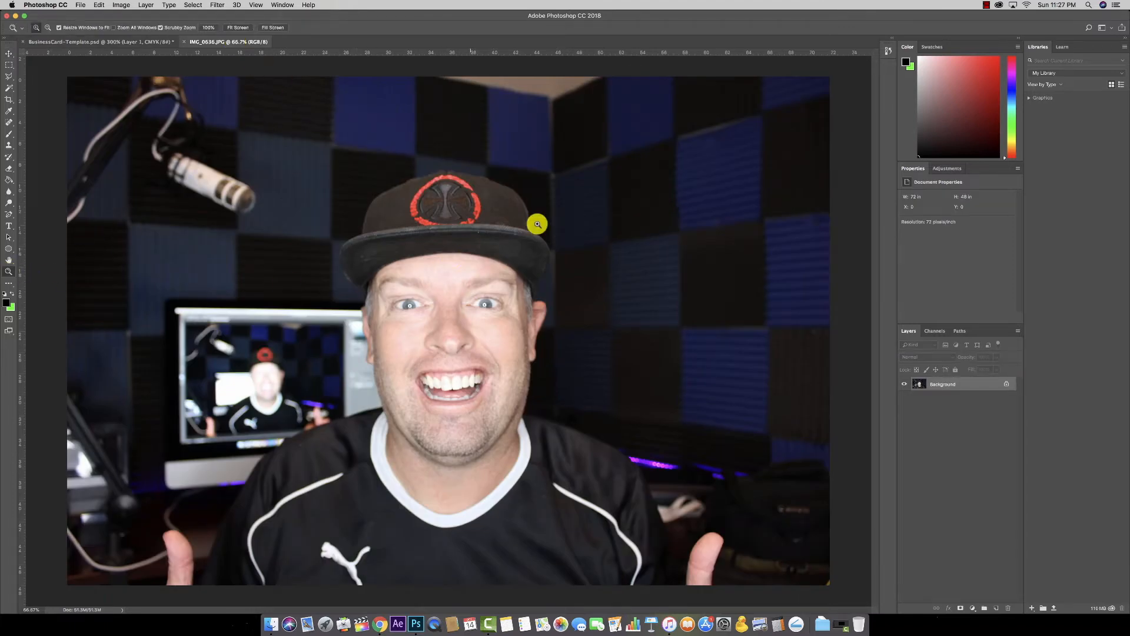
pyautogui.click(509, 201)
pyautogui.click(9, 55)
pyautogui.press('super+equal')
pyautogui.press('super+equal')
pyautogui.press('super+equal')
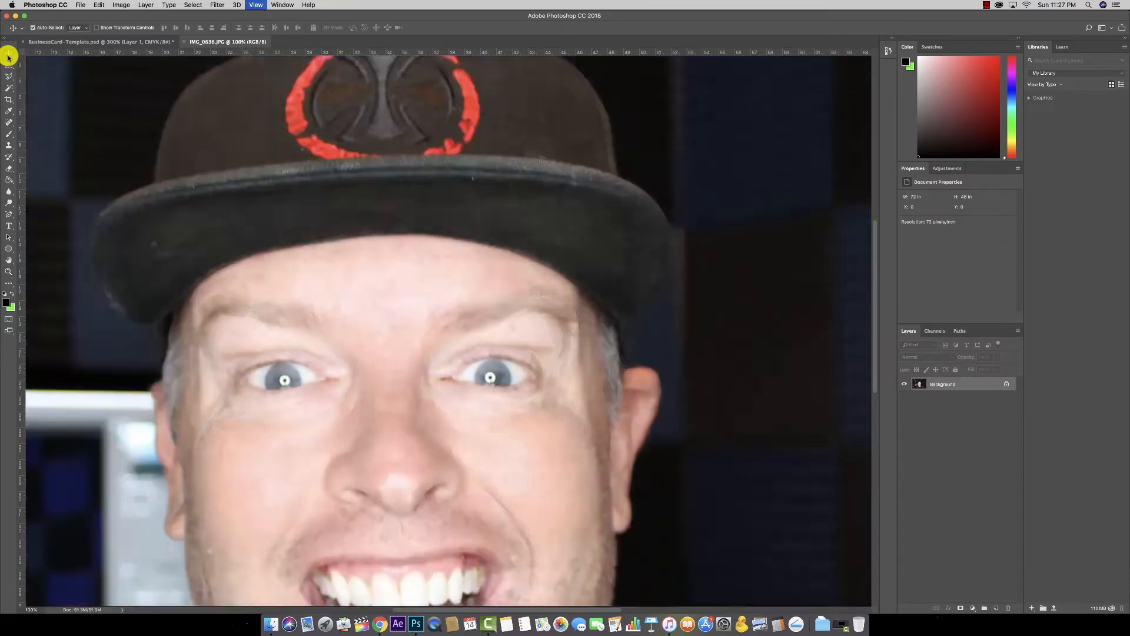
pyautogui.press('super+minus')
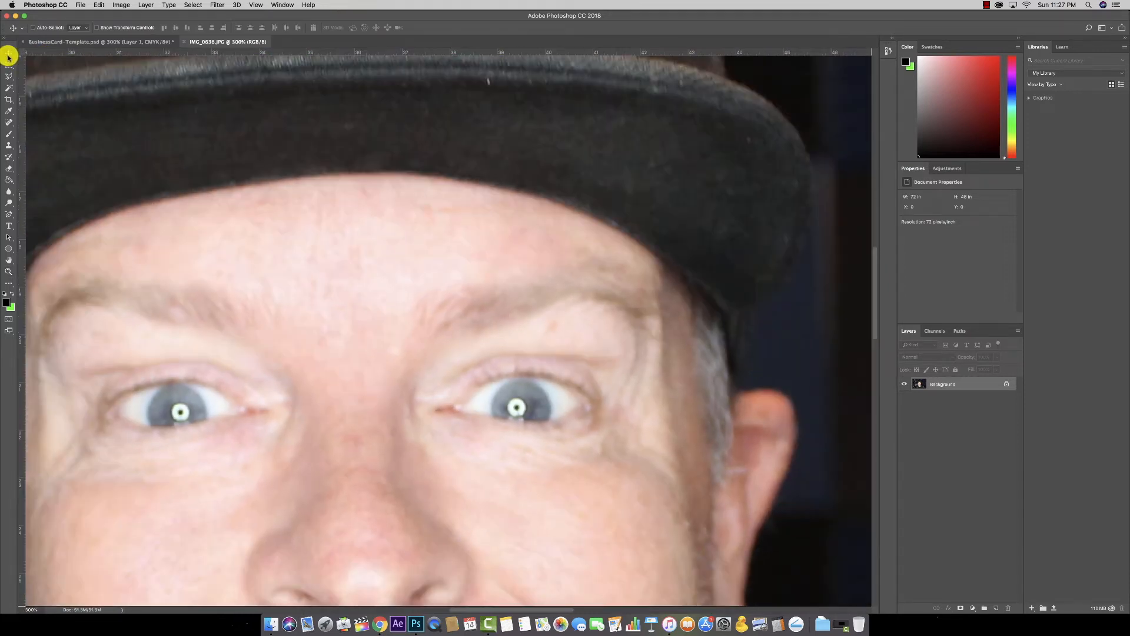
# Step: Convert the locked Background into an editable Layer 0 through the New Layer dialog
pyautogui.moveTo(678, 285)
pyautogui.mouseDown()
pyautogui.moveTo(598, 312)
pyautogui.moveTo(676, 275)
pyautogui.mouseUp()
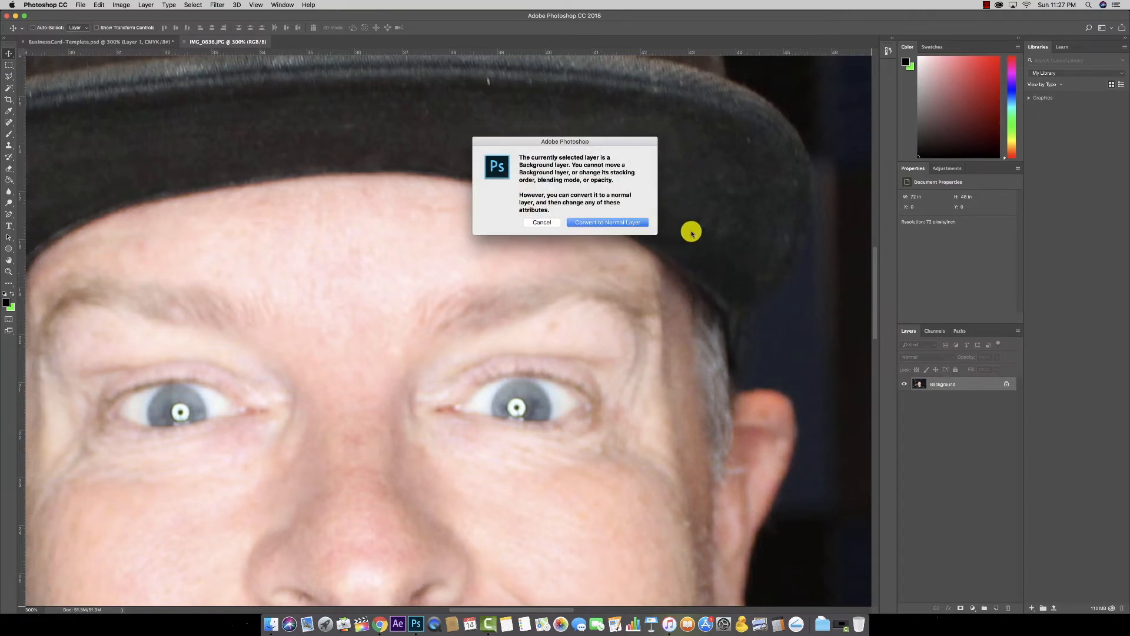
pyautogui.click(542, 222)
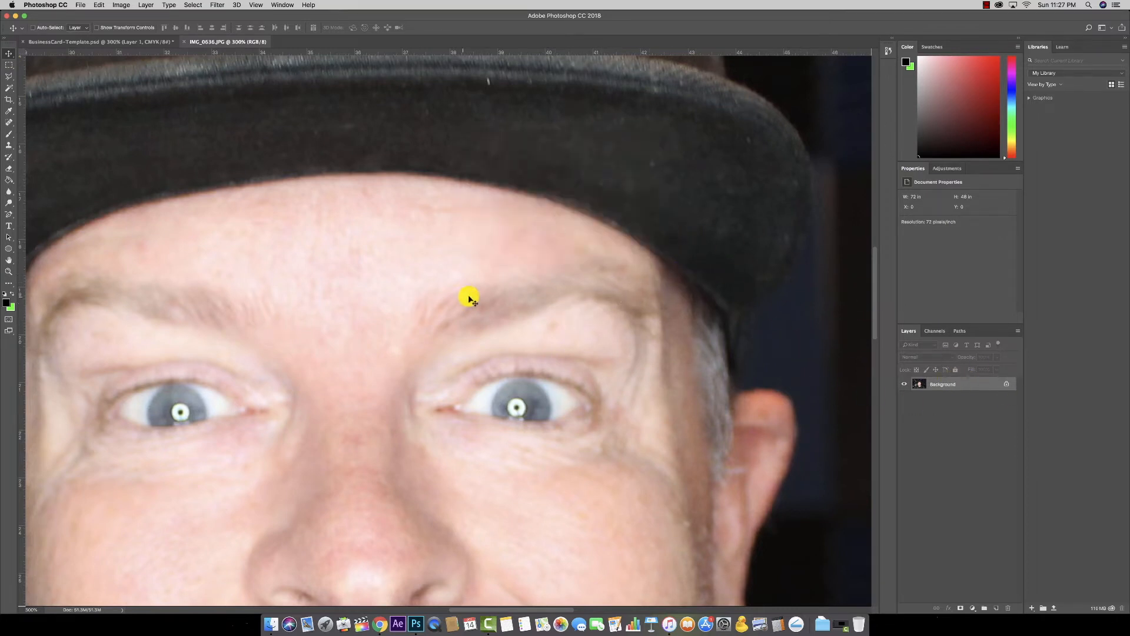
pyautogui.doubleClick(963, 384)
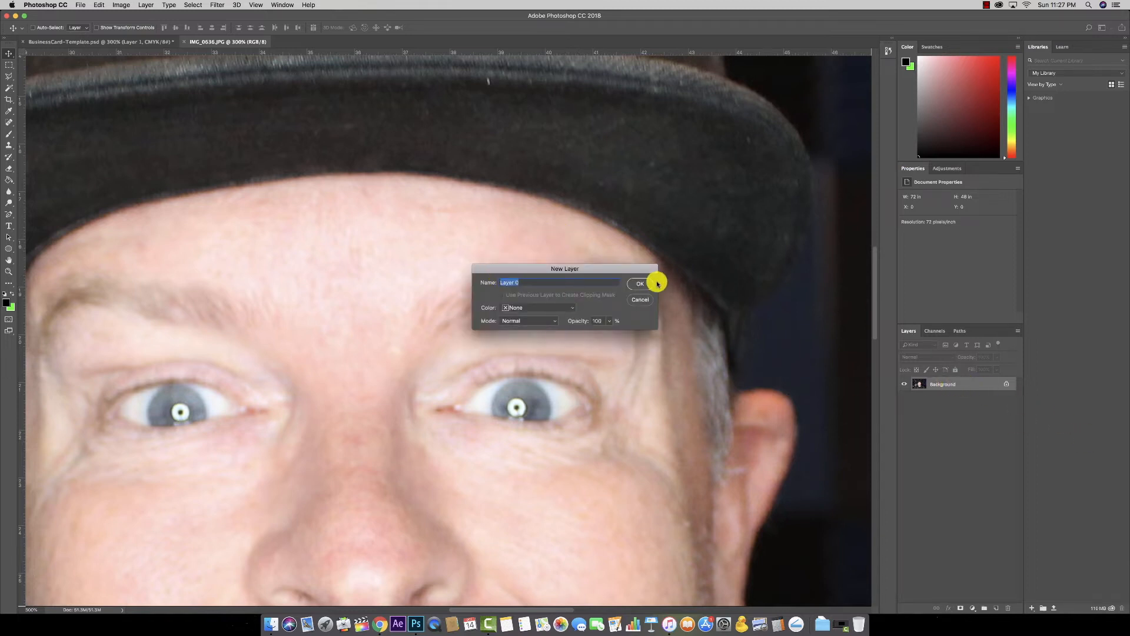
pyautogui.click(642, 283)
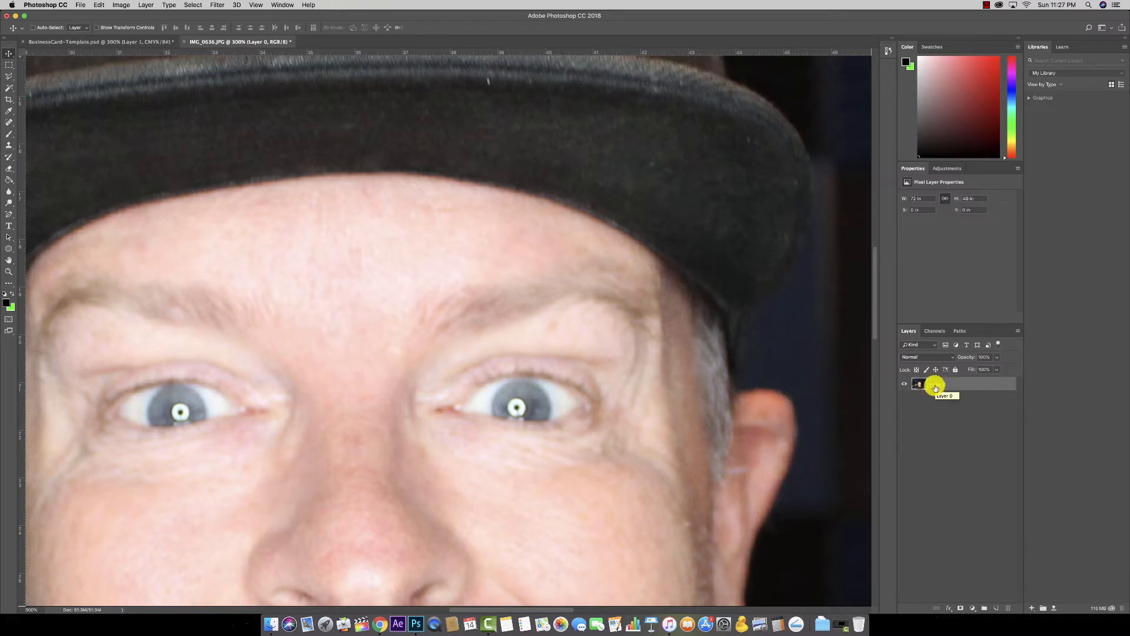
pyautogui.moveTo(934, 384); pyautogui.dragTo(972, 388)
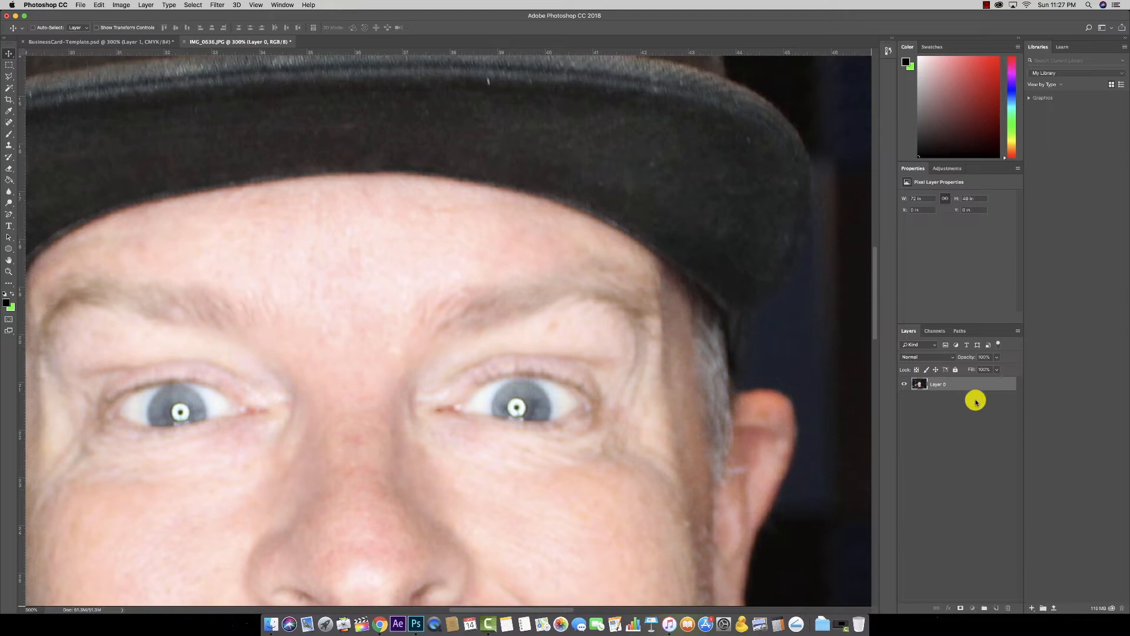
# Step: Duplicate Layer 0 onto the Create New Layer button, producing Layer 0 copy above it
pyautogui.click(996, 610)
pyautogui.moveTo(939, 386); pyautogui.dragTo(995, 607)
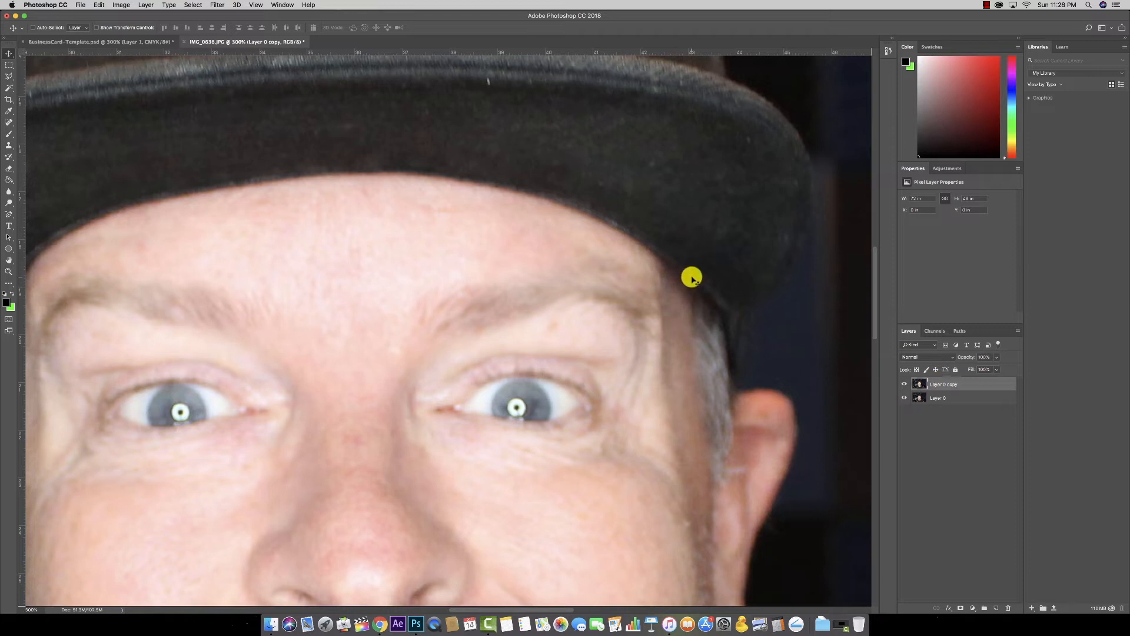
pyautogui.hscroll(-3, 51, 114)
pyautogui.click(10, 77)
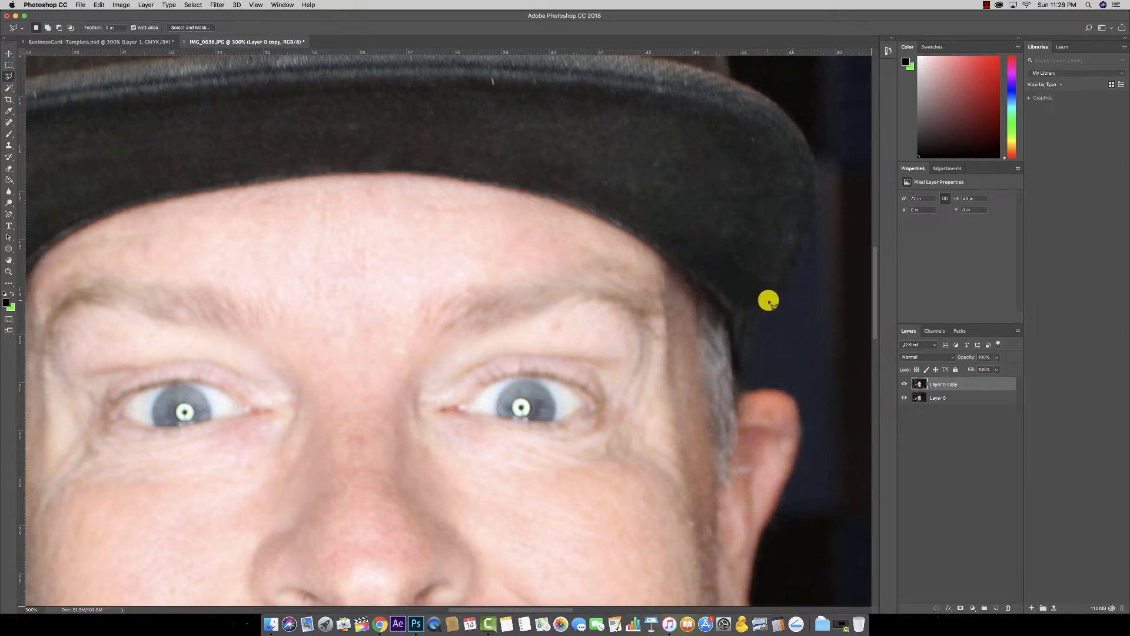
# Step: Try a freehand Lasso near the right eye, then a Polygonal Lasso along the hat brim
pyautogui.click(12, 77)
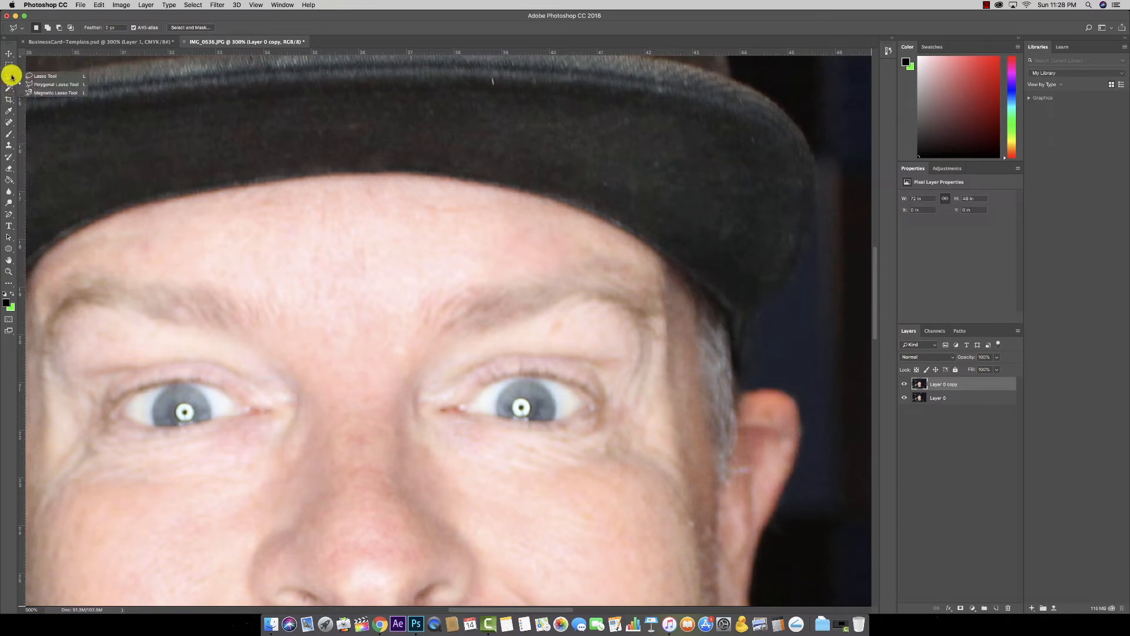
pyautogui.click(63, 77)
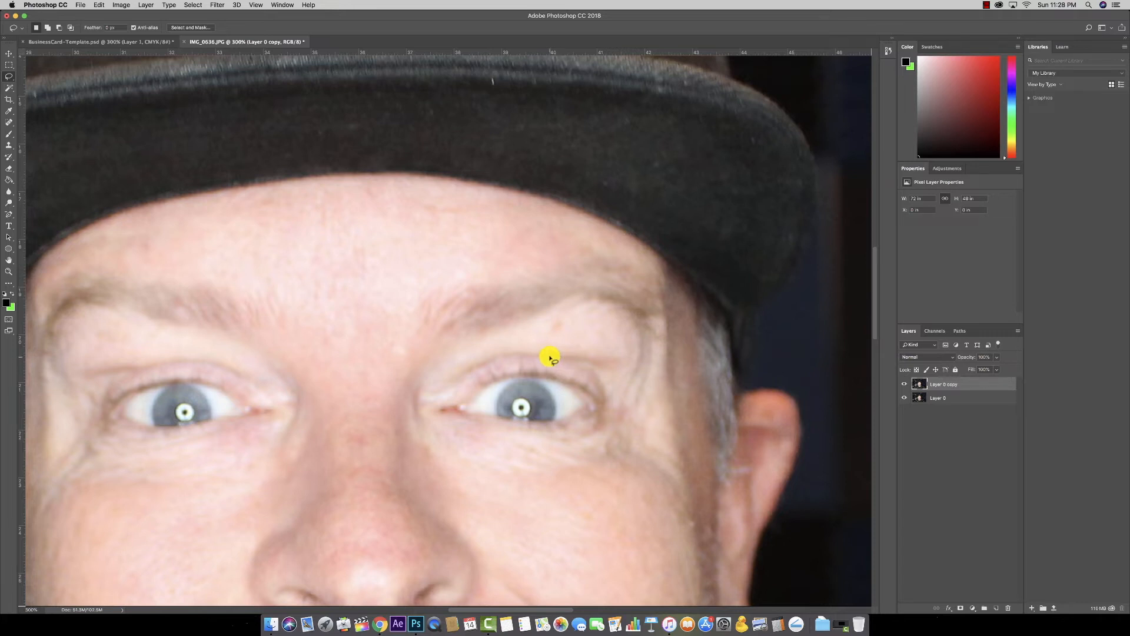
pyautogui.moveTo(512, 352)
pyautogui.mouseDown()
pyautogui.moveTo(476, 484)
pyautogui.moveTo(528, 348)
pyautogui.moveTo(512, 361)
pyautogui.mouseUp()
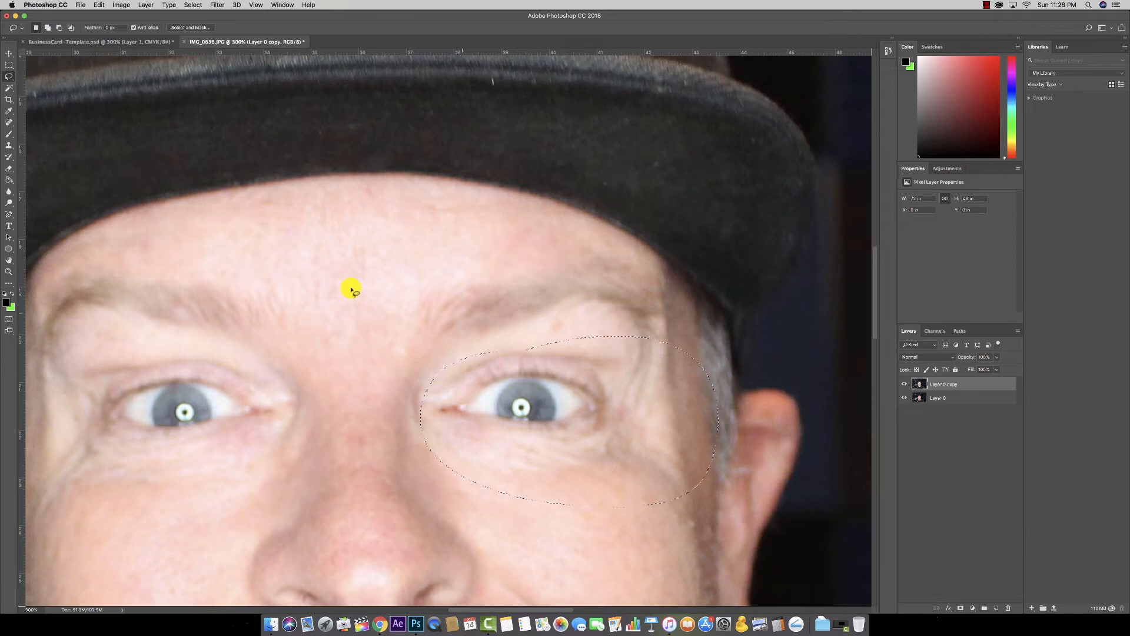
pyautogui.click(9, 77)
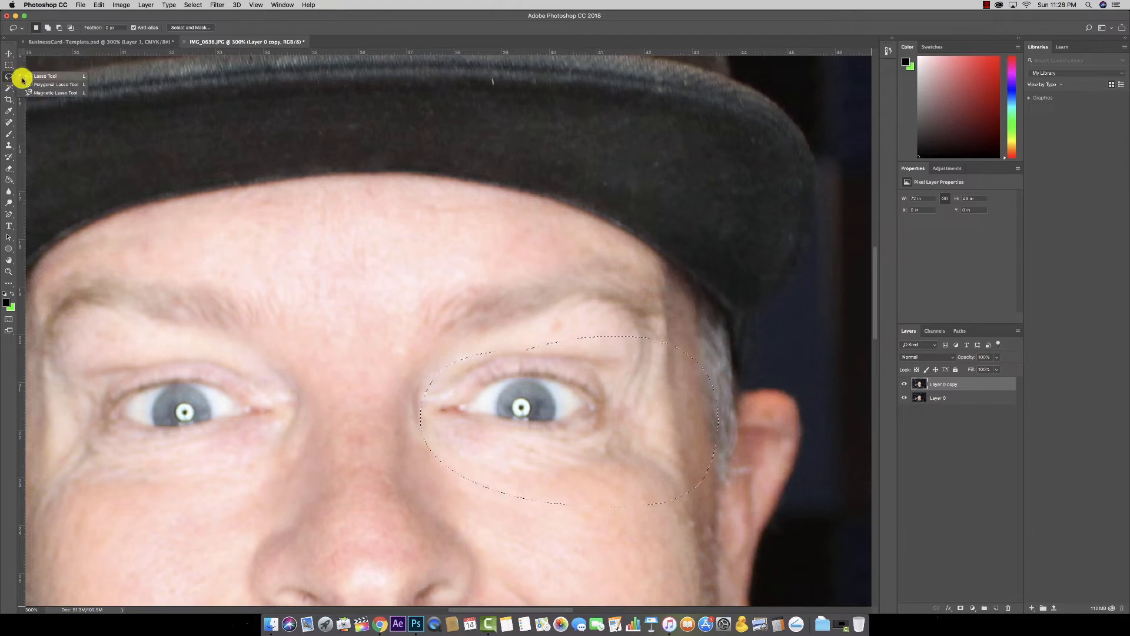
pyautogui.click(41, 87)
pyautogui.click(421, 174)
pyautogui.click(537, 196)
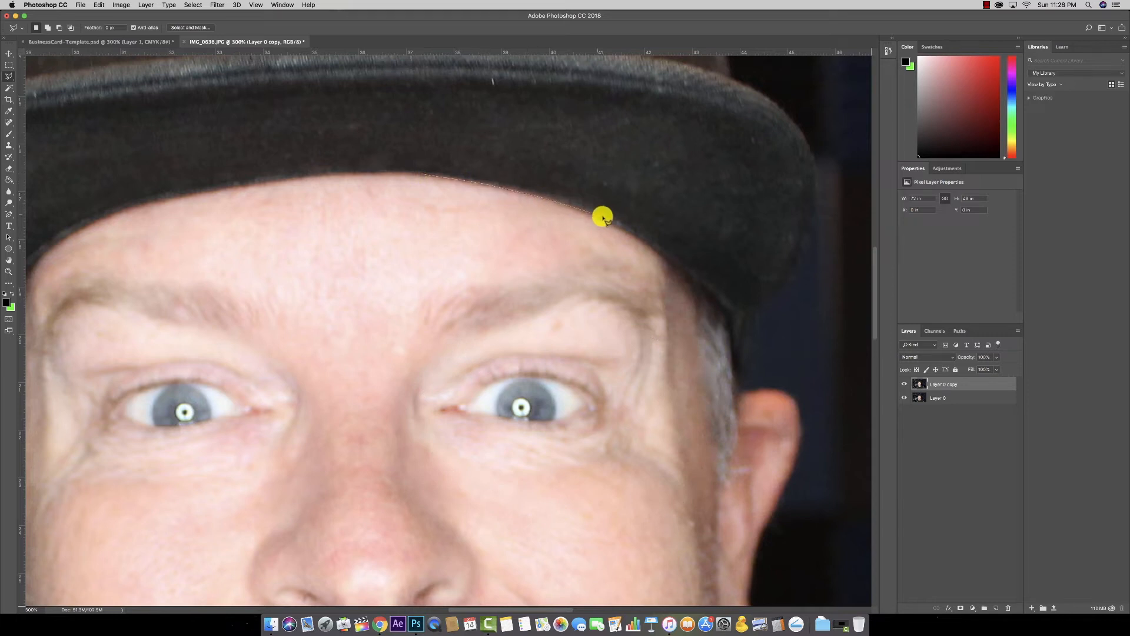
pyautogui.click(659, 248)
pyautogui.click(694, 274)
pyautogui.click(710, 293)
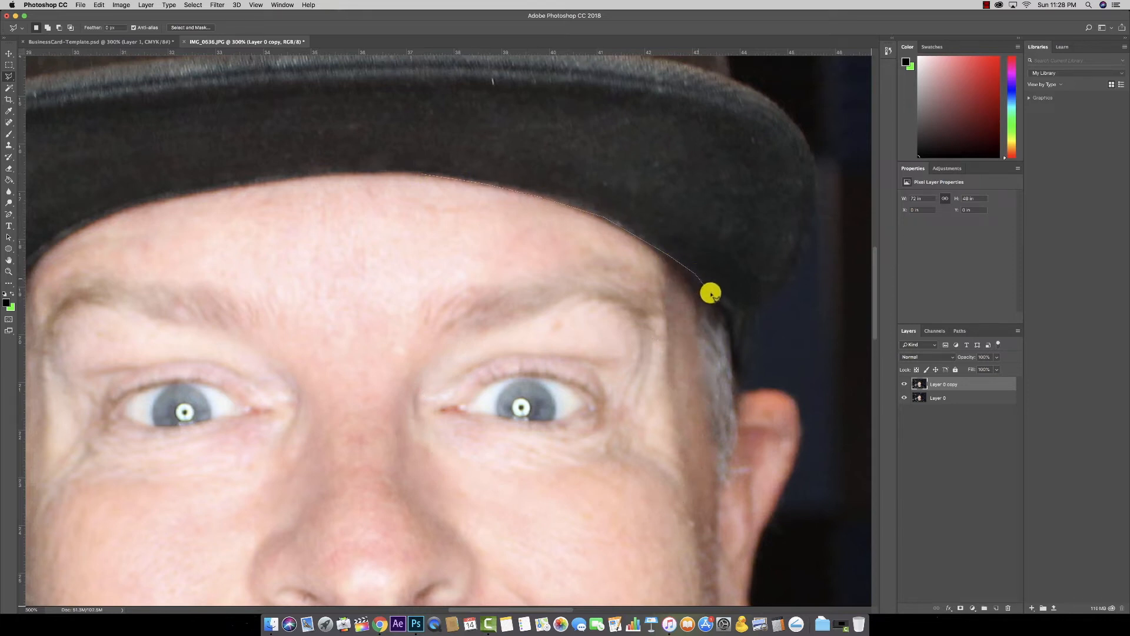
pyautogui.doubleClick(456, 215)
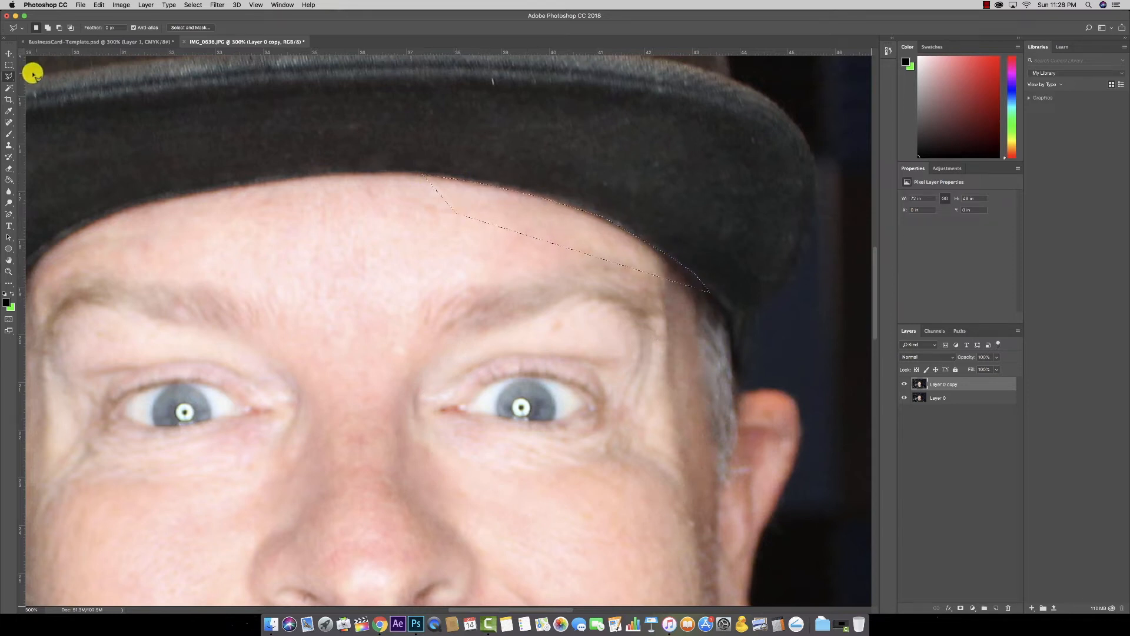
# Step: Trace the hat edge down to the left eye with the Magnetic Lasso
pyautogui.moveTo(7, 76); pyautogui.dragTo(47, 94)
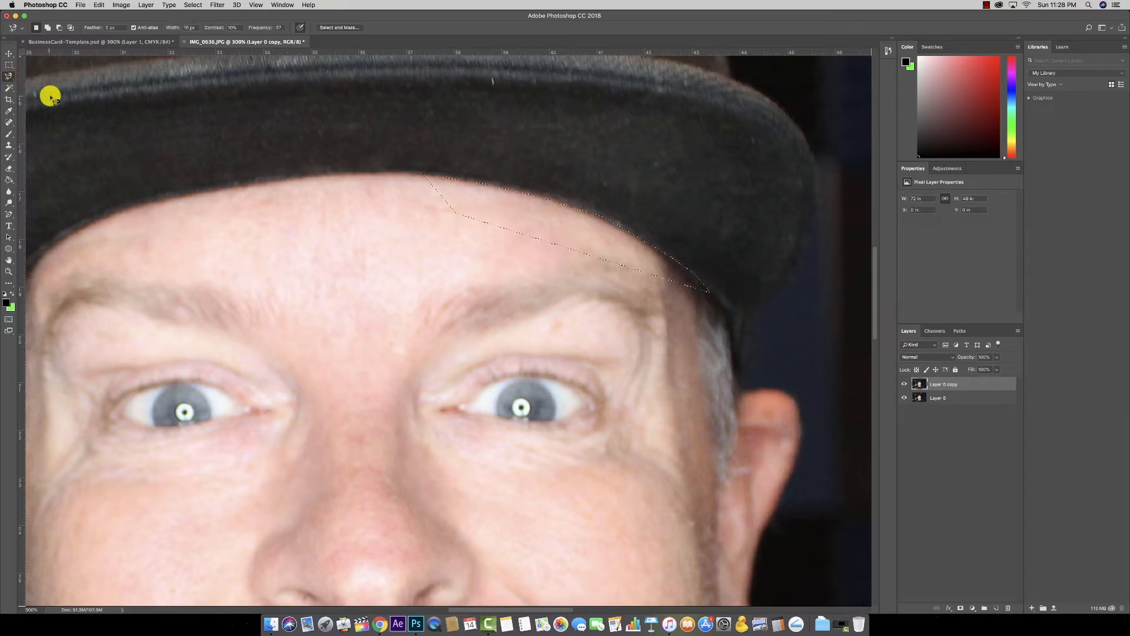
pyautogui.click(176, 198)
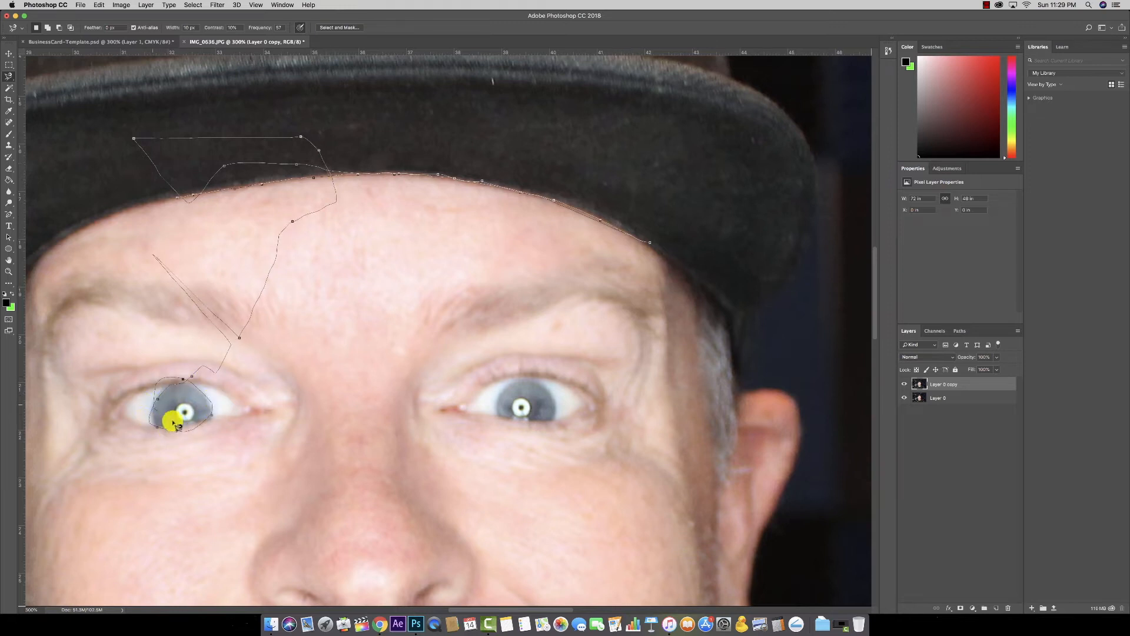
pyautogui.doubleClick(184, 392)
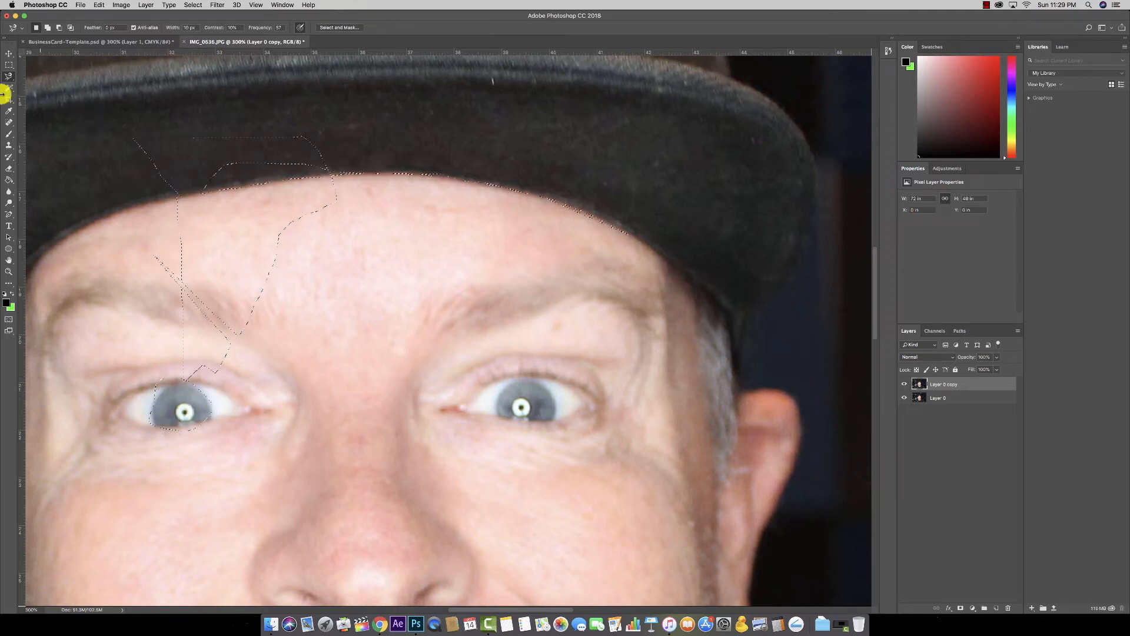
# Step: Discard the trial selection and switch back to the Polygonal Lasso Tool
pyautogui.click(9, 65)
pyautogui.click(126, 98)
pyautogui.click(10, 77)
pyautogui.click(48, 88)
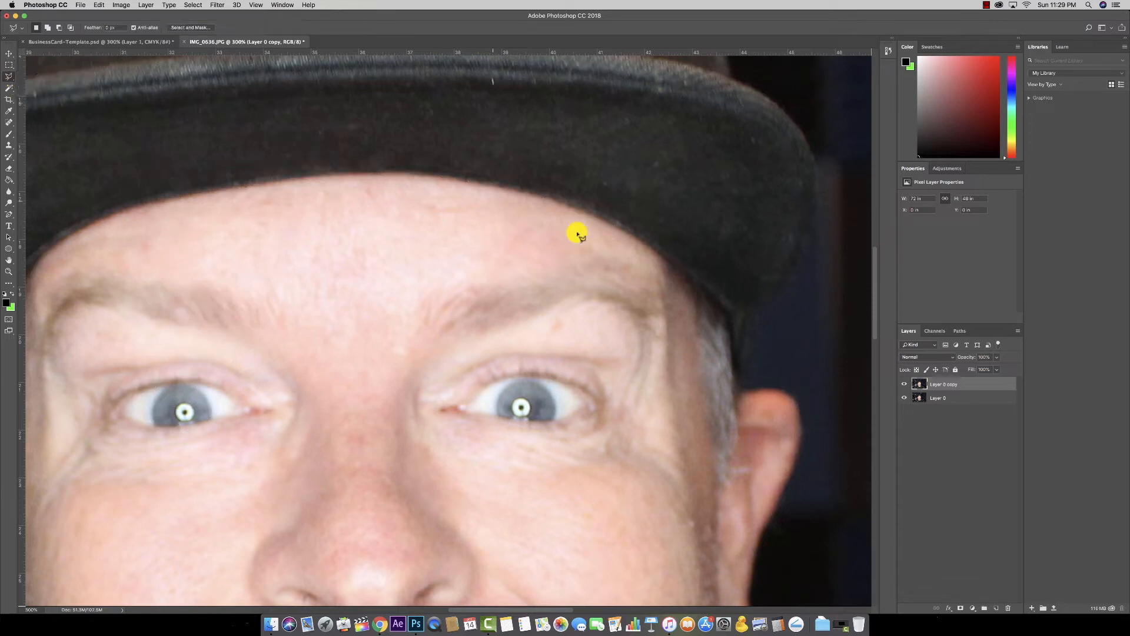
# Step: Place lasso points from the ear up the hat's side and along the brim to its top
pyautogui.click(744, 389)
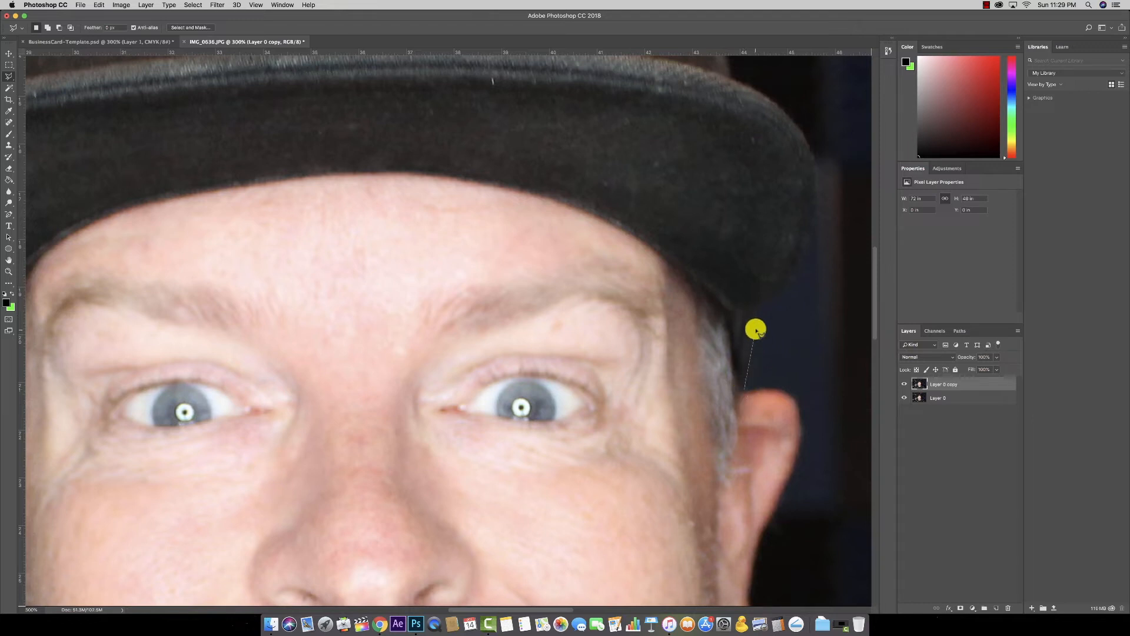
pyautogui.click(758, 306)
pyautogui.click(794, 272)
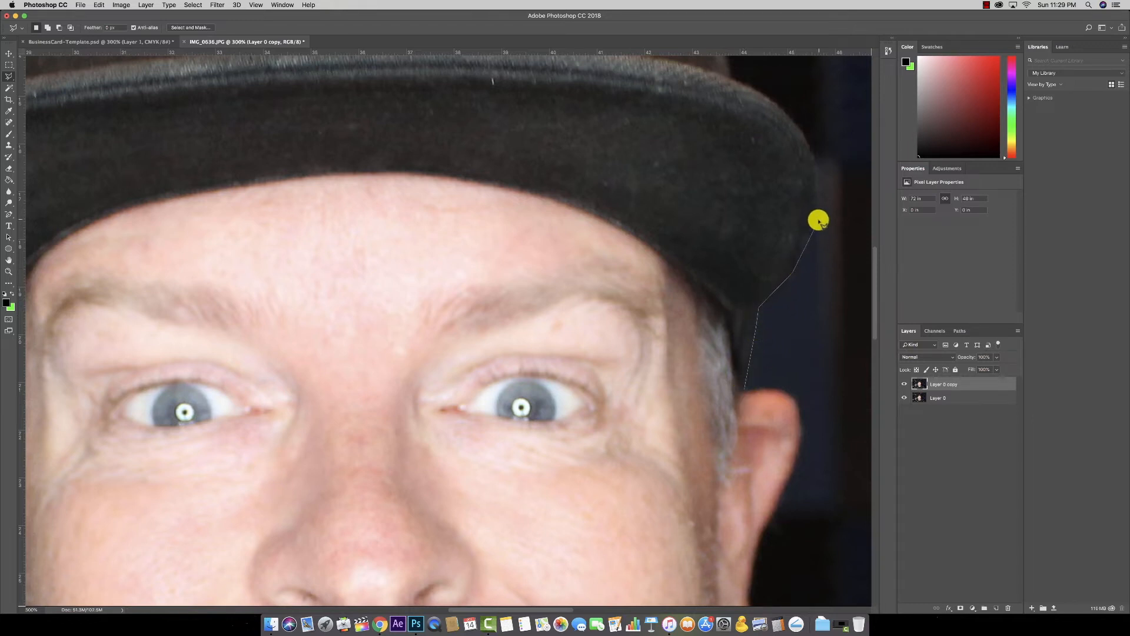
pyautogui.click(814, 222)
pyautogui.click(816, 164)
pyautogui.click(802, 130)
pyautogui.click(761, 92)
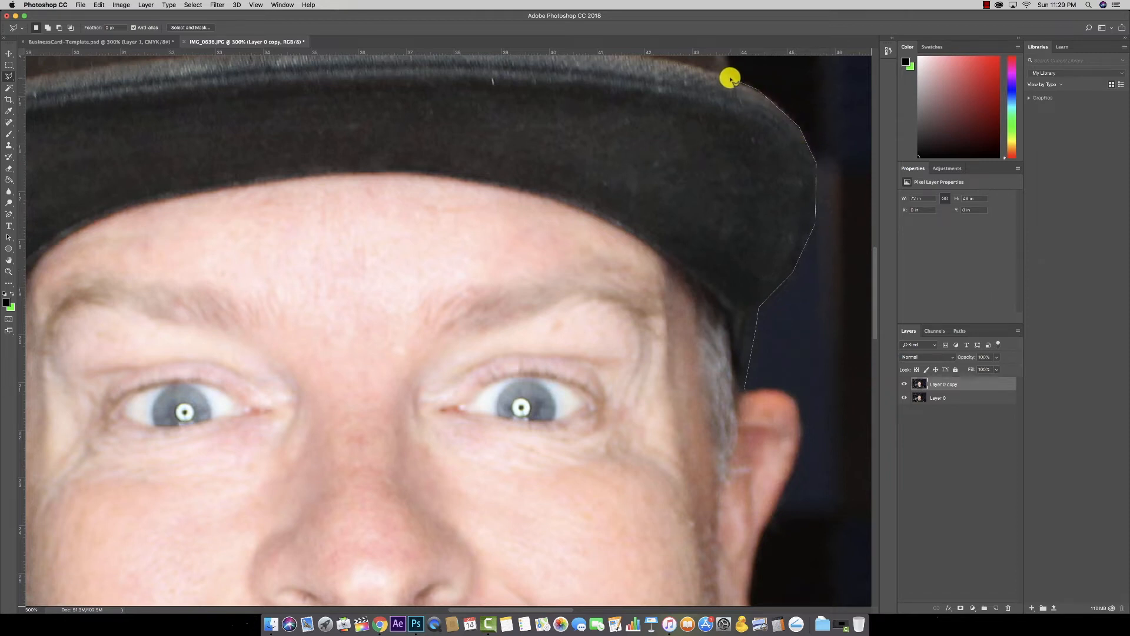
pyautogui.click(733, 81)
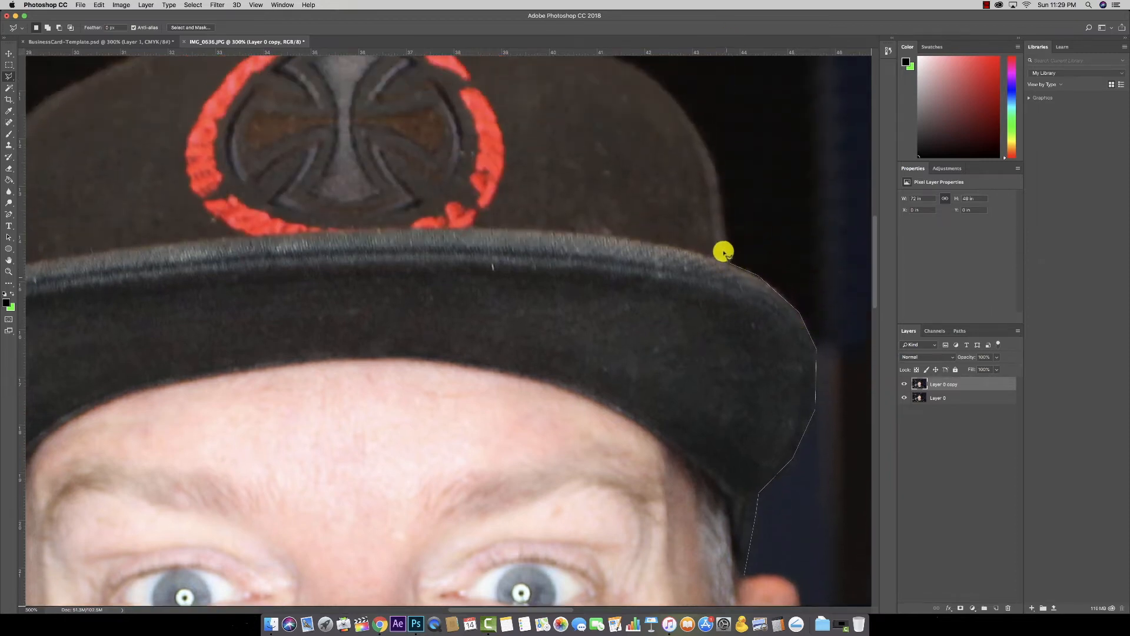
# Step: Continue lasso points across the hat crown and down its left side to the brim's end
pyautogui.click(715, 168)
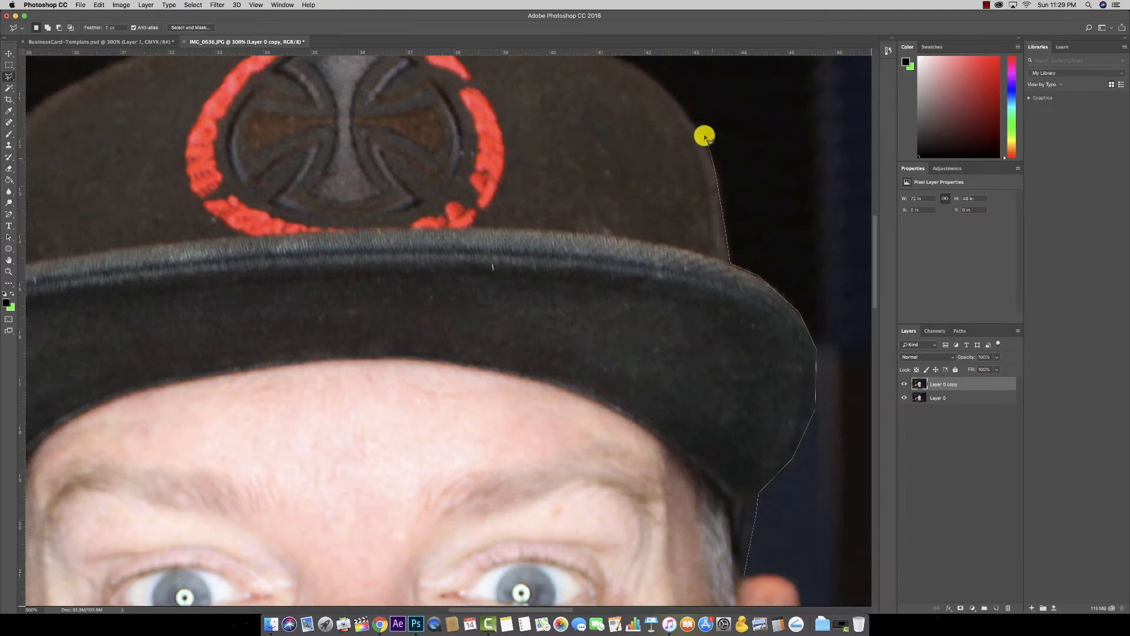
pyautogui.click(691, 120)
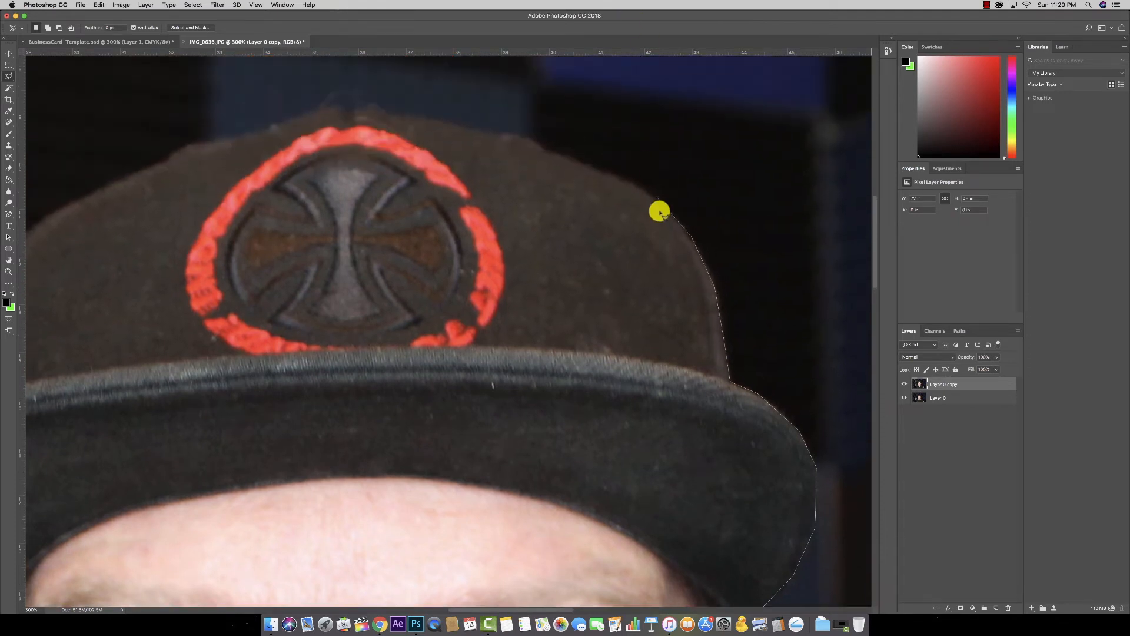
pyautogui.click(642, 189)
pyautogui.click(578, 160)
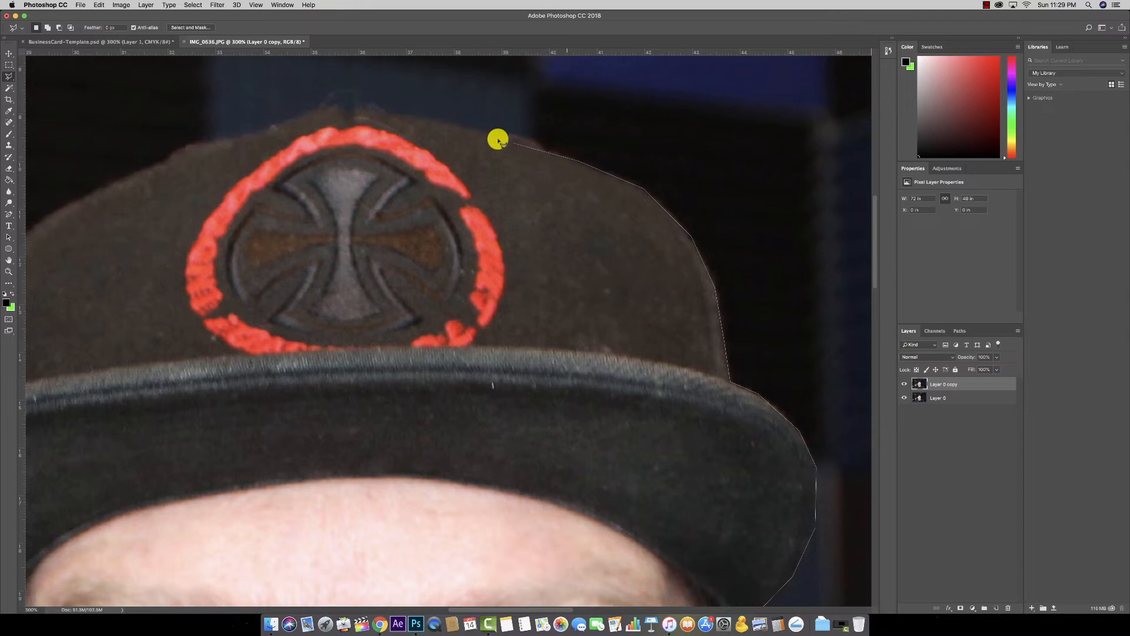
pyautogui.click(380, 111)
pyautogui.click(338, 106)
pyautogui.click(287, 116)
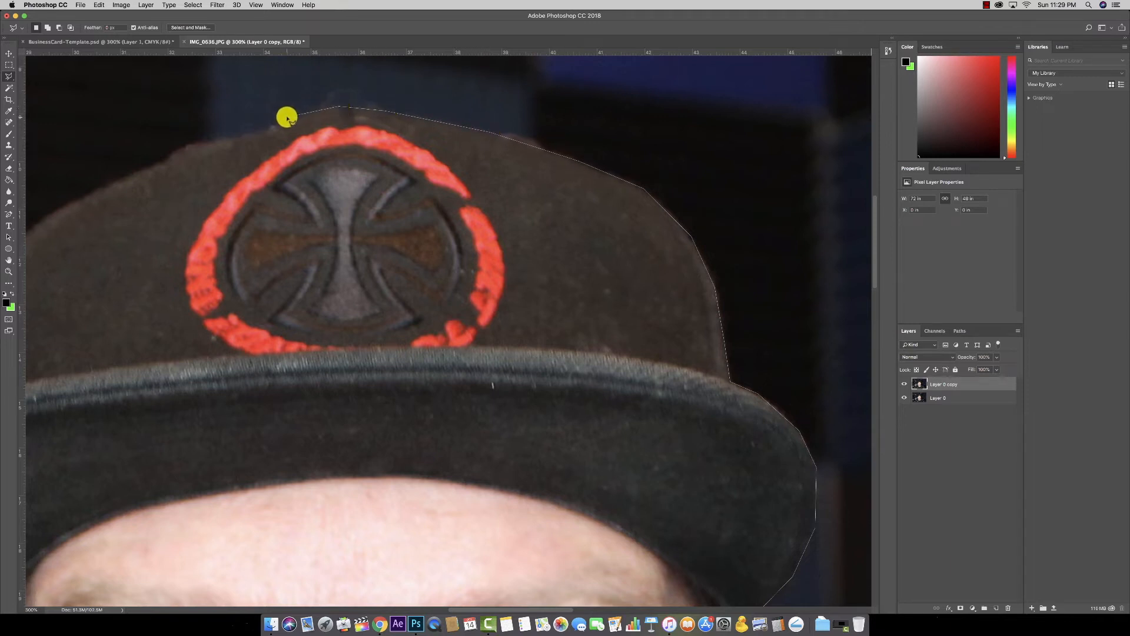
pyautogui.click(139, 172)
pyautogui.click(166, 200)
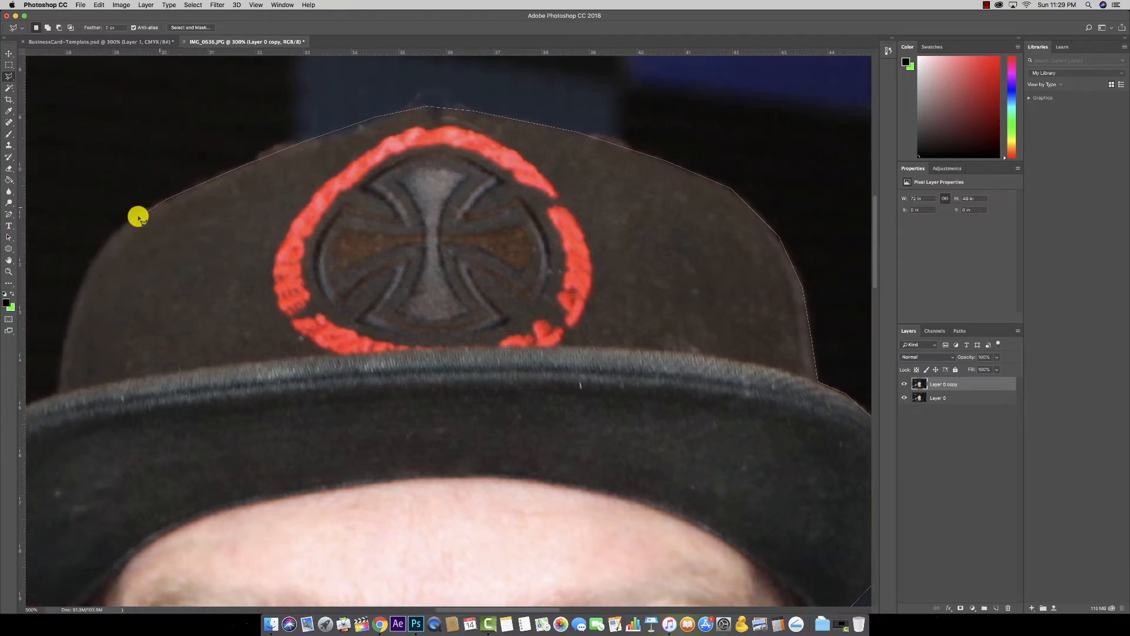
pyautogui.click(123, 223)
pyautogui.click(96, 253)
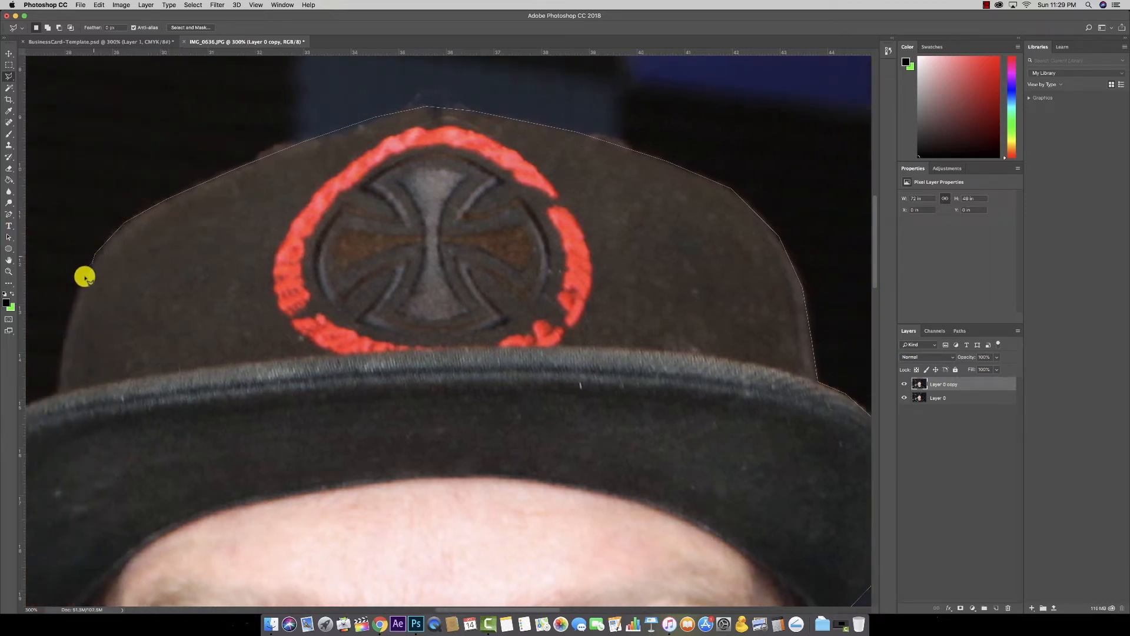
pyautogui.click(68, 320)
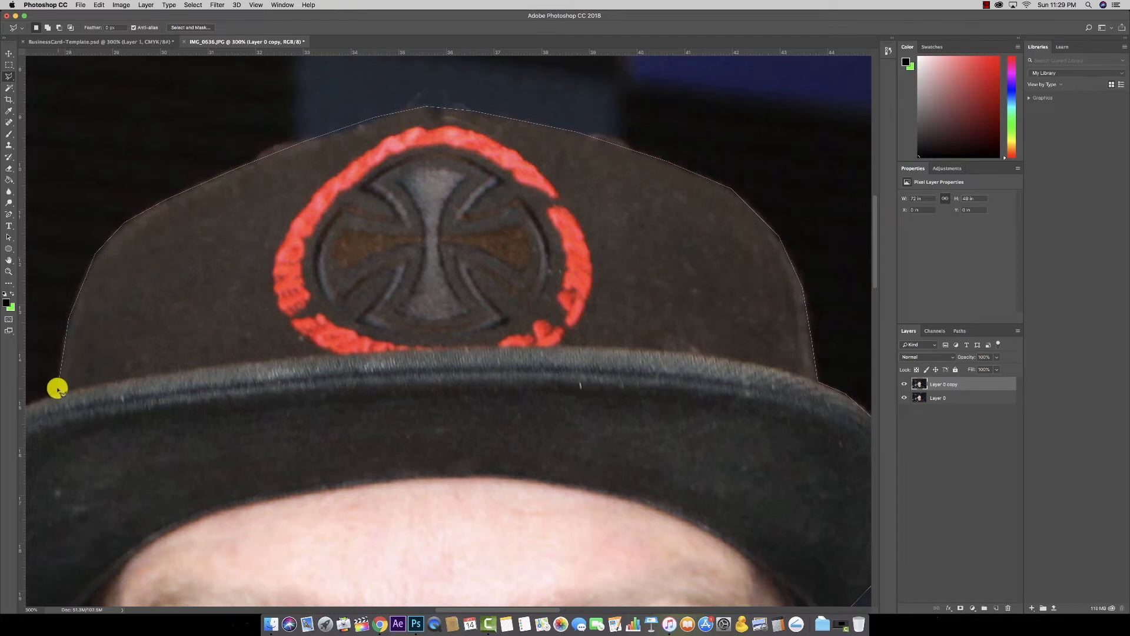
# Step: Outline the cap's left edge, the brim's tip and its underside to where it meets the hair
pyautogui.click(172, 392)
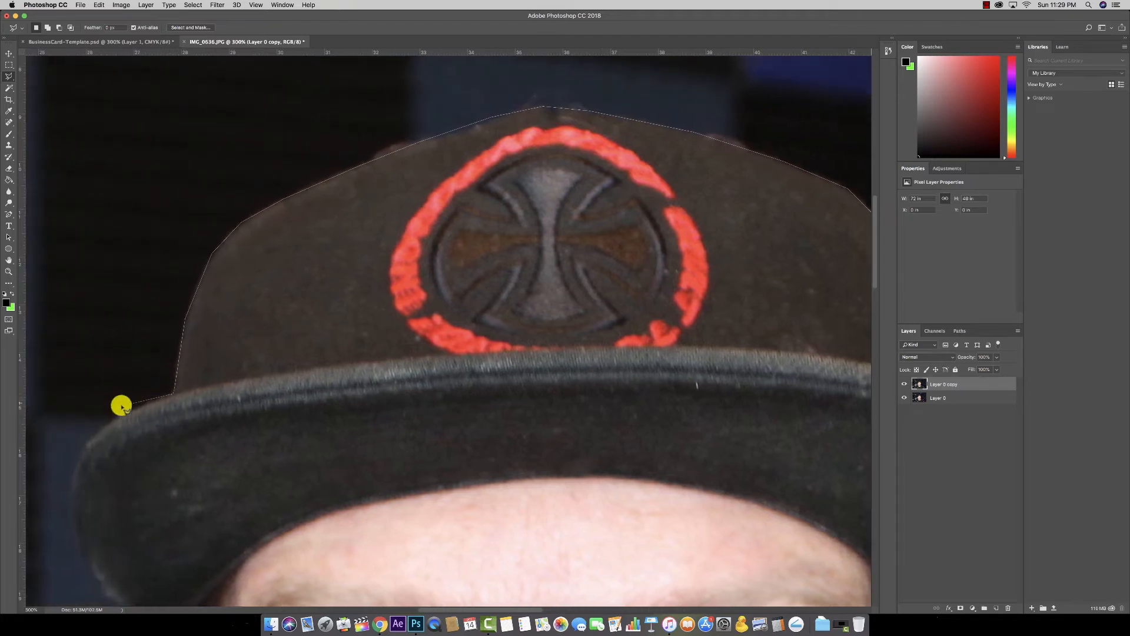
pyautogui.click(122, 413)
pyautogui.click(88, 439)
pyautogui.click(76, 468)
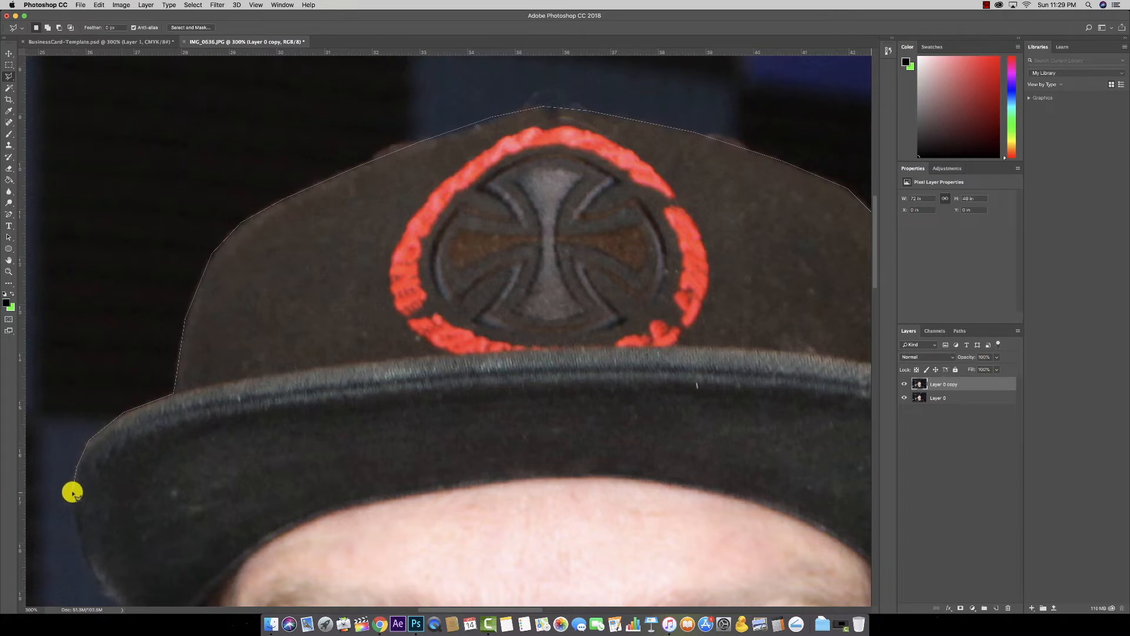
pyautogui.moveTo(80, 489); pyautogui.dragTo(355, 368)
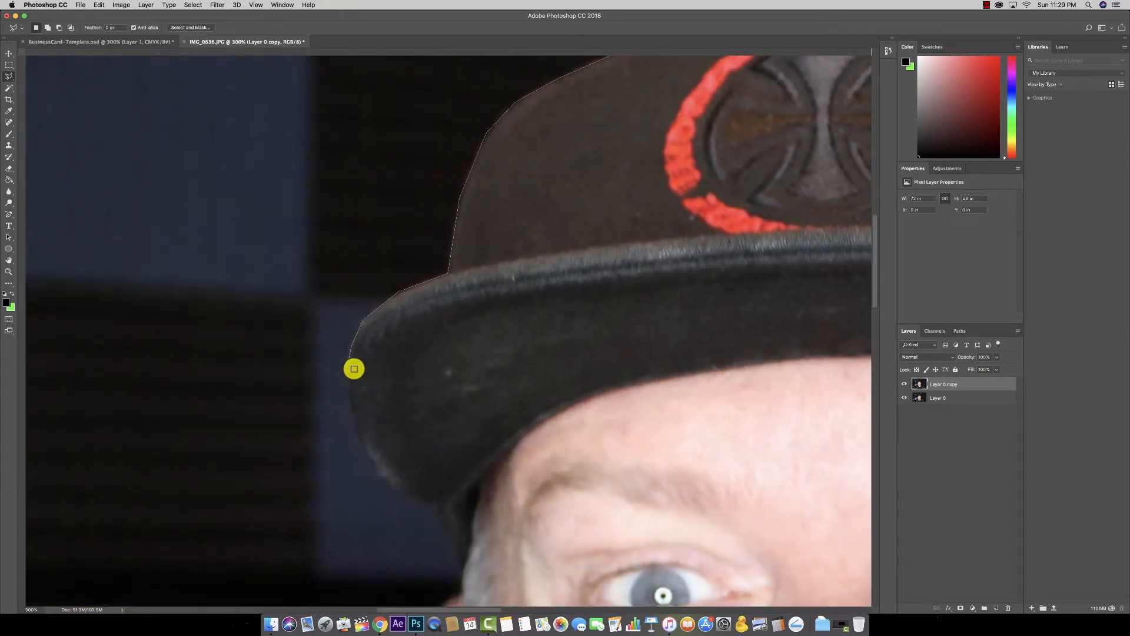
pyautogui.click(348, 385)
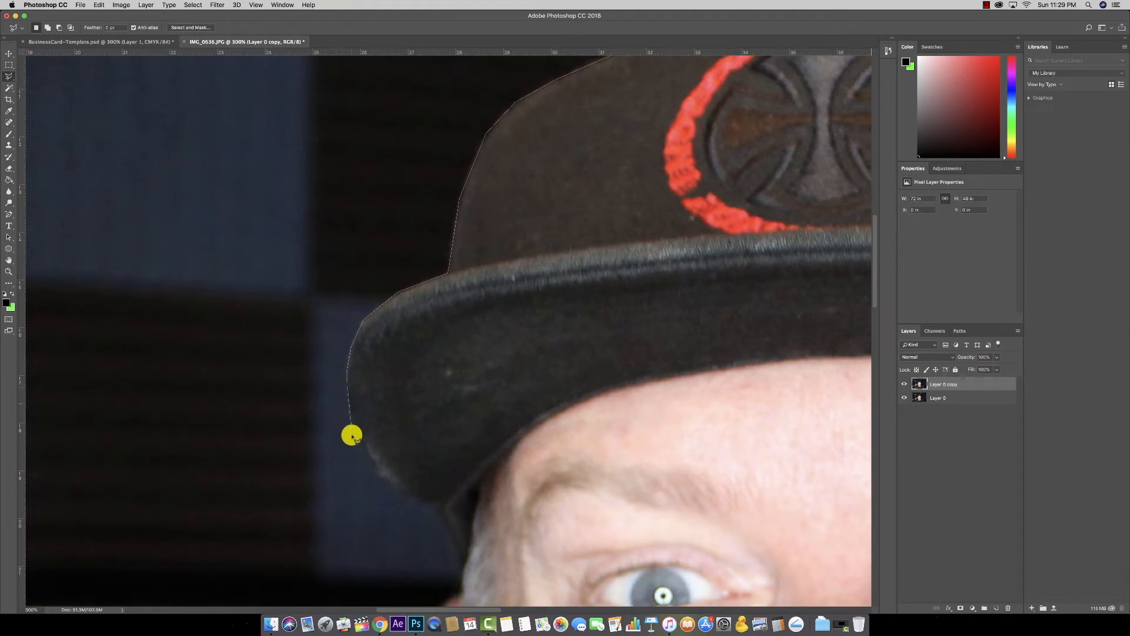
pyautogui.click(357, 435)
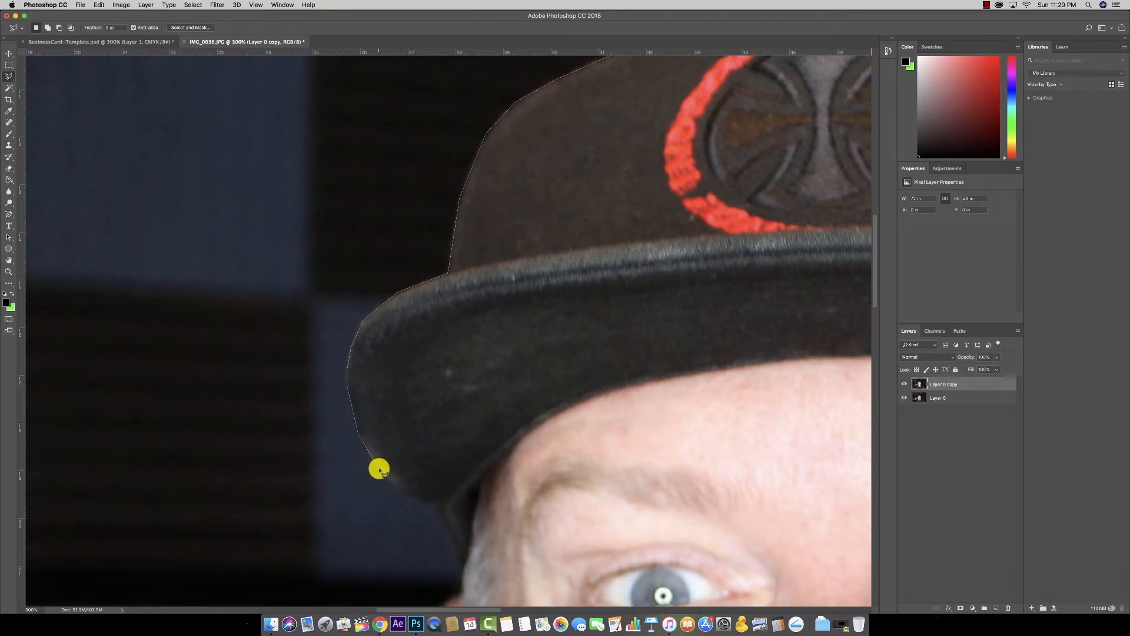
pyautogui.click(393, 487)
pyautogui.click(417, 500)
pyautogui.click(436, 502)
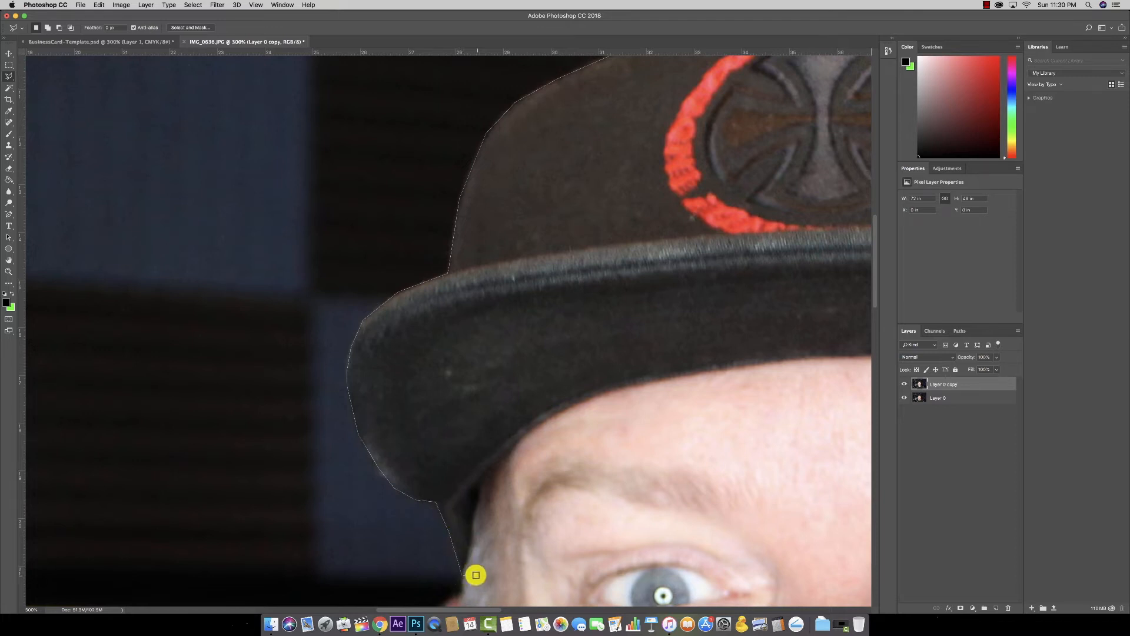
# Step: Trace the hairline around the ear and earlobe, down the jaw and along the shoulder
pyautogui.moveTo(472, 575); pyautogui.dragTo(512, 371)
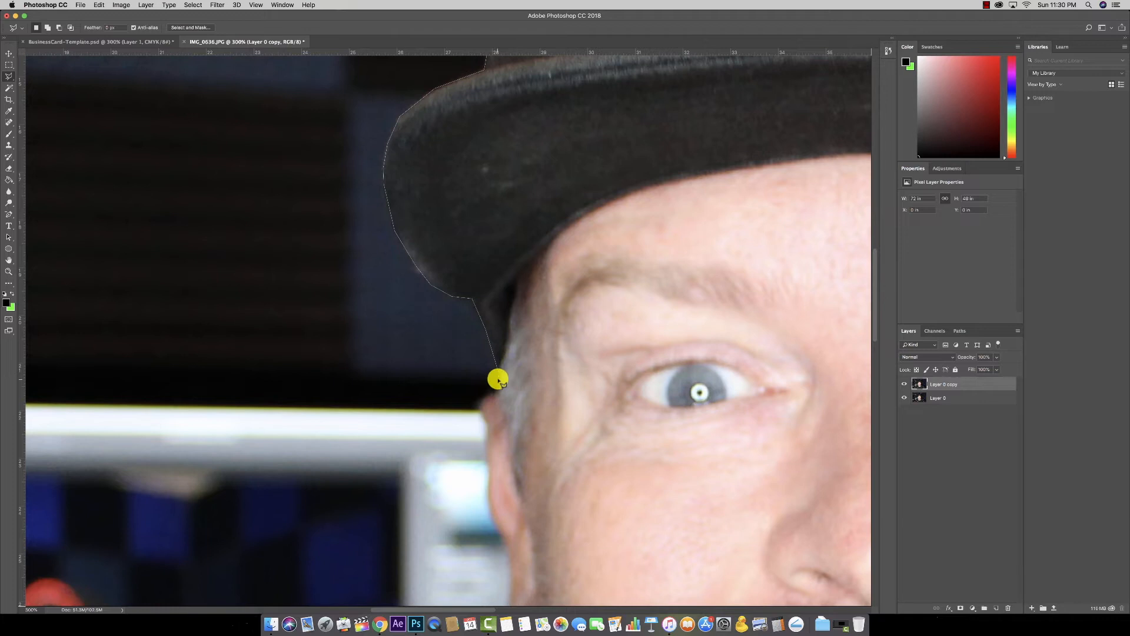
pyautogui.click(499, 384)
pyautogui.click(489, 423)
pyautogui.click(504, 541)
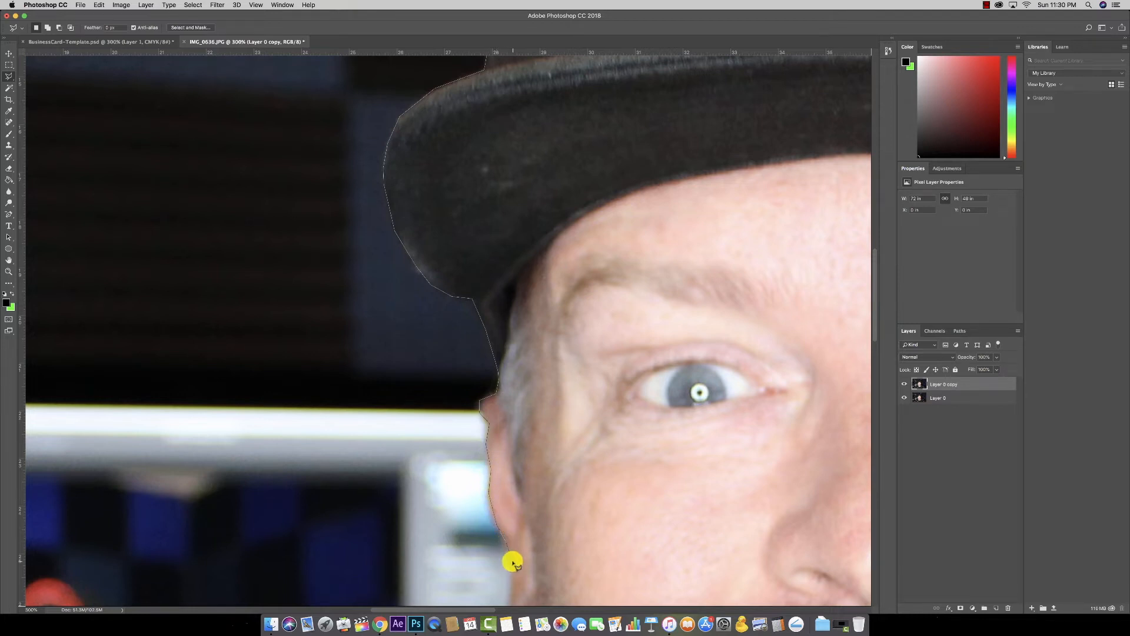
pyautogui.click(511, 563)
pyautogui.moveTo(512, 565); pyautogui.dragTo(509, 286)
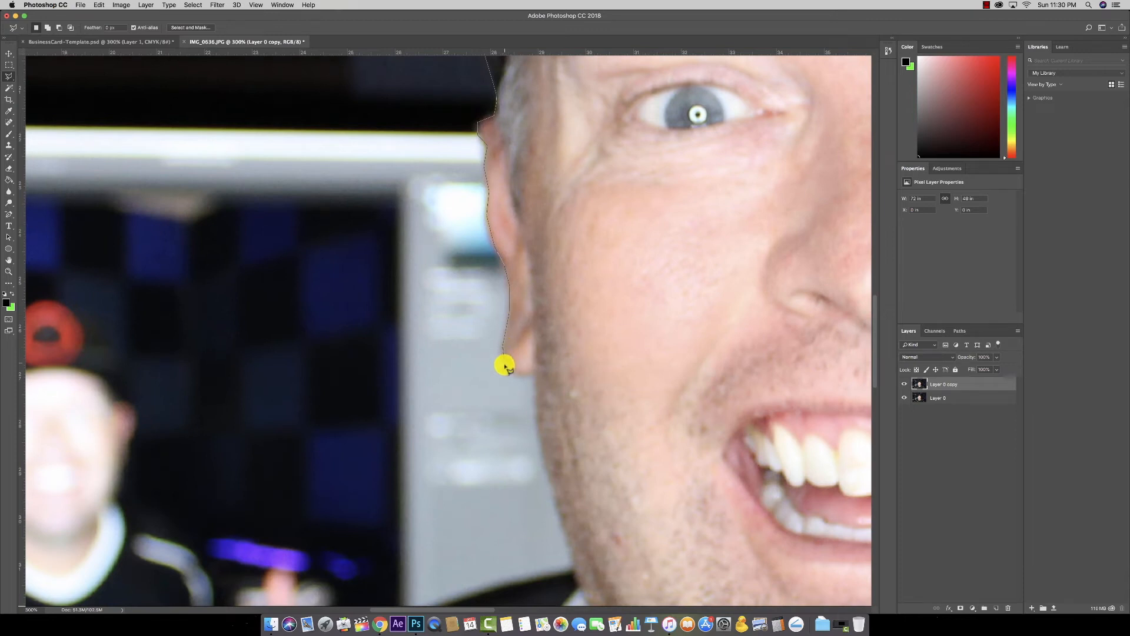
pyautogui.click(534, 372)
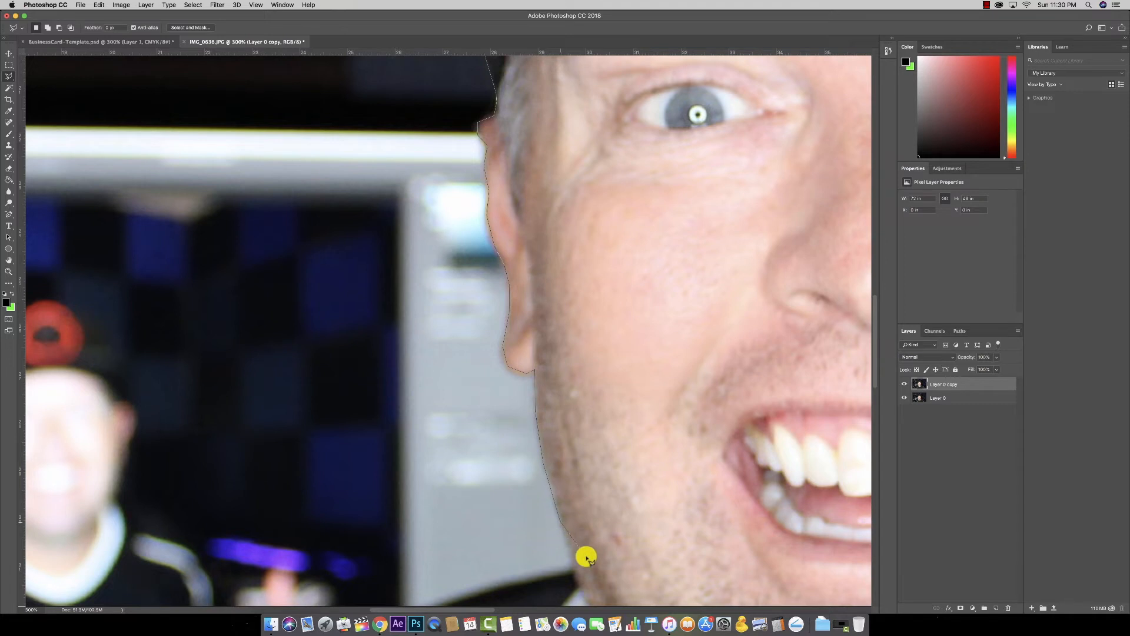
pyautogui.scroll(-5, 512, 398)
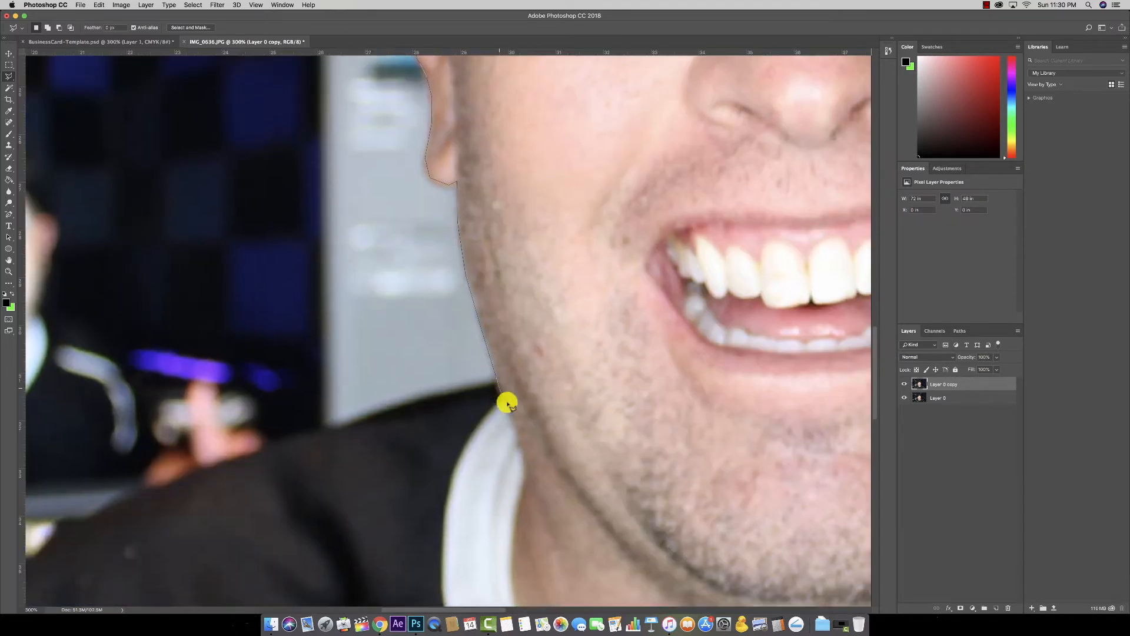
pyautogui.click(496, 386)
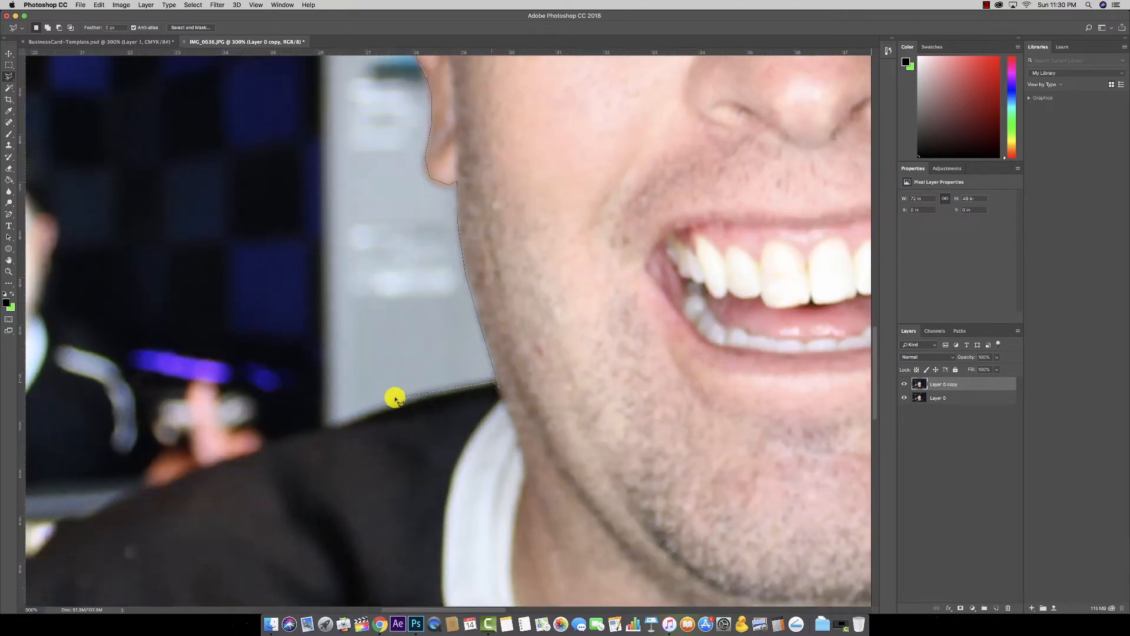
pyautogui.click(397, 404)
pyautogui.click(335, 429)
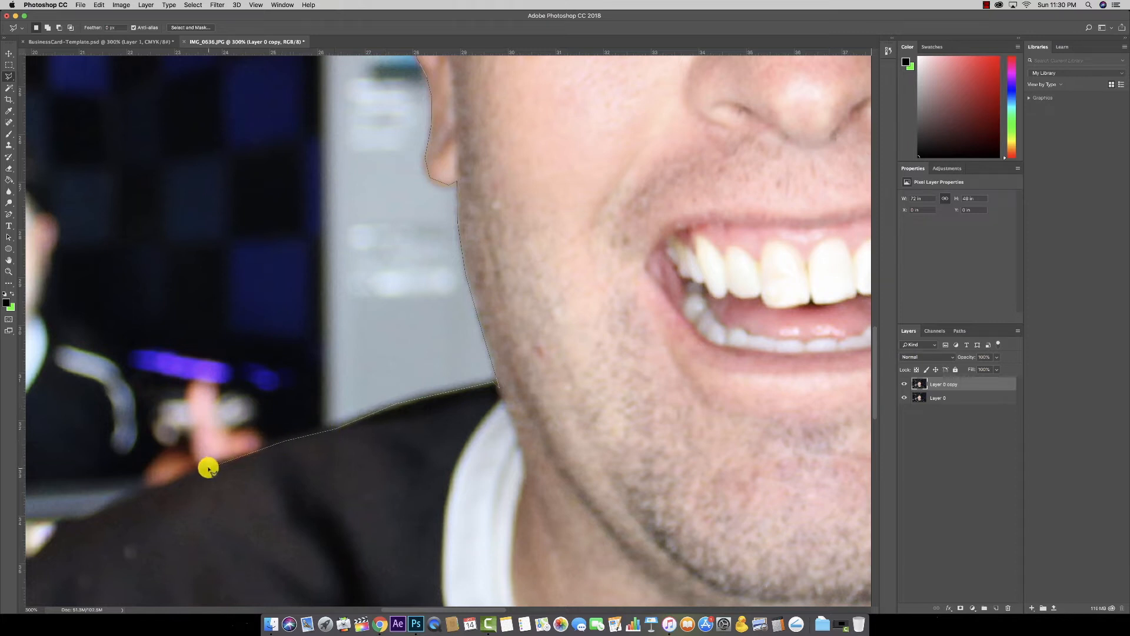
# Step: Trace lasso points down the sleeve edge, along beneath the photo's bottom, up to the thumb
pyautogui.moveTo(124, 501); pyautogui.dragTo(588, 331)
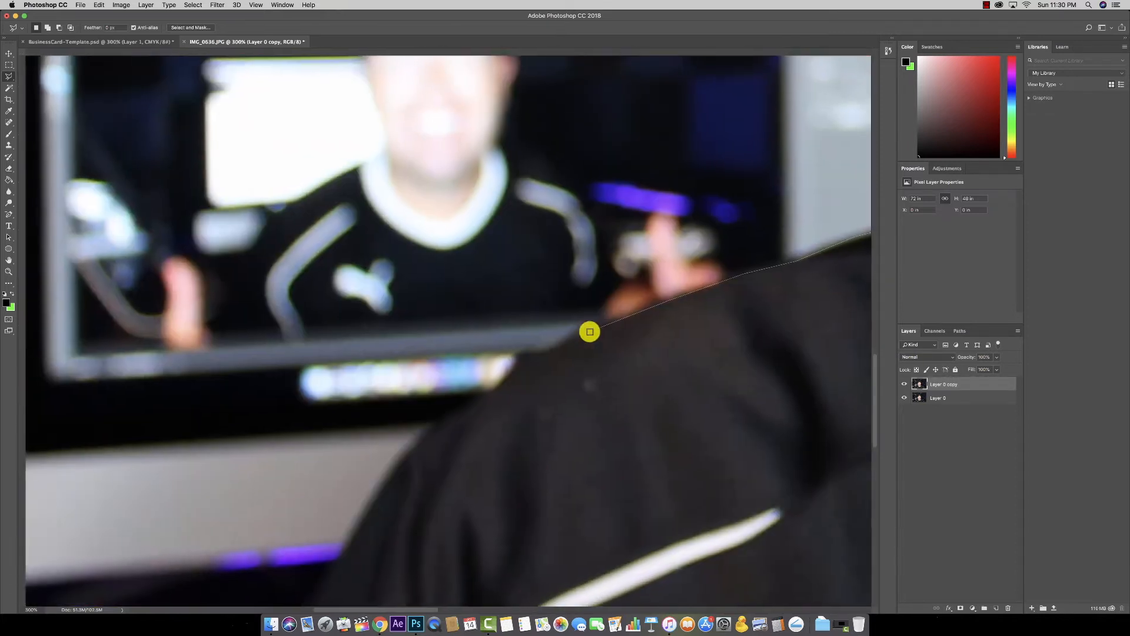
pyautogui.click(548, 353)
pyautogui.click(447, 418)
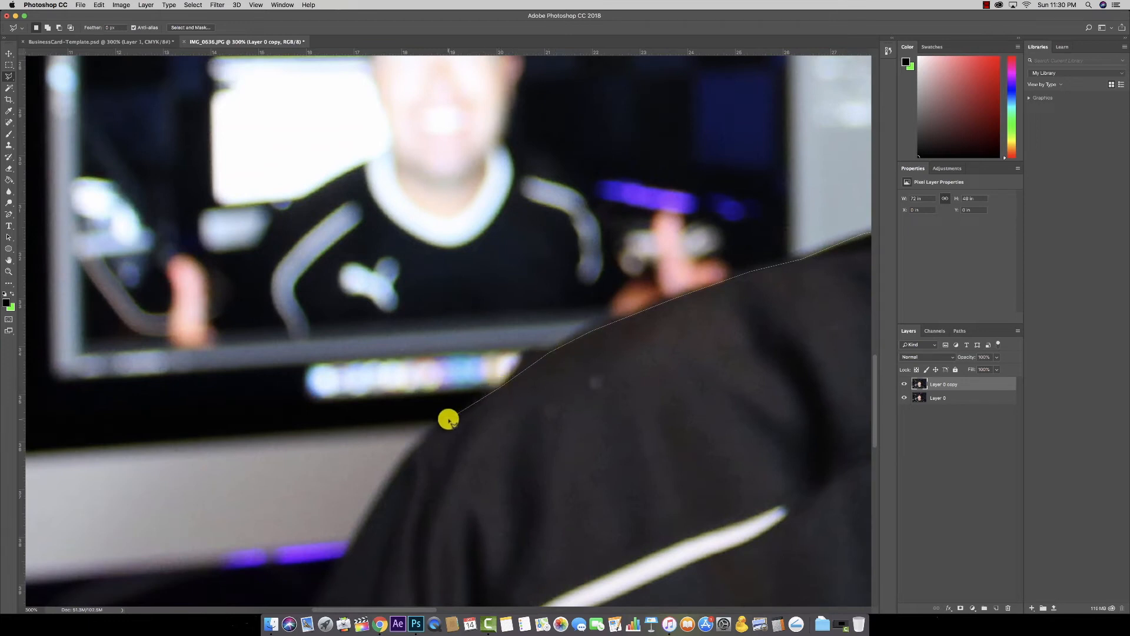
pyautogui.click(376, 503)
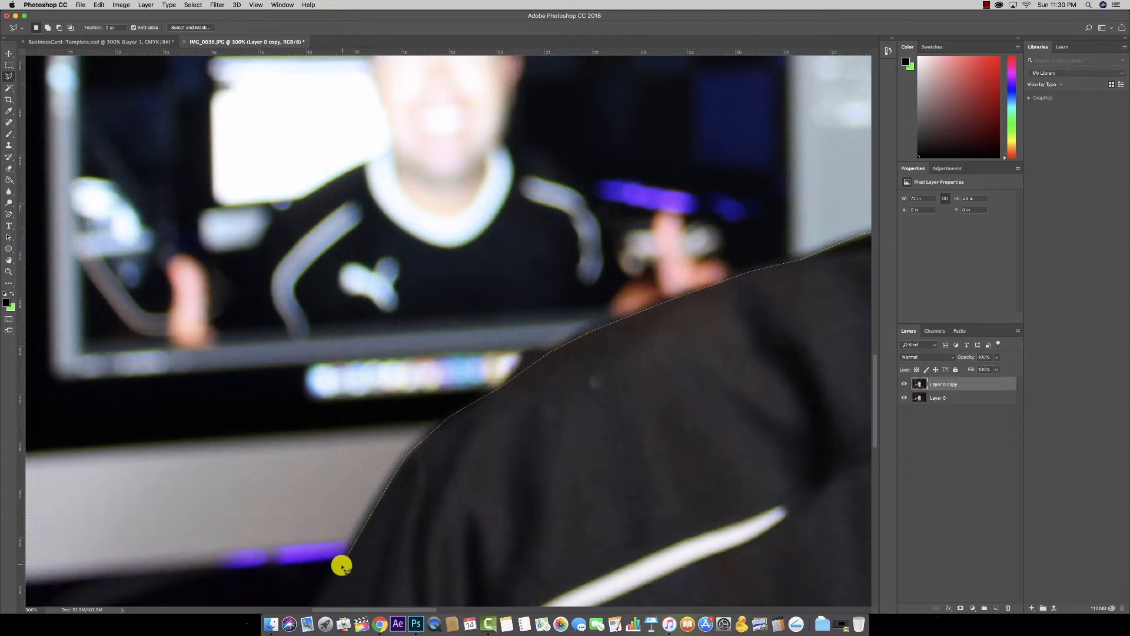
pyautogui.click(341, 565)
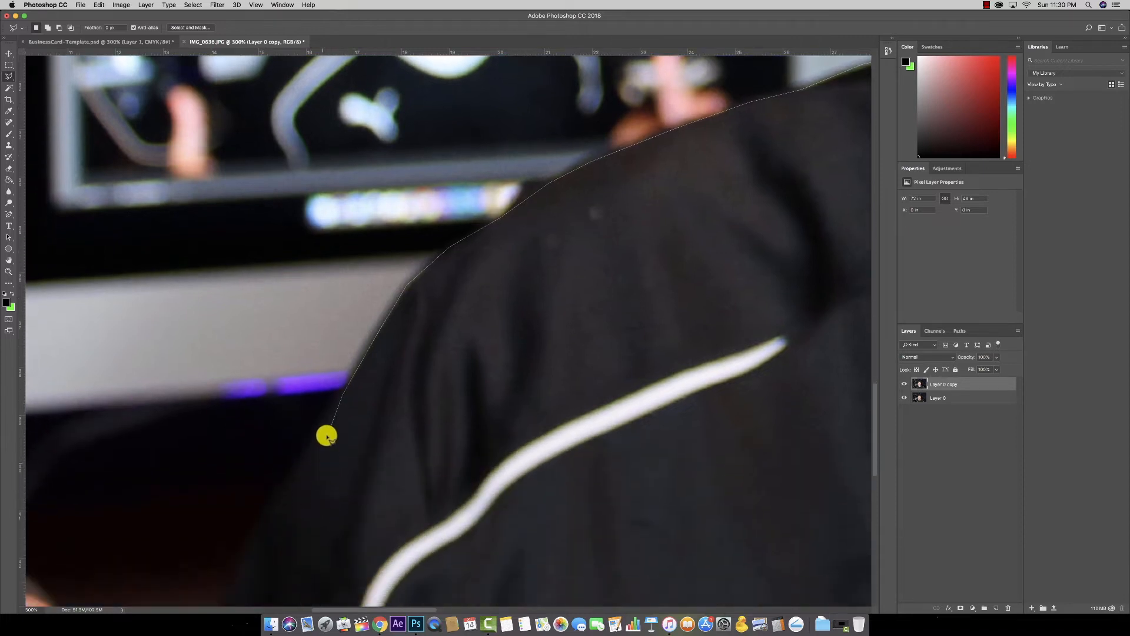
pyautogui.click(254, 521)
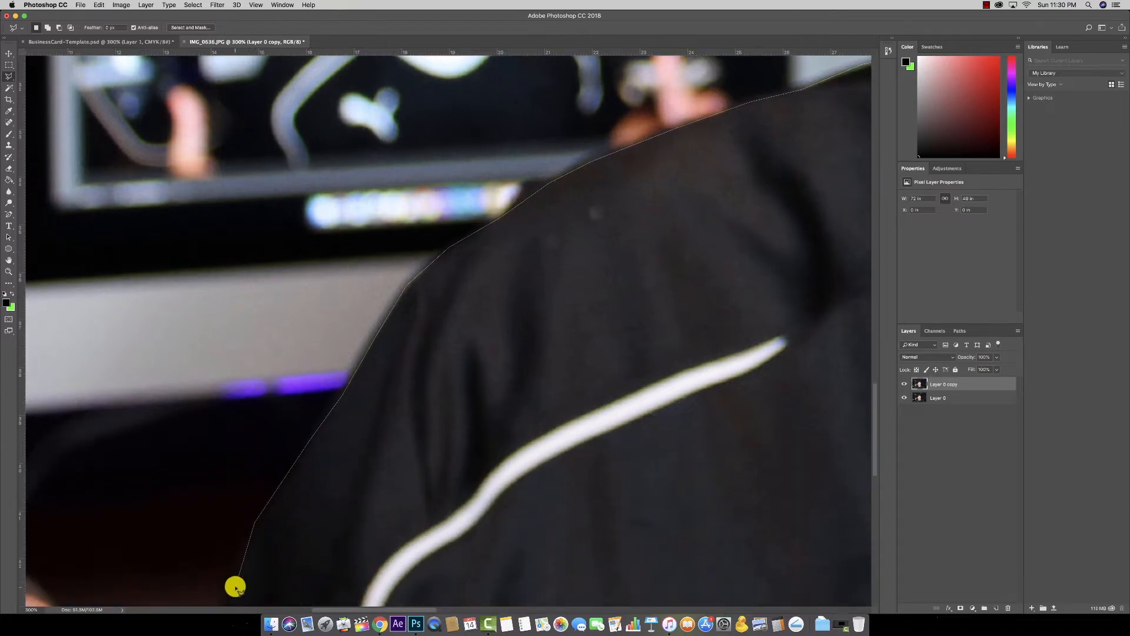
pyautogui.click(236, 583)
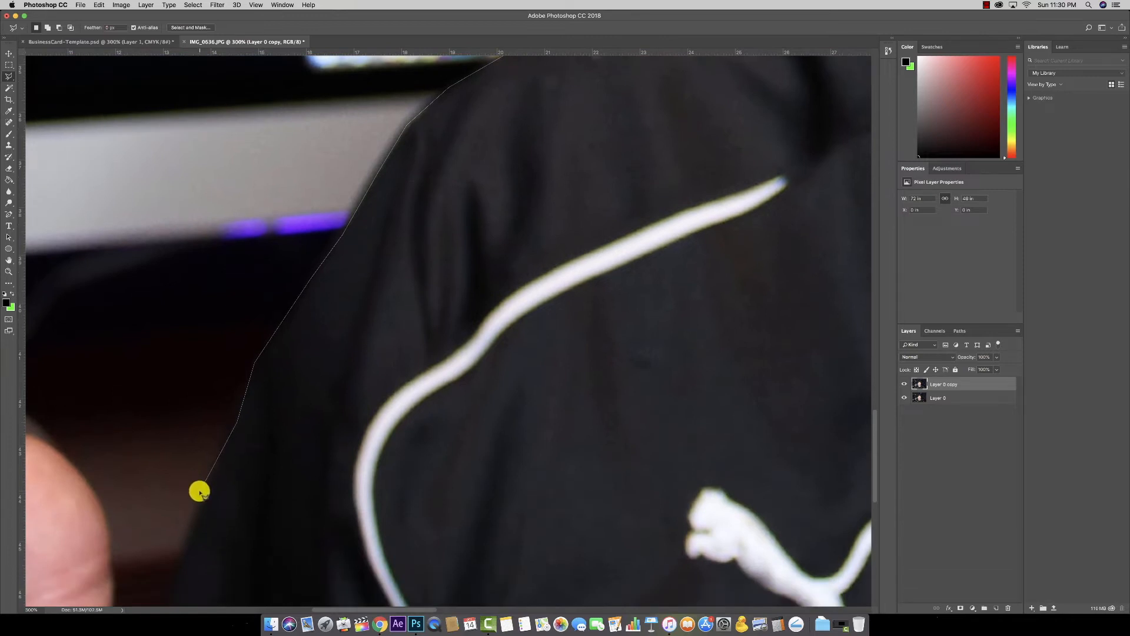
pyautogui.click(177, 549)
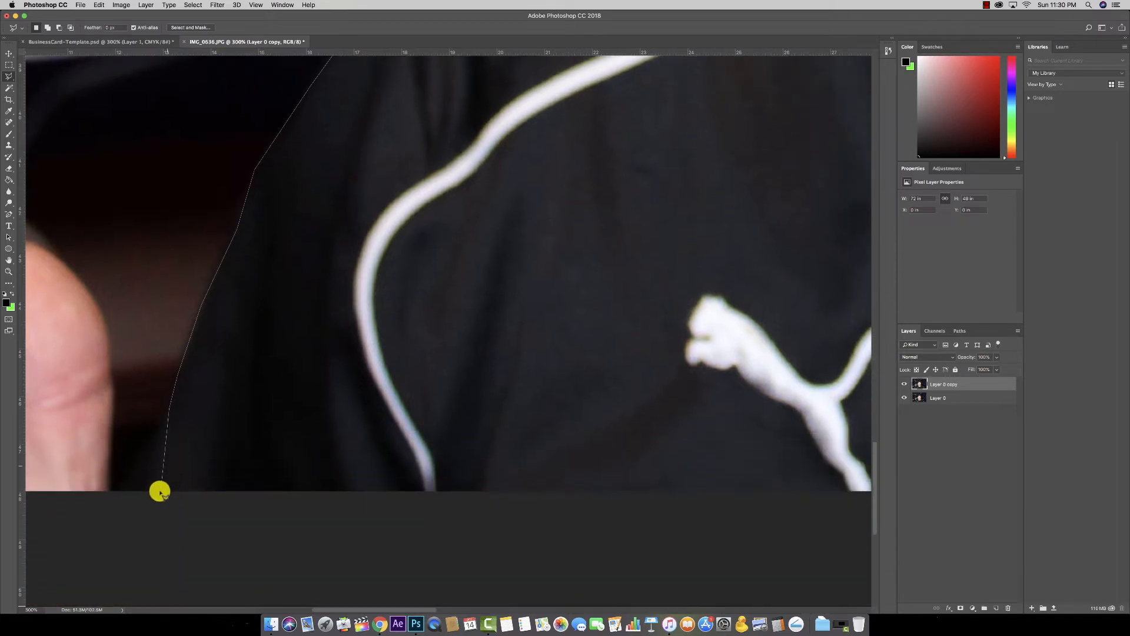
pyautogui.click(153, 495)
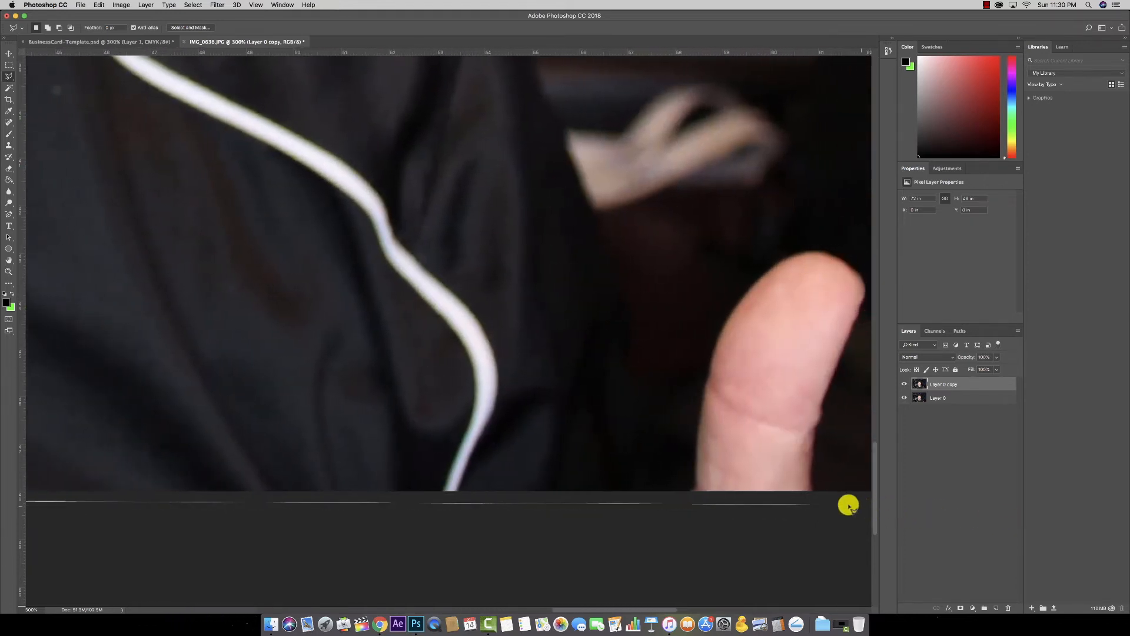
pyautogui.click(442, 505)
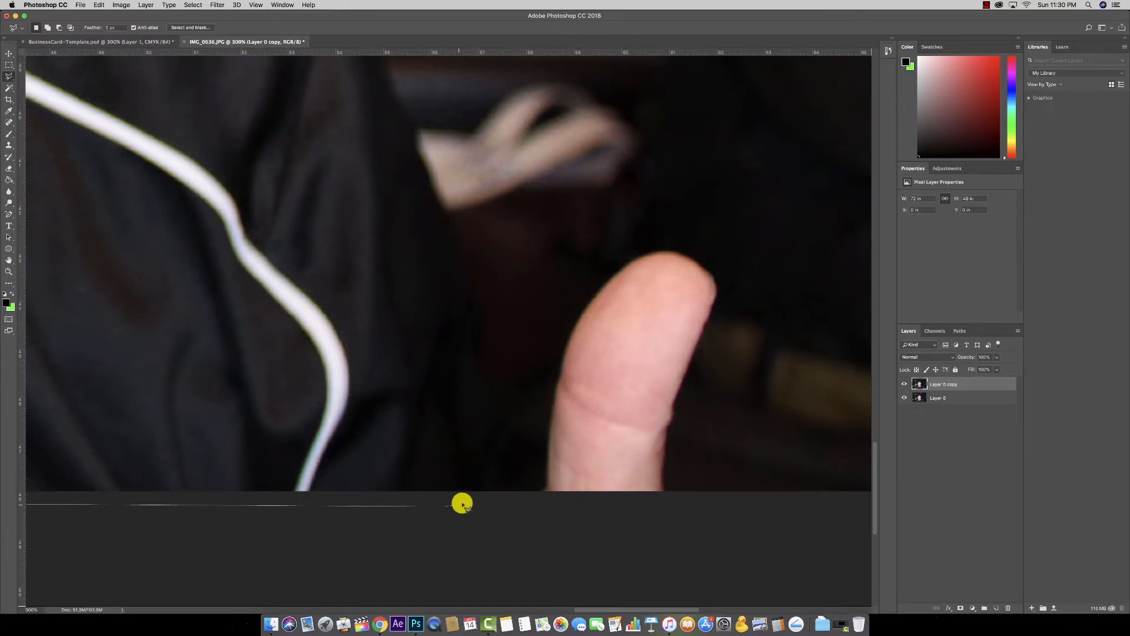
pyautogui.click(466, 491)
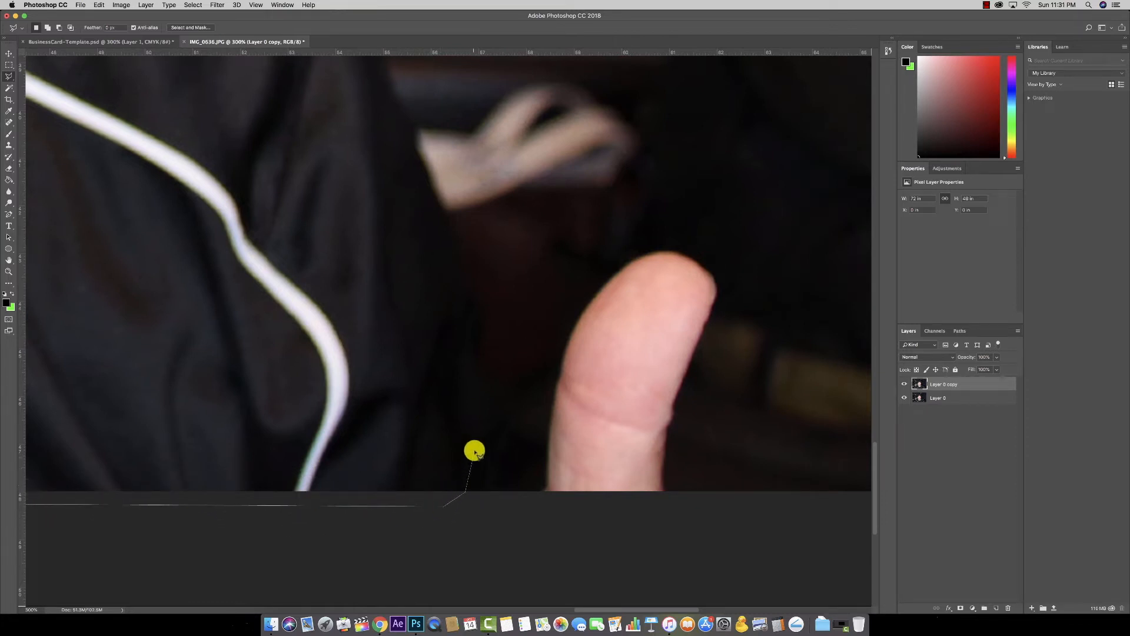
# Step: Trace up the jacket's right edge and along the right shoulder to where the collar meets the neck
pyautogui.click(481, 387)
pyautogui.click(474, 283)
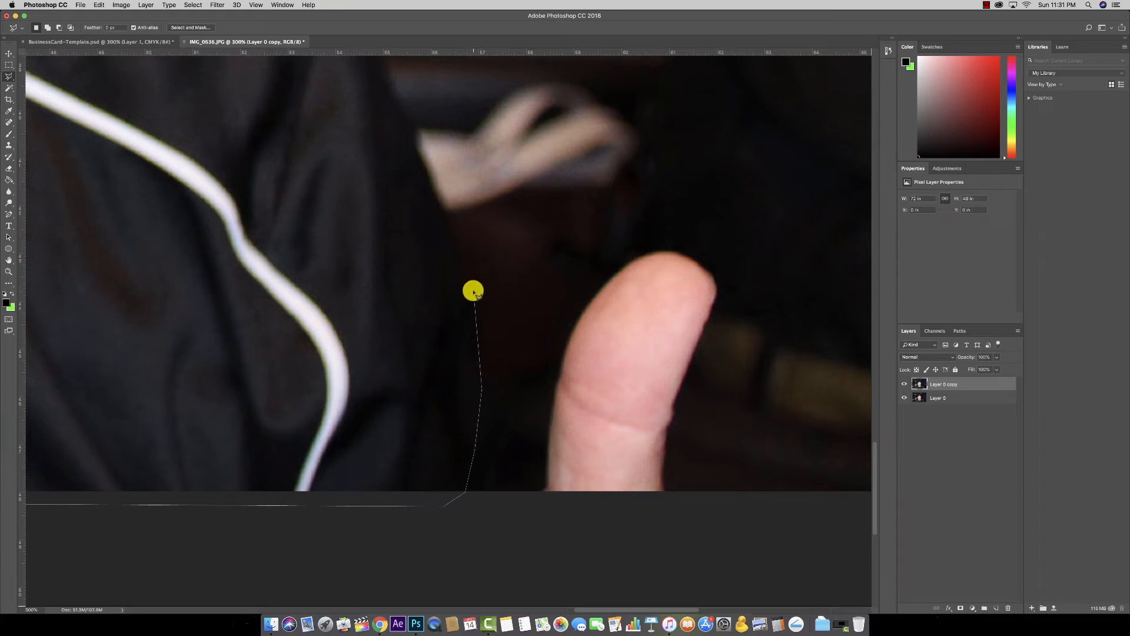
pyautogui.click(446, 214)
pyautogui.click(415, 142)
pyautogui.click(384, 79)
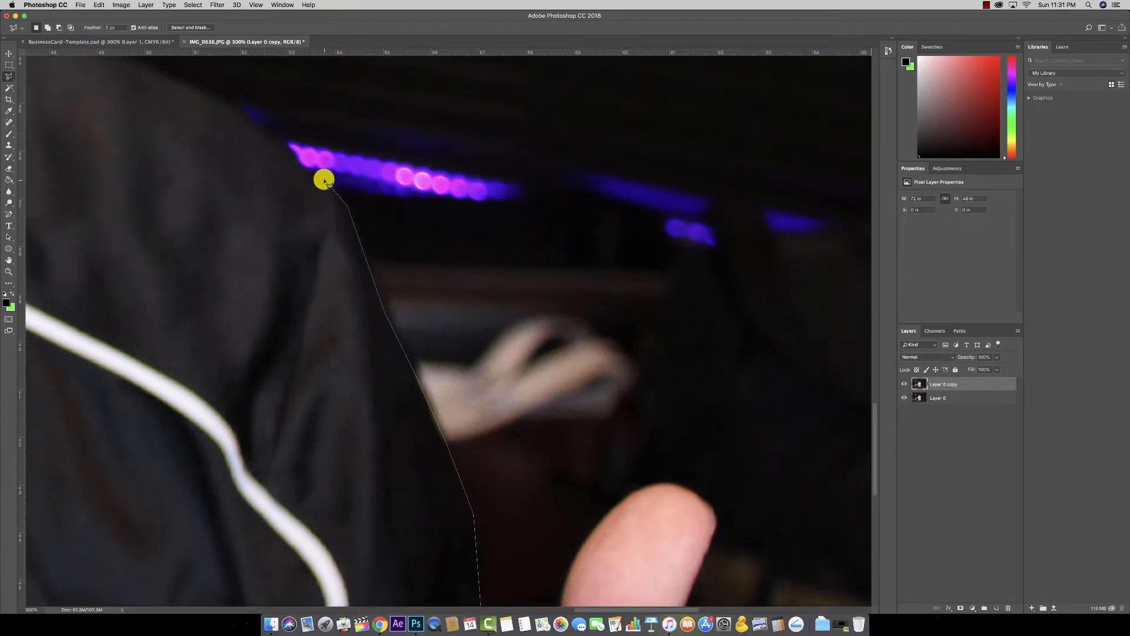
pyautogui.click(325, 180)
pyautogui.click(312, 172)
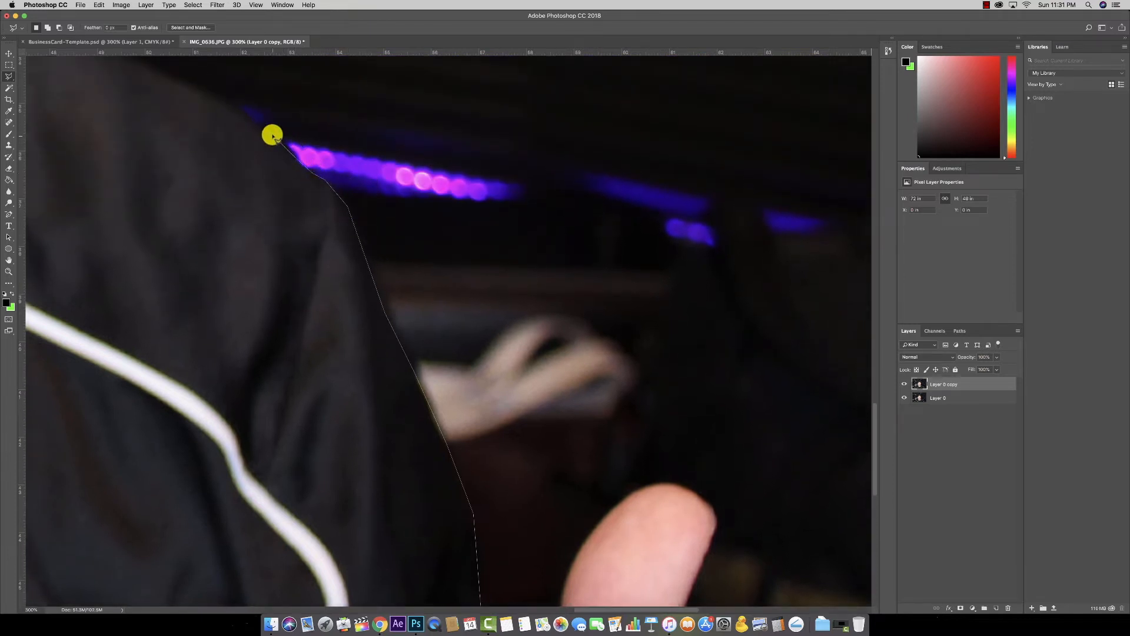
pyautogui.click(326, 235)
pyautogui.click(275, 210)
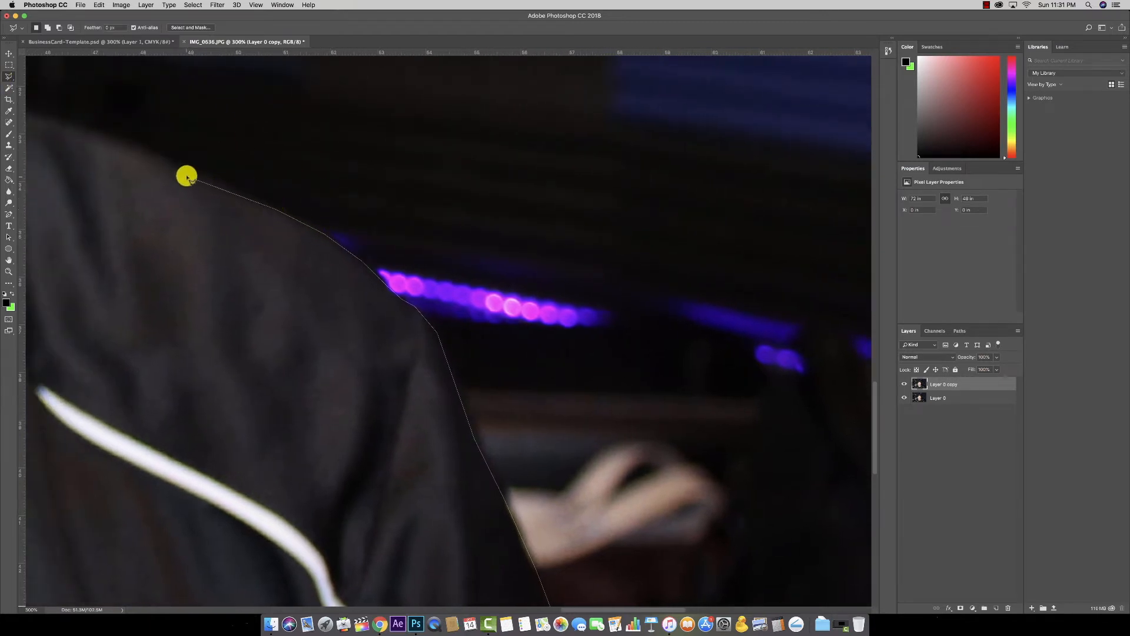
pyautogui.click(112, 136)
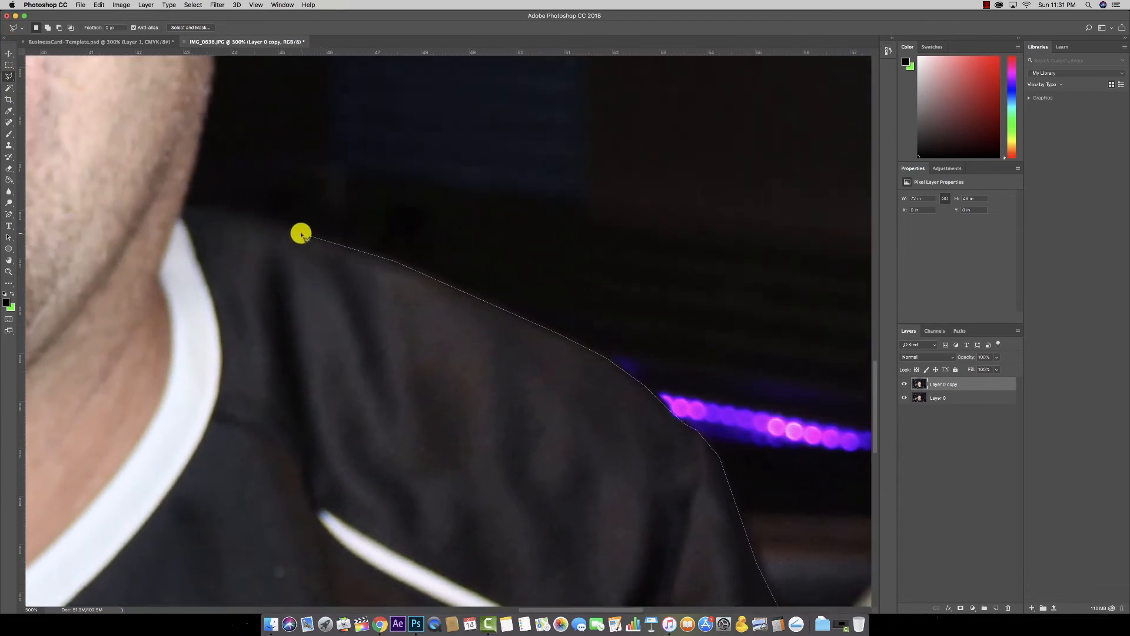
pyautogui.click(234, 210)
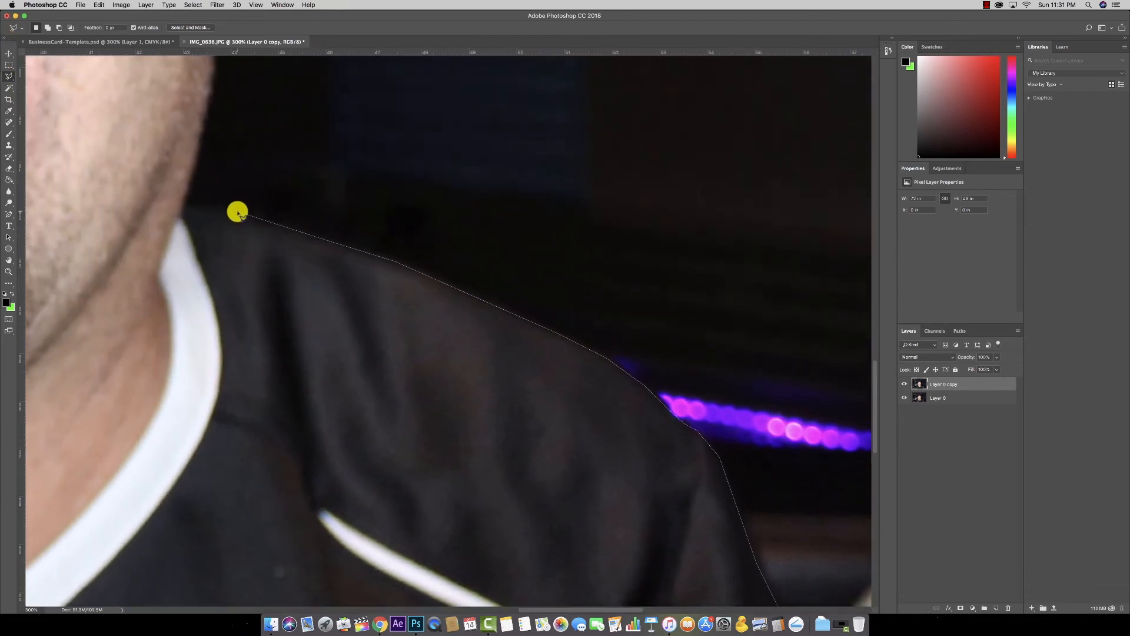
pyautogui.click(186, 204)
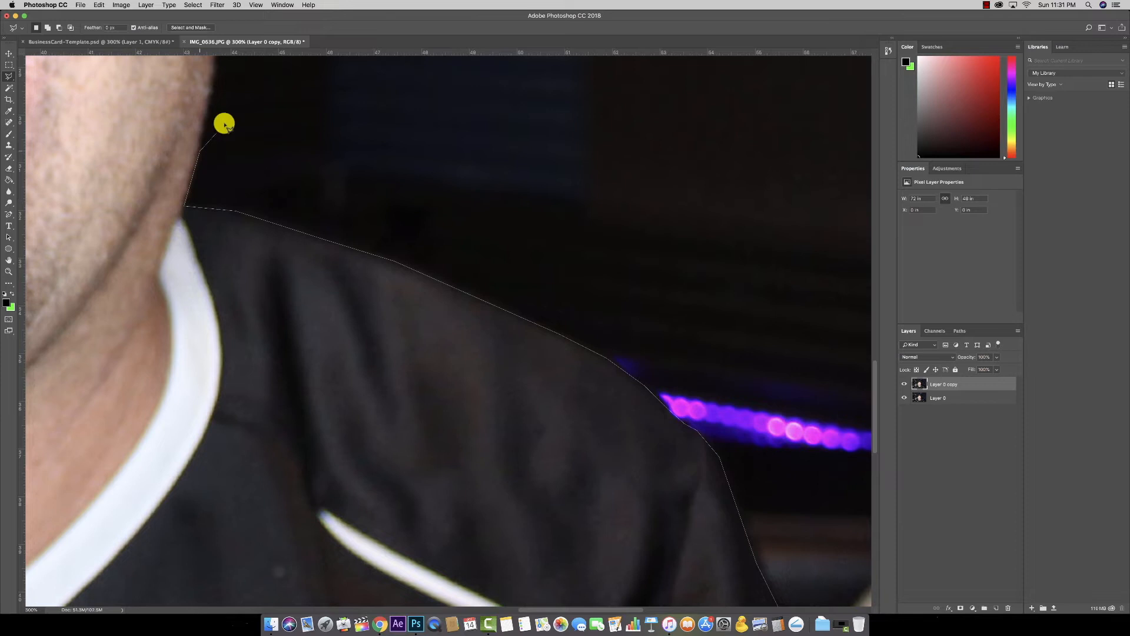
# Step: Carry the outline up the jaw and around the earlobe to the ear's top, then fit the photo on screen
pyautogui.click(209, 228)
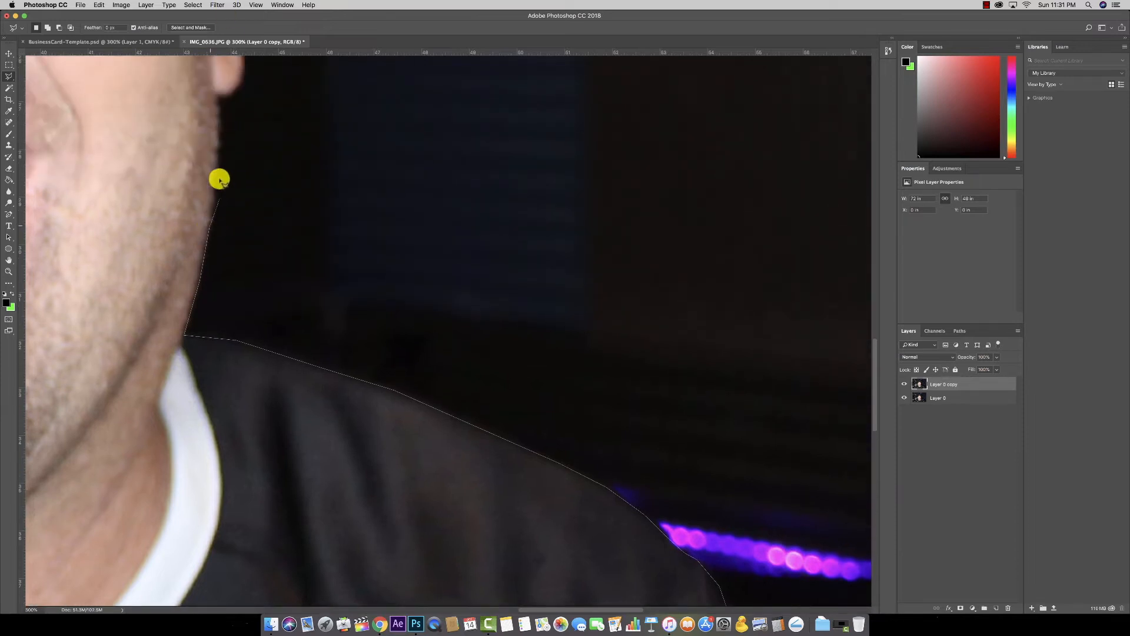
pyautogui.click(219, 167)
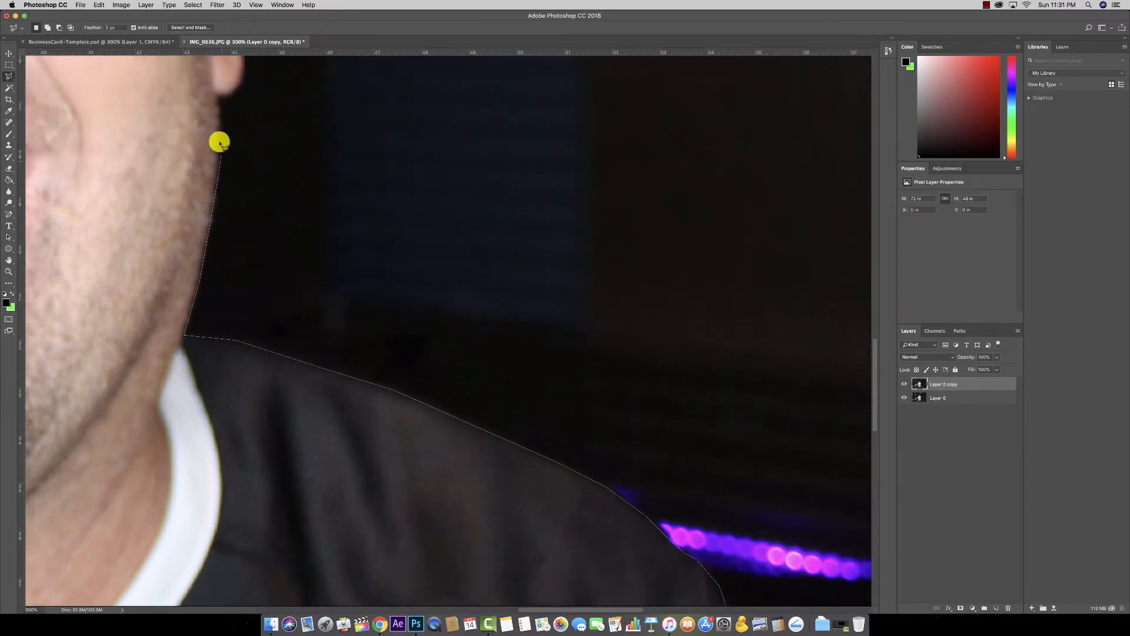
pyautogui.click(217, 95)
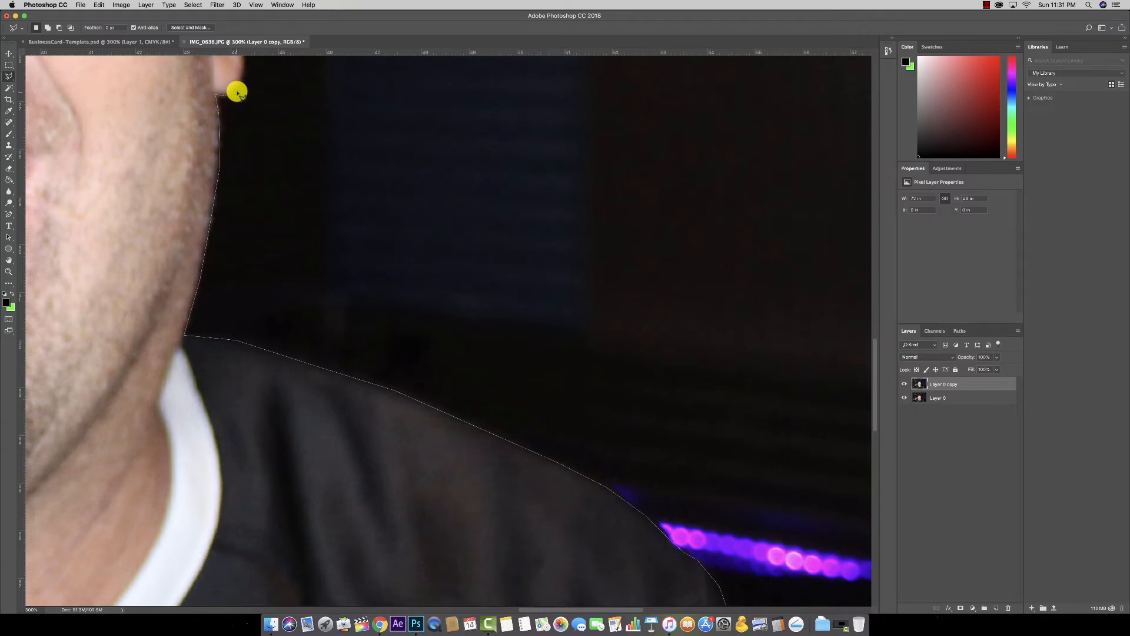
pyautogui.click(238, 91)
pyautogui.click(243, 75)
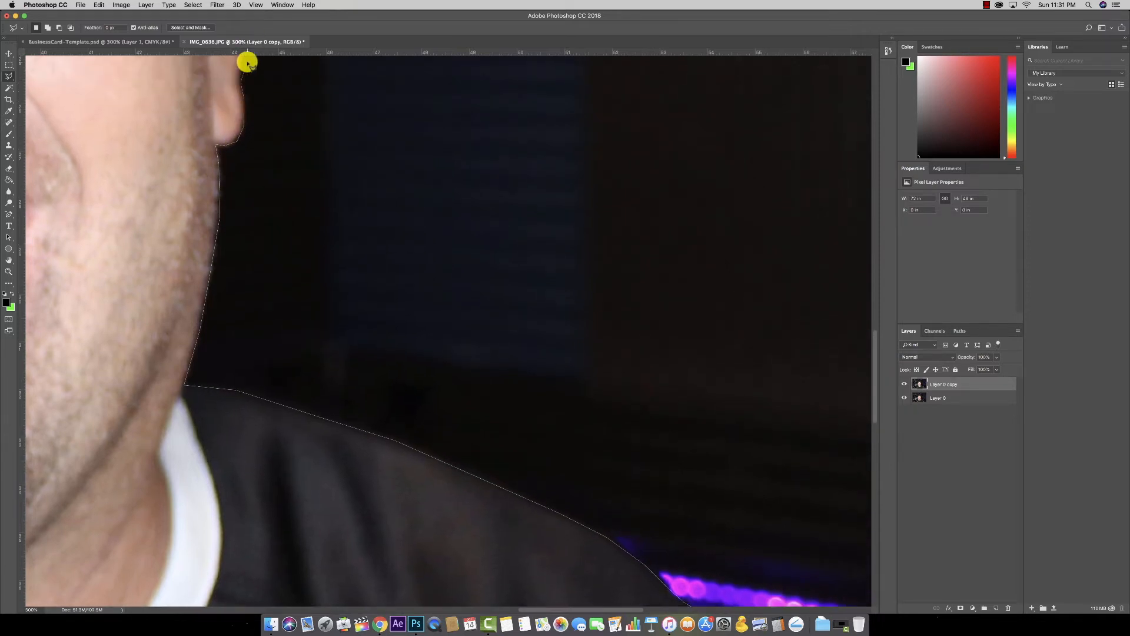
pyautogui.click(245, 156)
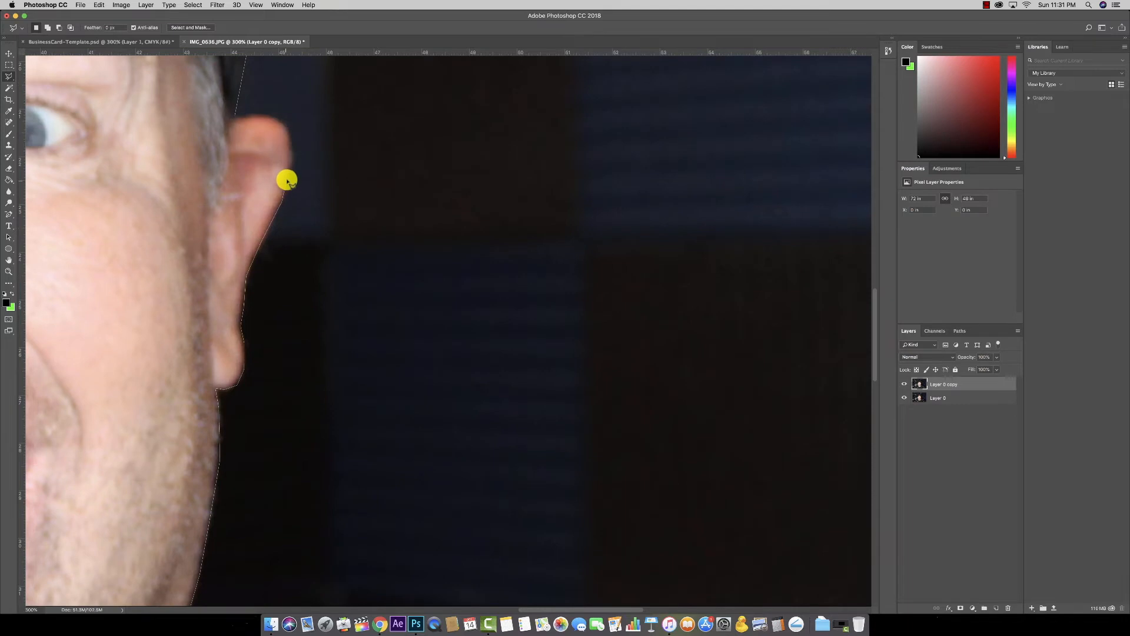
pyautogui.moveTo(294, 158)
pyautogui.mouseDown()
pyautogui.moveTo(288, 125)
pyautogui.moveTo(236, 117)
pyautogui.mouseUp()
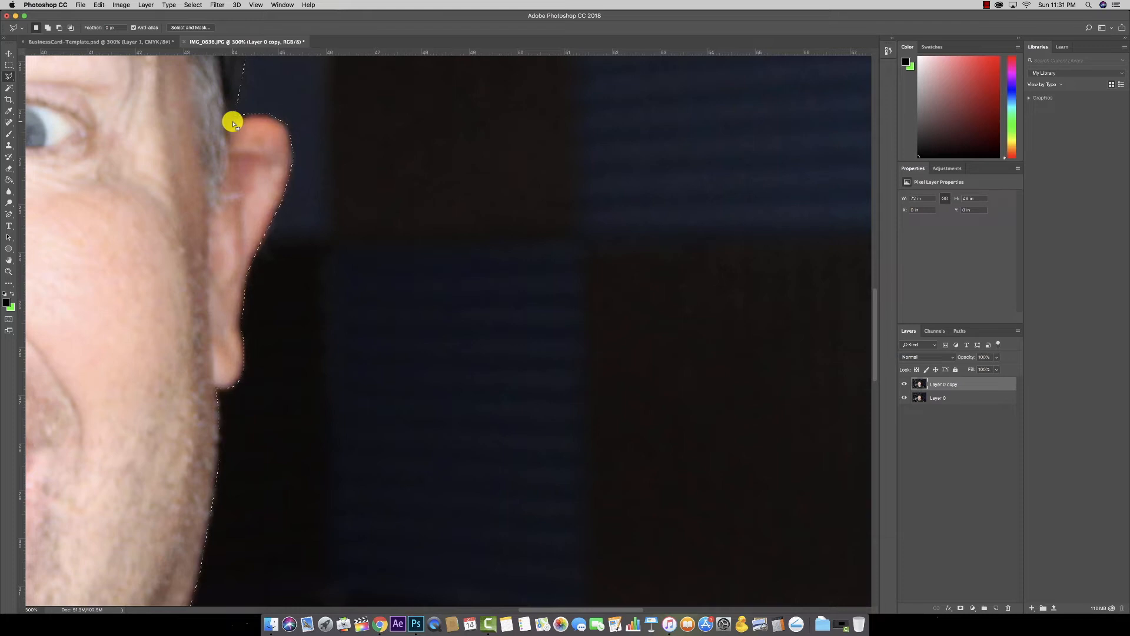
pyautogui.press('super+0')
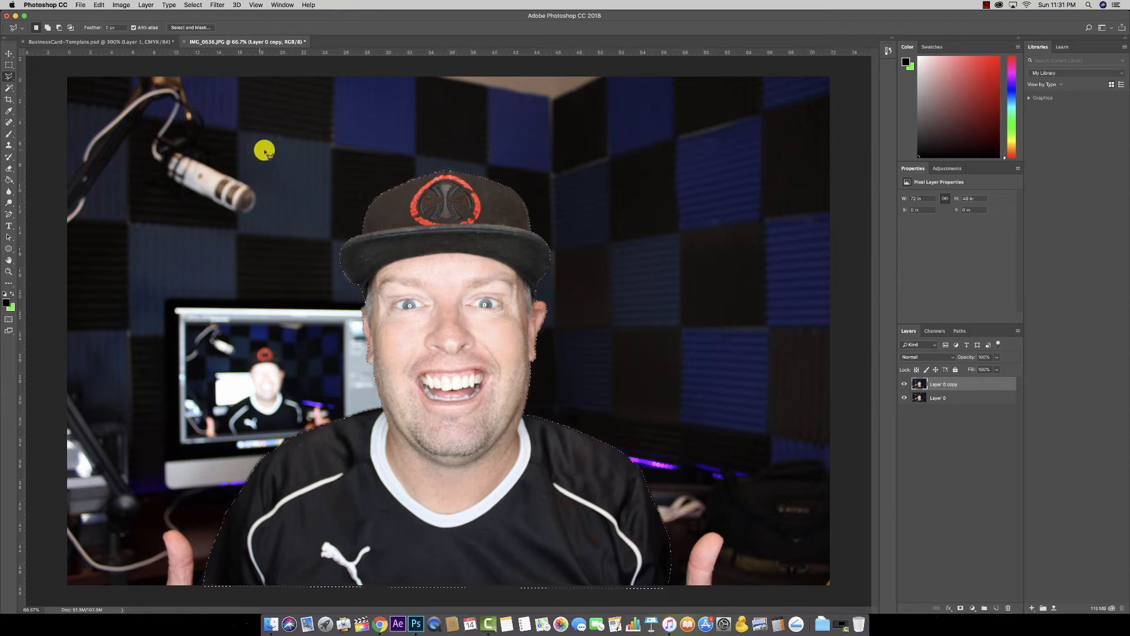
# Step: With the selection around the person complete, open the Edit menu
pyautogui.click(102, 5)
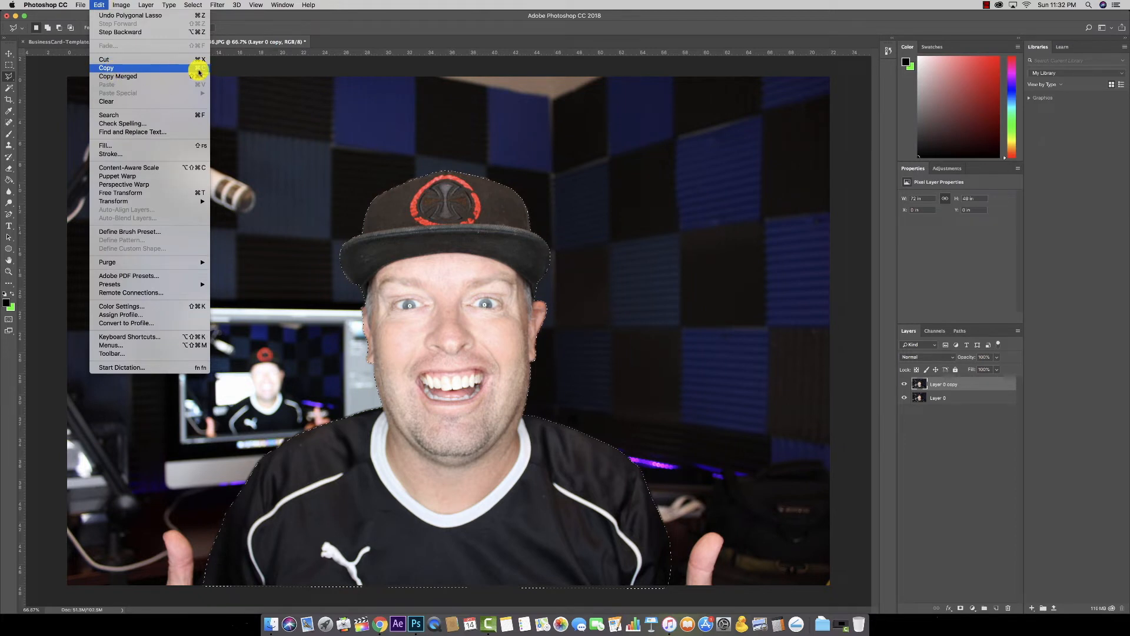
# Step: Hide Layer 0 and delete the selected person from Layer 0 copy, leaving a transparent silhouette
pyautogui.click(98, 5)
pyautogui.click(904, 398)
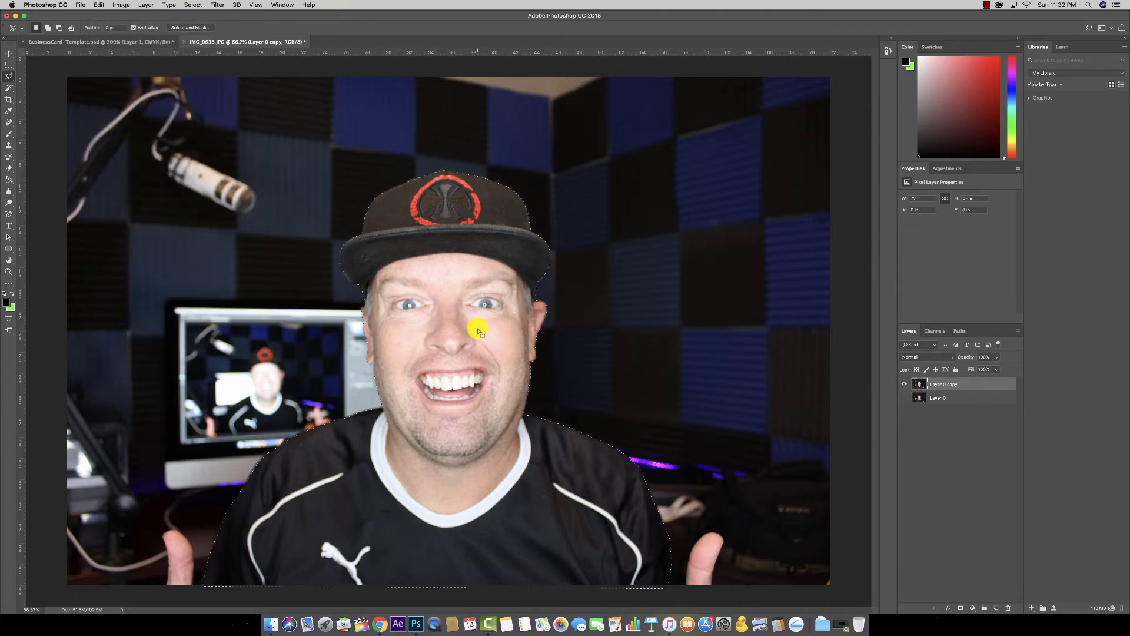
pyautogui.press('Delete')
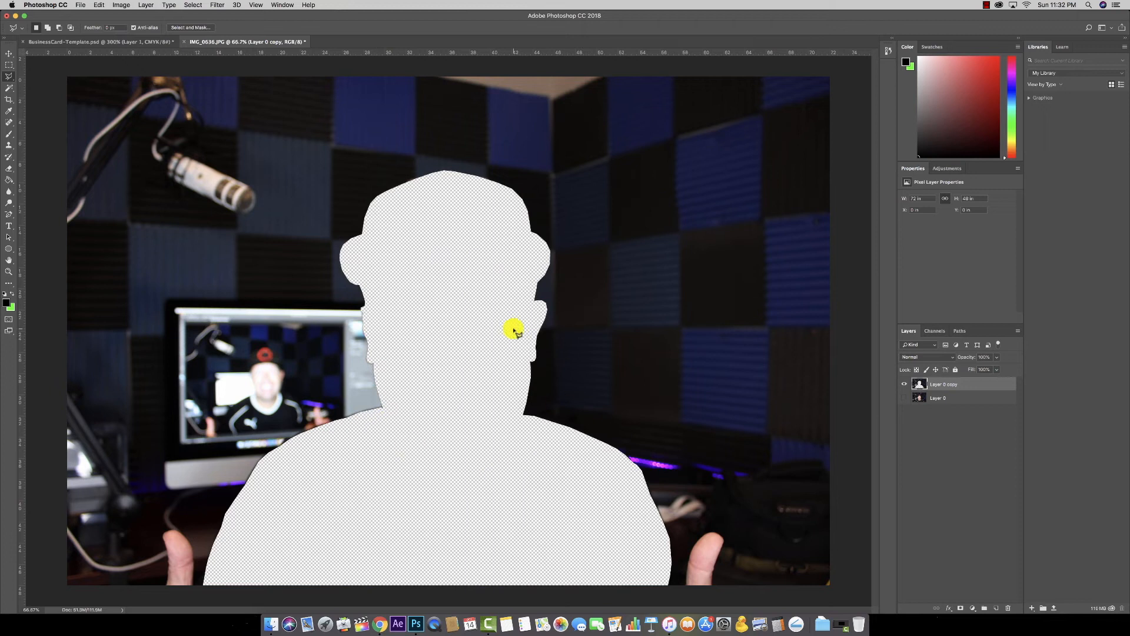
pyautogui.press('super+z')
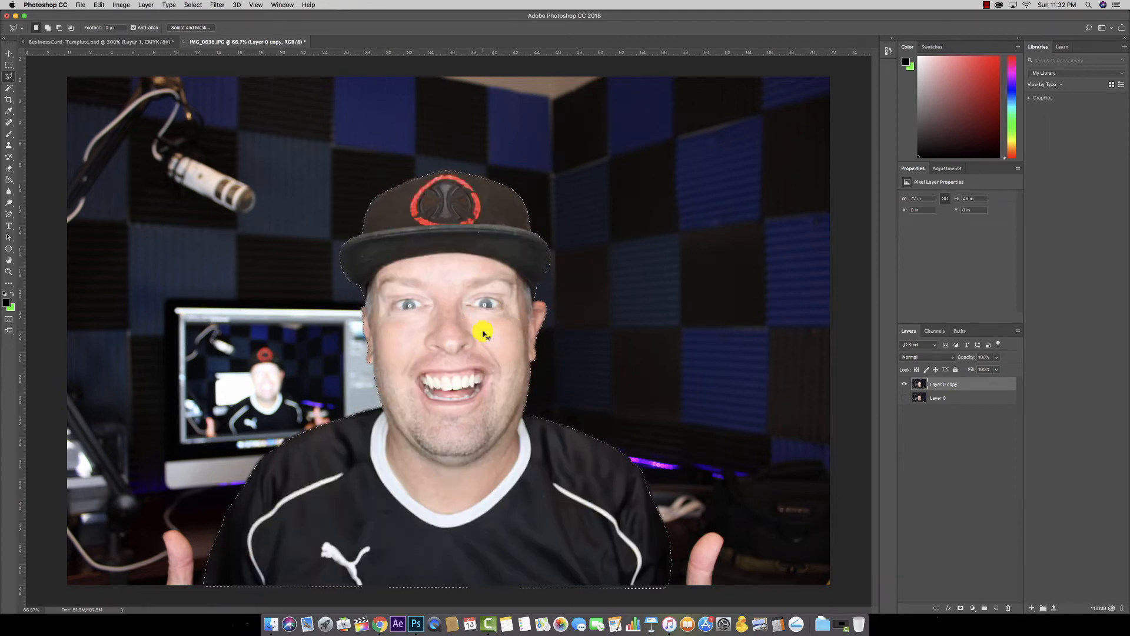
pyautogui.press('Delete')
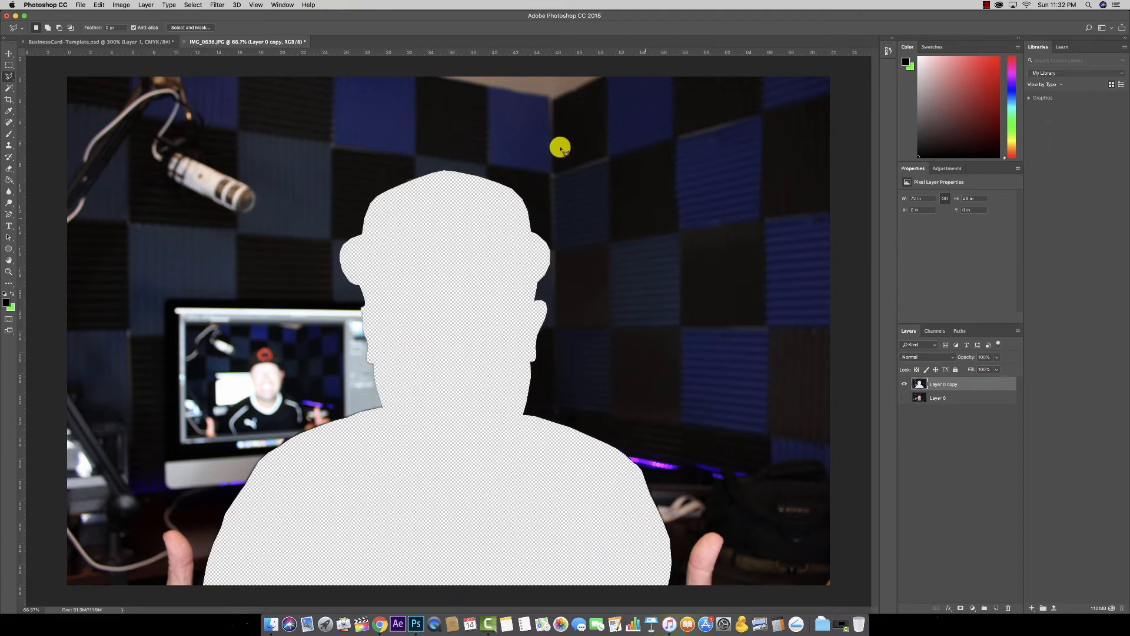
pyautogui.click(9, 53)
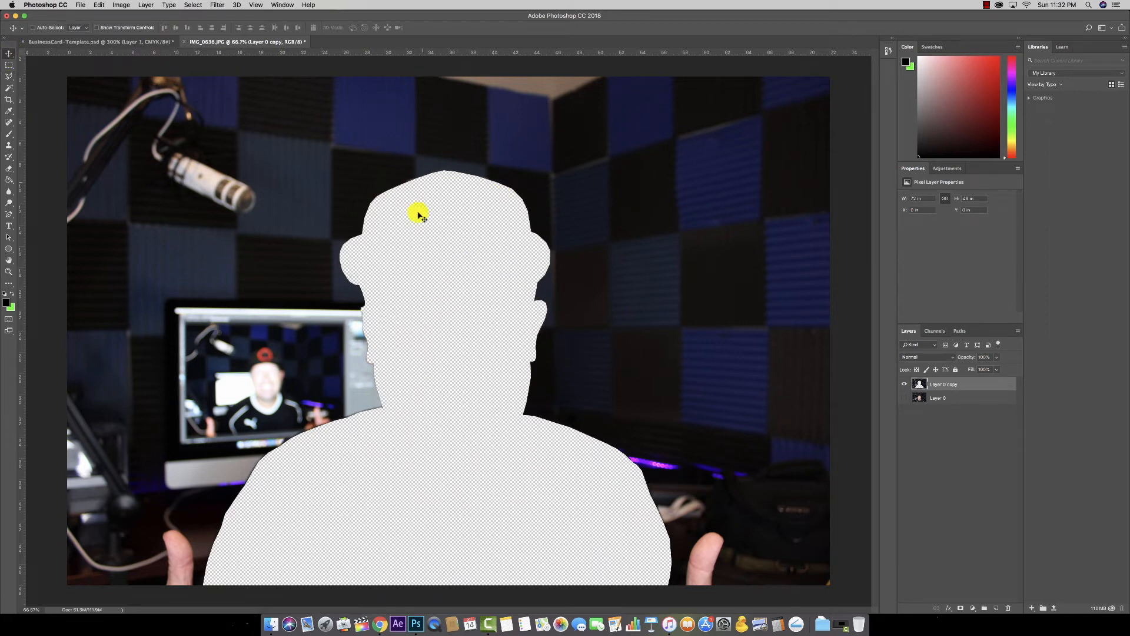
# Step: Paste the cut-out person into BusinessCard-Template.psd as Layer 2 and drag it left on the card
pyautogui.click(144, 42)
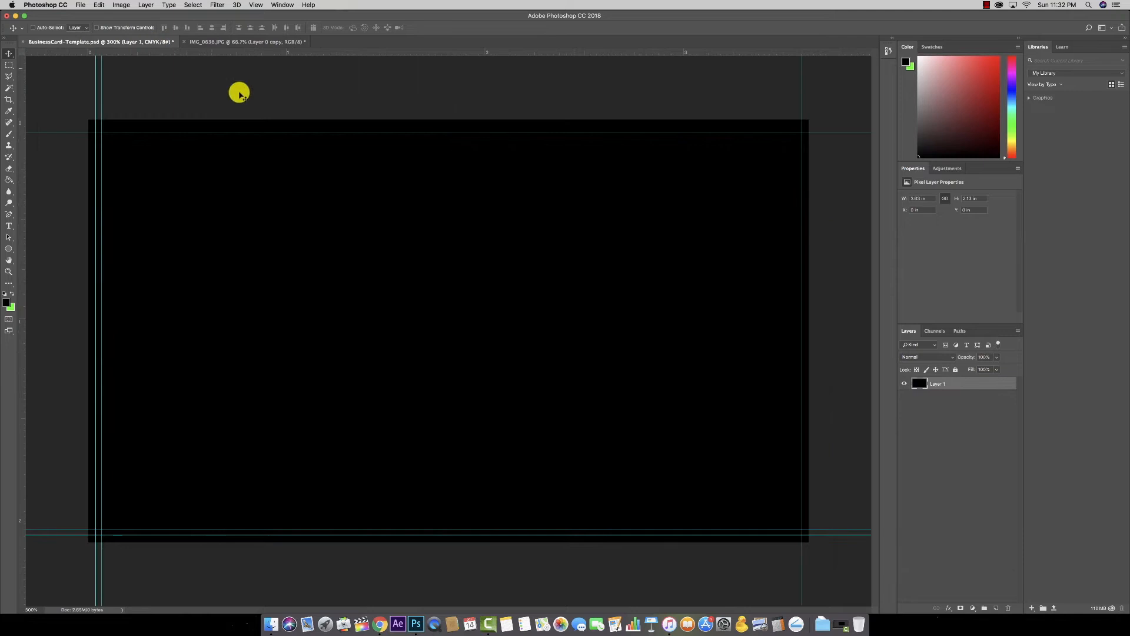
pyautogui.press('super')
pyautogui.press('super+v')
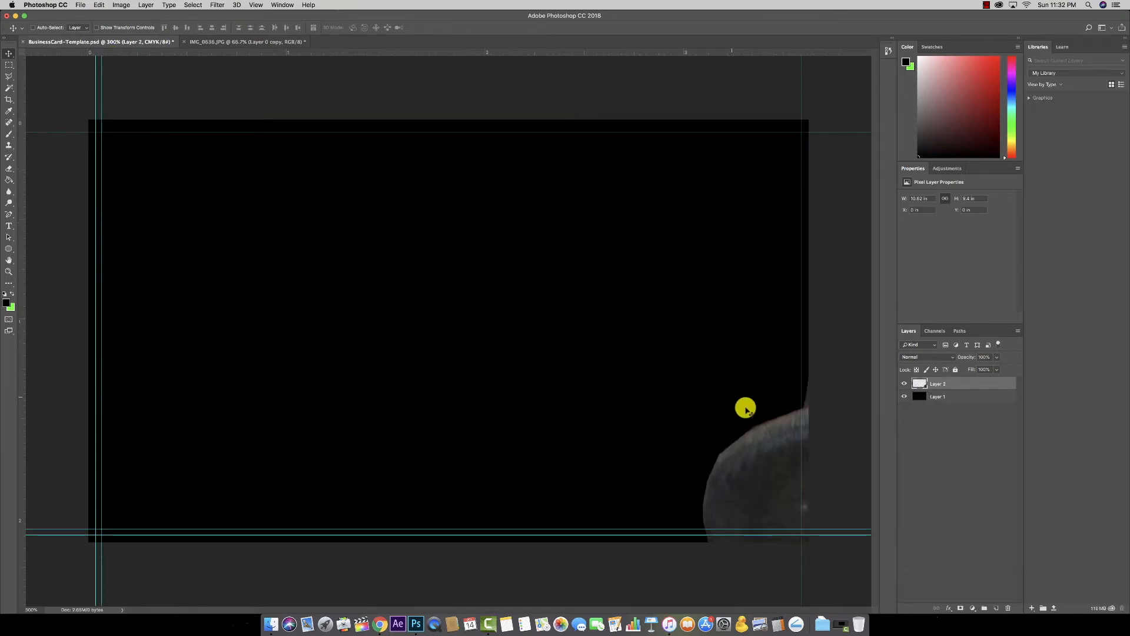
pyautogui.moveTo(757, 442); pyautogui.dragTo(416, 295)
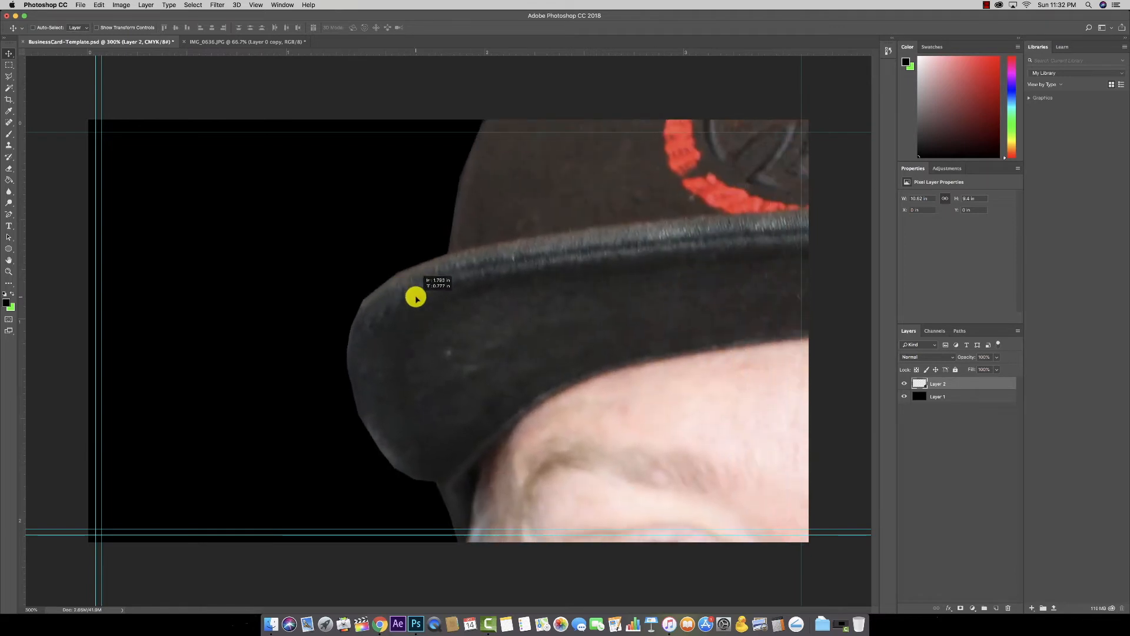
pyautogui.moveTo(610, 308); pyautogui.dragTo(310, 240)
pyautogui.moveTo(462, 246); pyautogui.dragTo(661, 277)
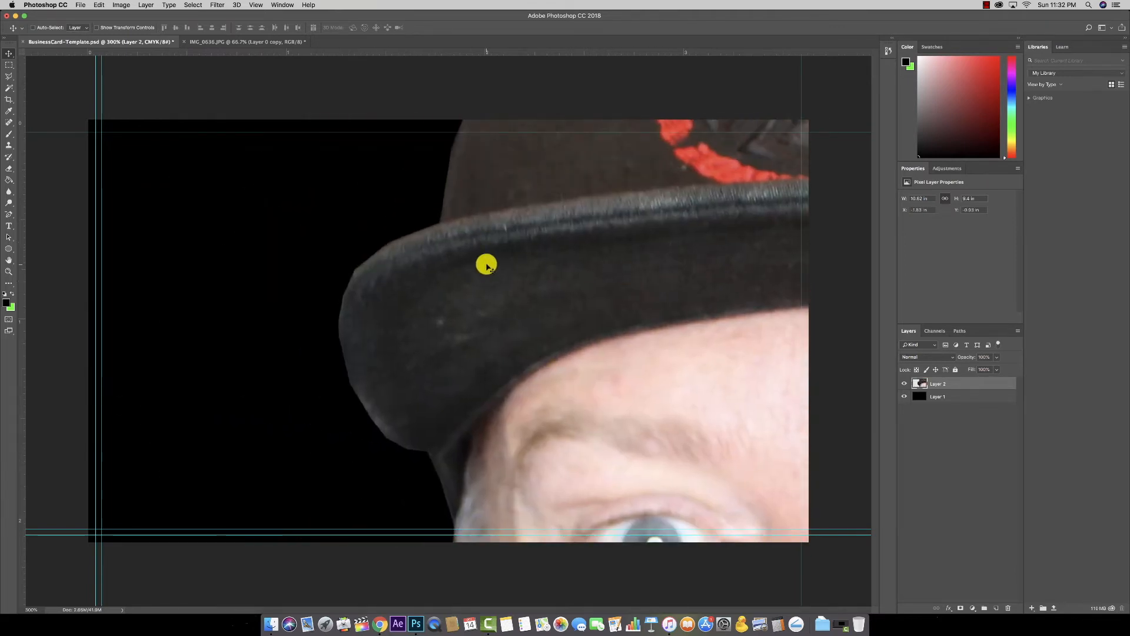
pyautogui.moveTo(595, 255); pyautogui.dragTo(424, 259)
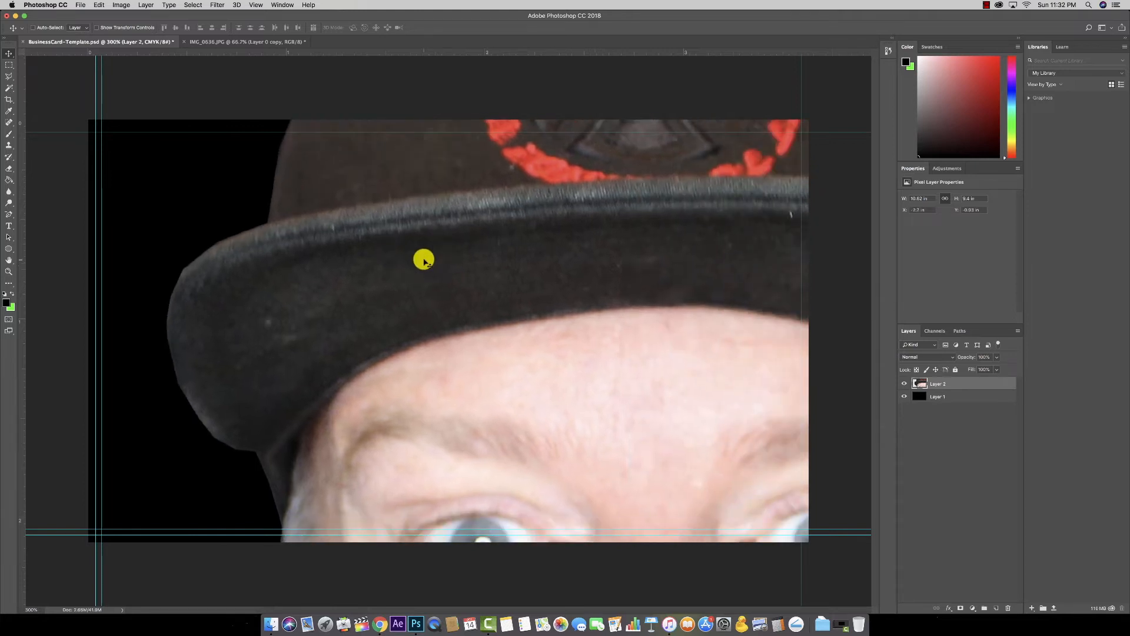
# Step: Browse the Image and Edit menus without choosing a command
pyautogui.click(117, 5)
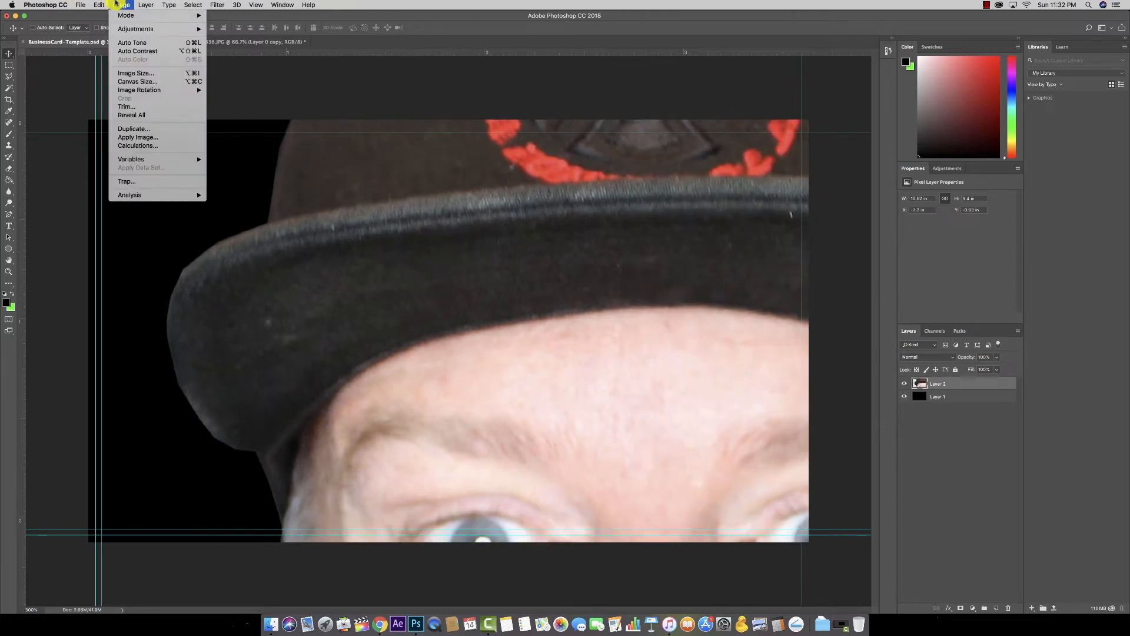
pyautogui.moveTo(124, 18)
pyautogui.moveTo(151, 96)
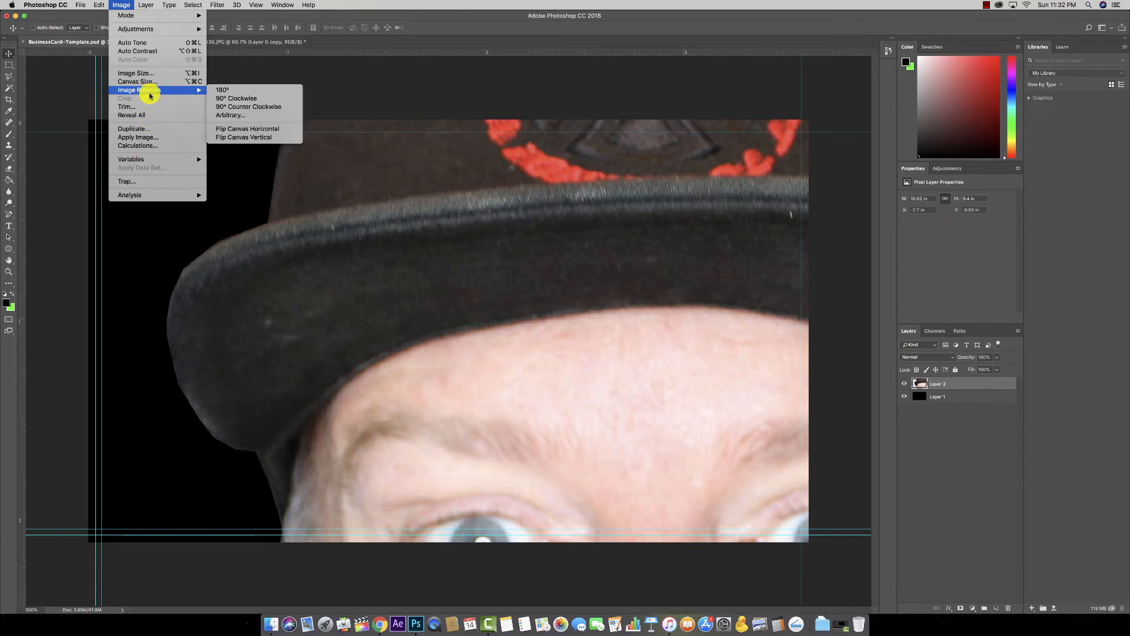
pyautogui.moveTo(99, 3)
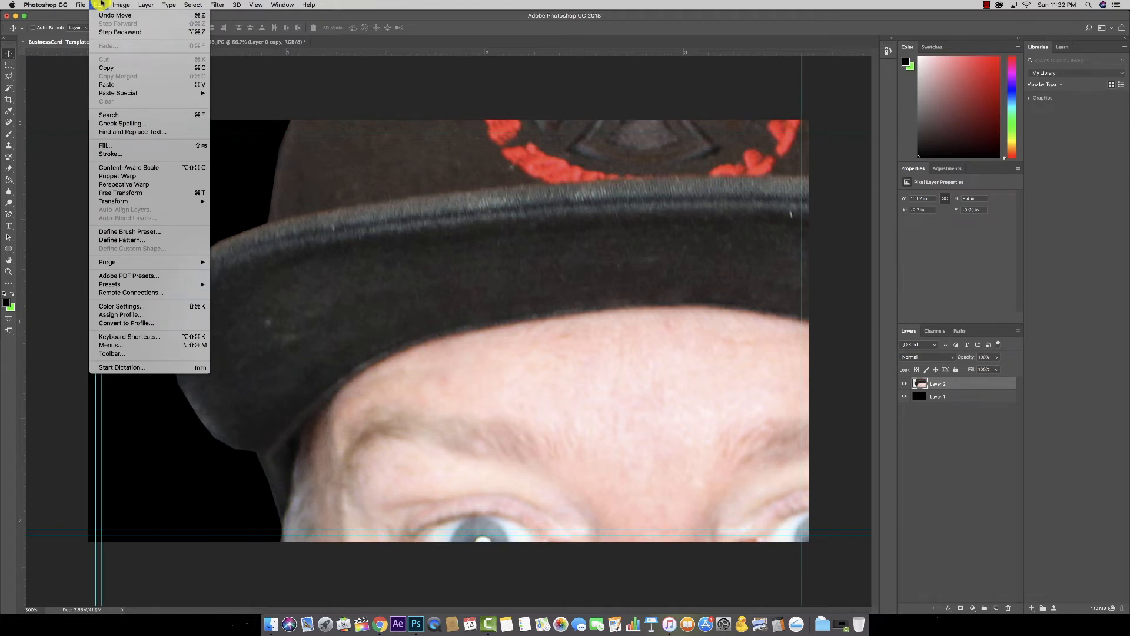
pyautogui.moveTo(170, 3)
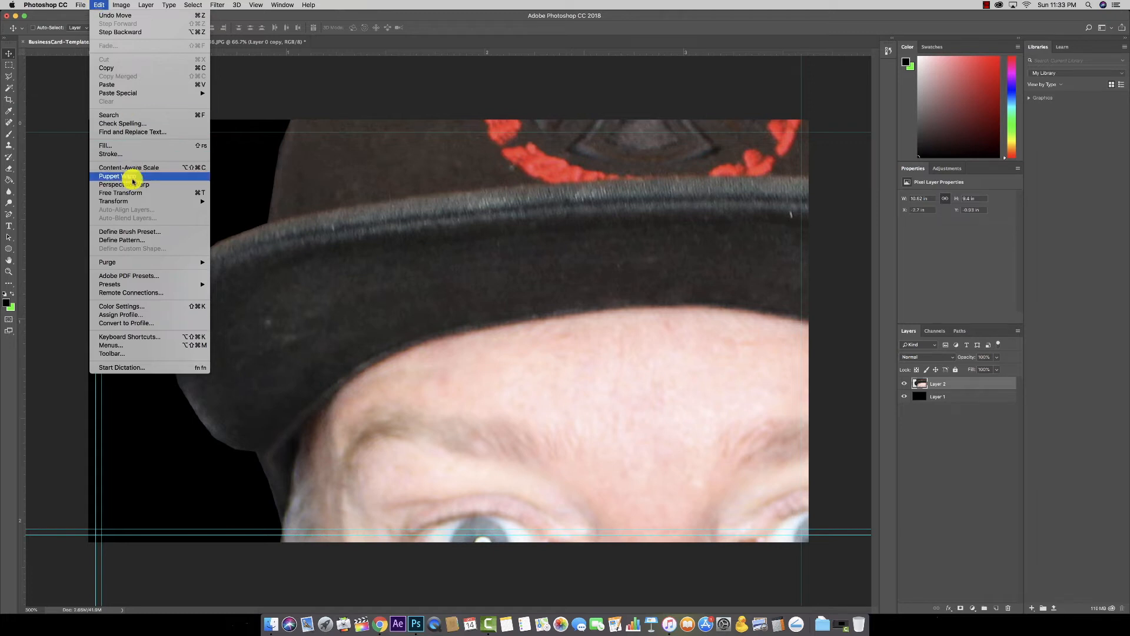
pyautogui.moveTo(126, 200)
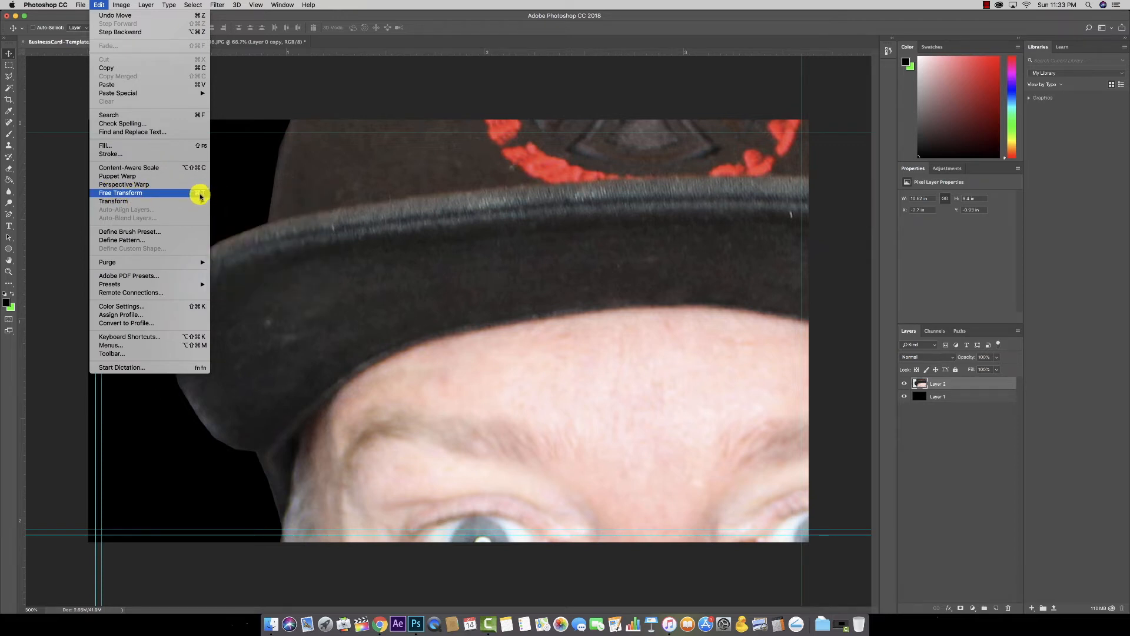
pyautogui.click(96, 4)
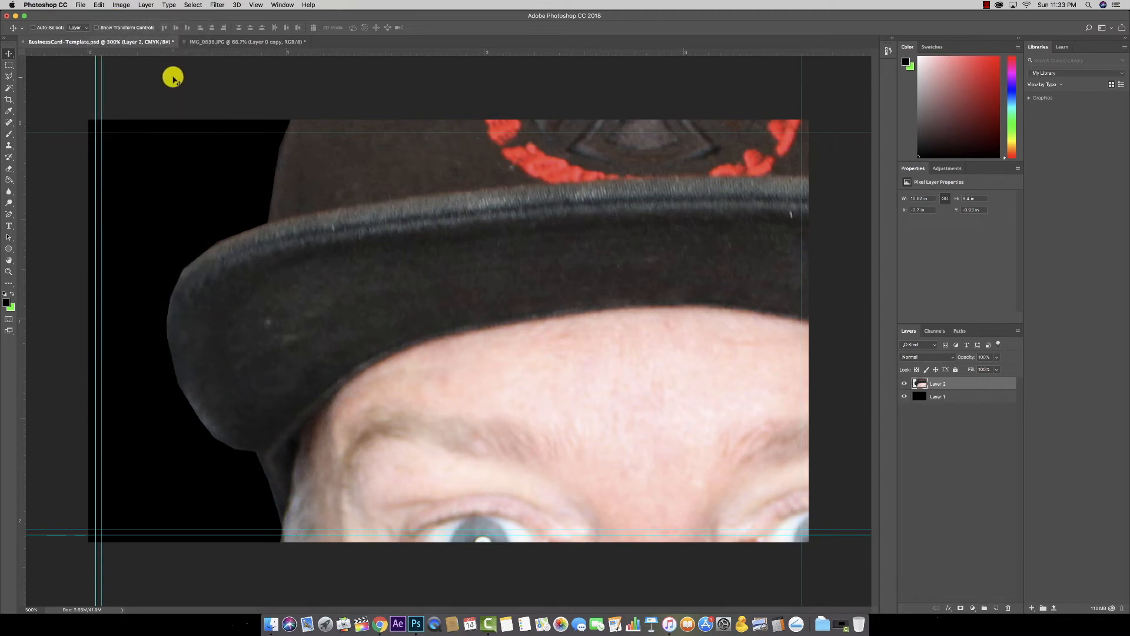
# Step: Cancel Free Transform and drag Layer 2's portrait right and down on the card
pyautogui.press('super+t')
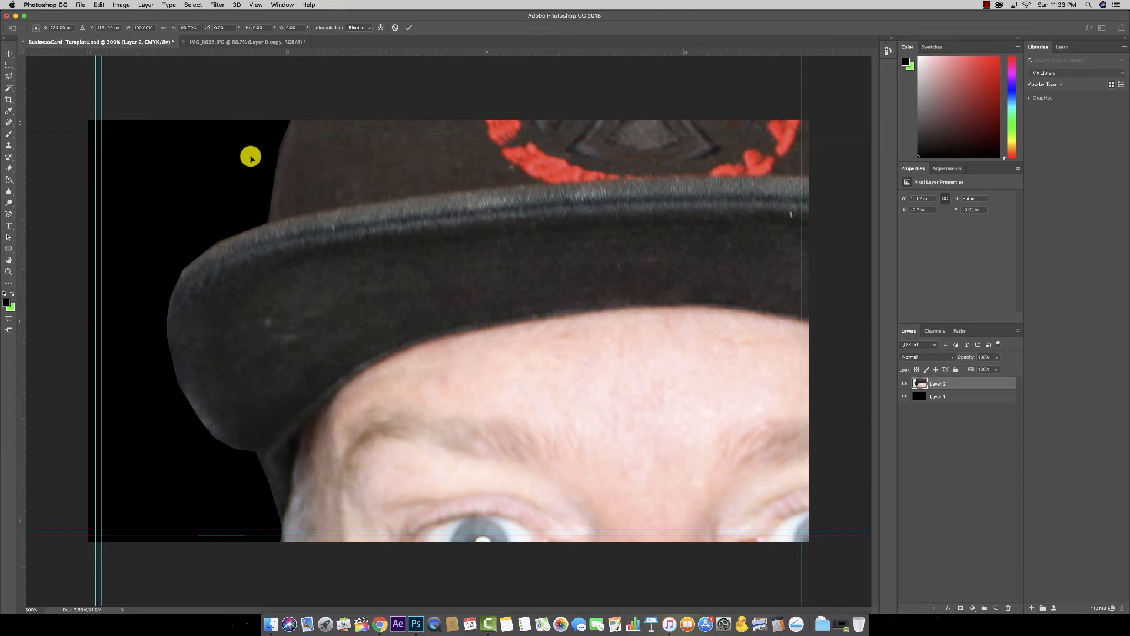
pyautogui.click(14, 54)
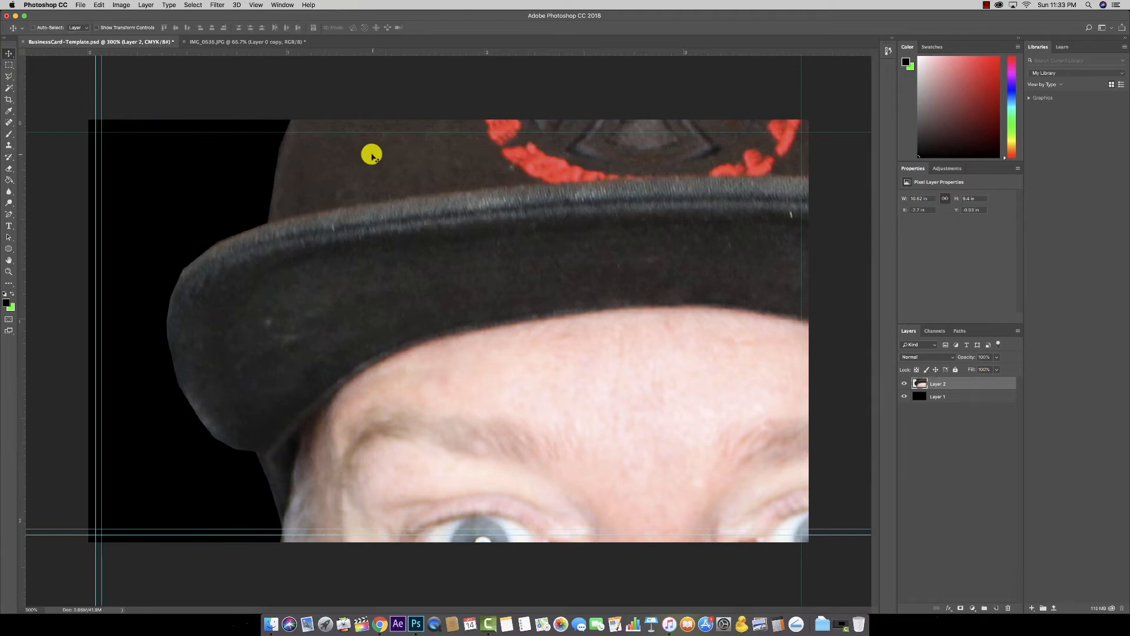
pyautogui.moveTo(347, 156); pyautogui.dragTo(475, 256)
pyautogui.moveTo(294, 146); pyautogui.dragTo(263, 179)
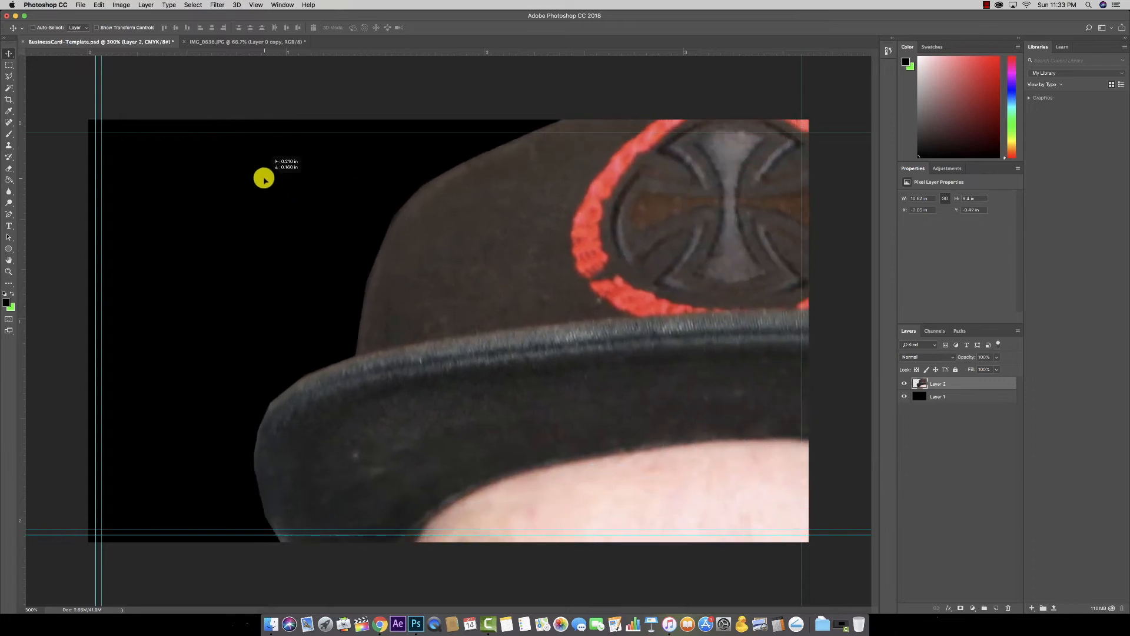
# Step: Free Transform the portrait to about 71% size, tilt it 15° clockwise into the card's left
pyautogui.press('super')
pyautogui.press('super+minus')
pyautogui.press('super+minus')
pyautogui.press('super+minus')
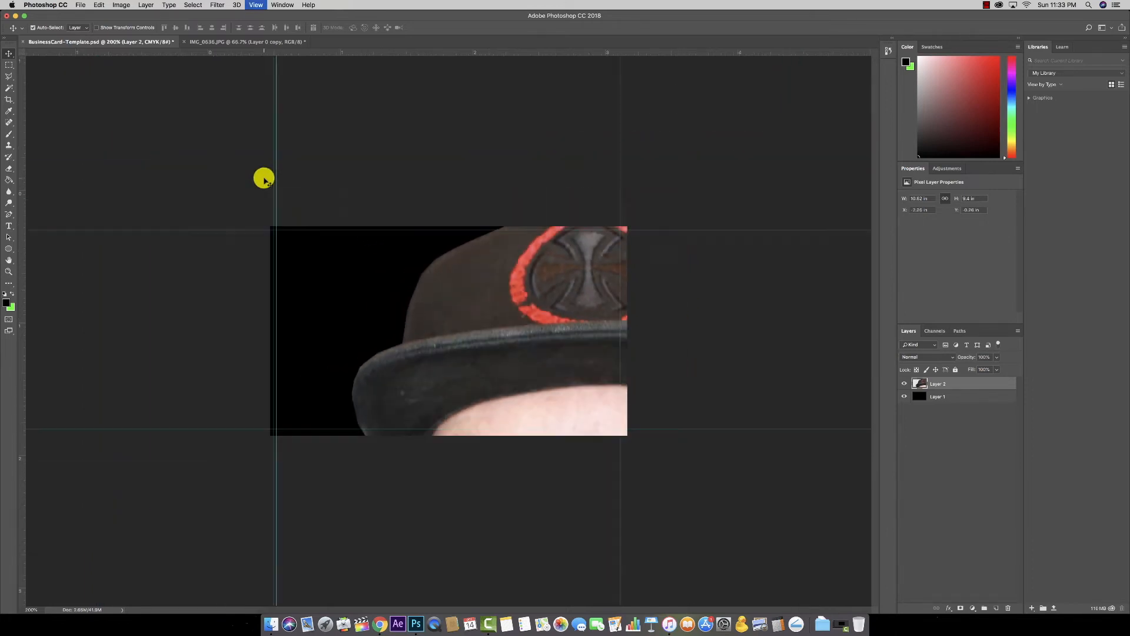
pyautogui.press('super+minus')
pyautogui.press('super+minus')
pyautogui.press('super+minus')
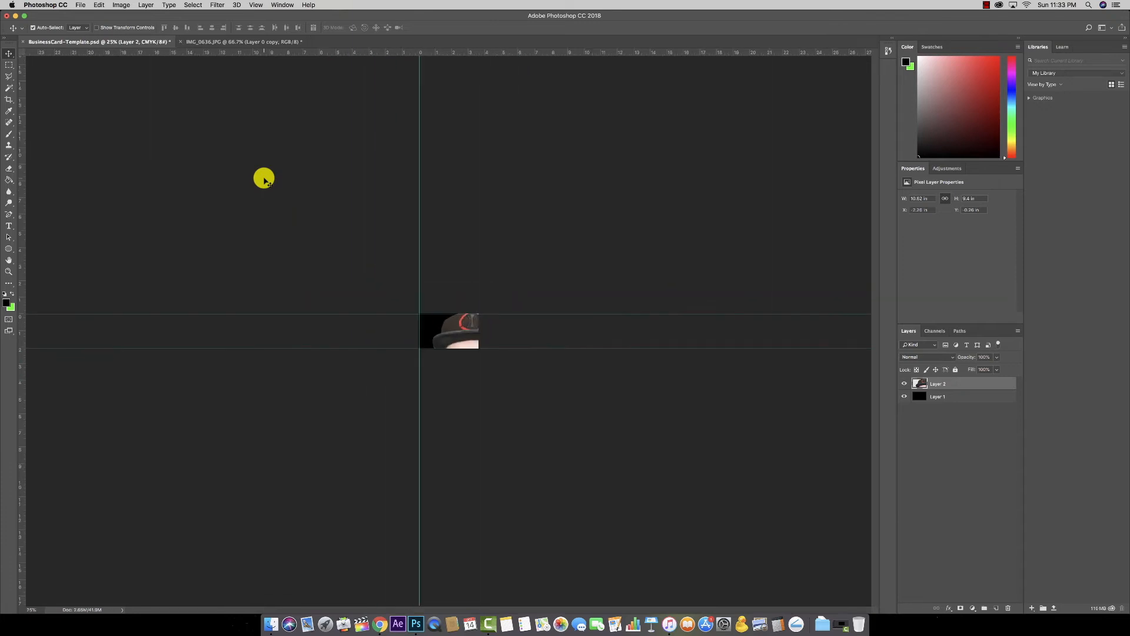
pyautogui.press('super+plus')
pyautogui.press('super+plus')
pyautogui.press('super+plus')
pyautogui.press('super+t')
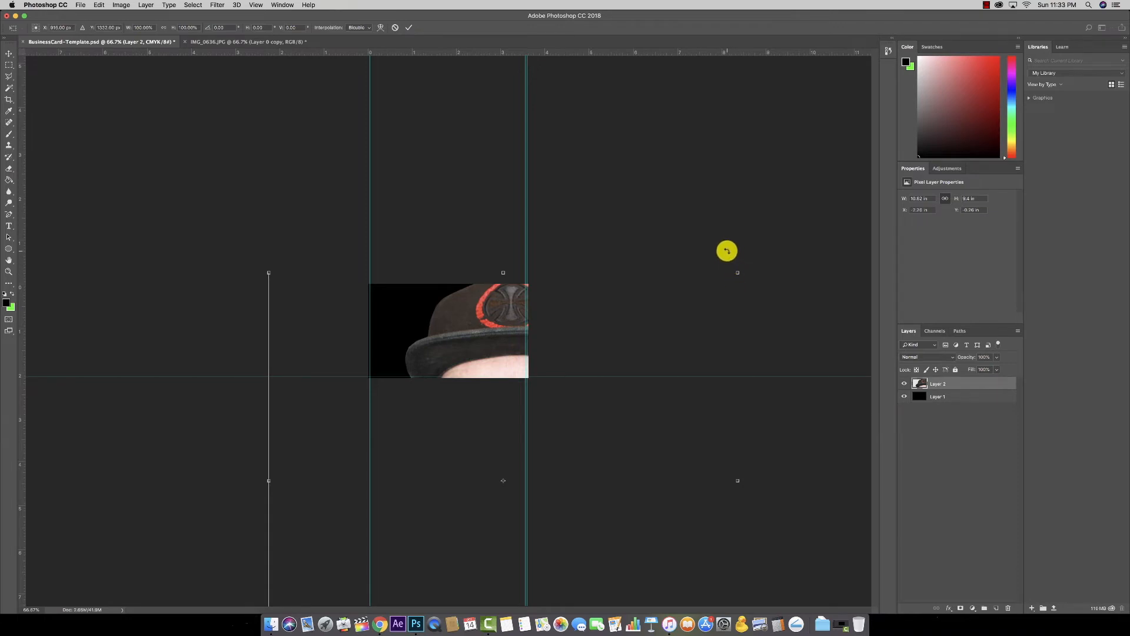
pyautogui.moveTo(738, 272); pyautogui.dragTo(456, 492)
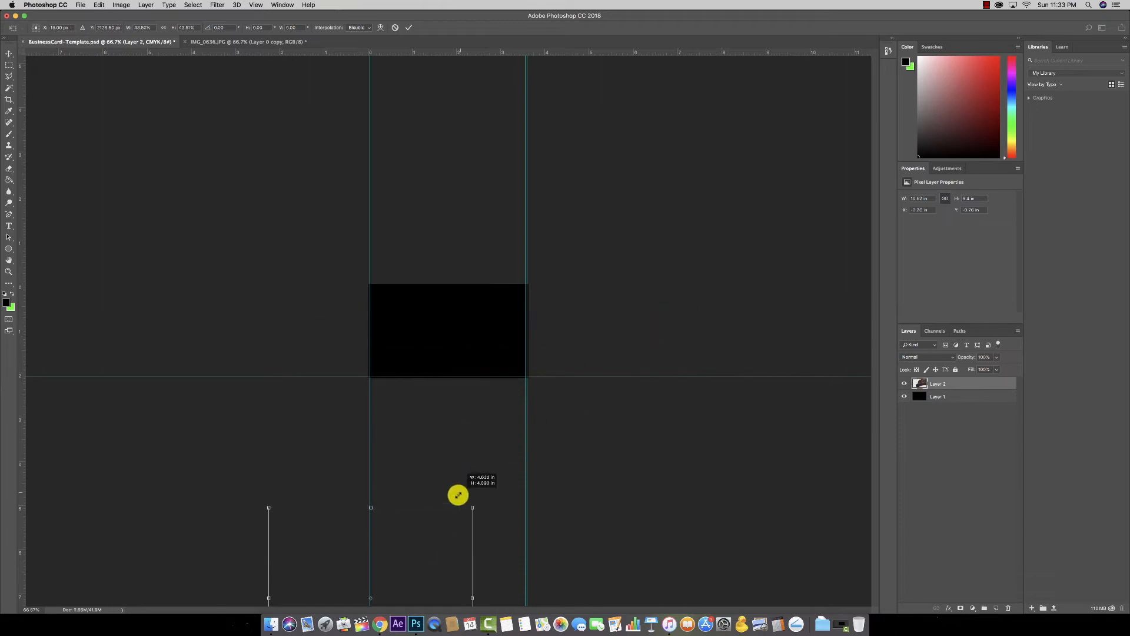
pyautogui.moveTo(449, 542); pyautogui.dragTo(469, 285)
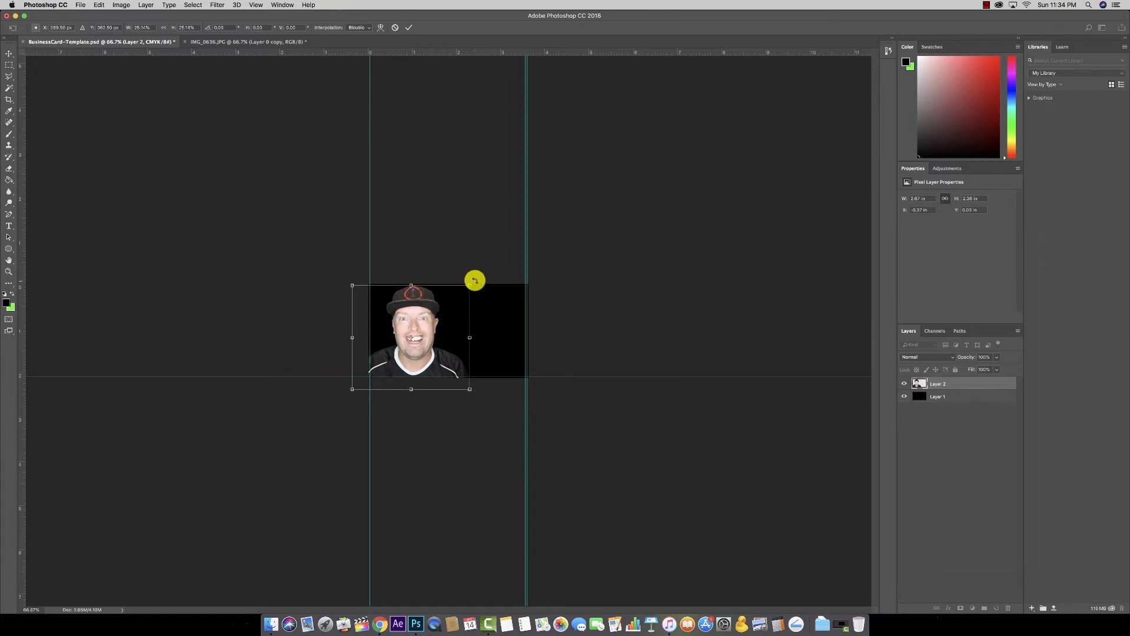
pyautogui.moveTo(474, 280); pyautogui.dragTo(488, 299)
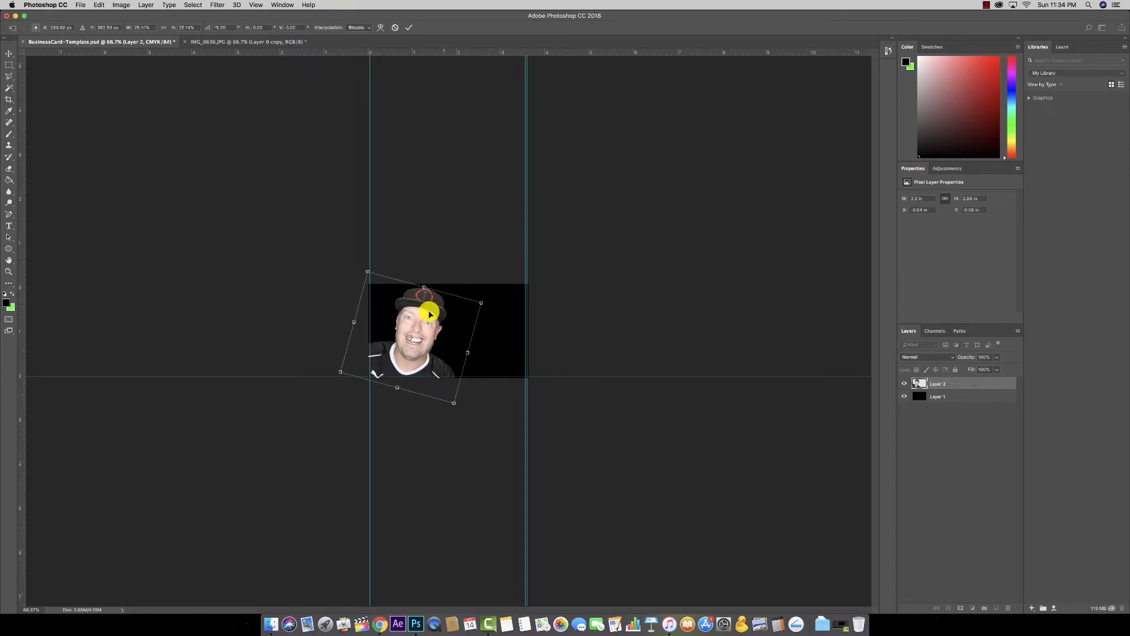
pyautogui.moveTo(368, 272); pyautogui.dragTo(360, 260)
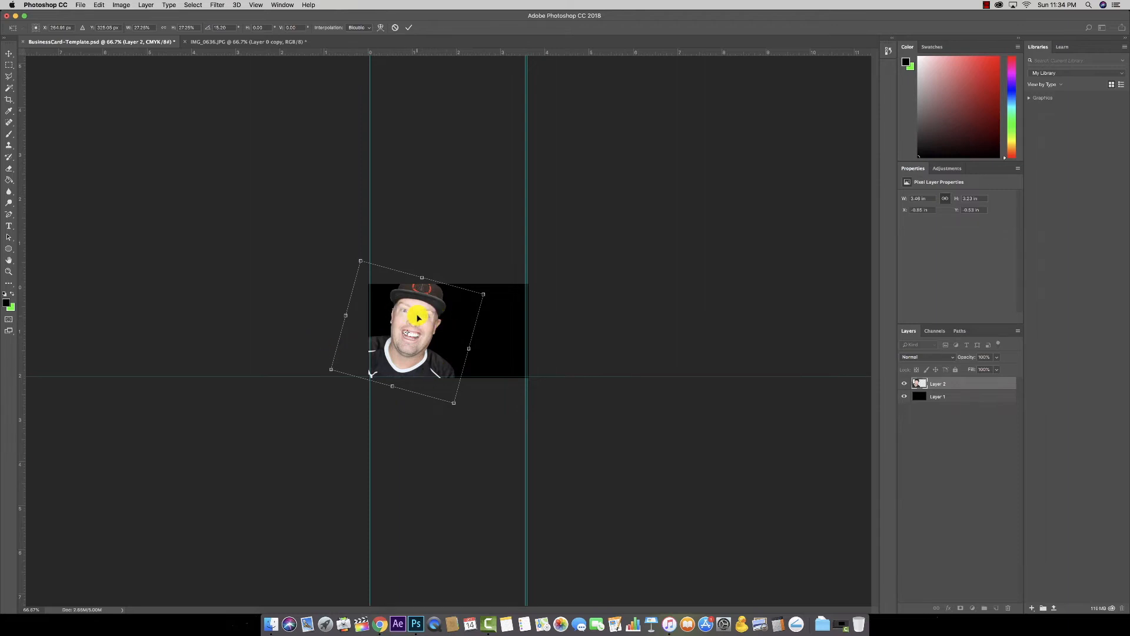
pyautogui.press('Escape')
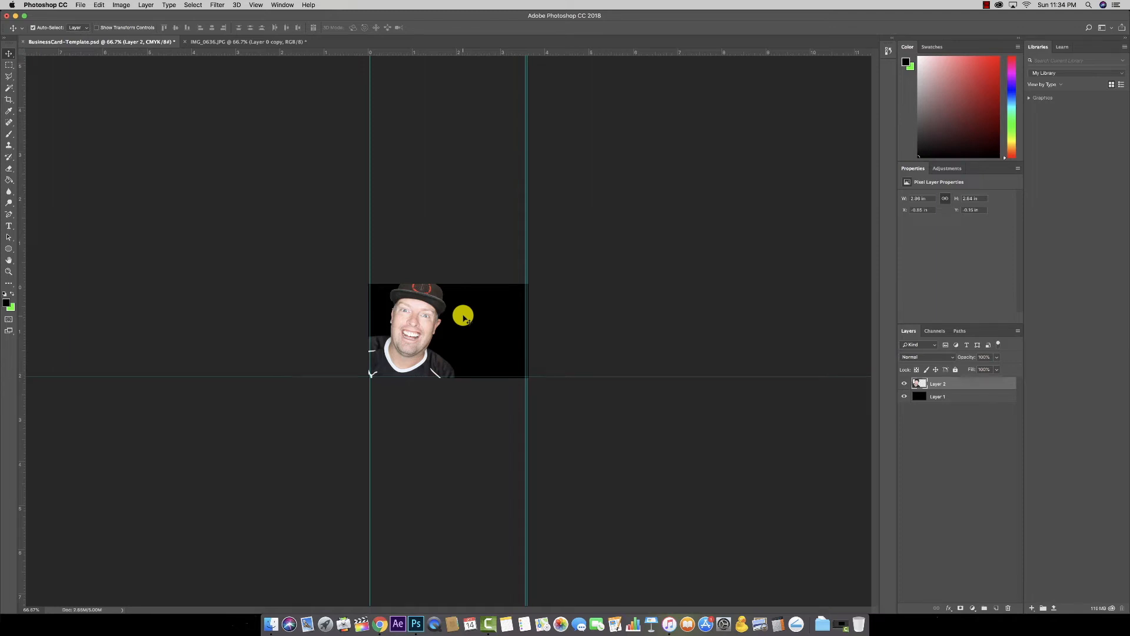
# Step: Zoom to a 200% view of the card and open the Image > Adjustments menu
pyautogui.press('super+0')
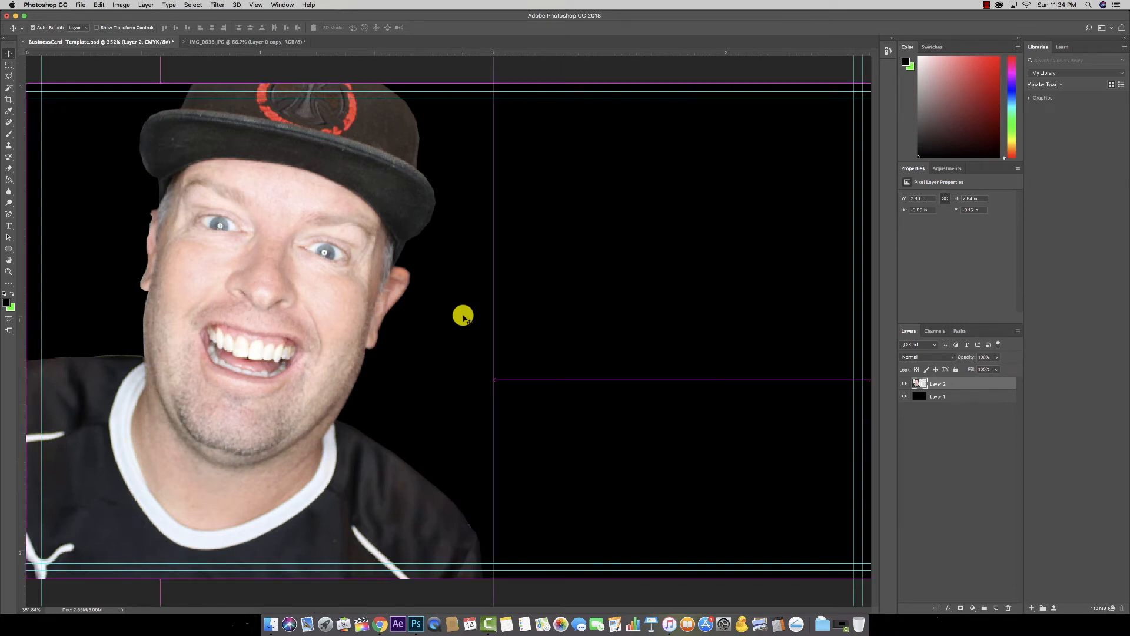
pyautogui.press('super+minus')
pyautogui.press('super+minus')
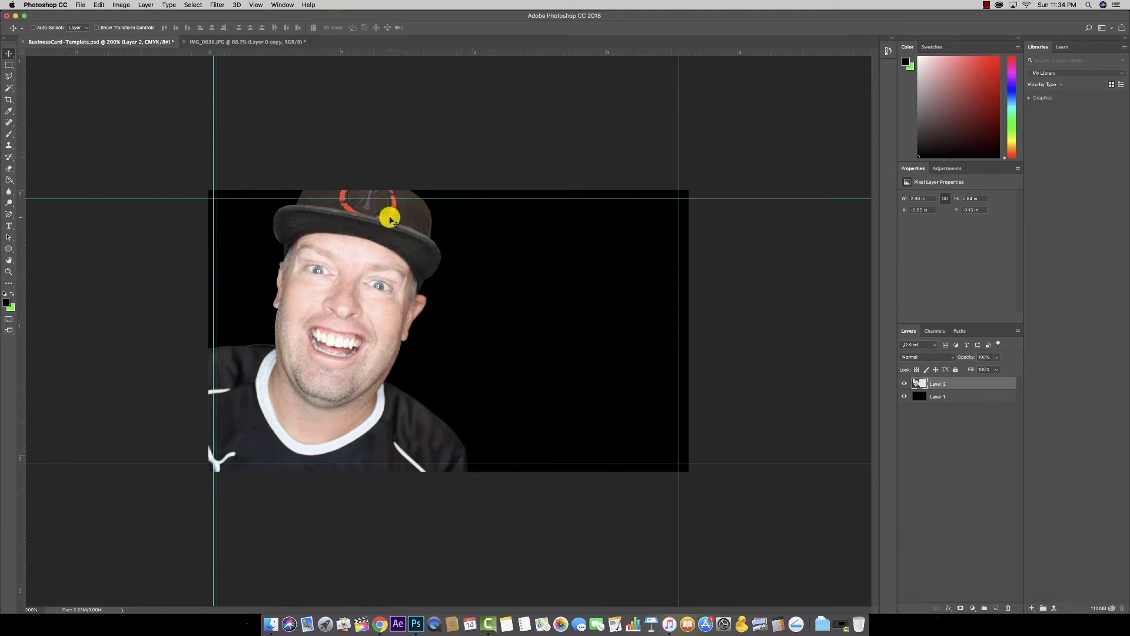
pyautogui.click(122, 5)
pyautogui.moveTo(139, 28)
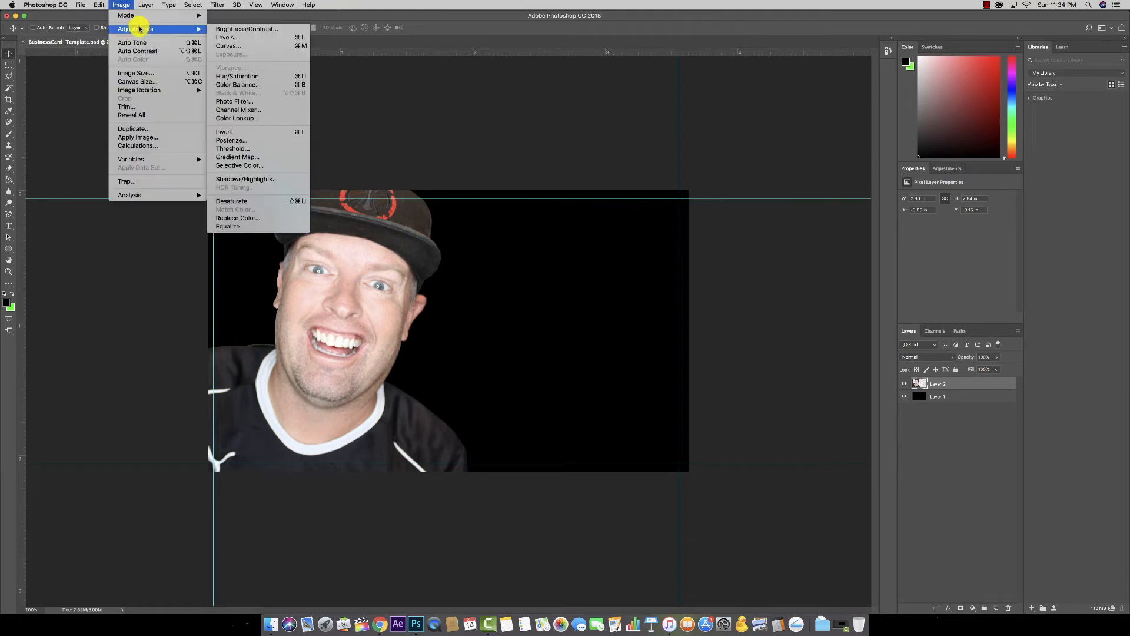
# Step: Apply Shadows/Highlights with Shadows 0, Highlights 40%, Color −18 and raised midtone contrast
pyautogui.click(257, 182)
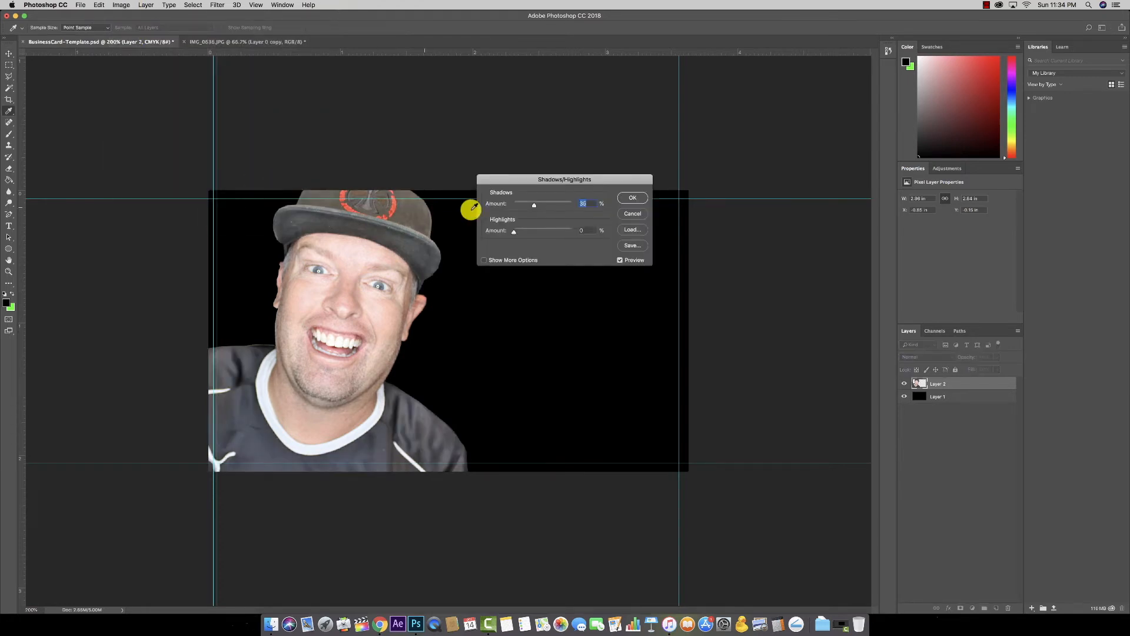
pyautogui.moveTo(533, 207); pyautogui.dragTo(537, 233)
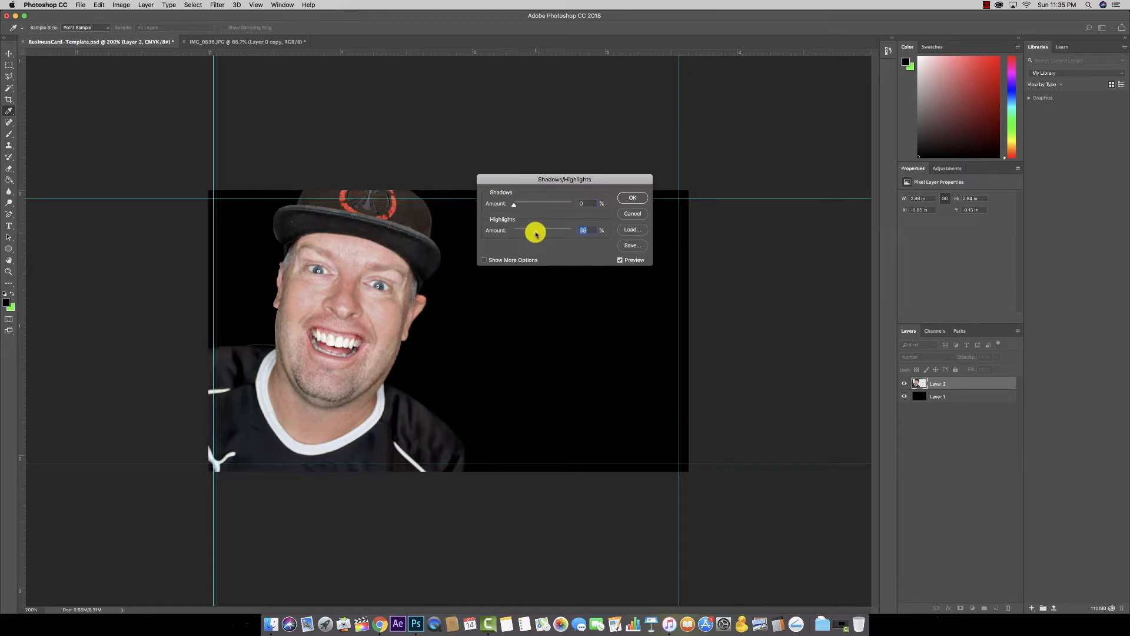
pyautogui.click(620, 260)
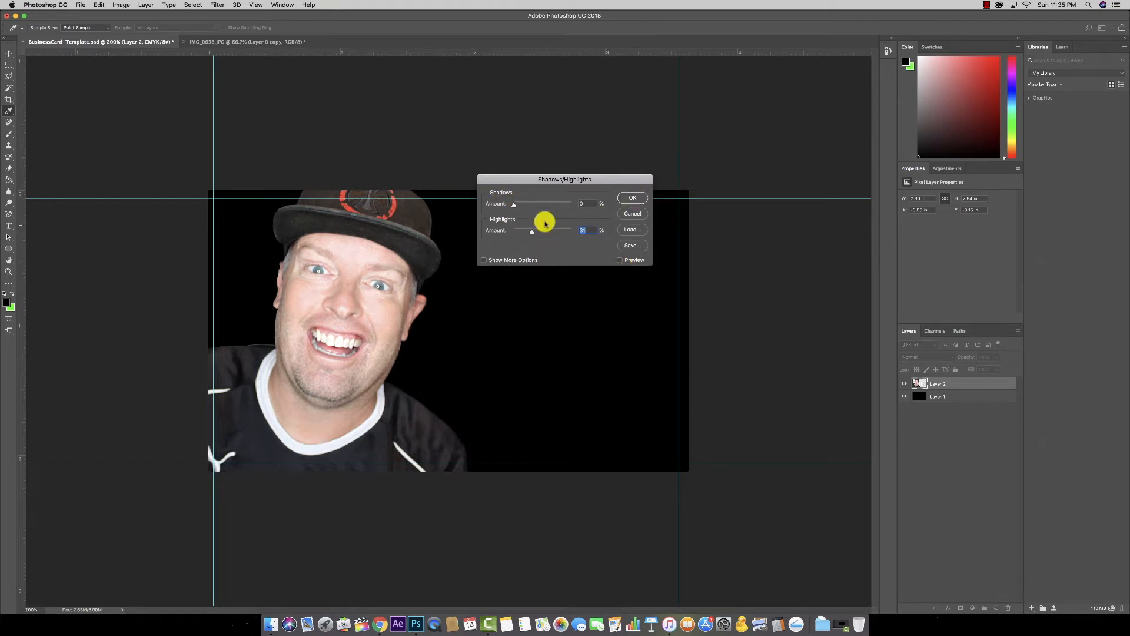
pyautogui.click(620, 260)
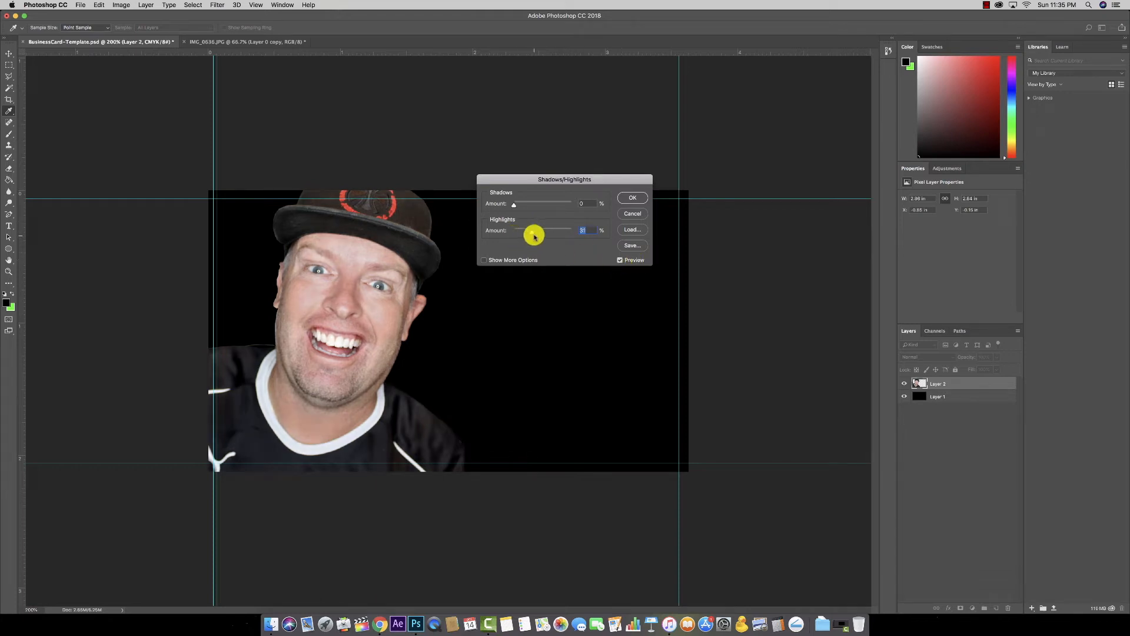
pyautogui.moveTo(541, 234); pyautogui.dragTo(549, 233)
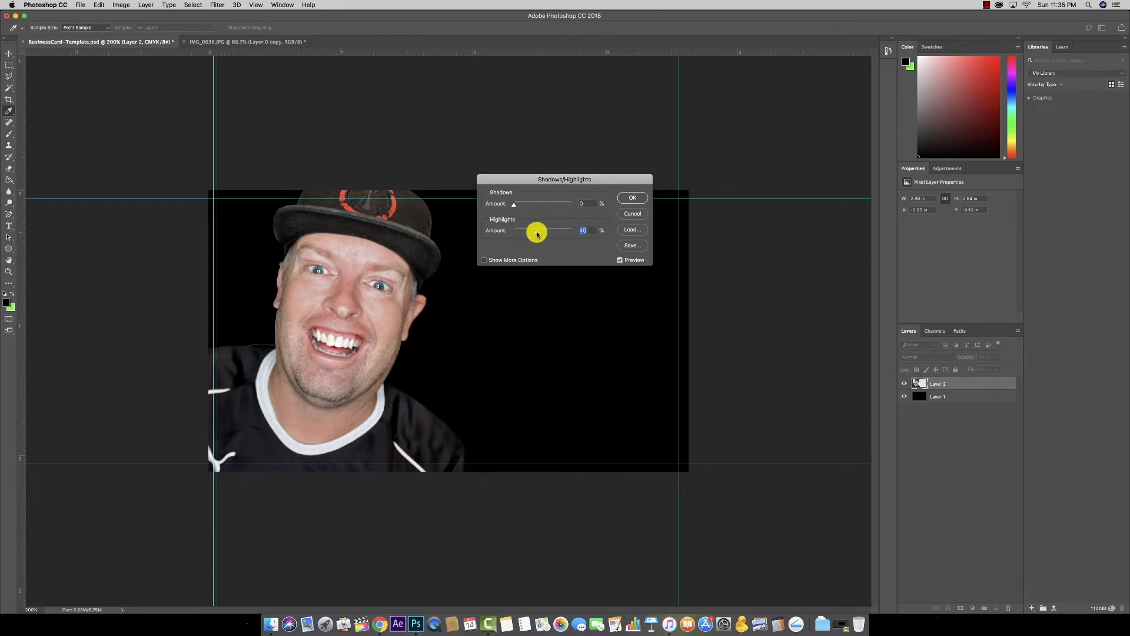
pyautogui.click(483, 260)
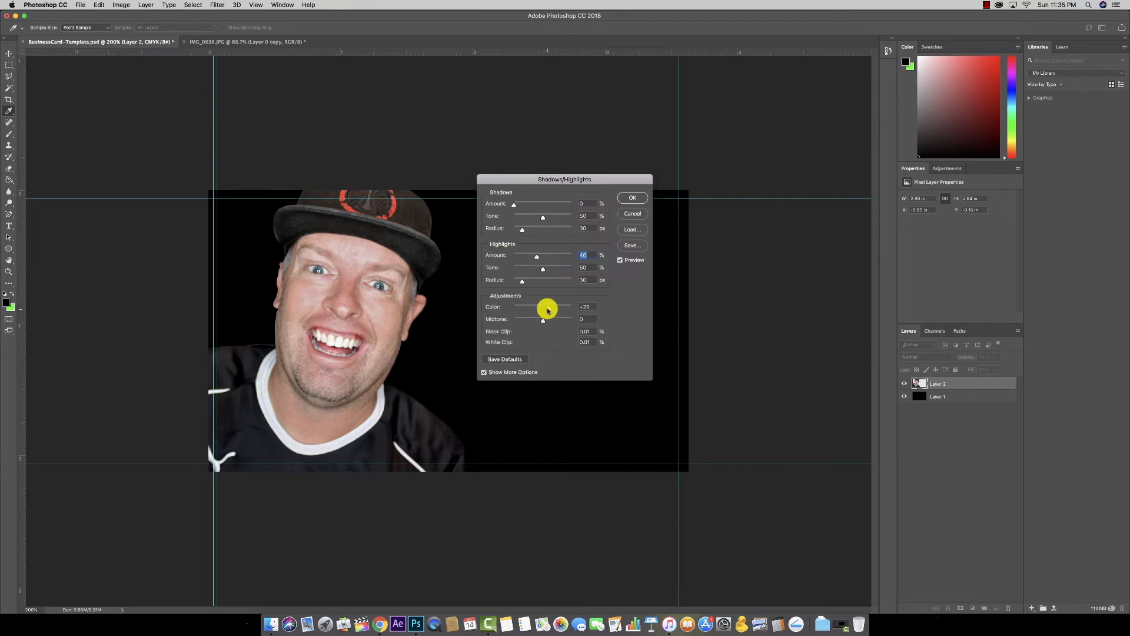
pyautogui.moveTo(546, 310); pyautogui.dragTo(519, 309)
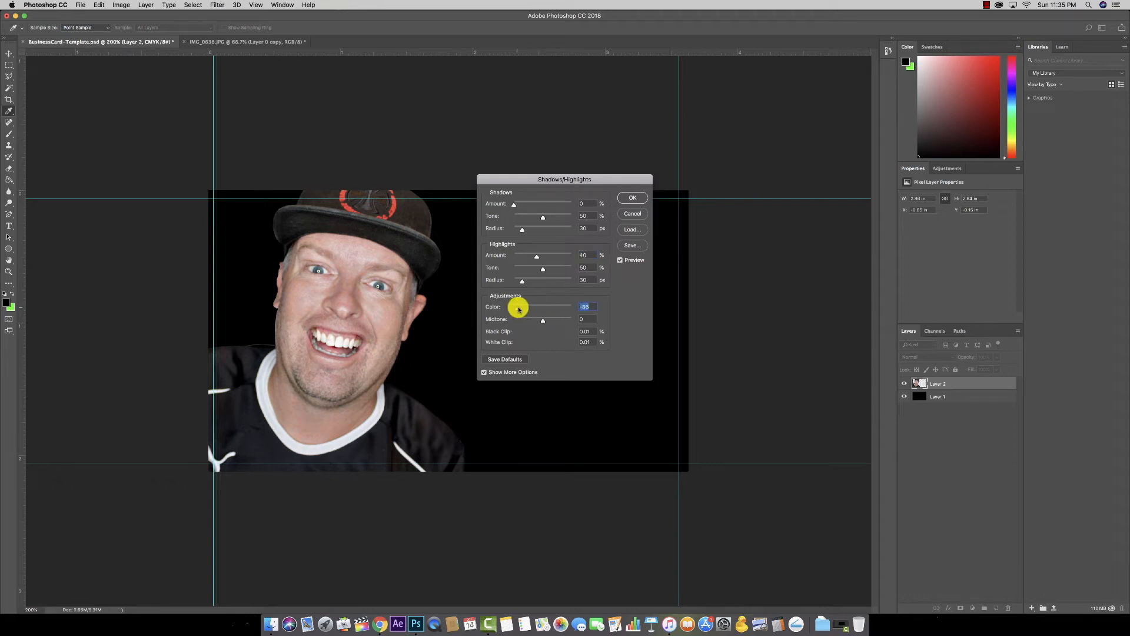
pyautogui.moveTo(542, 319)
pyautogui.mouseDown()
pyautogui.moveTo(570, 323)
pyautogui.moveTo(496, 322)
pyautogui.moveTo(559, 325)
pyautogui.moveTo(548, 324)
pyautogui.mouseUp()
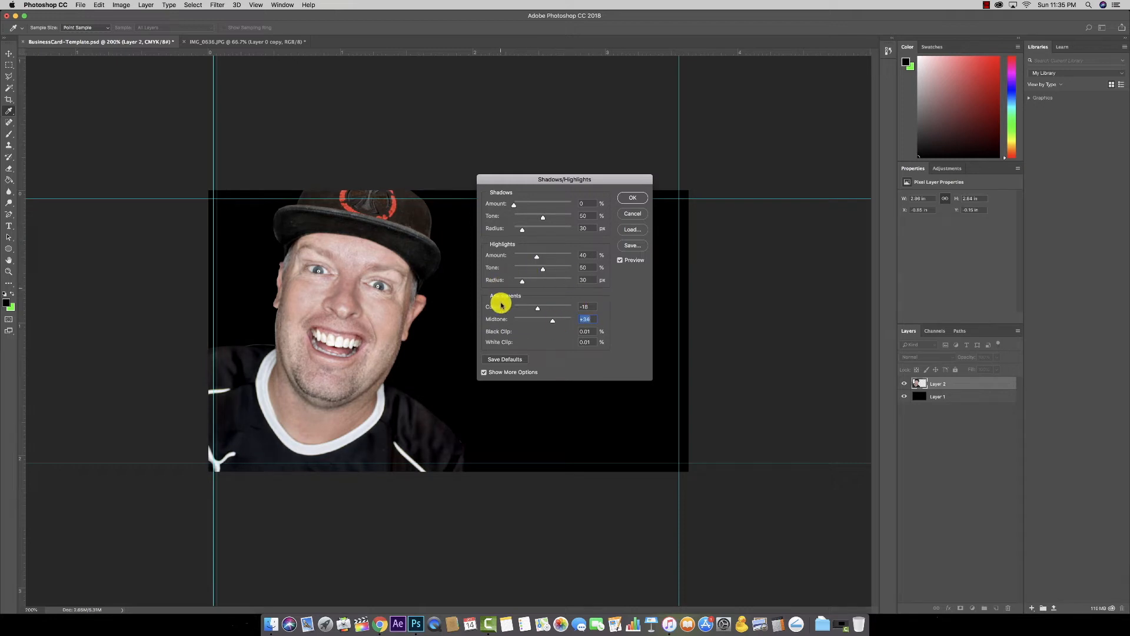
pyautogui.click(634, 202)
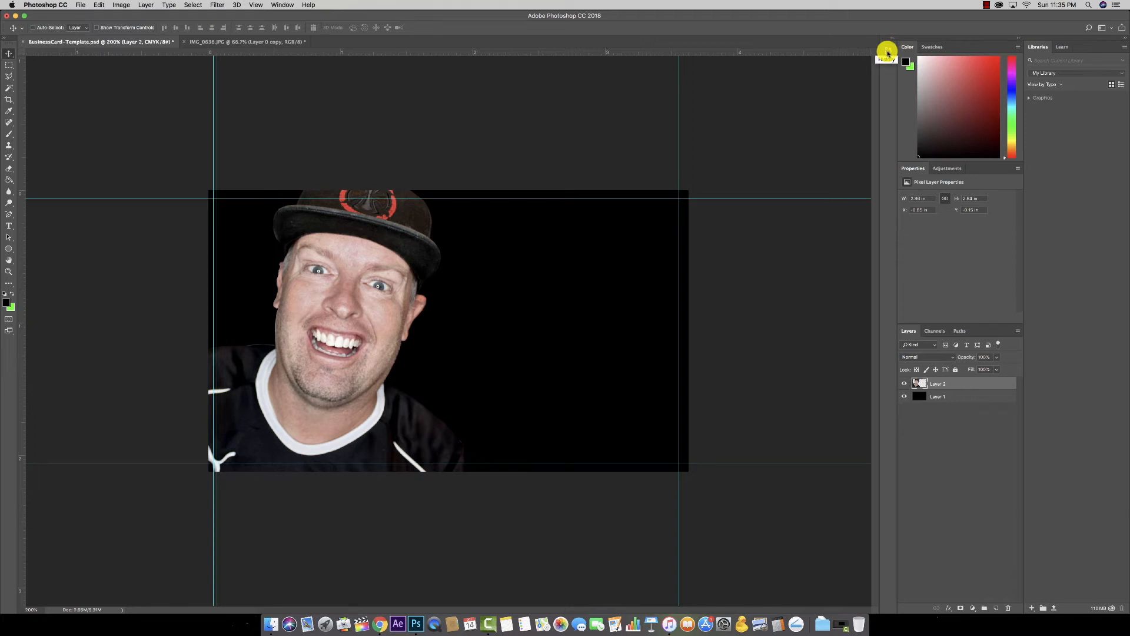
# Step: Compare History states before and after the transform, keep Shadows/Highlights, and open the fx menu
pyautogui.click(887, 53)
pyautogui.click(822, 77)
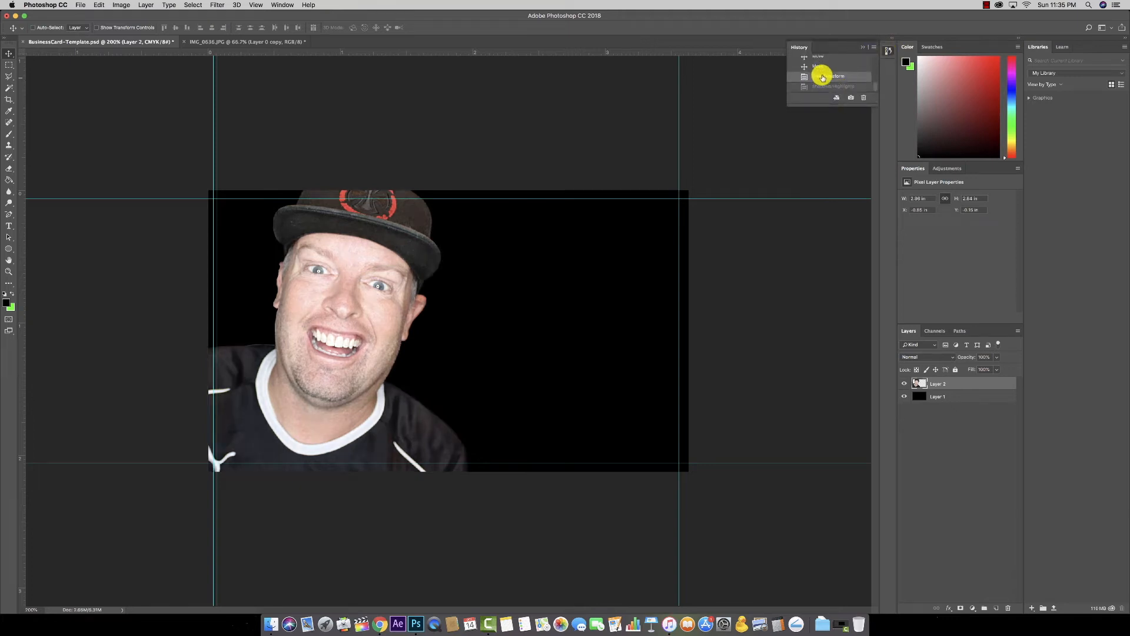
pyautogui.click(823, 67)
pyautogui.click(822, 76)
pyautogui.click(820, 86)
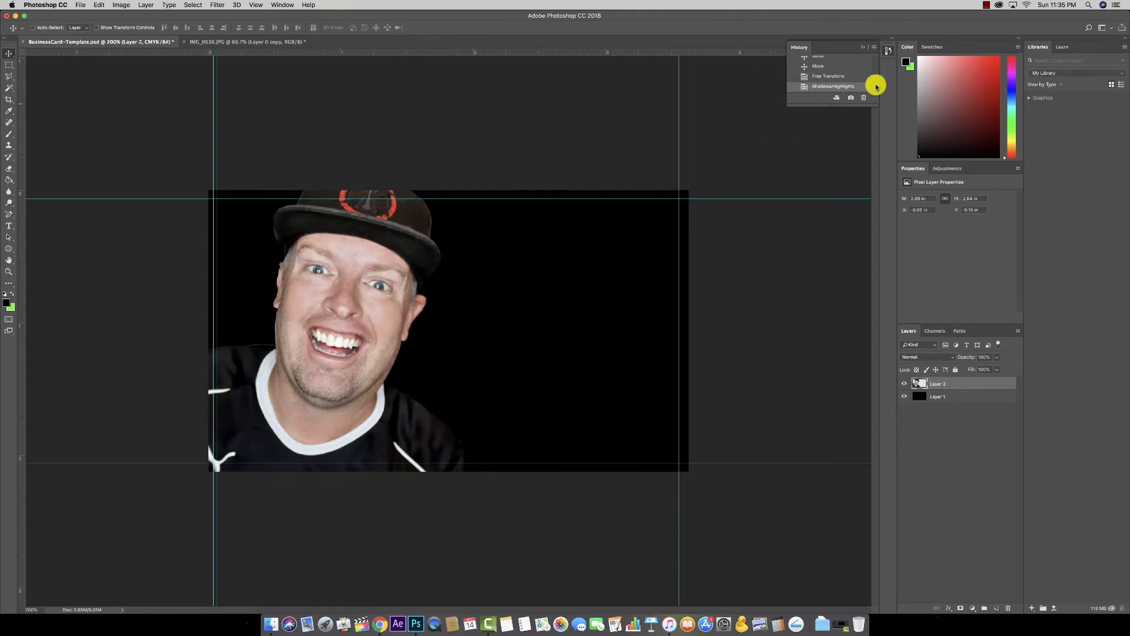
pyautogui.click(886, 55)
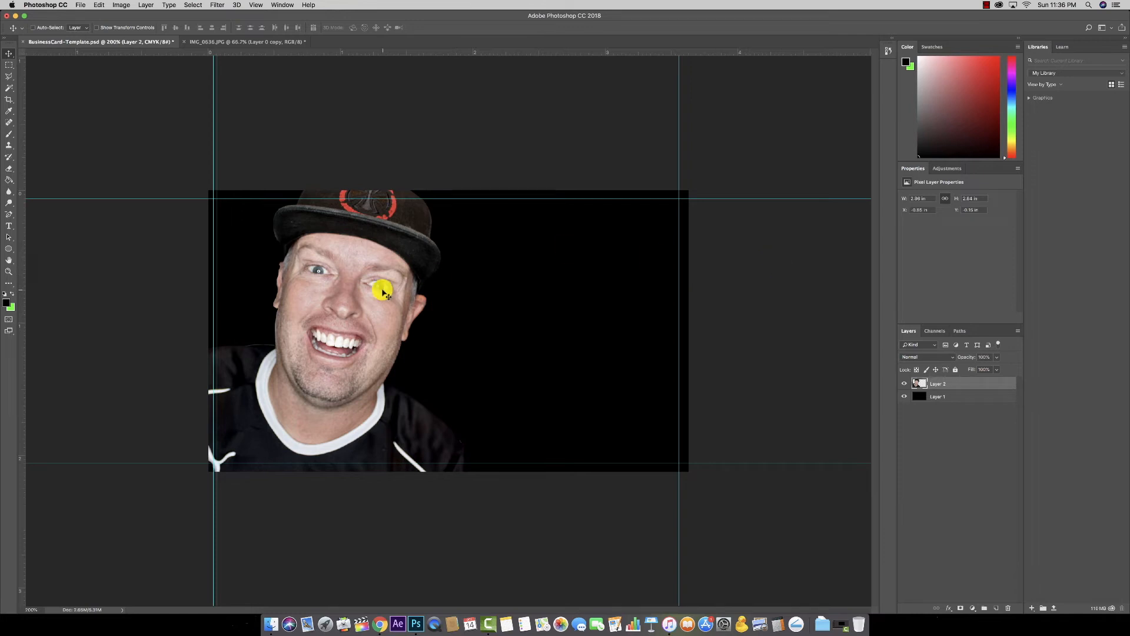
pyautogui.click(947, 607)
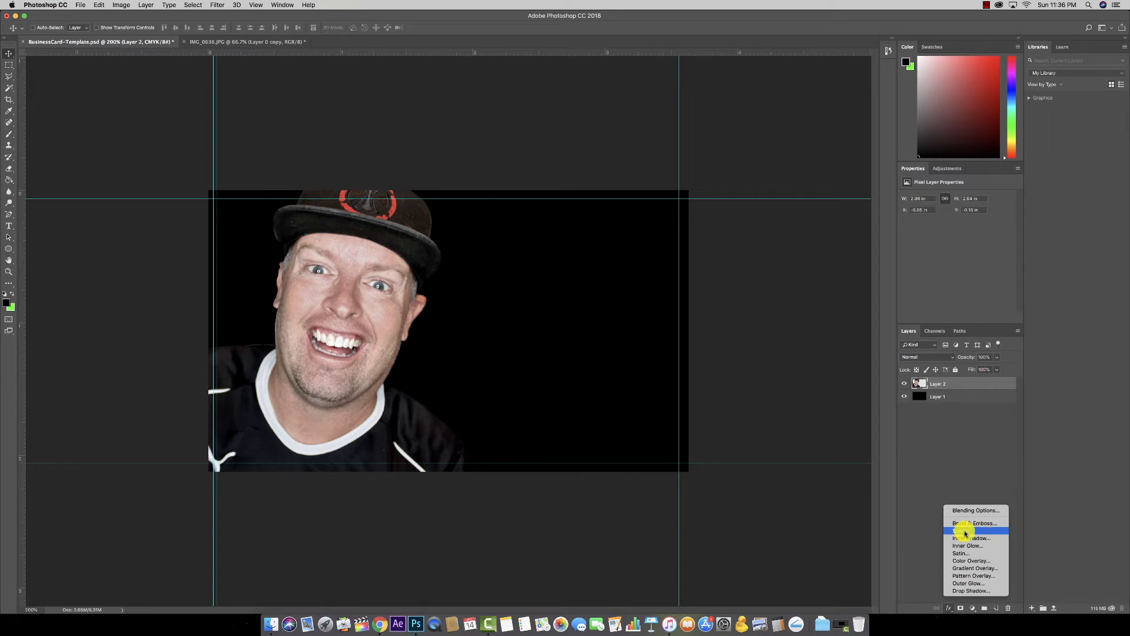
# Step: Add a Stroke layer effect to the Layer 2 portrait from the fx menu
pyautogui.click(948, 609)
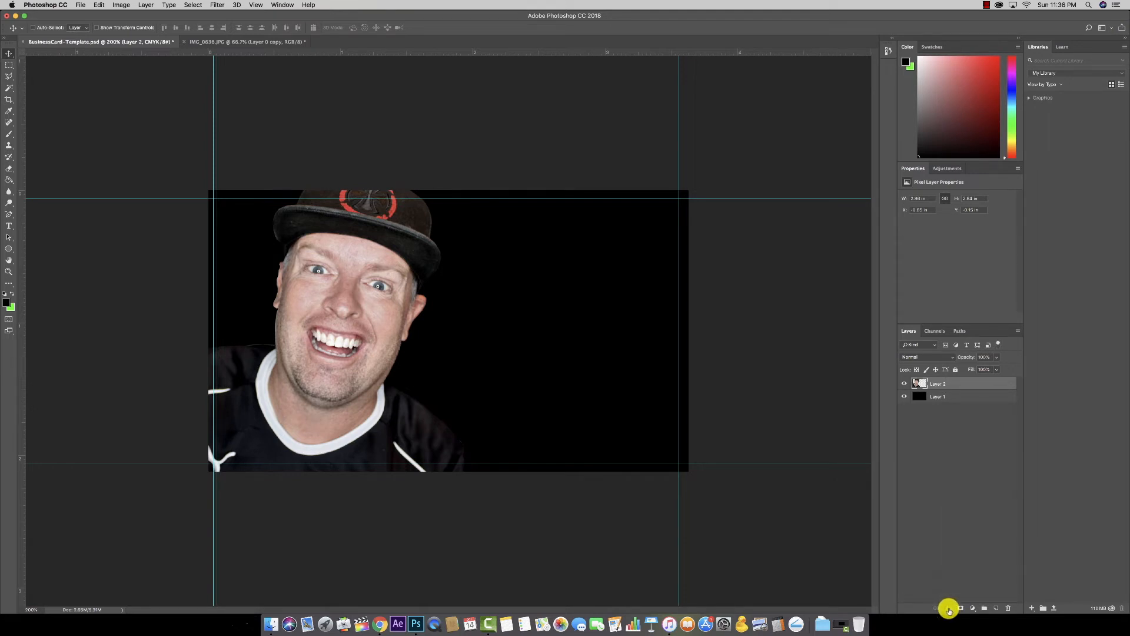
pyautogui.click(948, 609)
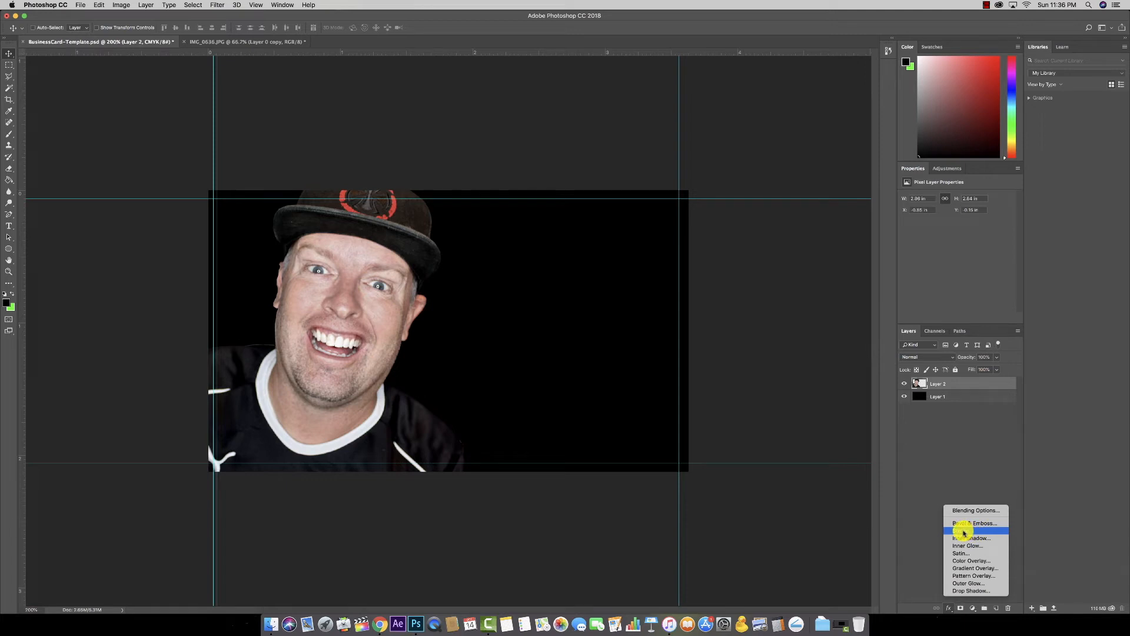
pyautogui.click(964, 532)
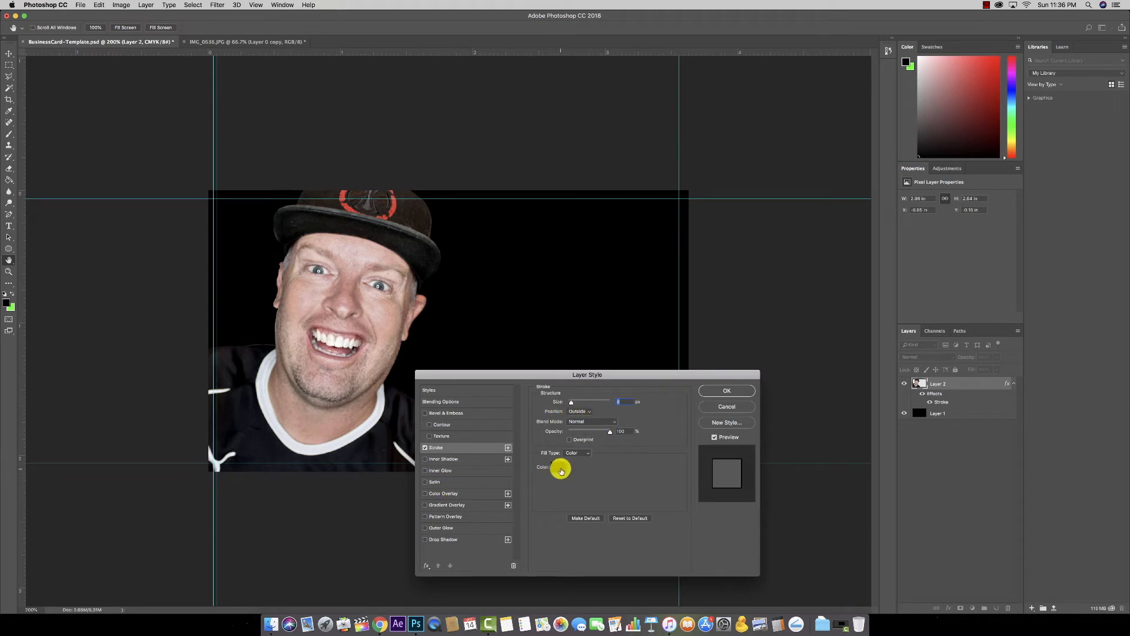
# Step: Set the stroke colour to white
pyautogui.click(561, 469)
pyautogui.moveTo(469, 285); pyautogui.dragTo(439, 236)
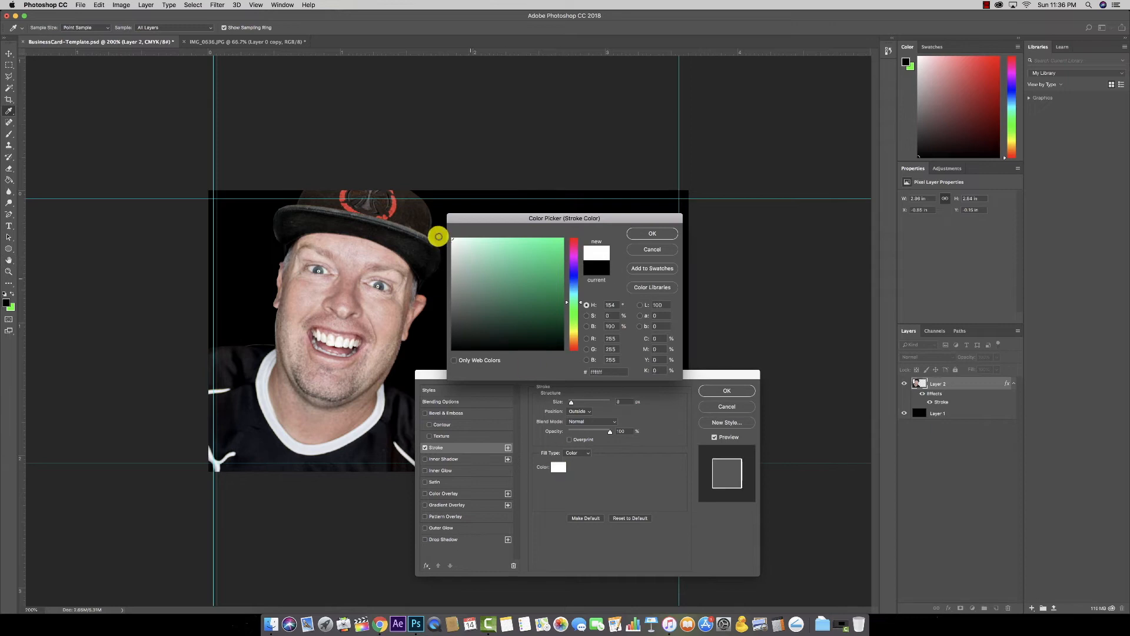
pyautogui.click(651, 234)
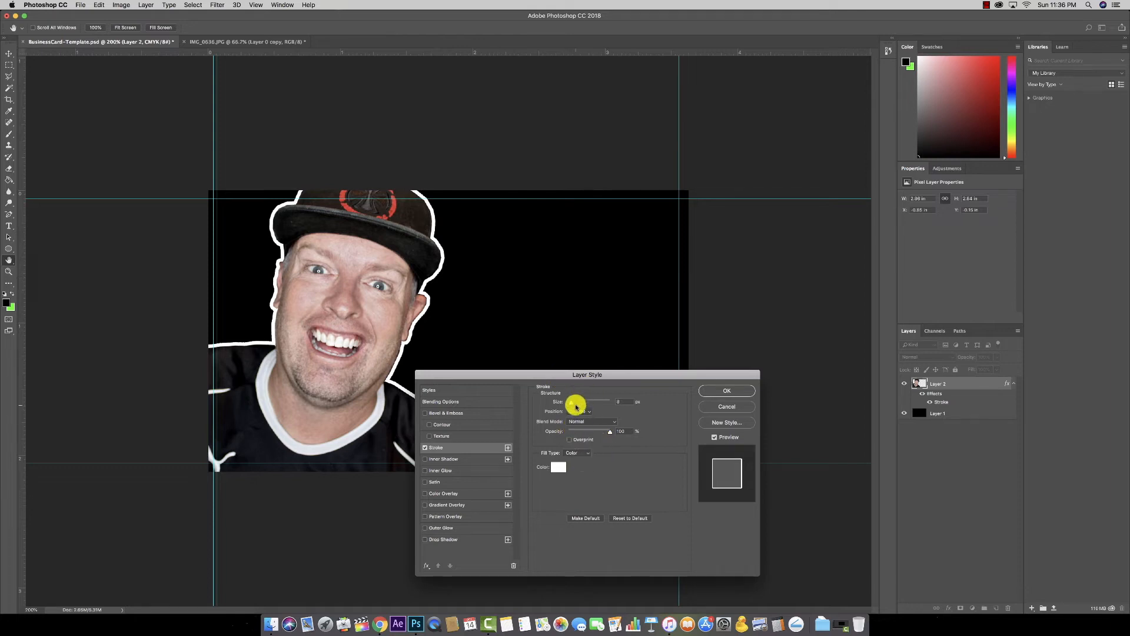
# Step: Centre the white stroke on the cut-out edge at about 8 px and apply it
pyautogui.moveTo(572, 404); pyautogui.dragTo(572, 405)
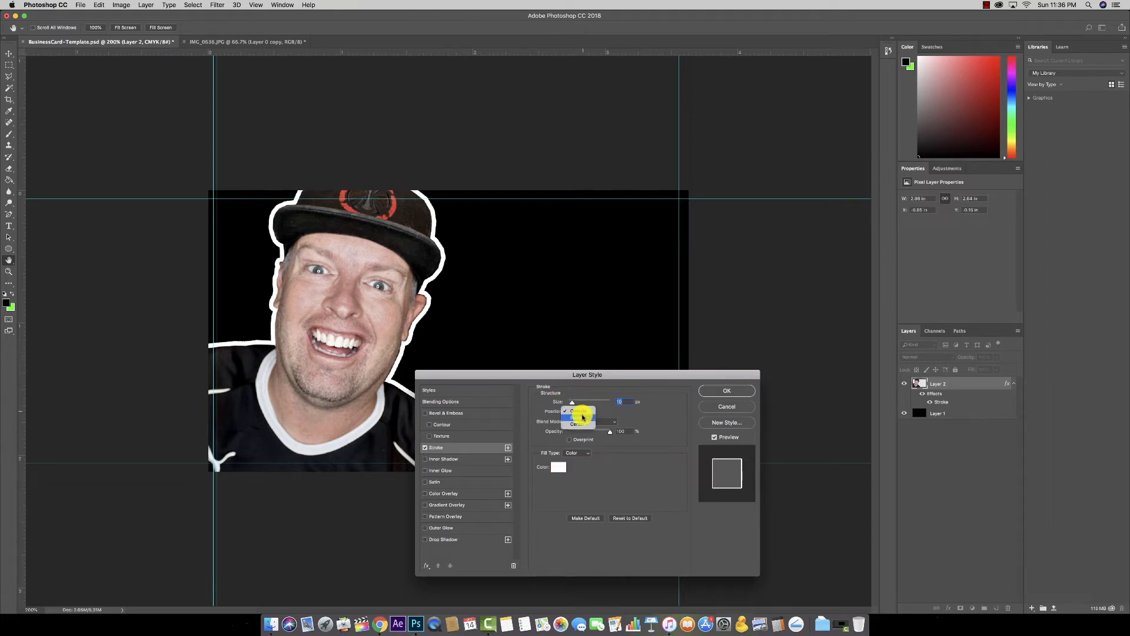
pyautogui.click(582, 417)
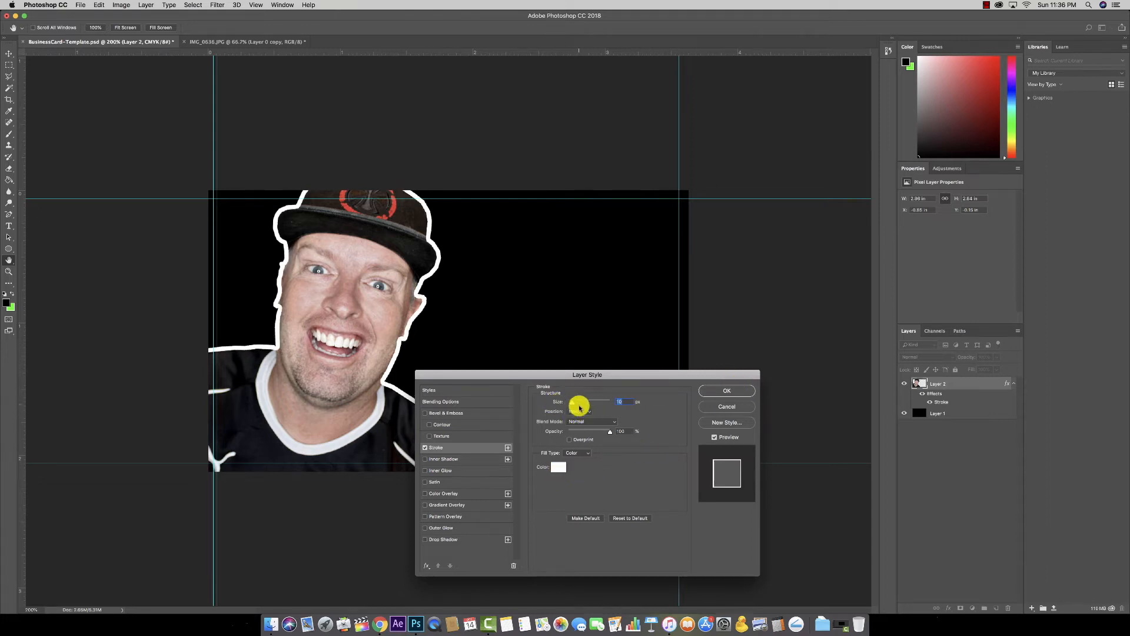
pyautogui.moveTo(570, 404); pyautogui.dragTo(568, 404)
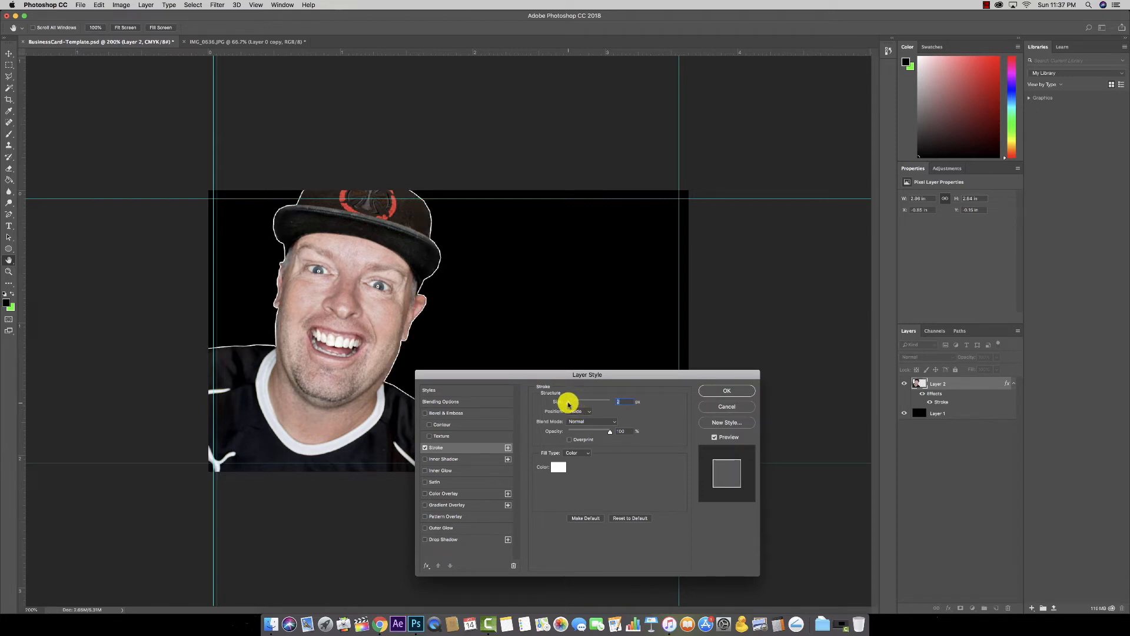
pyautogui.moveTo(568, 403); pyautogui.dragTo(569, 405)
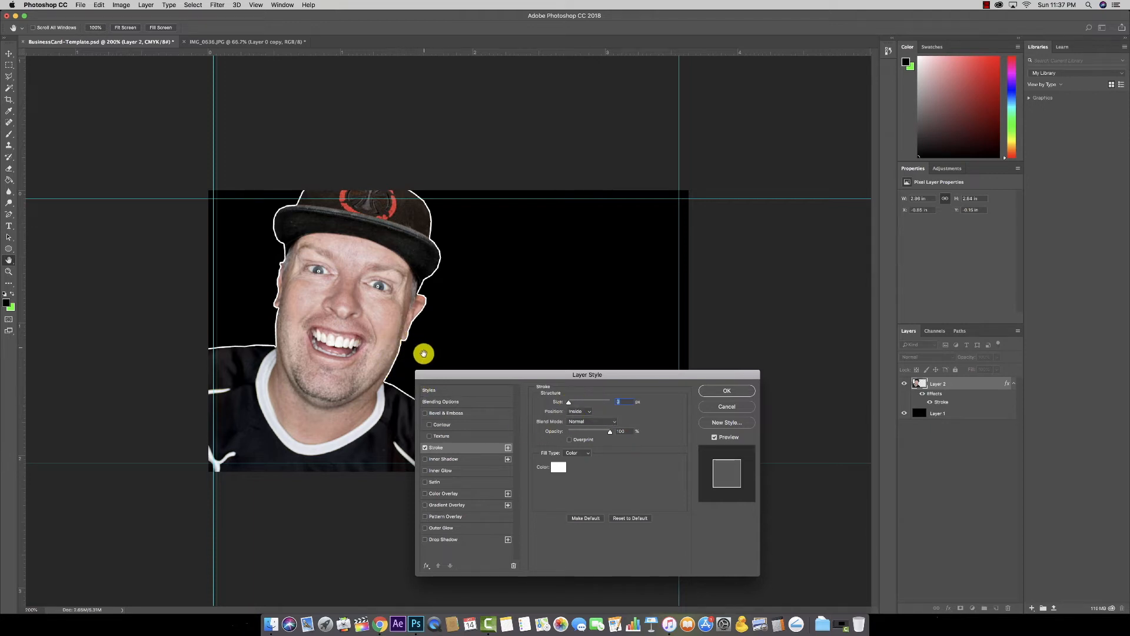
pyautogui.click(579, 411)
pyautogui.click(578, 418)
pyautogui.moveTo(568, 404); pyautogui.dragTo(569, 404)
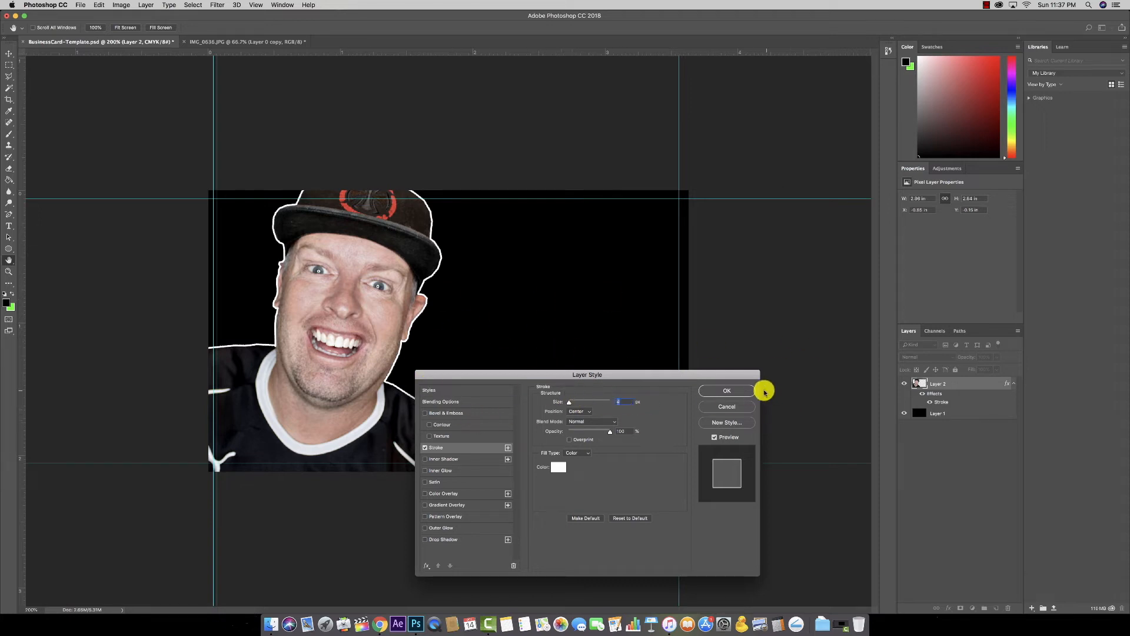
pyautogui.click(737, 390)
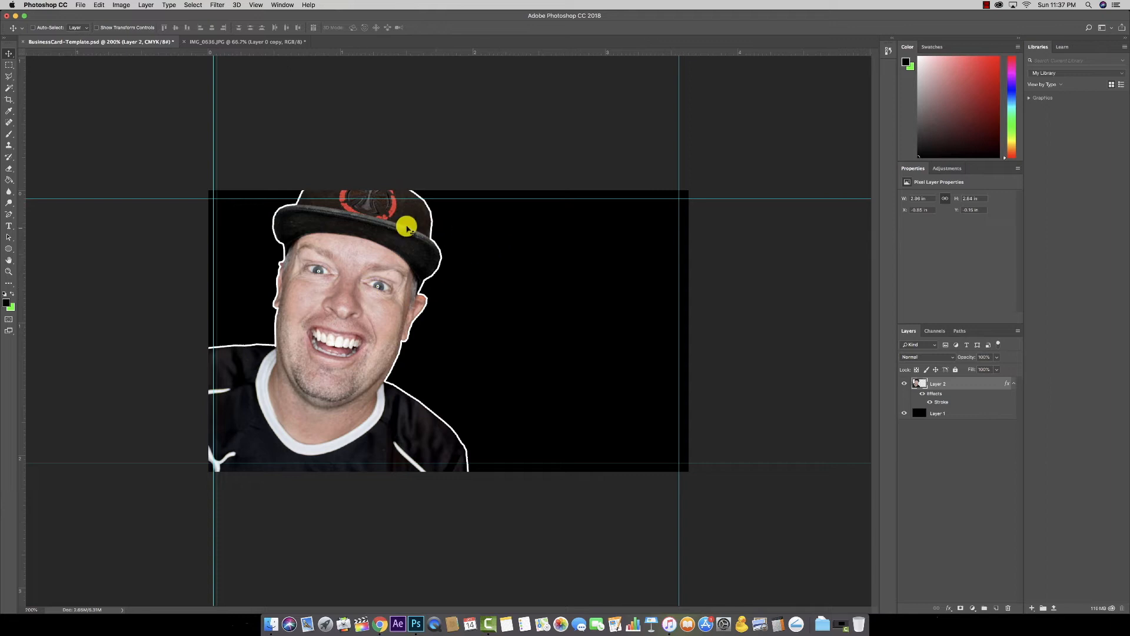
# Step: Select the black Layer 1 and open the foreground colour picker
pyautogui.click(946, 411)
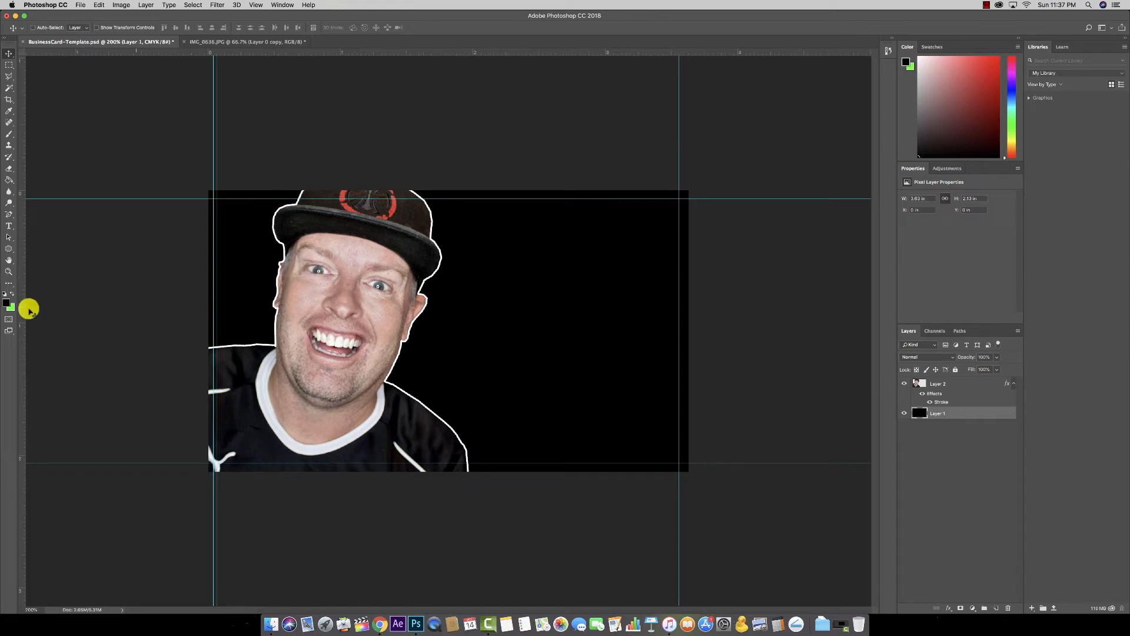
pyautogui.click(8, 304)
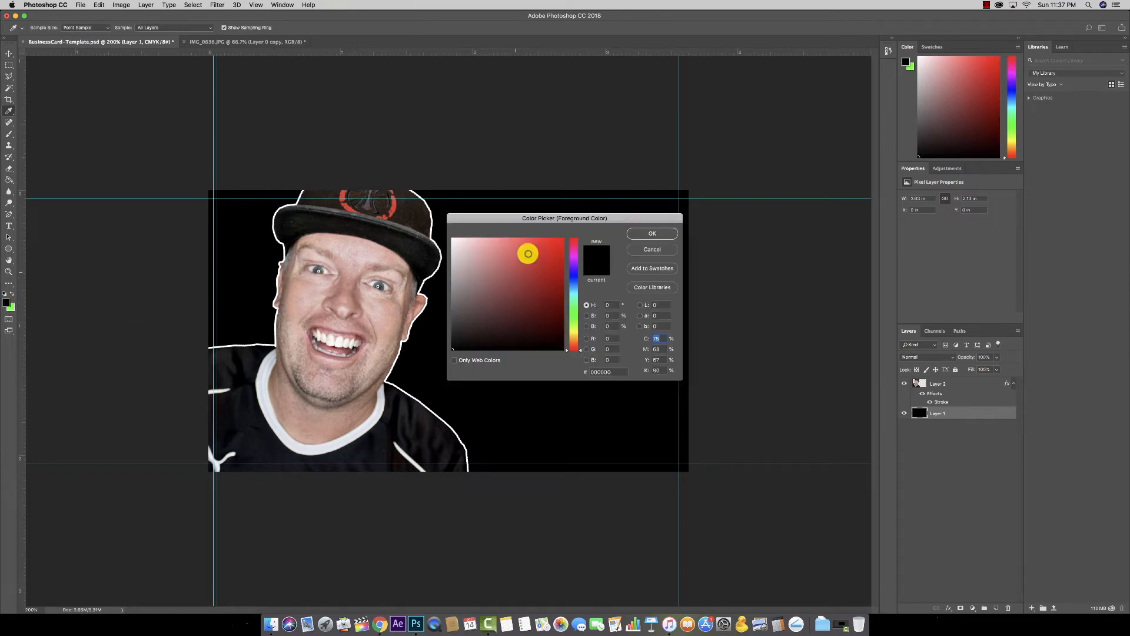
pyautogui.click(647, 269)
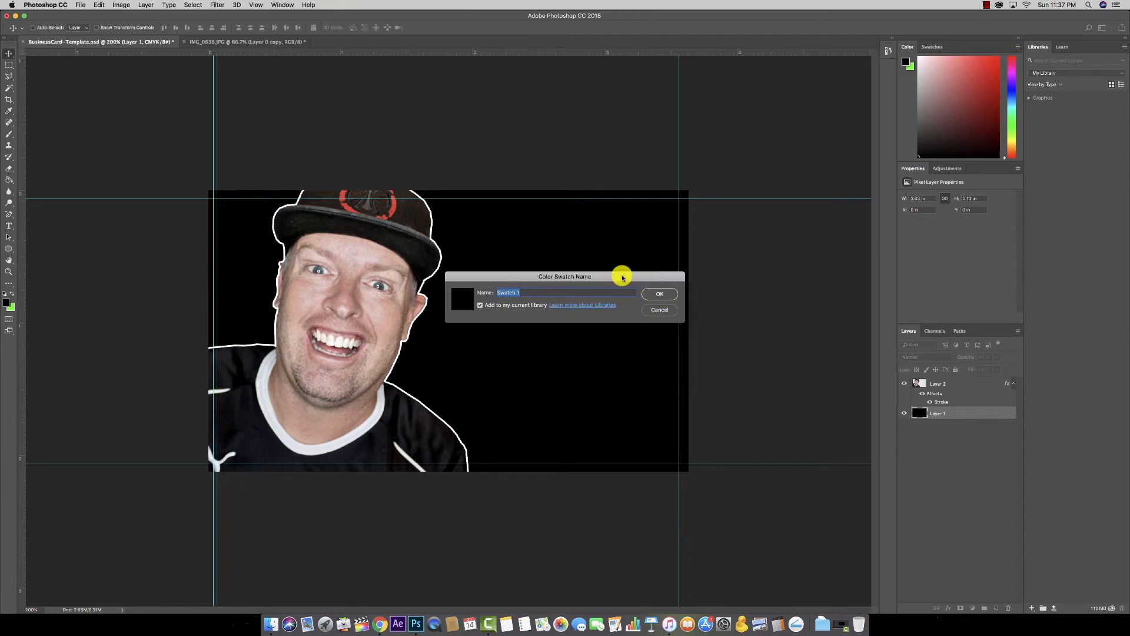
pyautogui.click(657, 310)
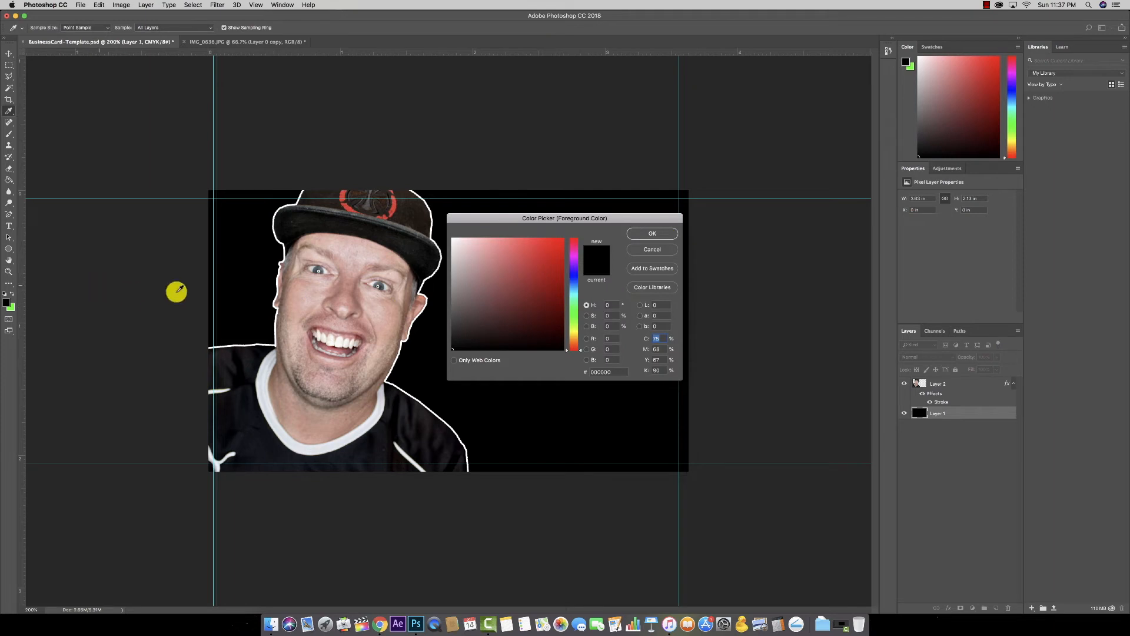
# Step: Browse the Color Libraries and choose the PANTONE solid coated book
pyautogui.click(642, 286)
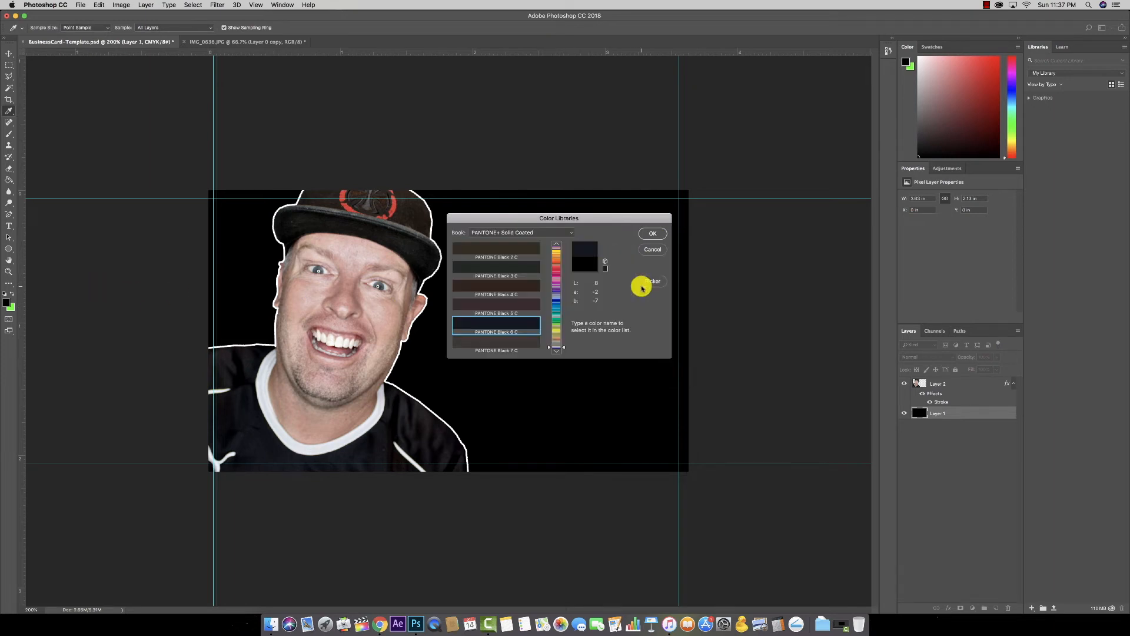
pyautogui.click(555, 254)
pyautogui.click(555, 264)
pyautogui.click(557, 292)
pyautogui.click(557, 314)
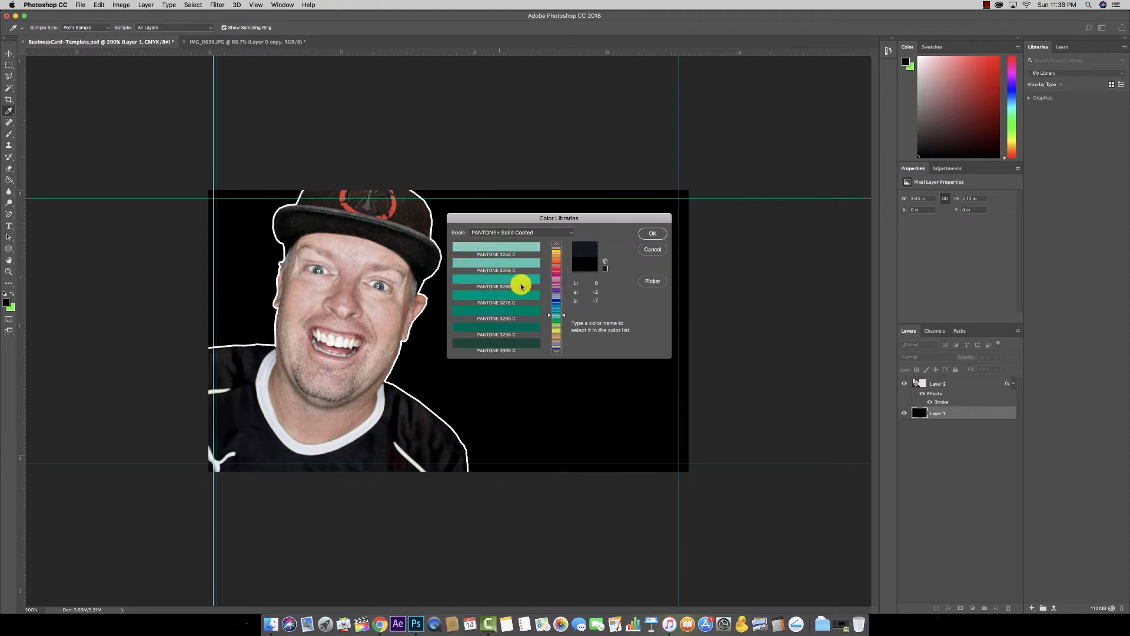
pyautogui.click(564, 233)
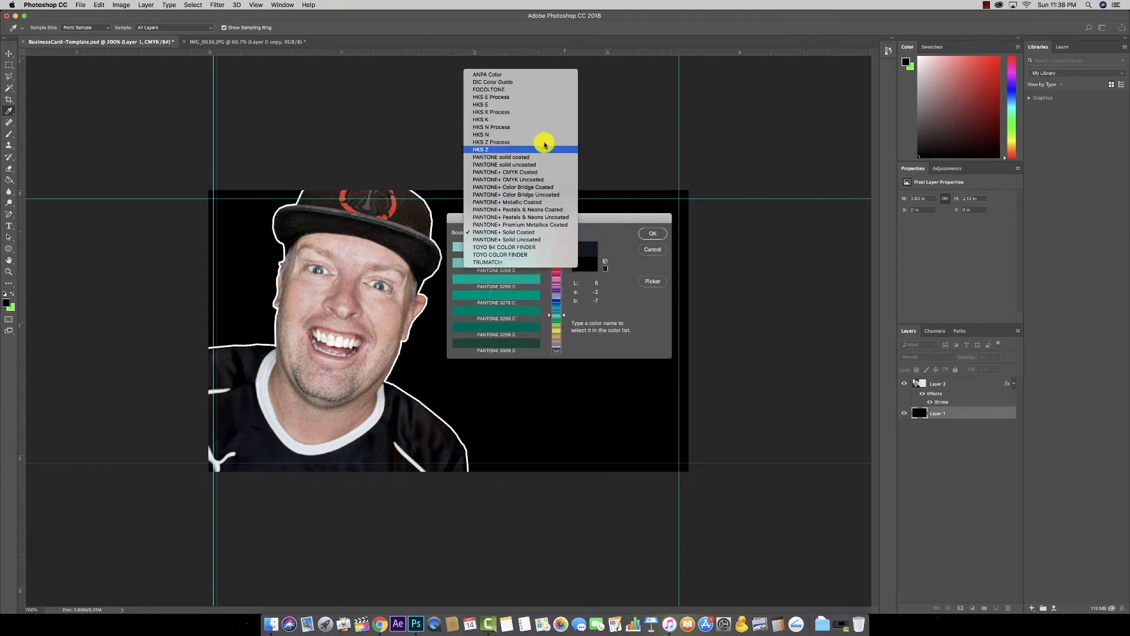
pyautogui.click(581, 239)
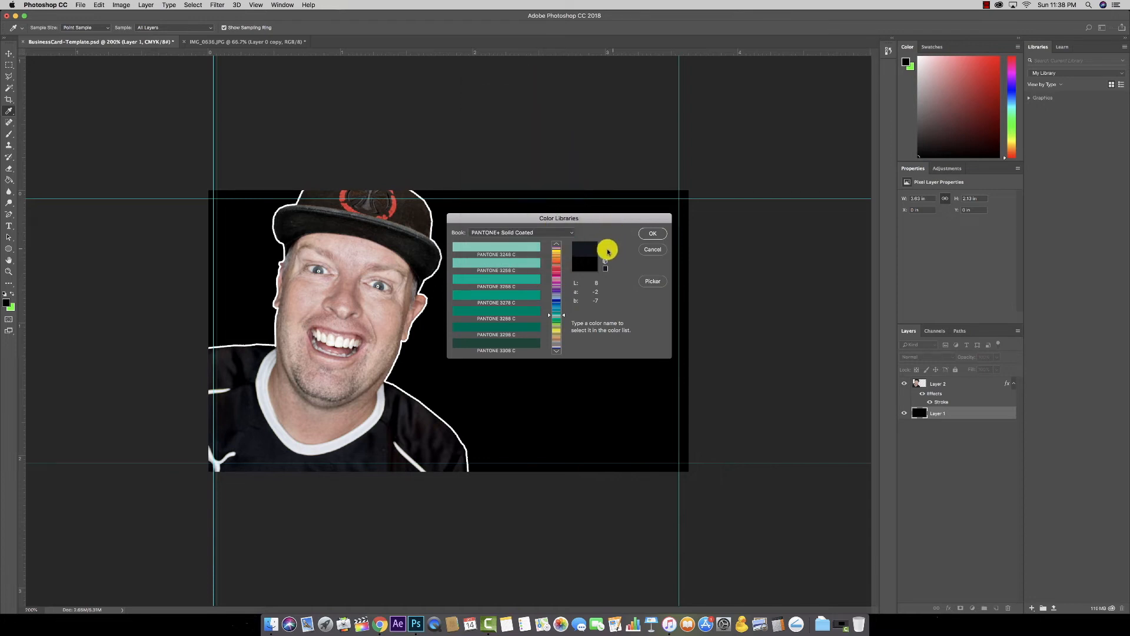
pyautogui.click(519, 232)
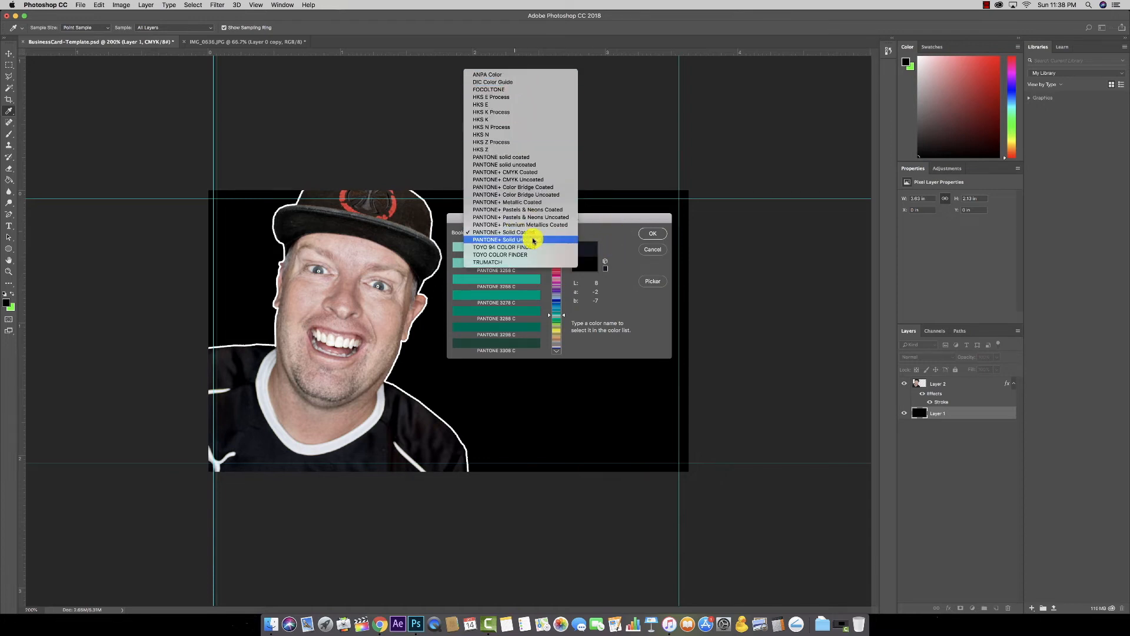
pyautogui.click(618, 234)
pyautogui.click(496, 233)
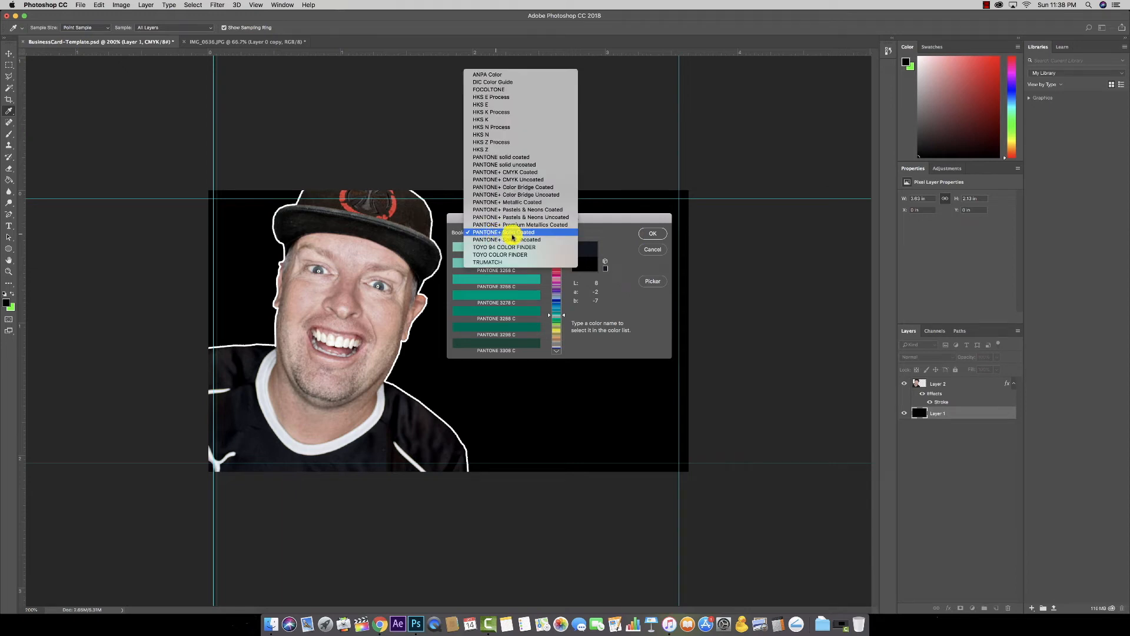
pyautogui.click(530, 159)
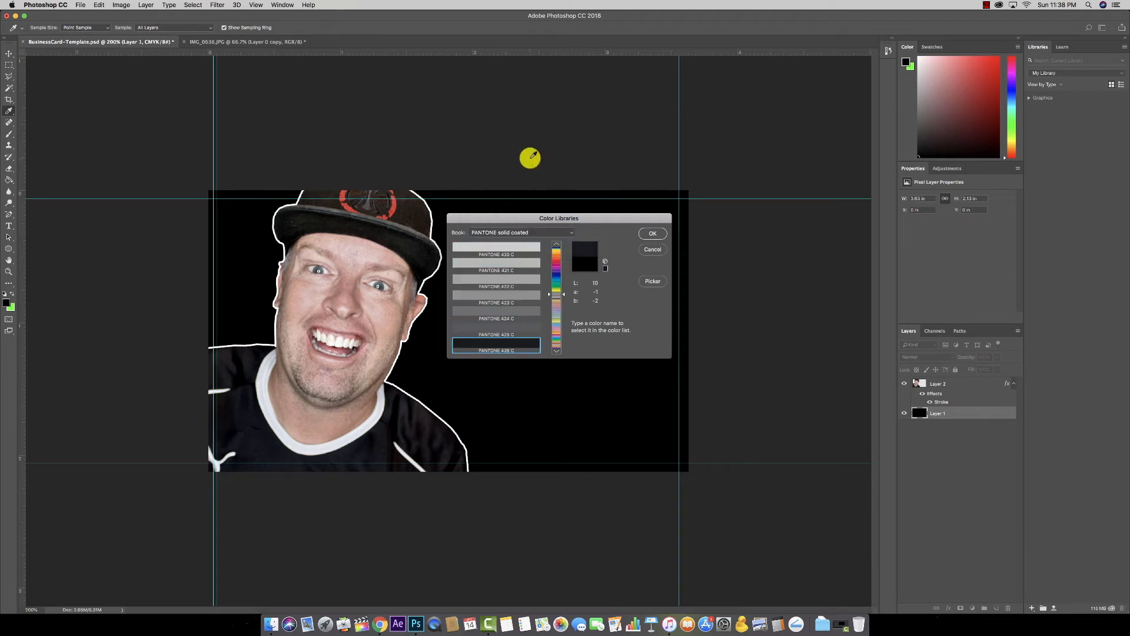
# Step: Back in the picker, set the foreground colour to a dark blue
pyautogui.click(652, 281)
pyautogui.click(558, 260)
pyautogui.moveTo(558, 261); pyautogui.dragTo(560, 293)
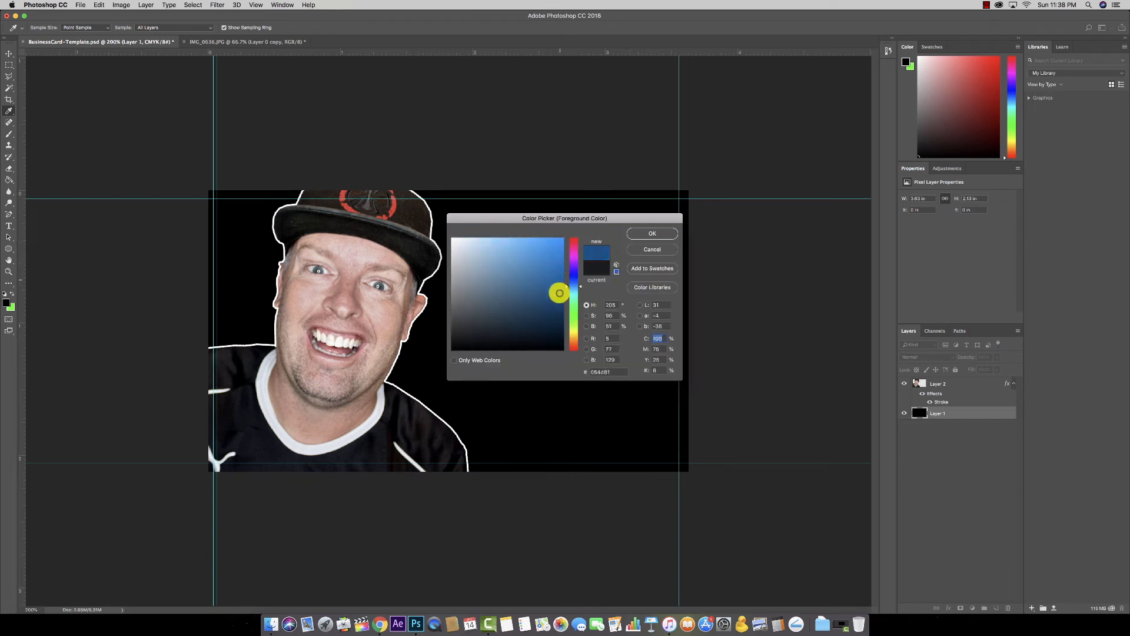
pyautogui.click(653, 234)
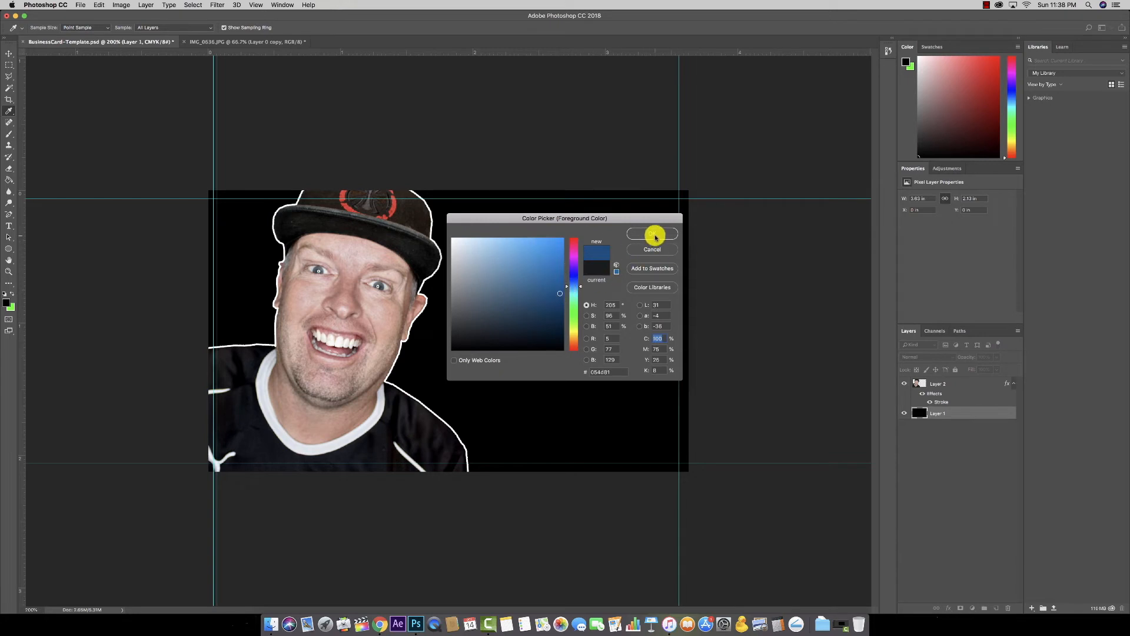
pyautogui.press('v')
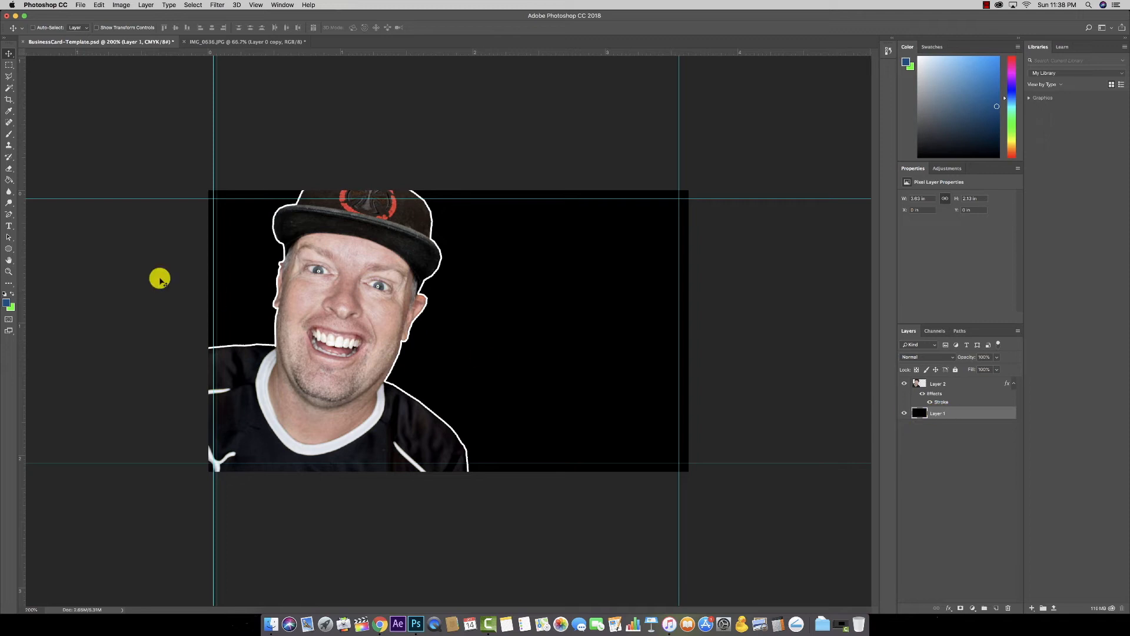
# Step: Swap the foreground and background colours, leaving the dark blue as background
pyautogui.click(13, 297)
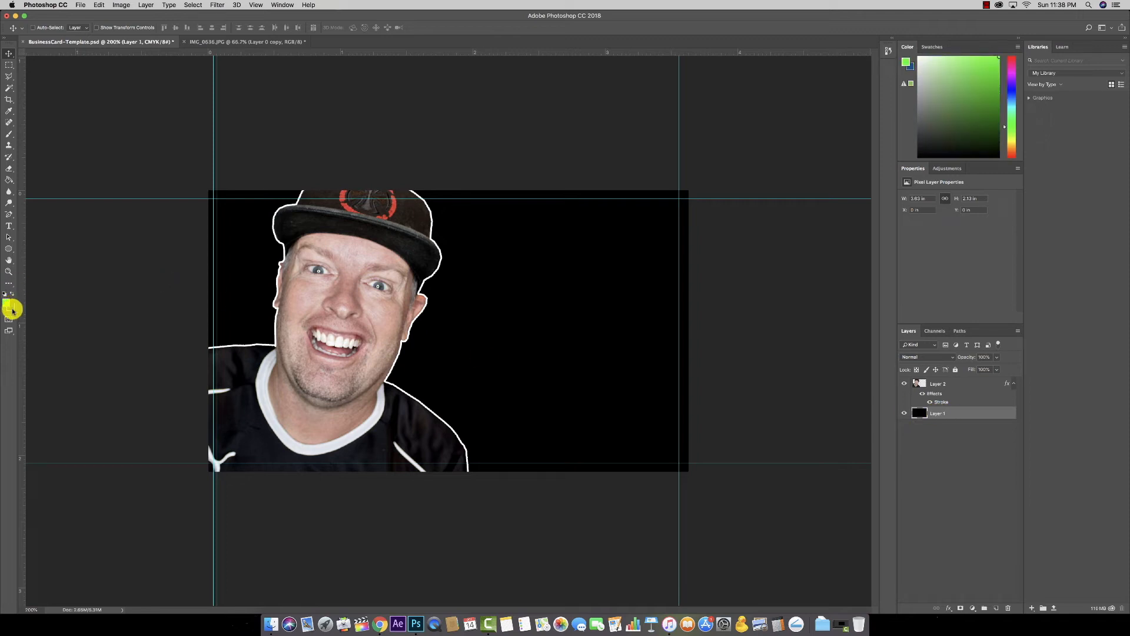
pyautogui.click(11, 297)
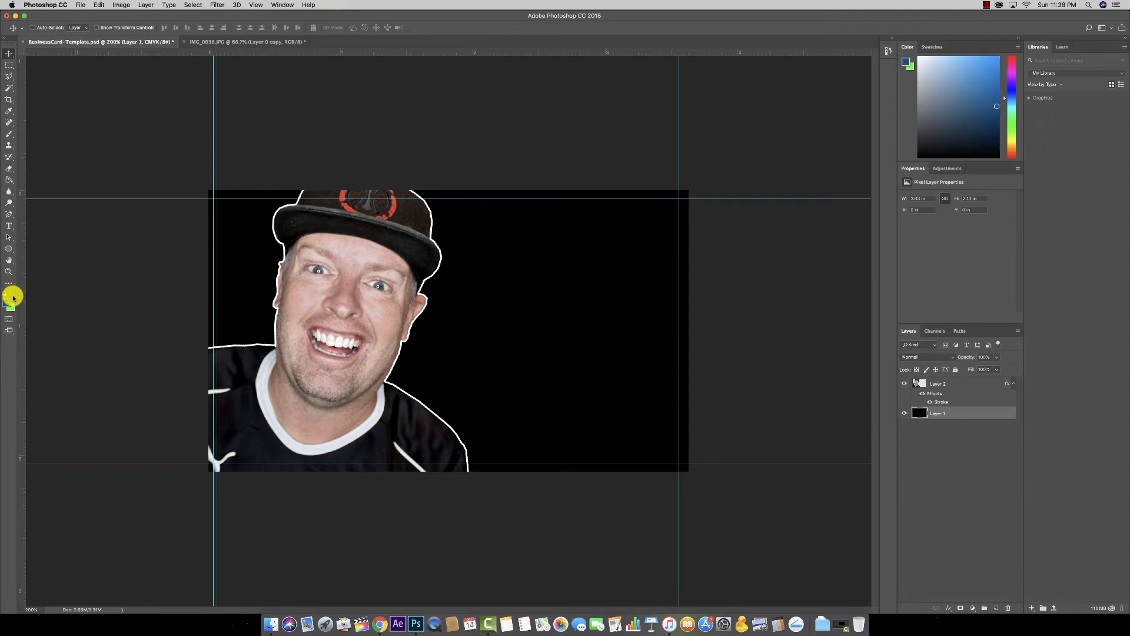
pyautogui.click(12, 294)
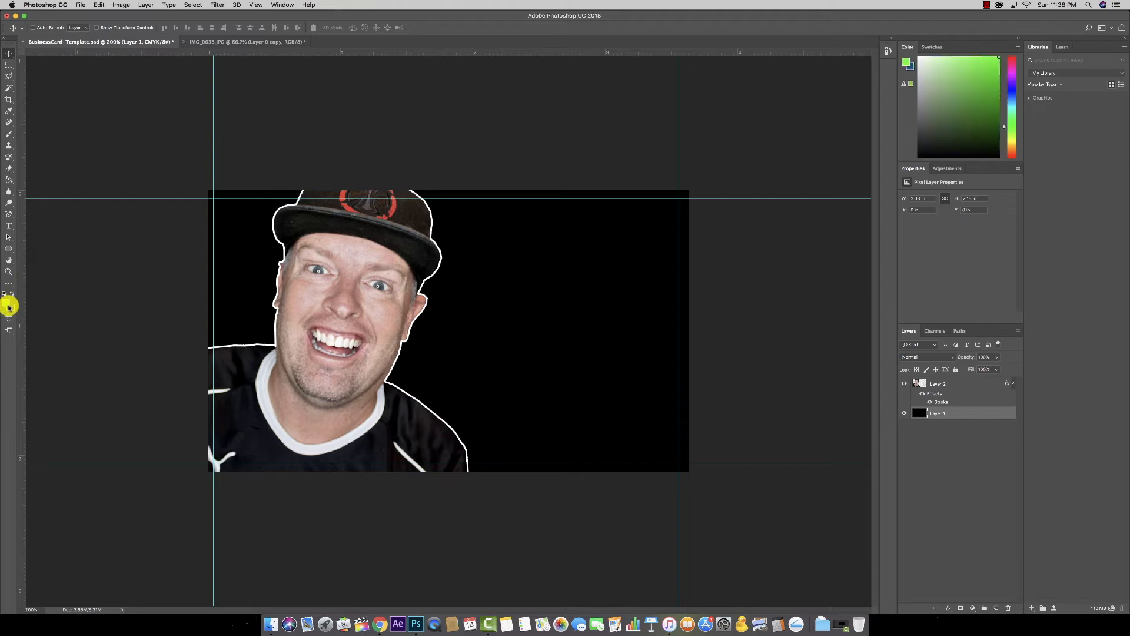
pyautogui.click(11, 297)
pyautogui.click(13, 297)
# Step: Make the foreground a brighter medium blue and select the Gradient Tool
pyautogui.click(8, 302)
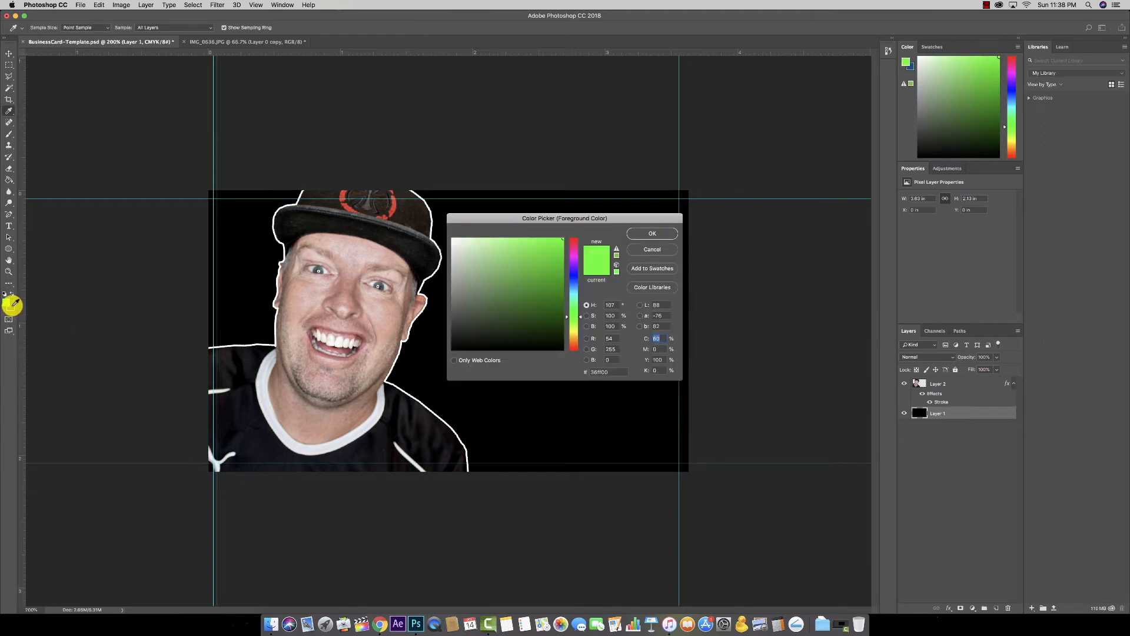
pyautogui.click(13, 307)
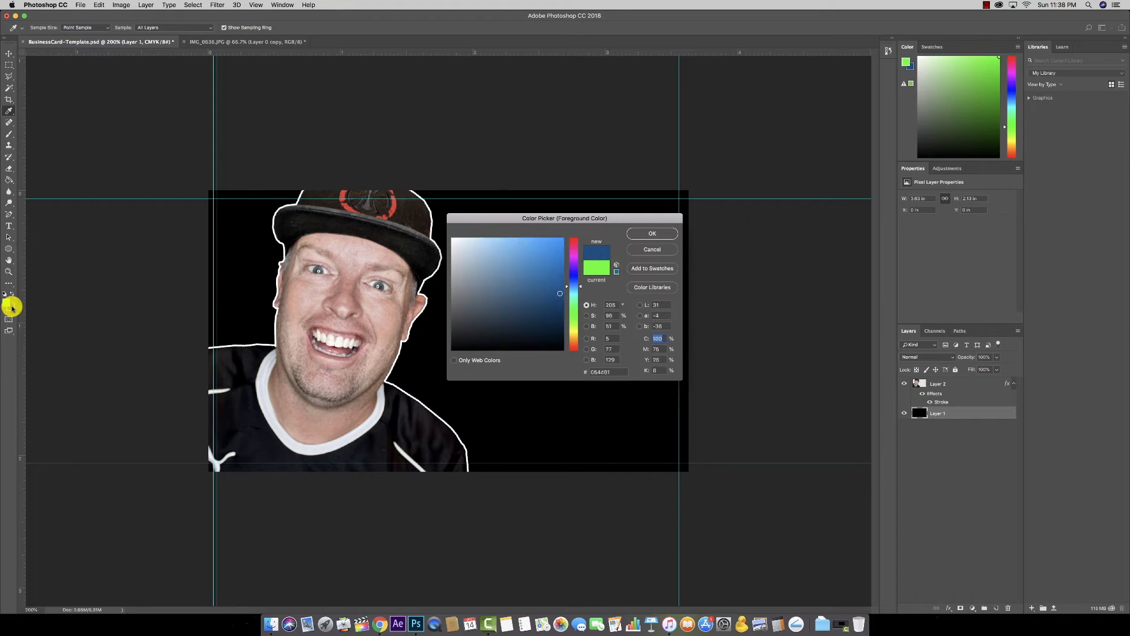
pyautogui.moveTo(550, 295); pyautogui.dragTo(560, 262)
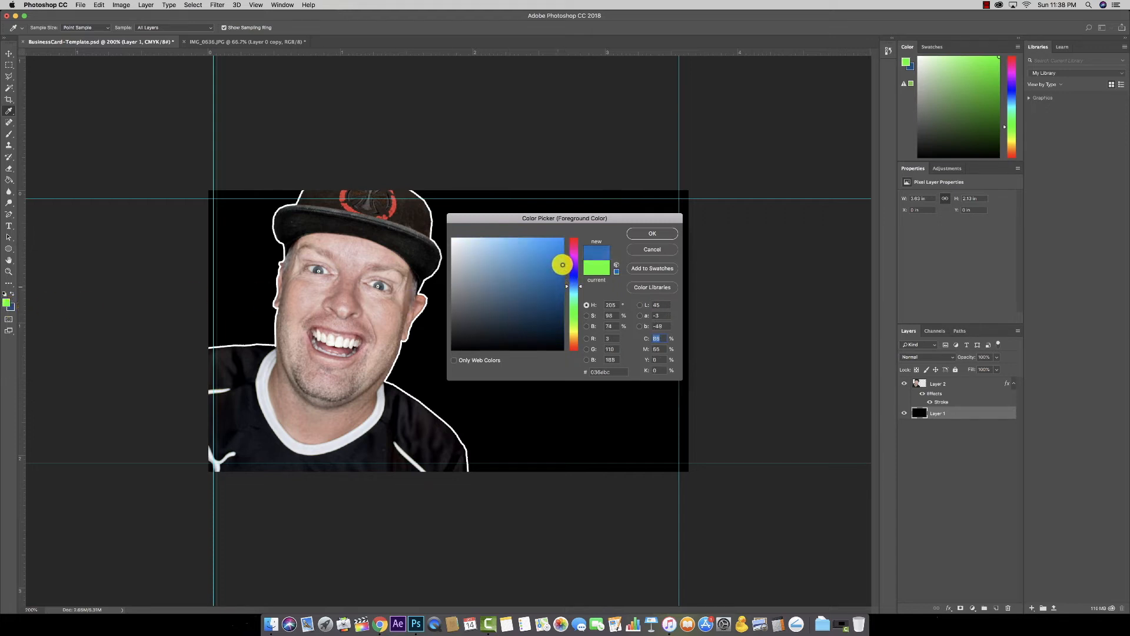
pyautogui.click(653, 232)
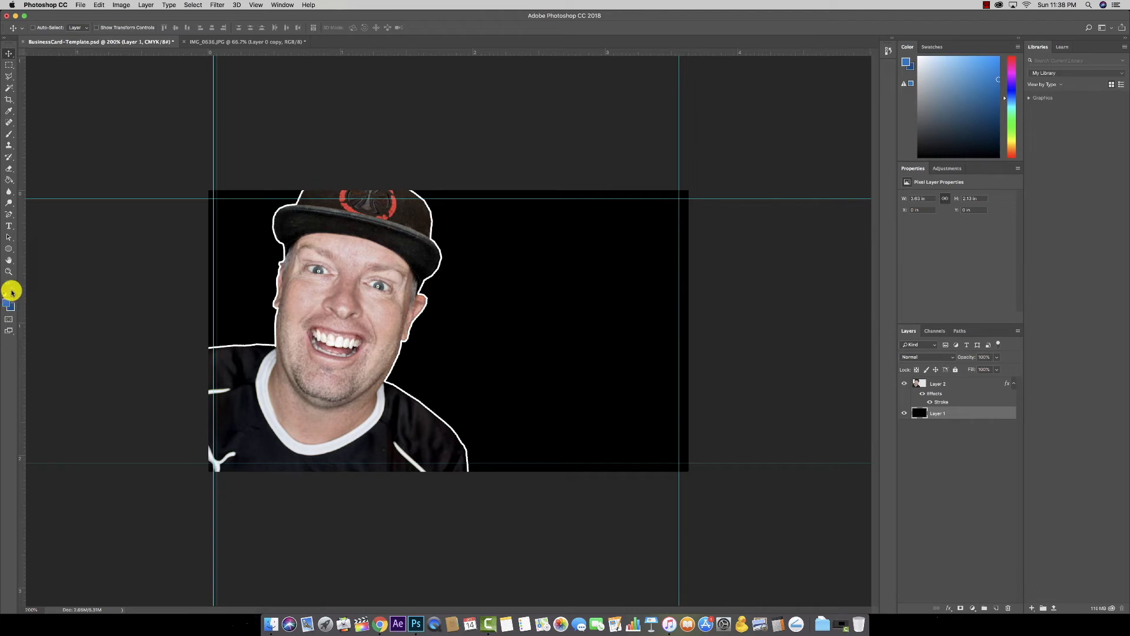
pyautogui.click(7, 183)
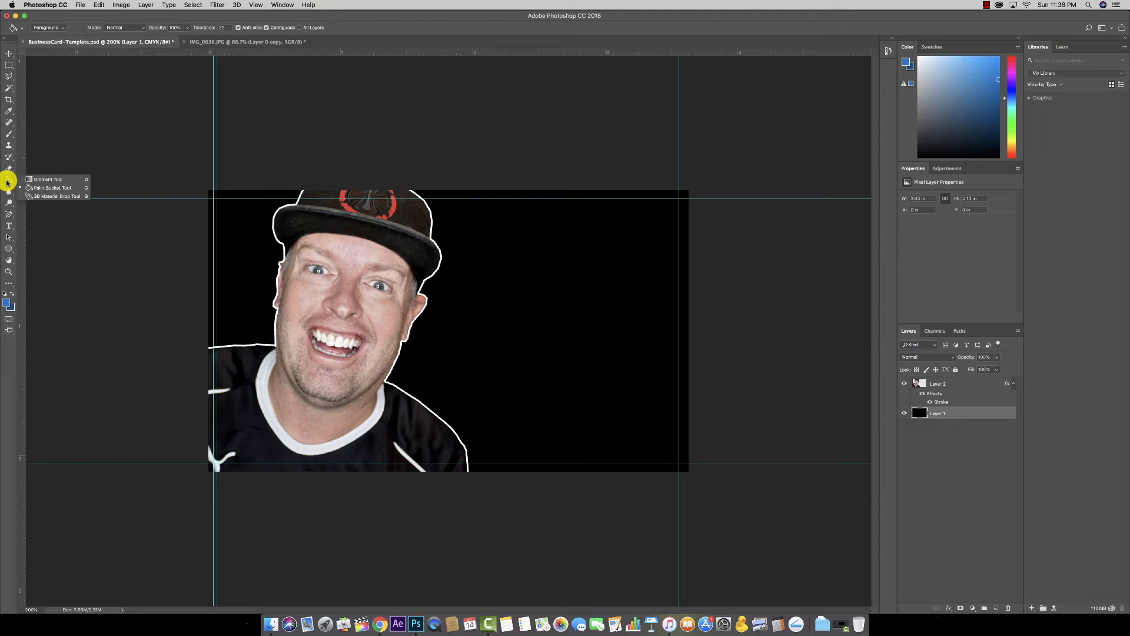
pyautogui.click(62, 178)
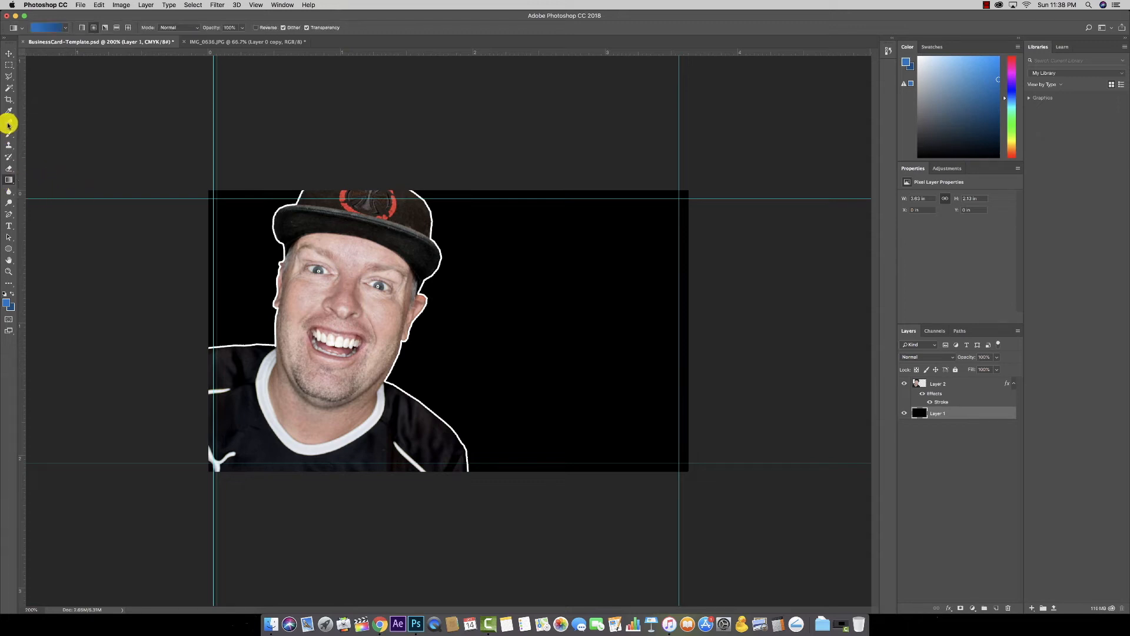
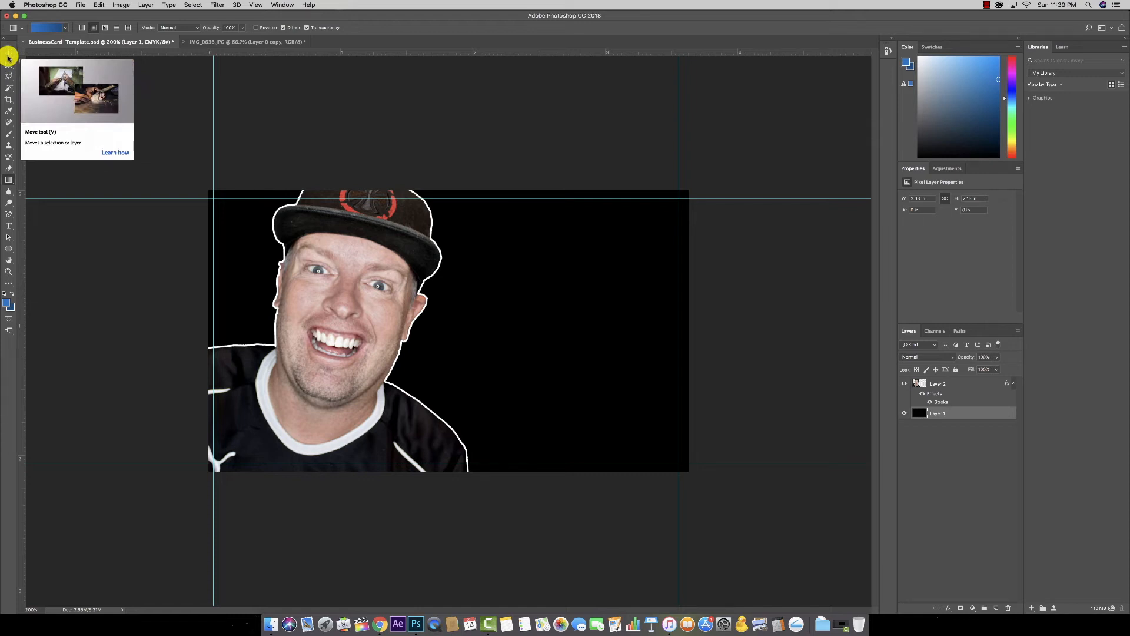
# Step: Select the Gradient Tool from its toolbar group
pyautogui.click(9, 57)
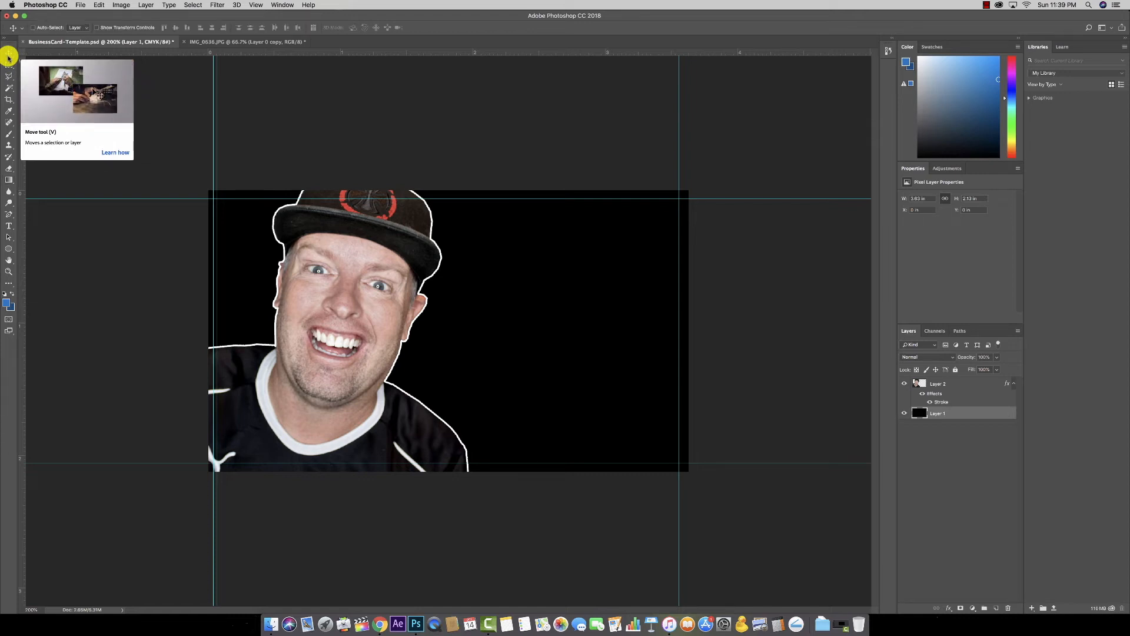
pyautogui.click(9, 67)
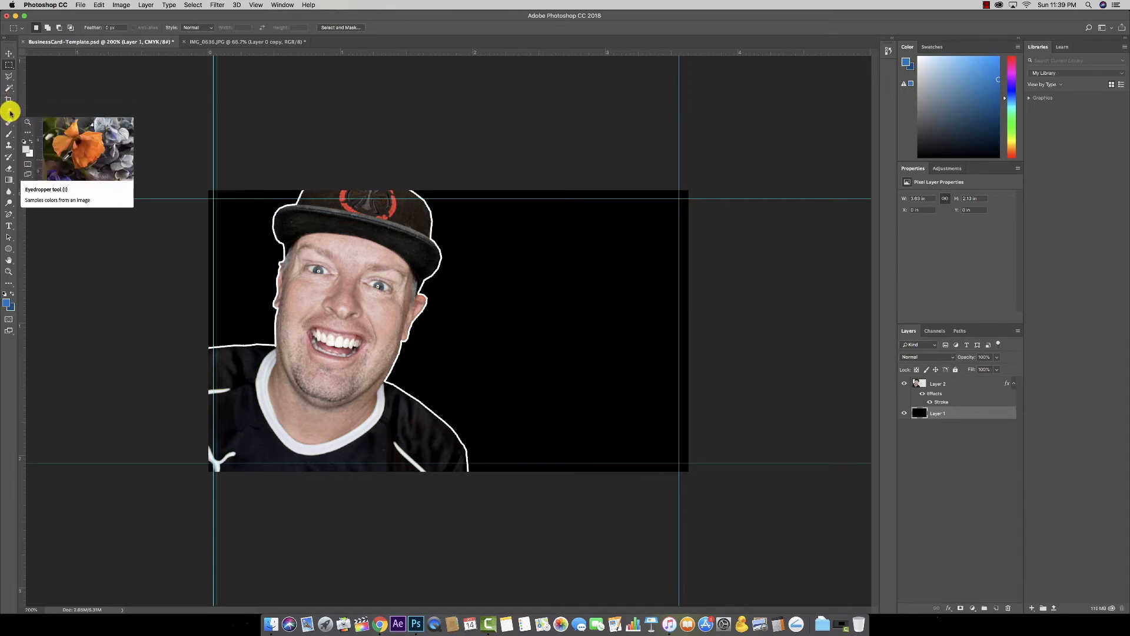
pyautogui.click(8, 176)
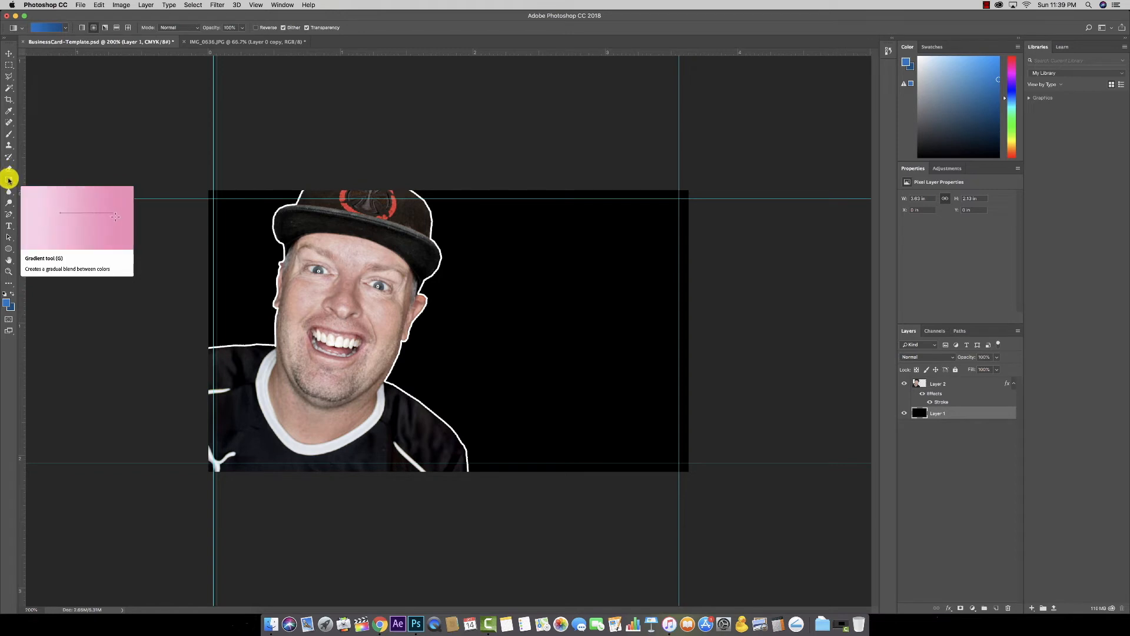
pyautogui.rightClick(9, 179)
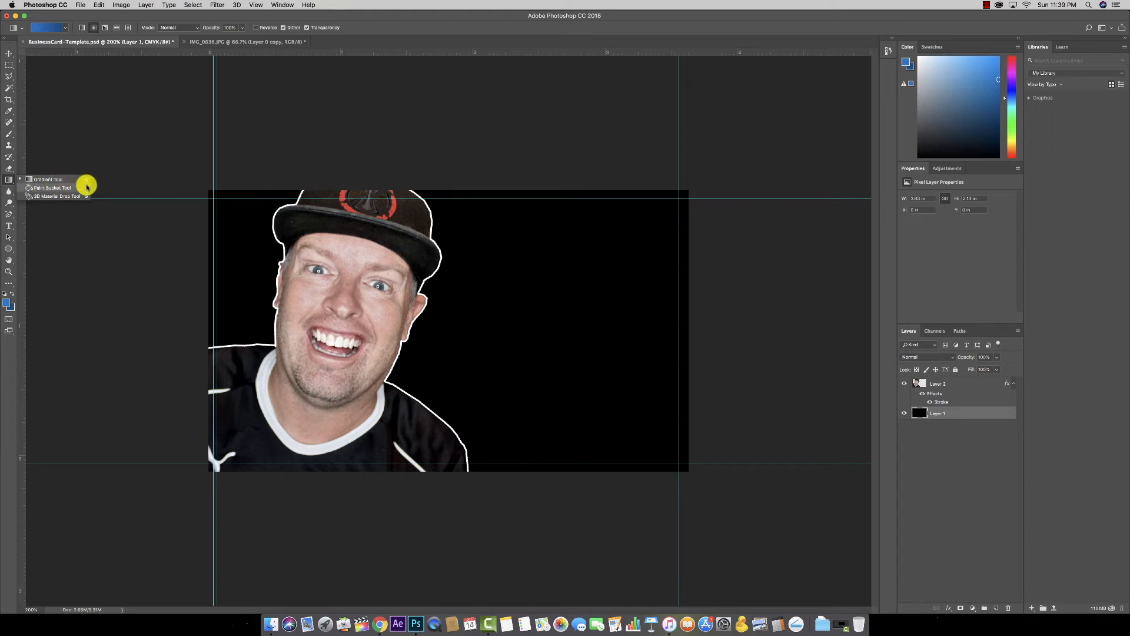
pyautogui.click(50, 179)
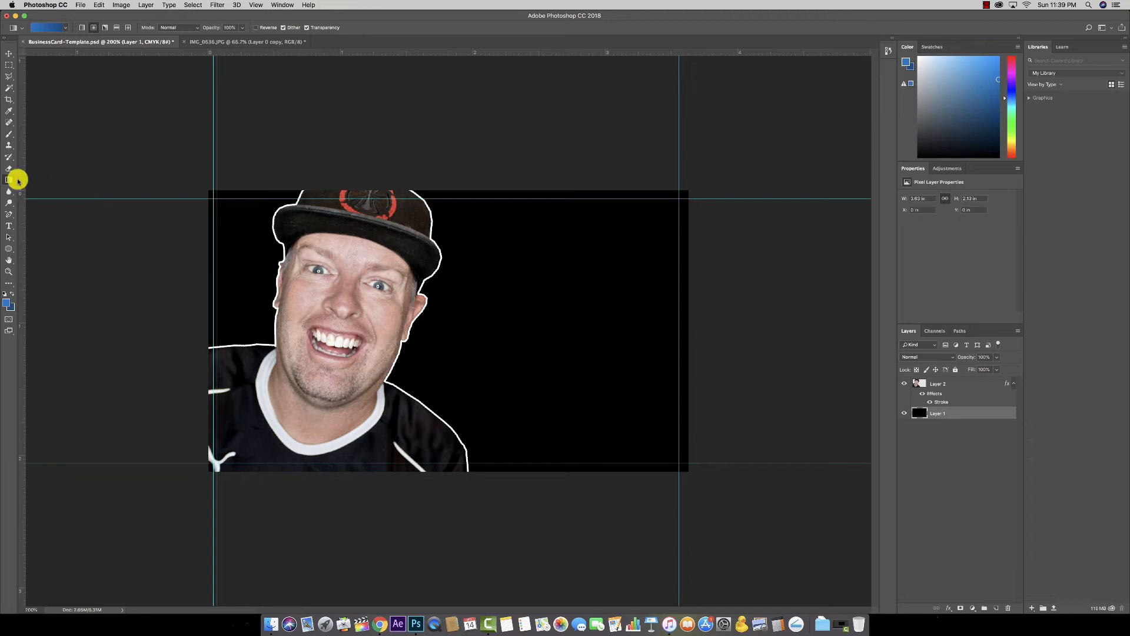
# Step: Set the gradient type to Radial Gradient in the options bar
pyautogui.click(94, 28)
pyautogui.click(65, 27)
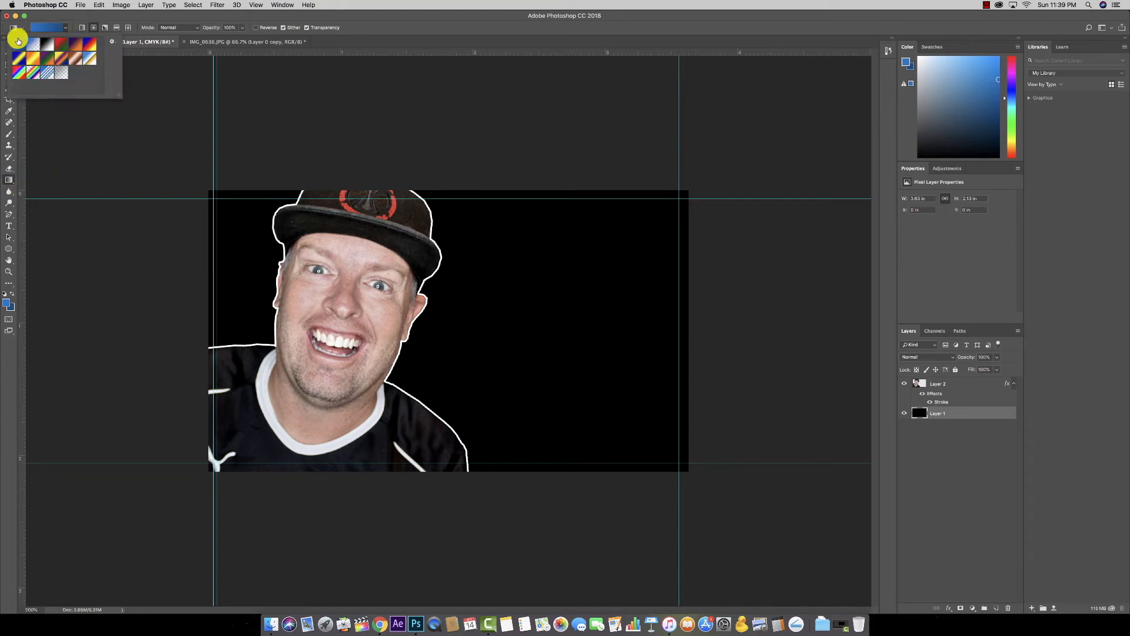
pyautogui.click(66, 29)
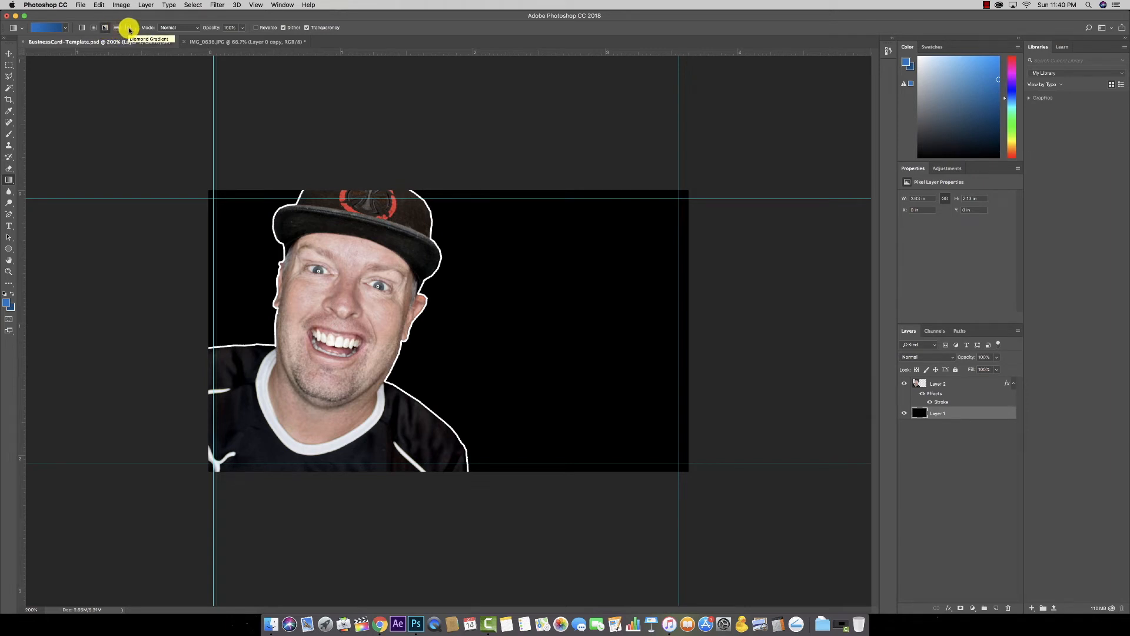
pyautogui.click(111, 28)
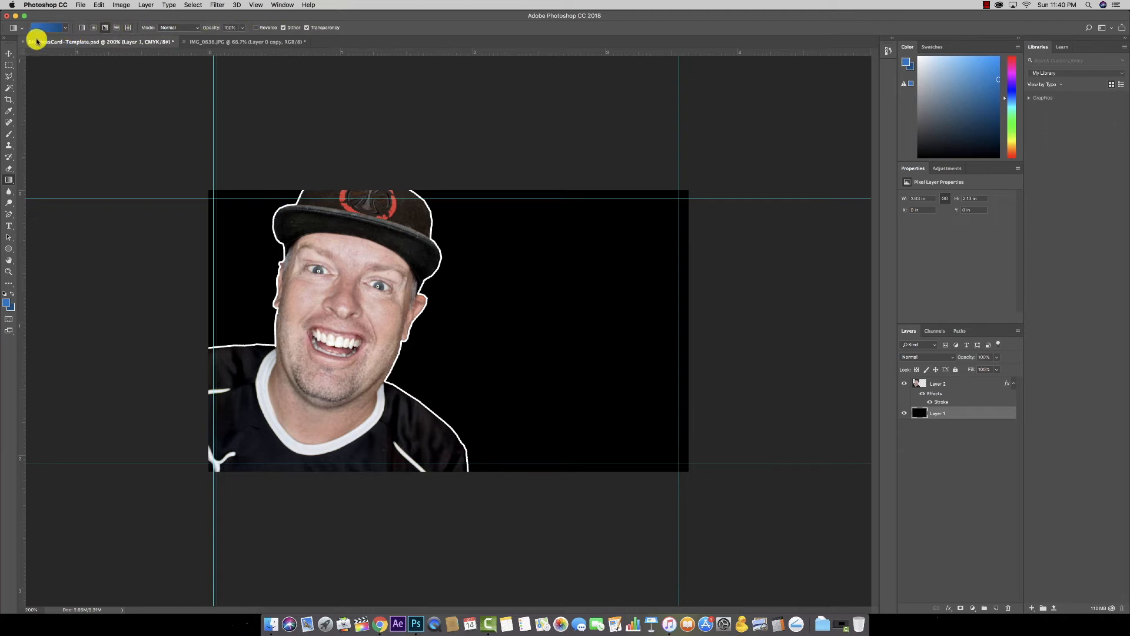
pyautogui.click(92, 28)
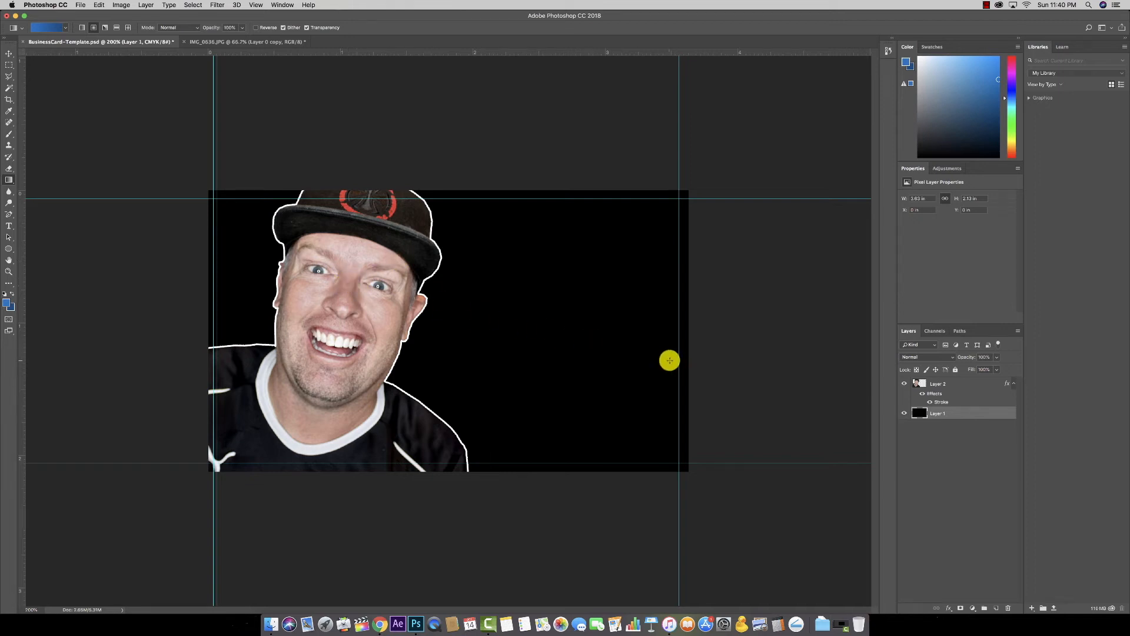
# Step: Paint a blue radial gradient on Layer 2, redrawing it centred toward the upper right
pyautogui.click(951, 383)
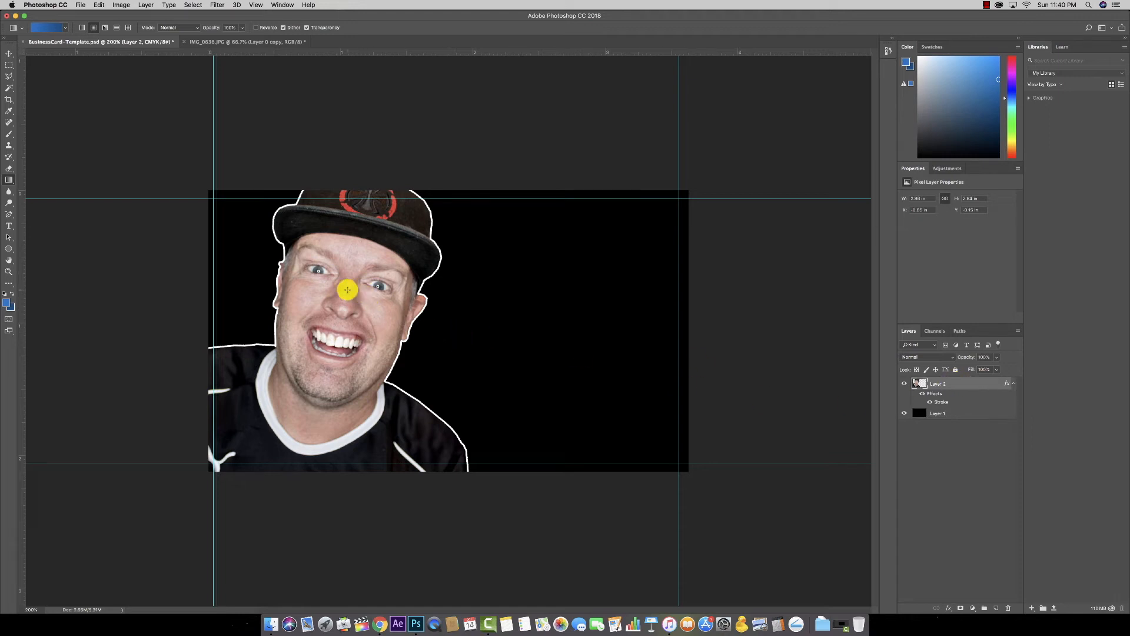
pyautogui.moveTo(339, 283); pyautogui.dragTo(595, 386)
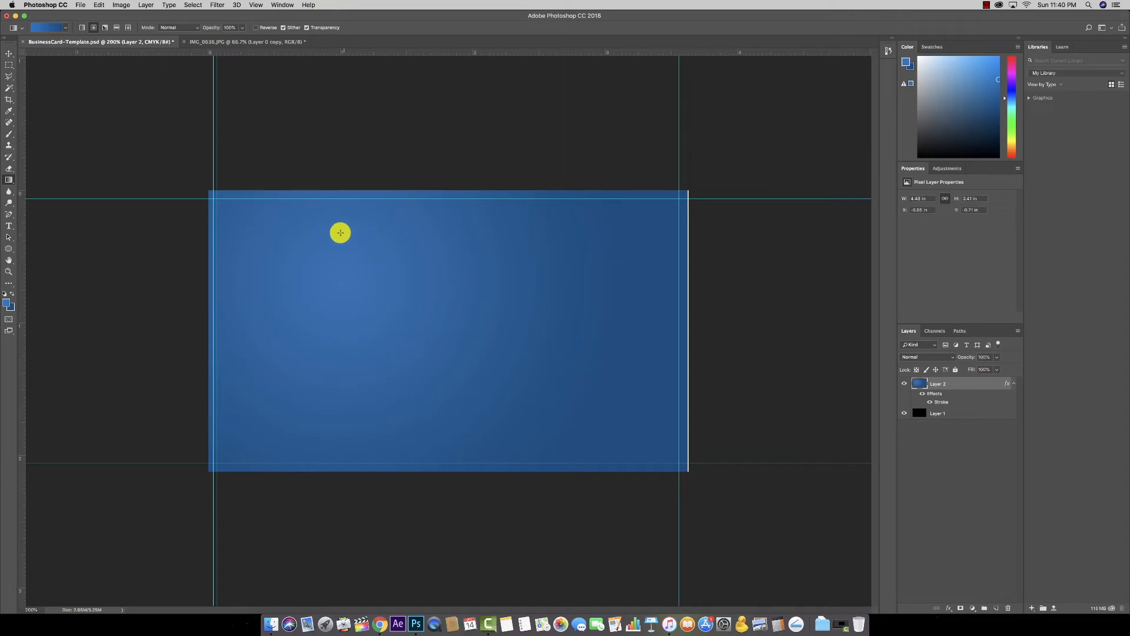
pyautogui.press('super+z')
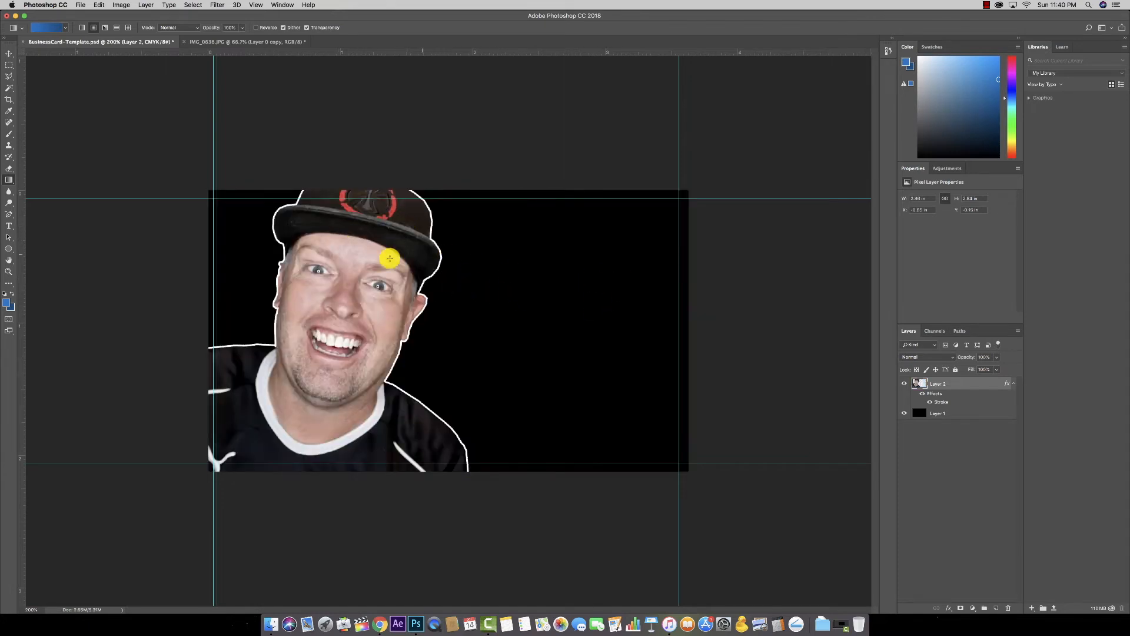
pyautogui.moveTo(350, 262); pyautogui.dragTo(543, 336)
pyautogui.moveTo(588, 248); pyautogui.dragTo(431, 348)
# Step: Undo to compare gradient versions, then revert to the Stroke state in History
pyautogui.press('super+z')
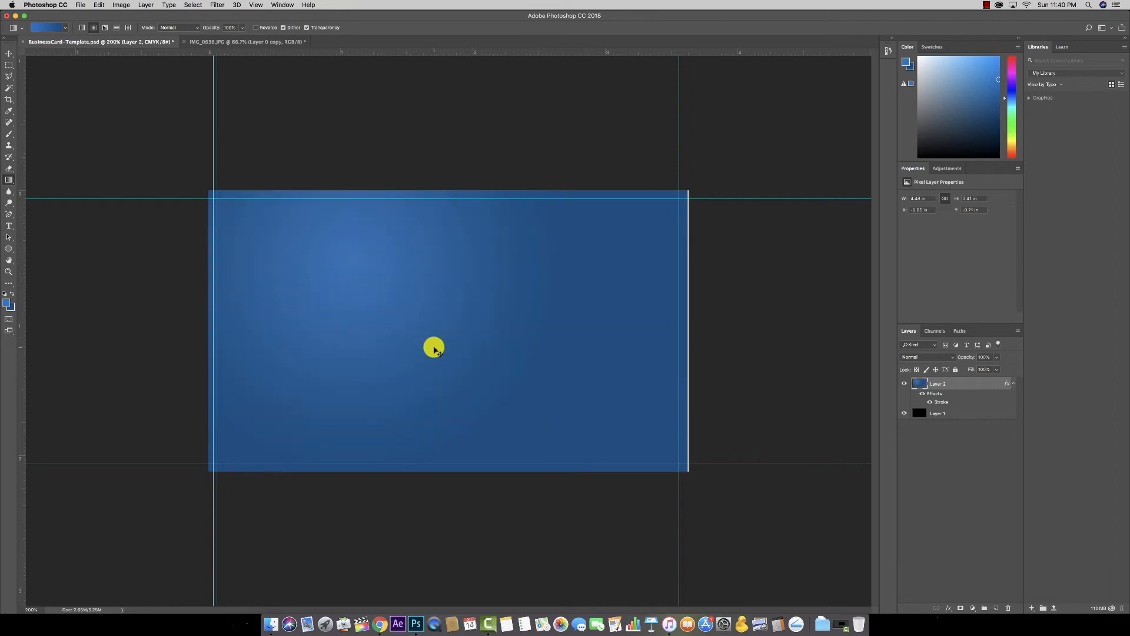
pyautogui.press('super+z')
pyautogui.press('super+z')
pyautogui.press('super+z')
pyautogui.press('super+z')
pyautogui.press('super+z')
pyautogui.press('super+z')
pyautogui.press('super+z')
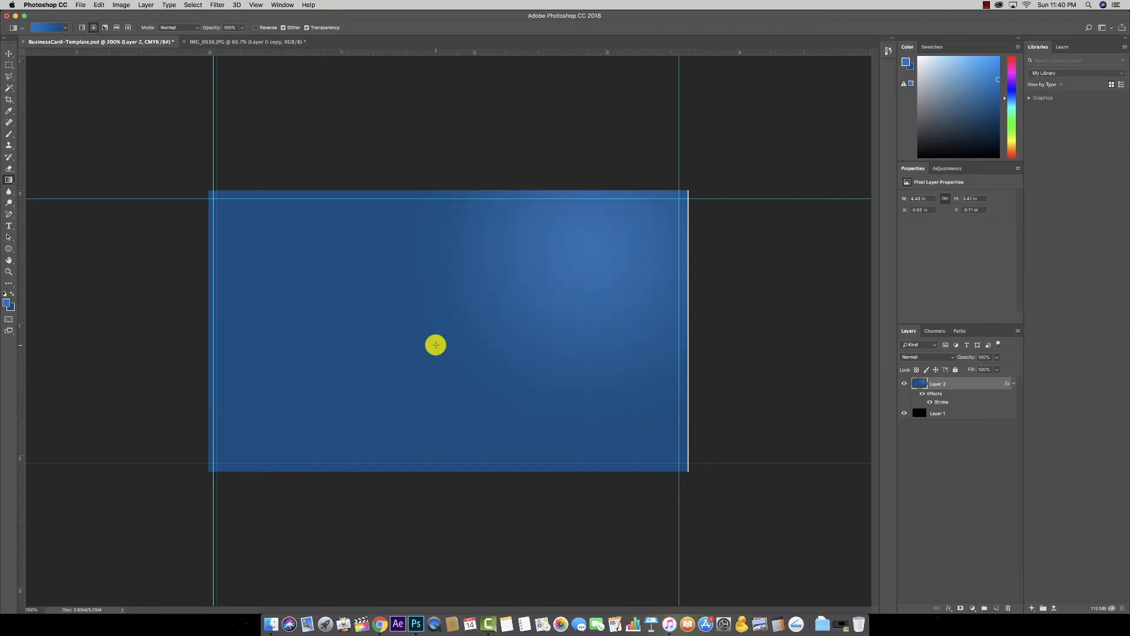
pyautogui.click(889, 53)
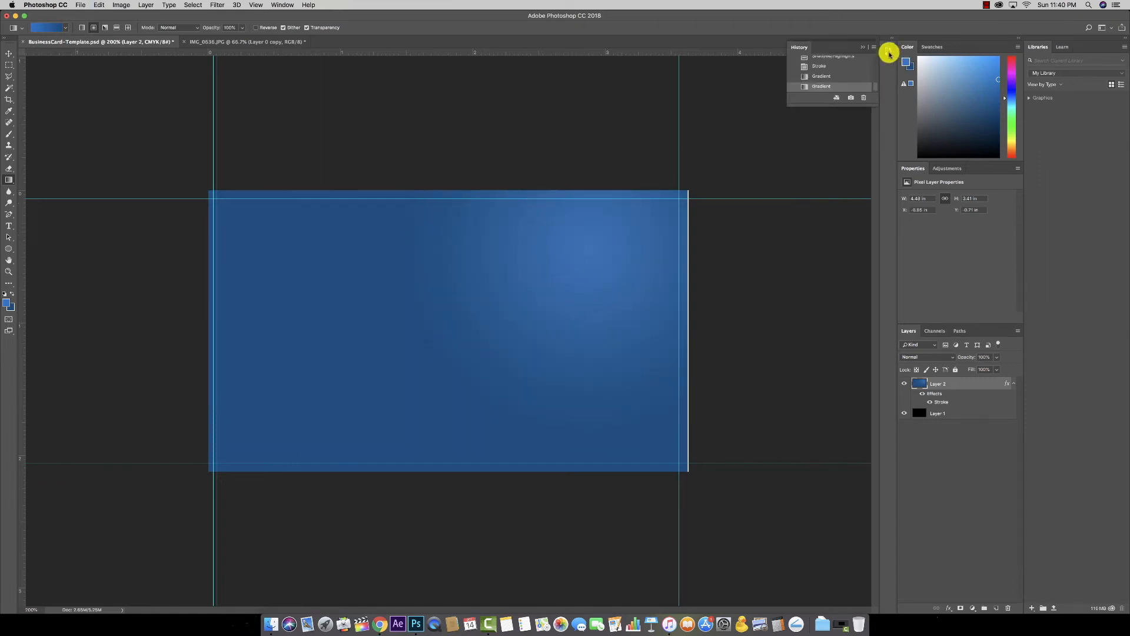
pyautogui.click(829, 68)
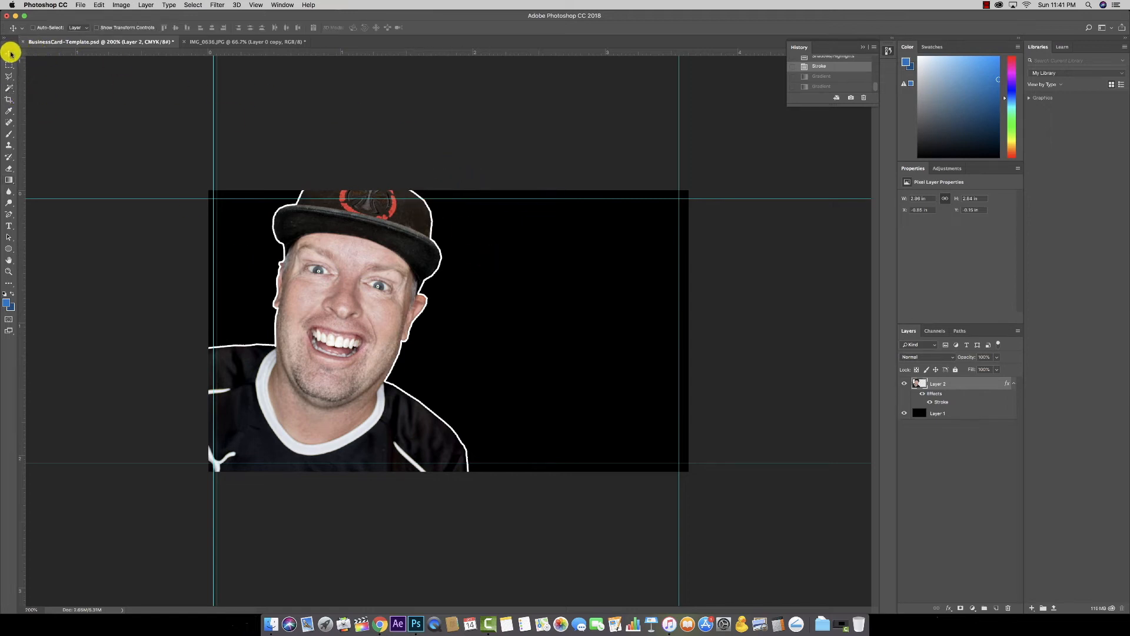
# Step: Switch between the black Layer 1 and face Layer 2 by Cmd-clicking the canvas
pyautogui.keyDown('super'); pyautogui.click(475, 276); pyautogui.keyUp('super')
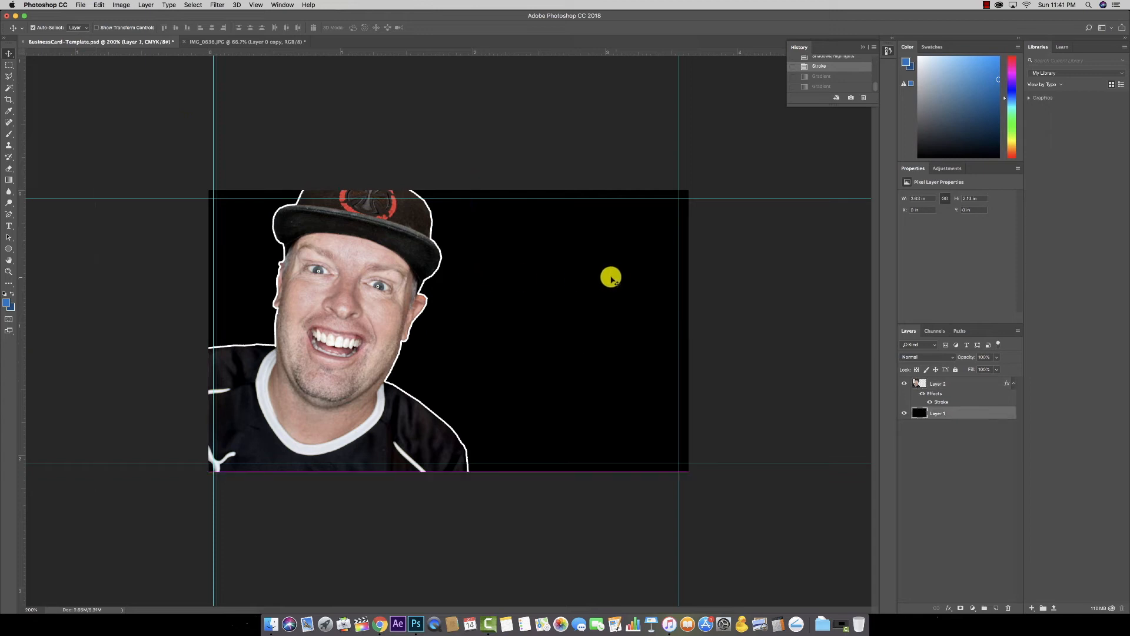
pyautogui.click(912, 388)
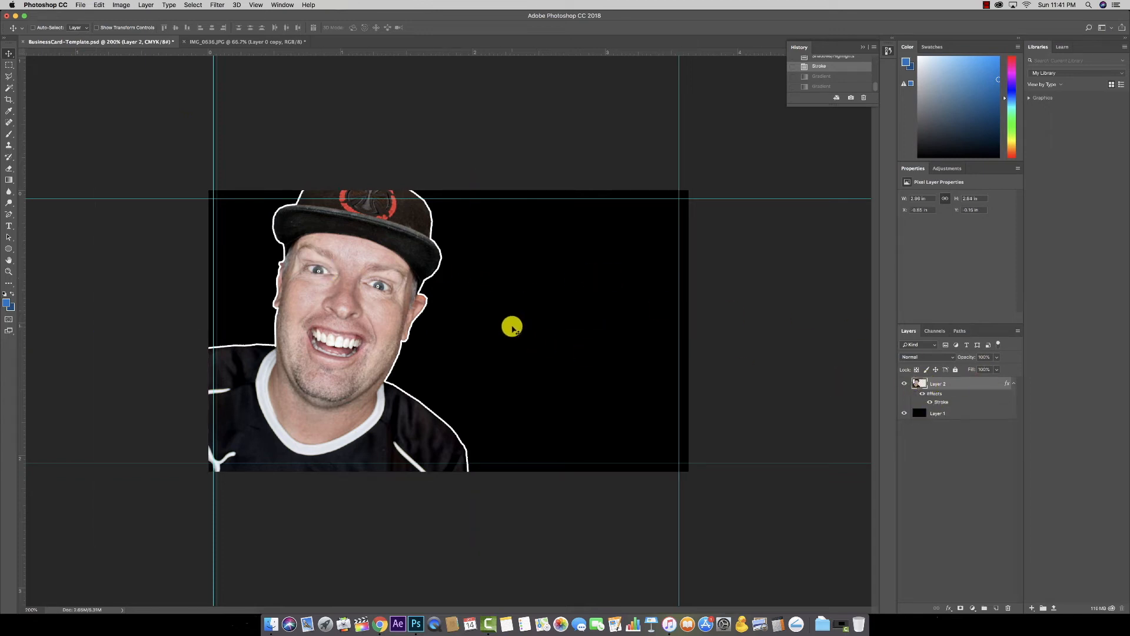
pyautogui.press('super')
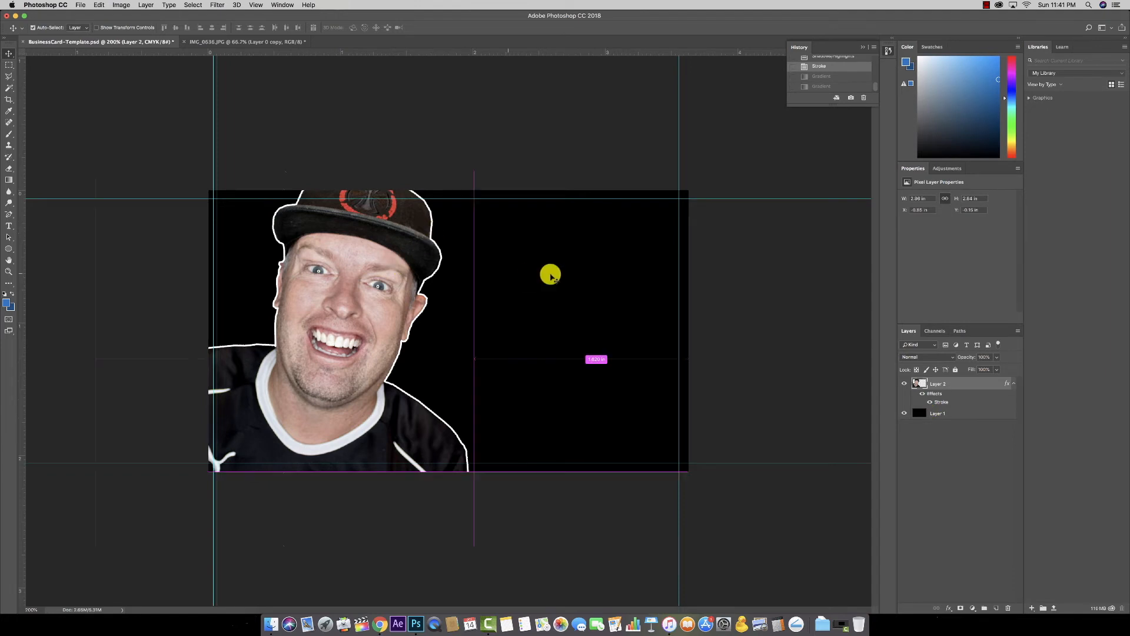
pyautogui.keyDown('super'); pyautogui.click(548, 273); pyautogui.keyUp('super')
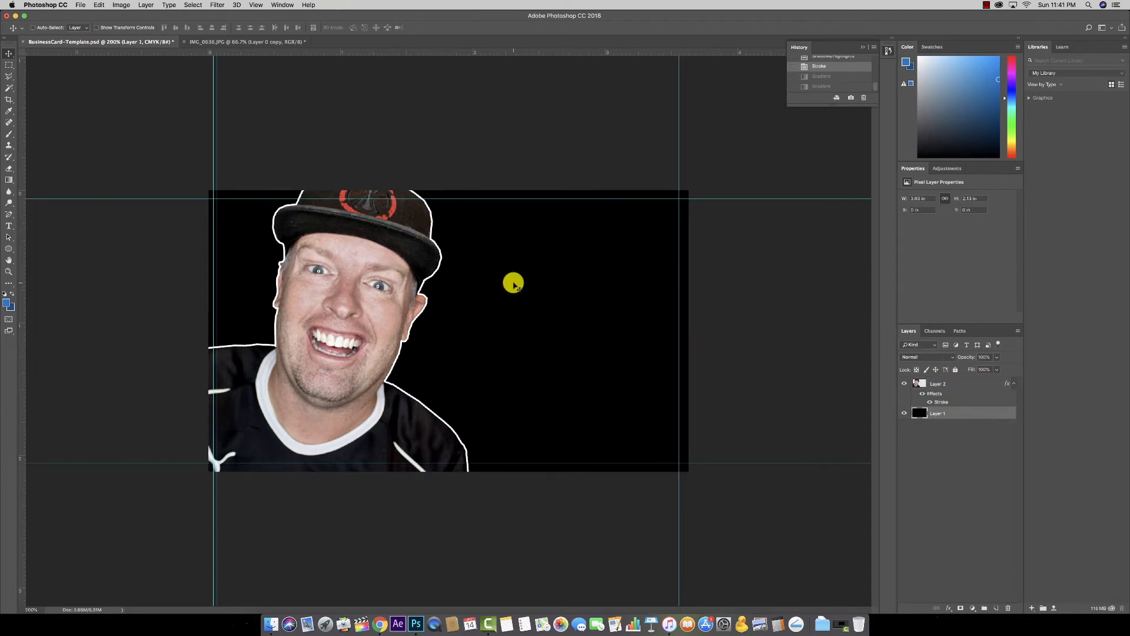
pyautogui.click(33, 28)
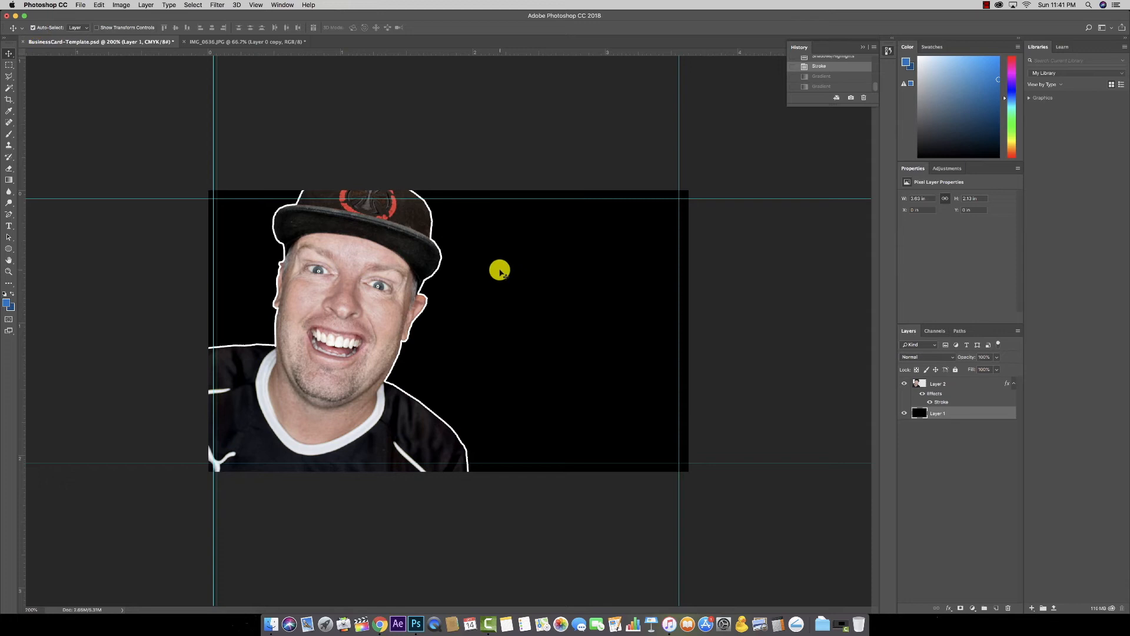
pyautogui.click(425, 264)
pyautogui.click(570, 283)
pyautogui.click(404, 273)
pyautogui.click(513, 376)
pyautogui.click(344, 287)
pyautogui.click(33, 27)
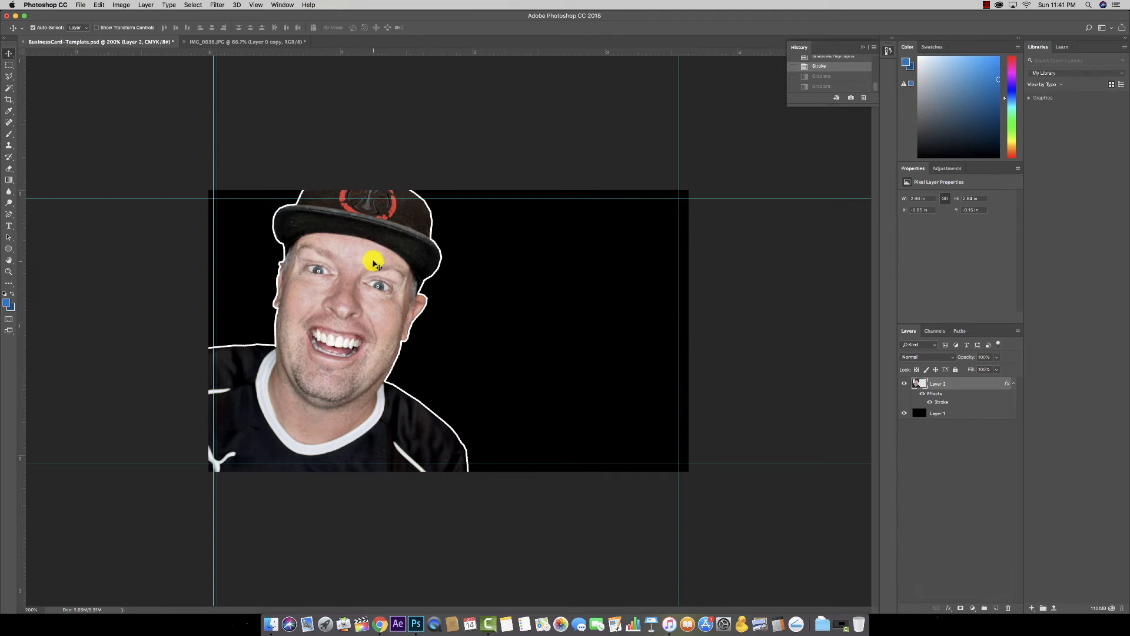
pyautogui.keyDown('super'); pyautogui.click(504, 274); pyautogui.keyUp('super')
pyautogui.keyDown('super'); pyautogui.click(307, 262); pyautogui.keyUp('super')
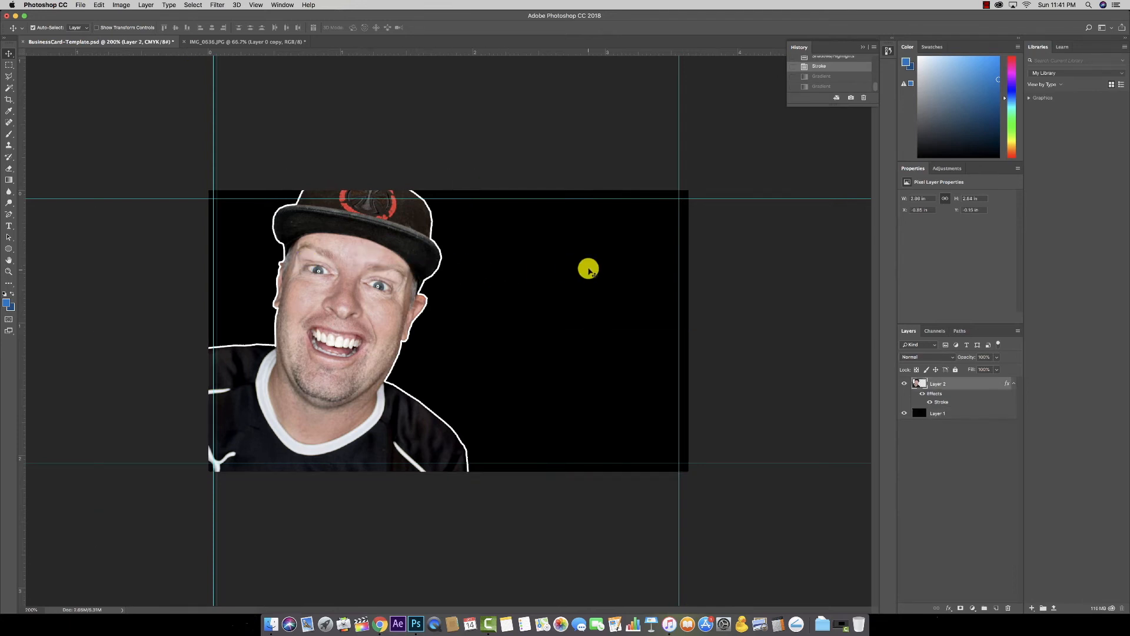
# Step: Select the black Layer 1 and rename it Background
pyautogui.keyDown('super'); pyautogui.click(521, 266); pyautogui.keyUp('super')
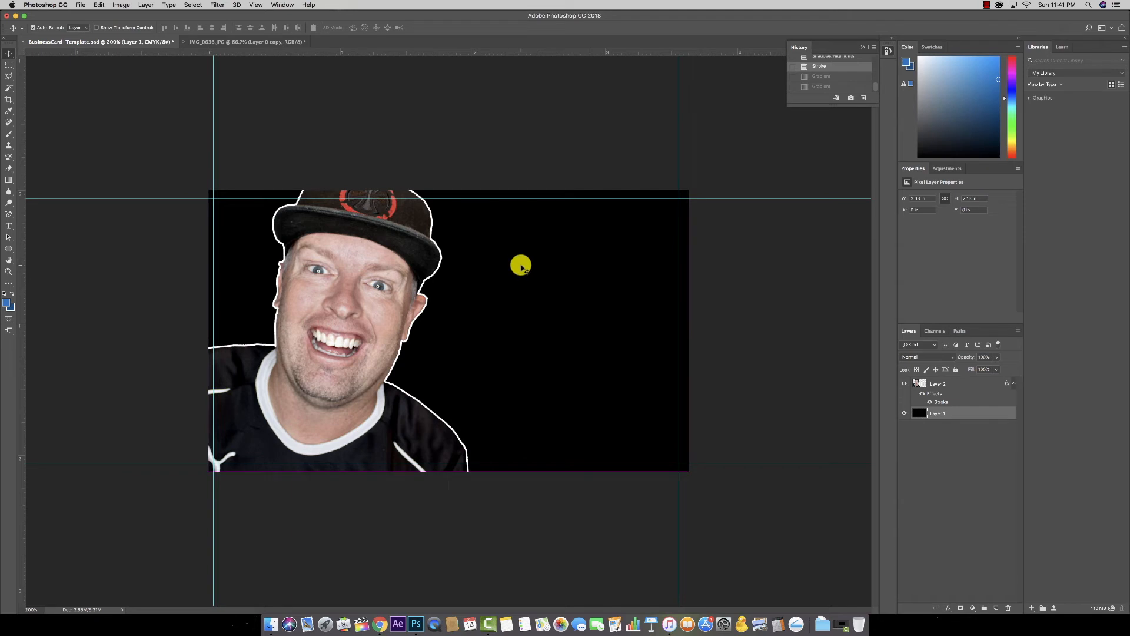
pyautogui.keyDown('super'); pyautogui.click(400, 255); pyautogui.keyUp('super')
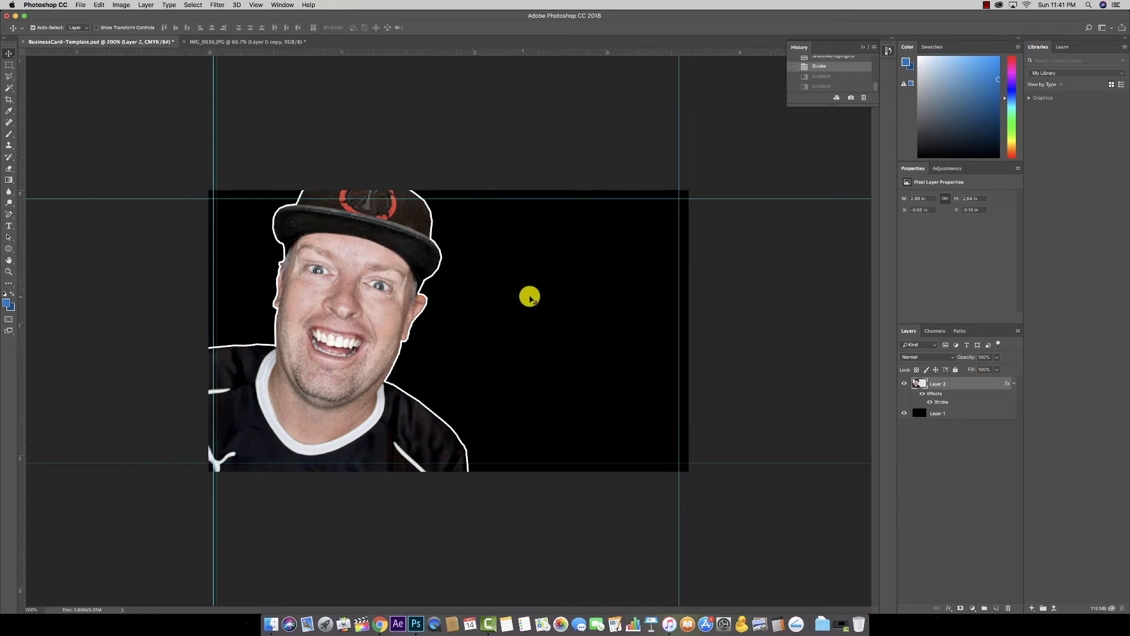
pyautogui.keyDown('super'); pyautogui.click(574, 338); pyautogui.keyUp('super')
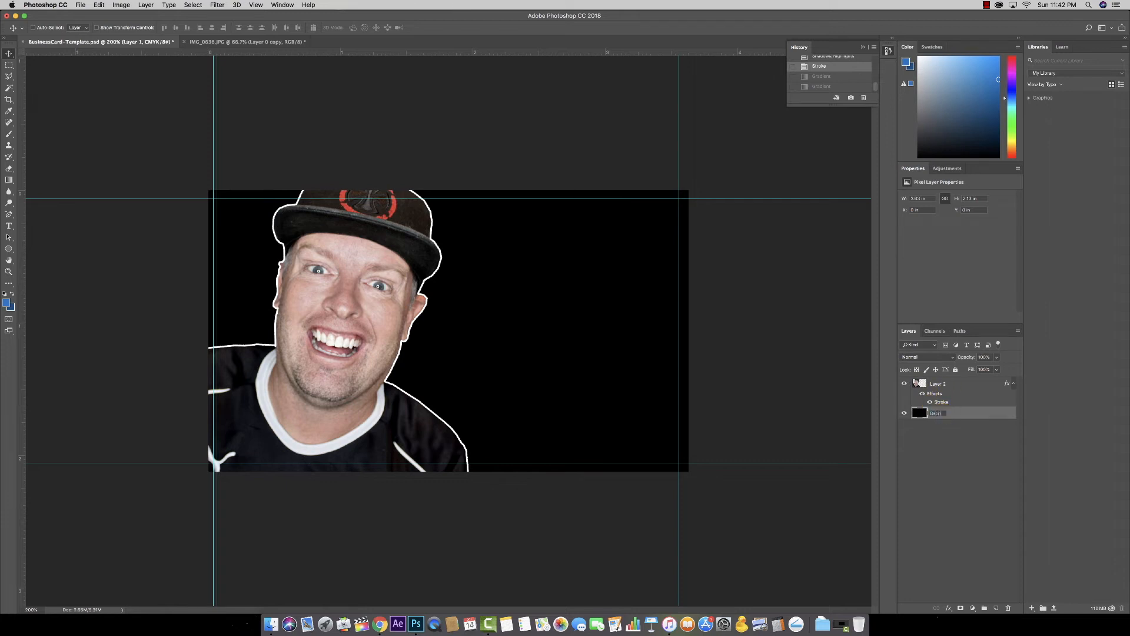
pyautogui.write('d')
pyautogui.press('Return')
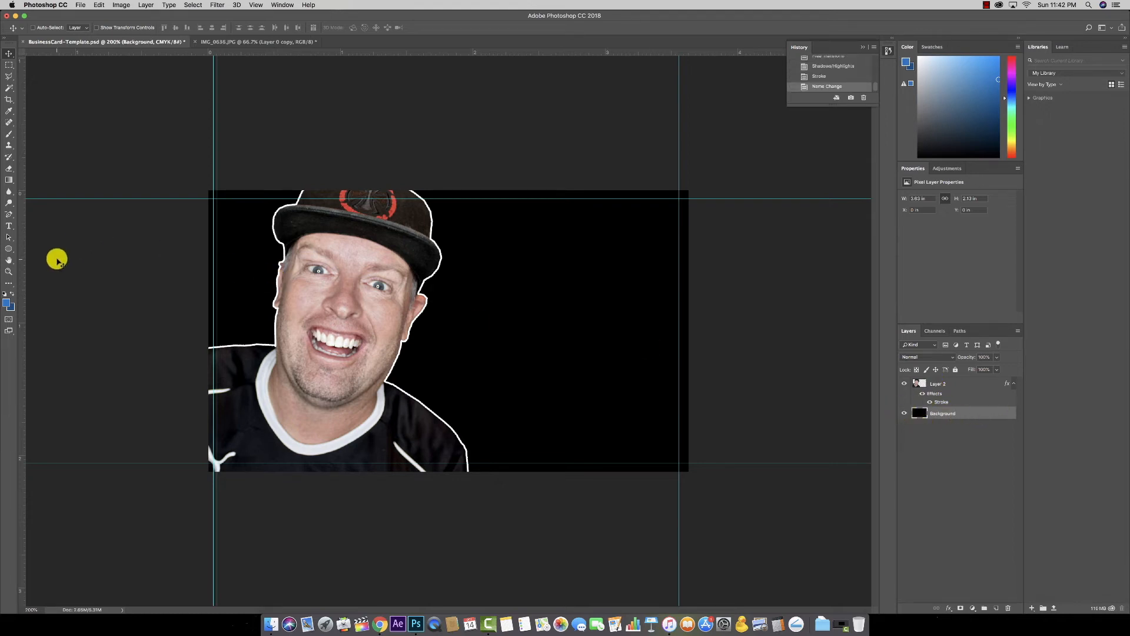
# Step: Drag a blue radial gradient across the Background layer from the face outward
pyautogui.click(9, 178)
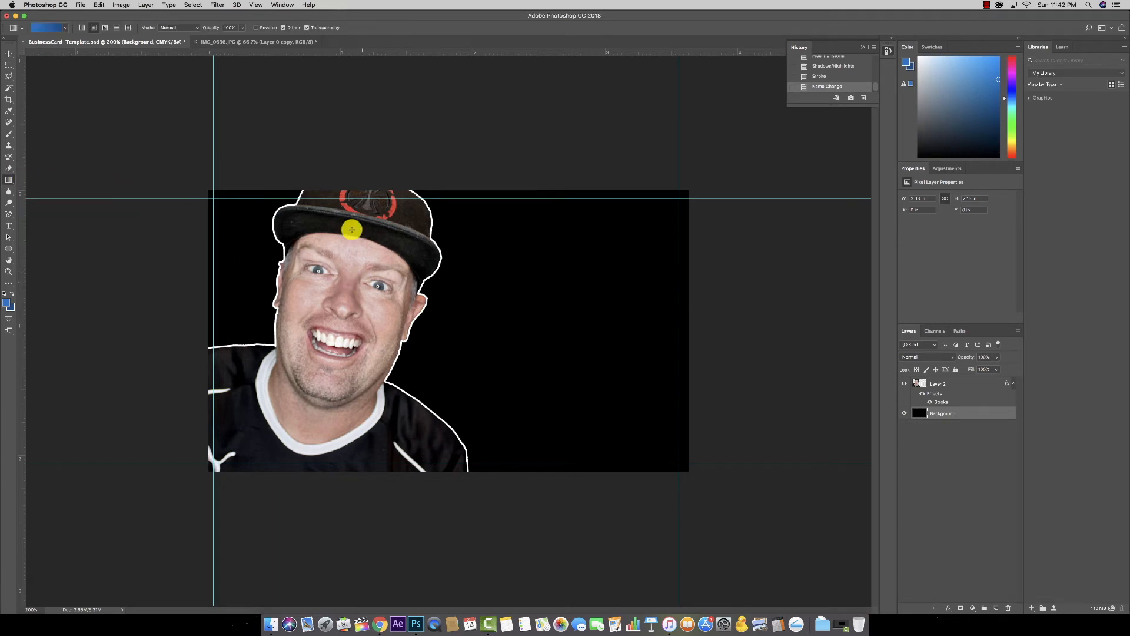
pyautogui.click(94, 27)
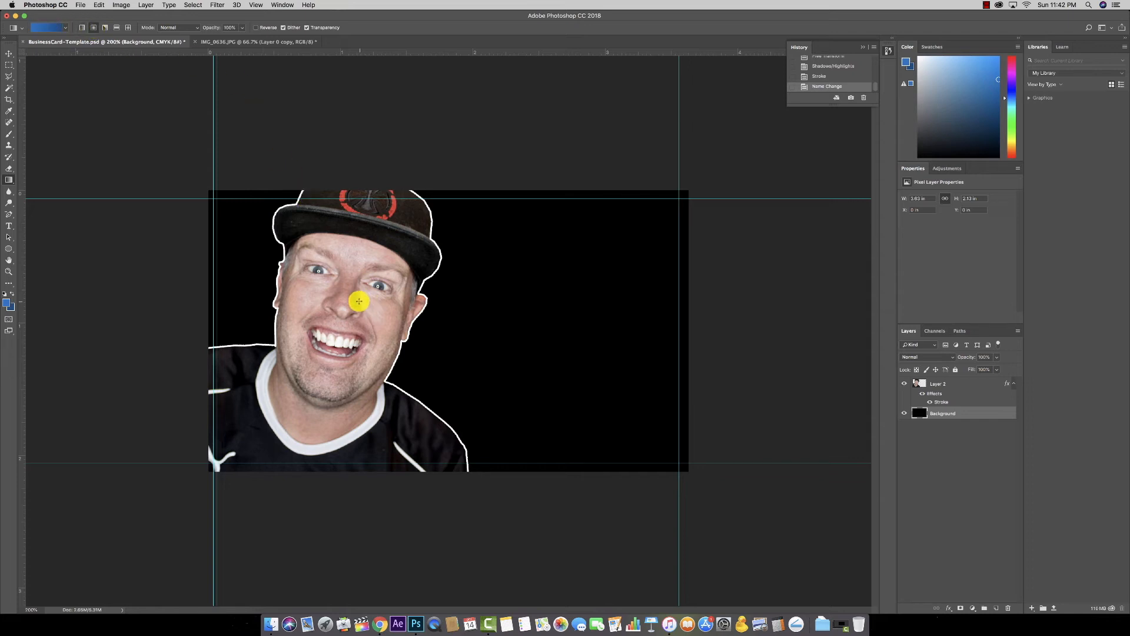
pyautogui.moveTo(362, 286); pyautogui.dragTo(617, 347)
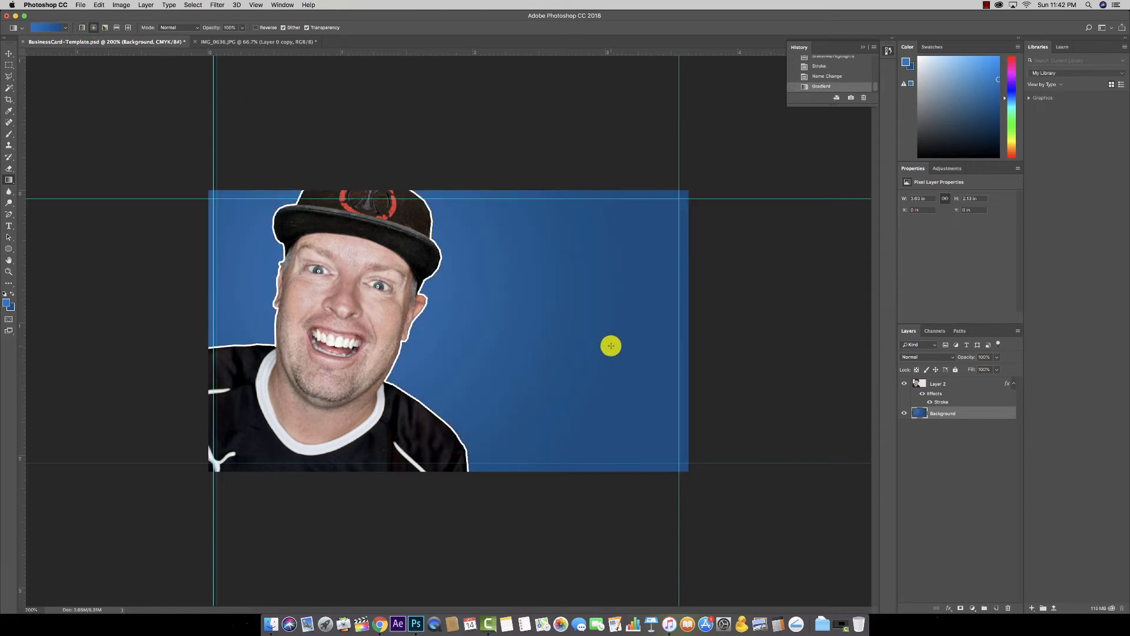
pyautogui.moveTo(344, 283); pyautogui.dragTo(618, 347)
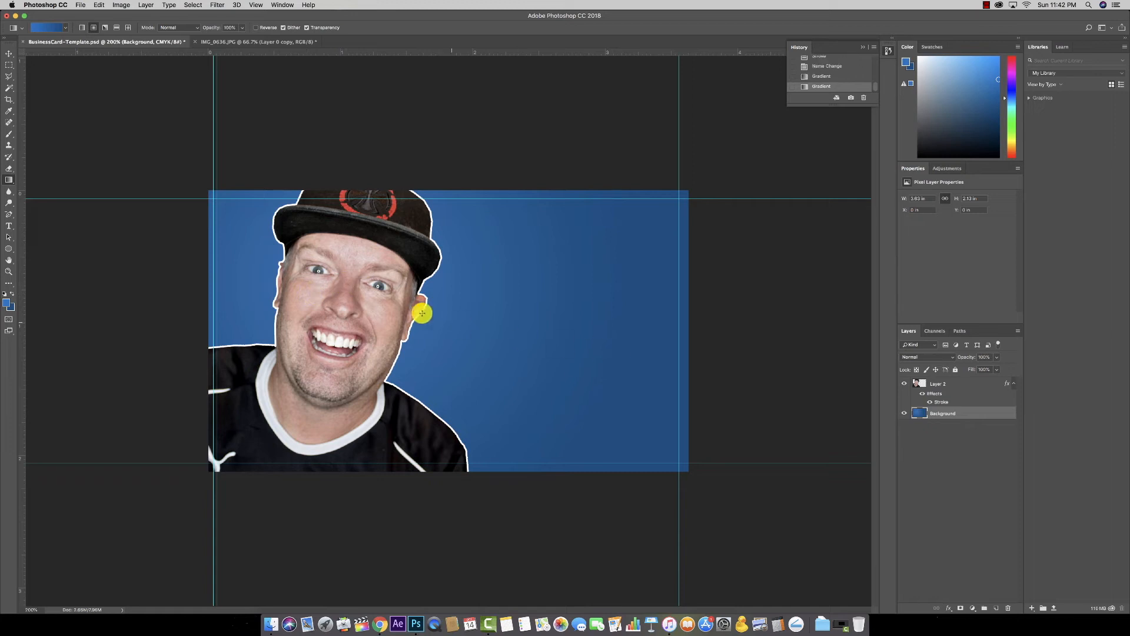
# Step: Pick a darker blue foreground and swap it into the background swatch
pyautogui.click(7, 302)
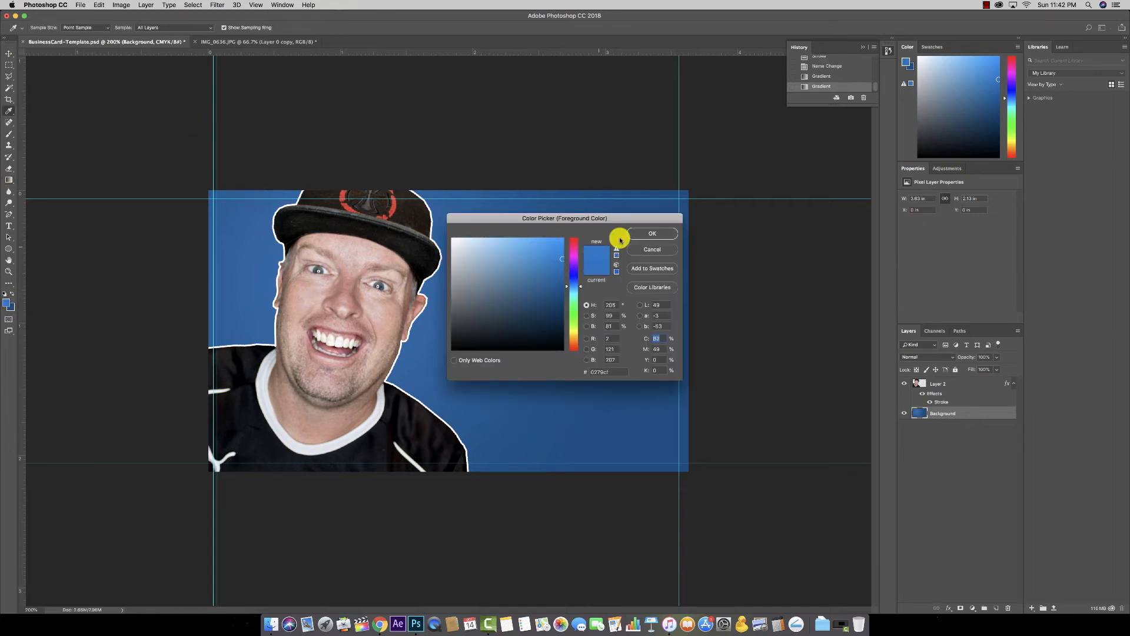
pyautogui.click(648, 232)
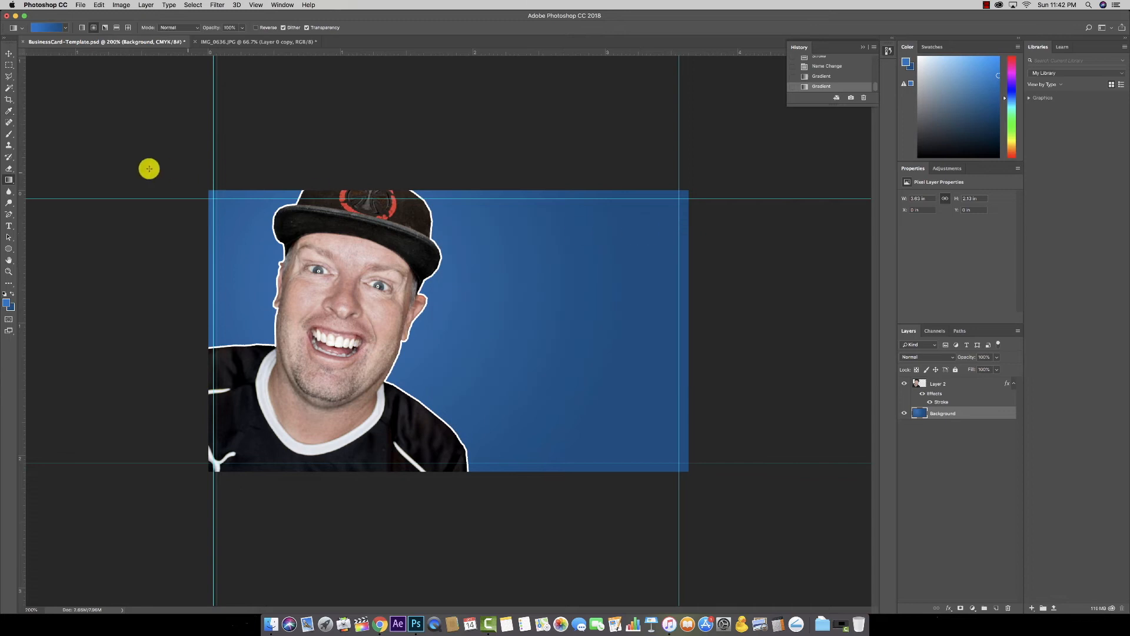
pyautogui.click(8, 301)
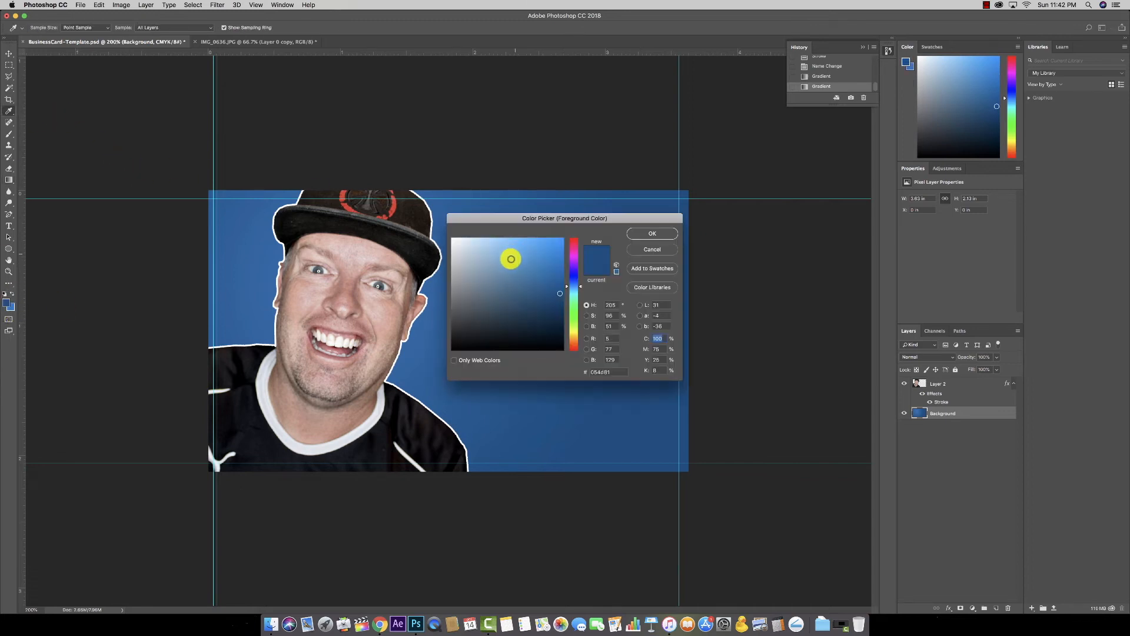
pyautogui.moveTo(561, 296); pyautogui.dragTo(559, 309)
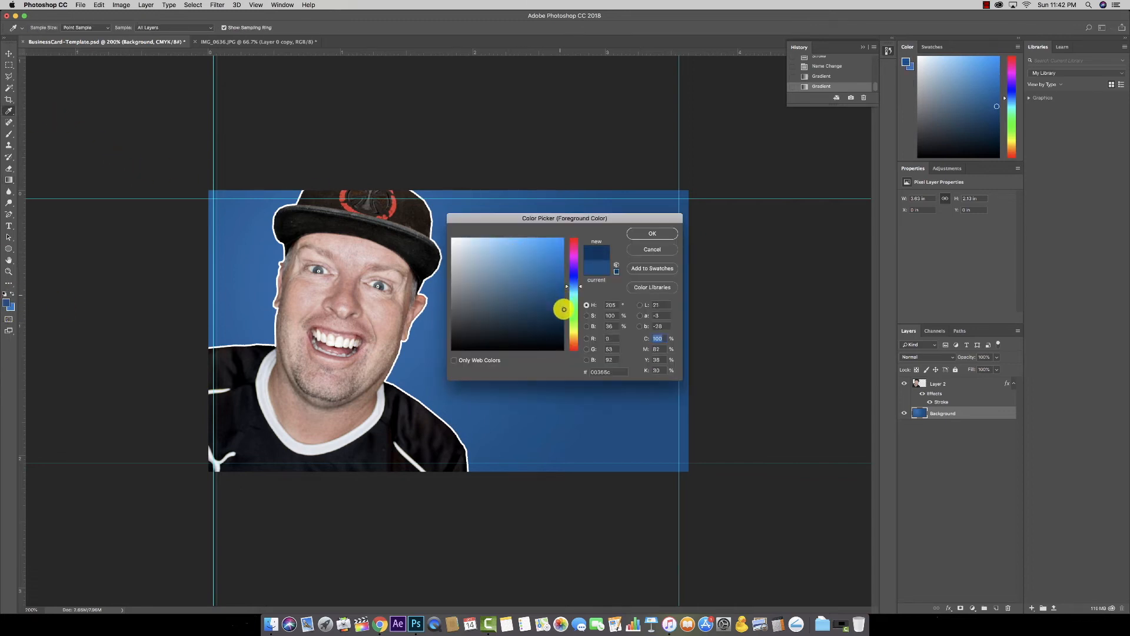
pyautogui.click(647, 233)
pyautogui.click(12, 293)
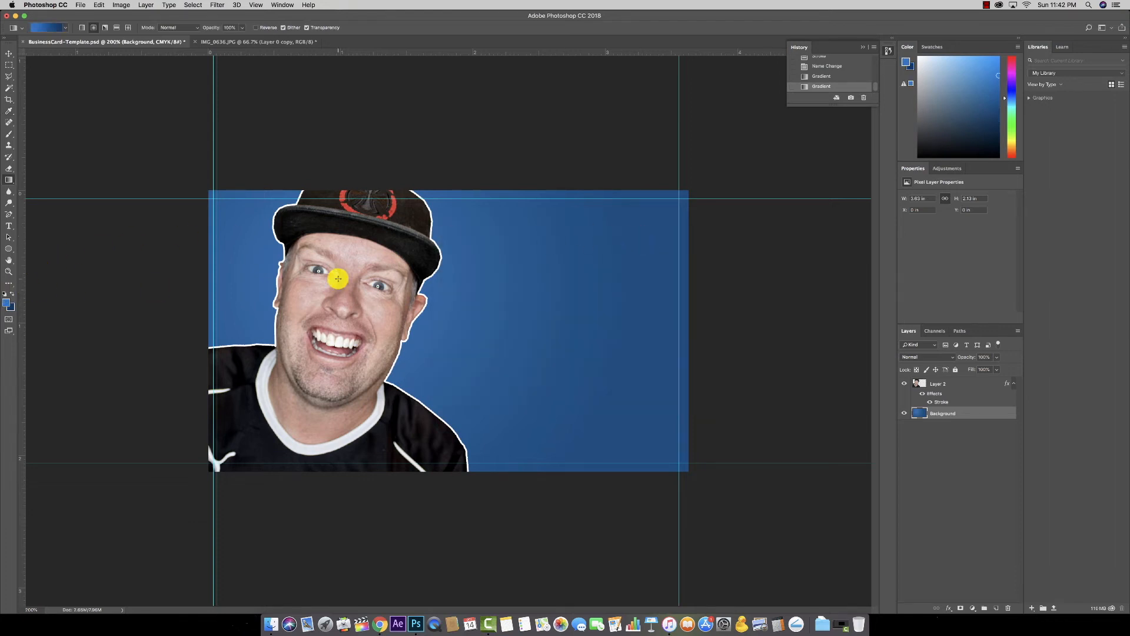
# Step: Redraw the radial gradient from the face outward until the glow sits behind the head
pyautogui.moveTo(347, 266); pyautogui.dragTo(522, 355)
pyautogui.moveTo(379, 295); pyautogui.dragTo(476, 318)
pyautogui.moveTo(350, 282); pyautogui.dragTo(501, 344)
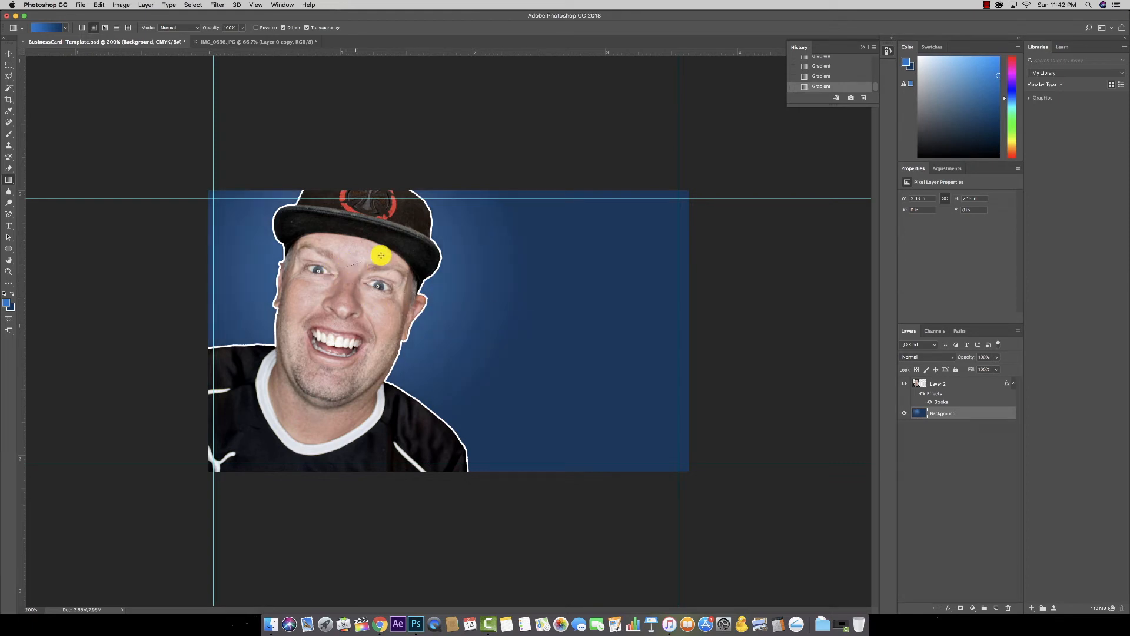
pyautogui.moveTo(355, 262); pyautogui.dragTo(724, 421)
pyautogui.moveTo(353, 266); pyautogui.dragTo(519, 316)
pyautogui.moveTo(405, 290); pyautogui.dragTo(588, 338)
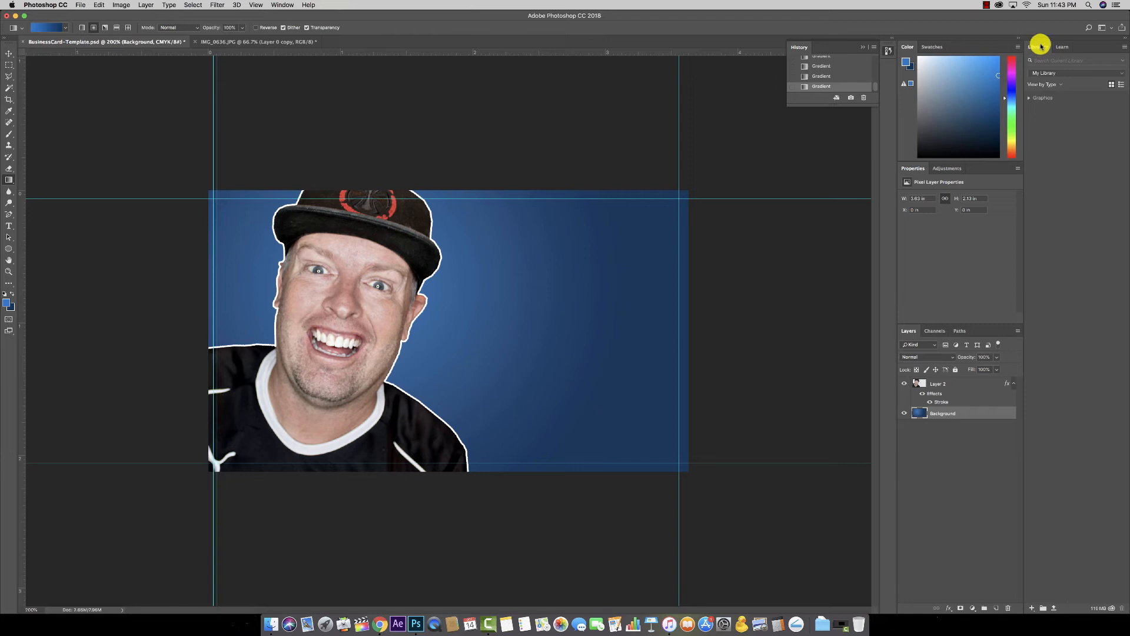
# Step: Expand the Graphics section in the Libraries panel and pick the Move tool
pyautogui.click(1031, 99)
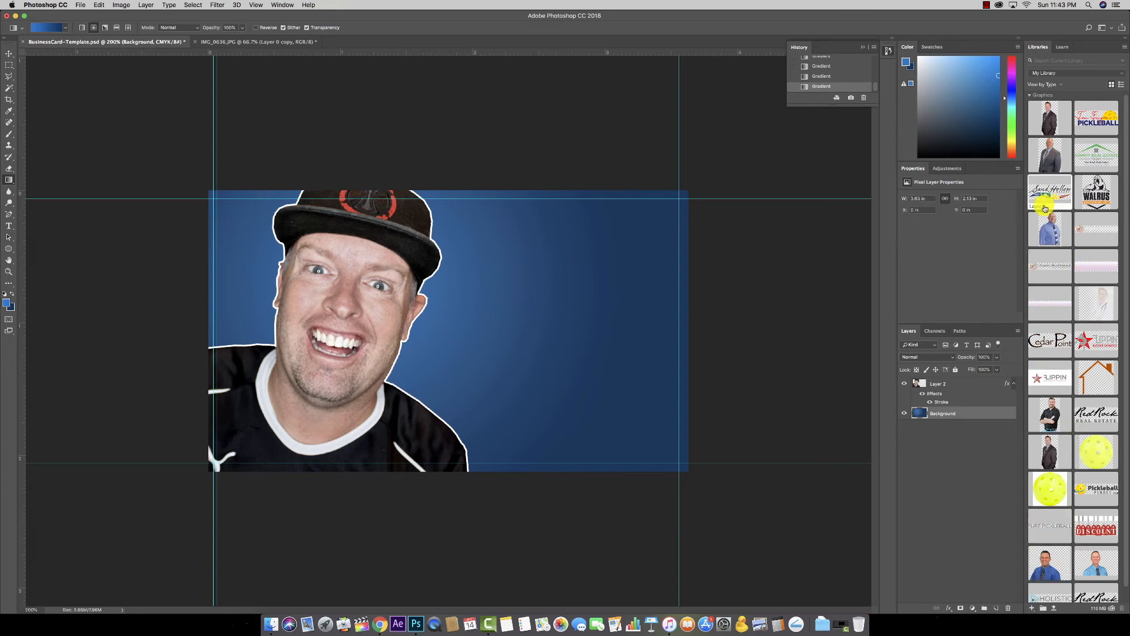
pyautogui.scroll(-1, 1064, 167)
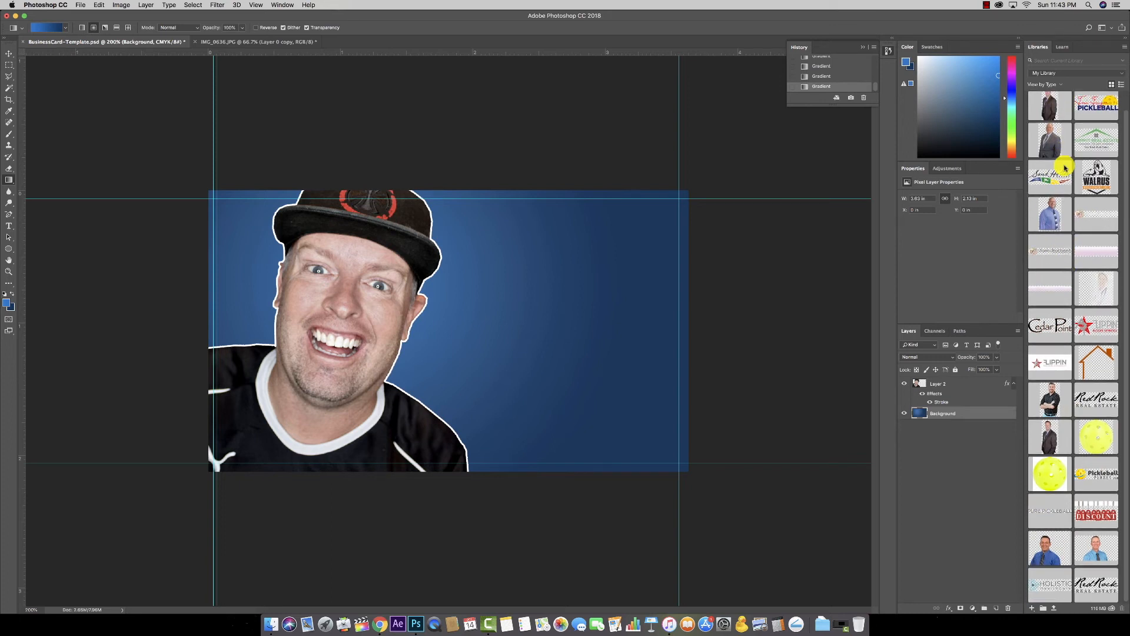
pyautogui.scroll(1, 1083, 261)
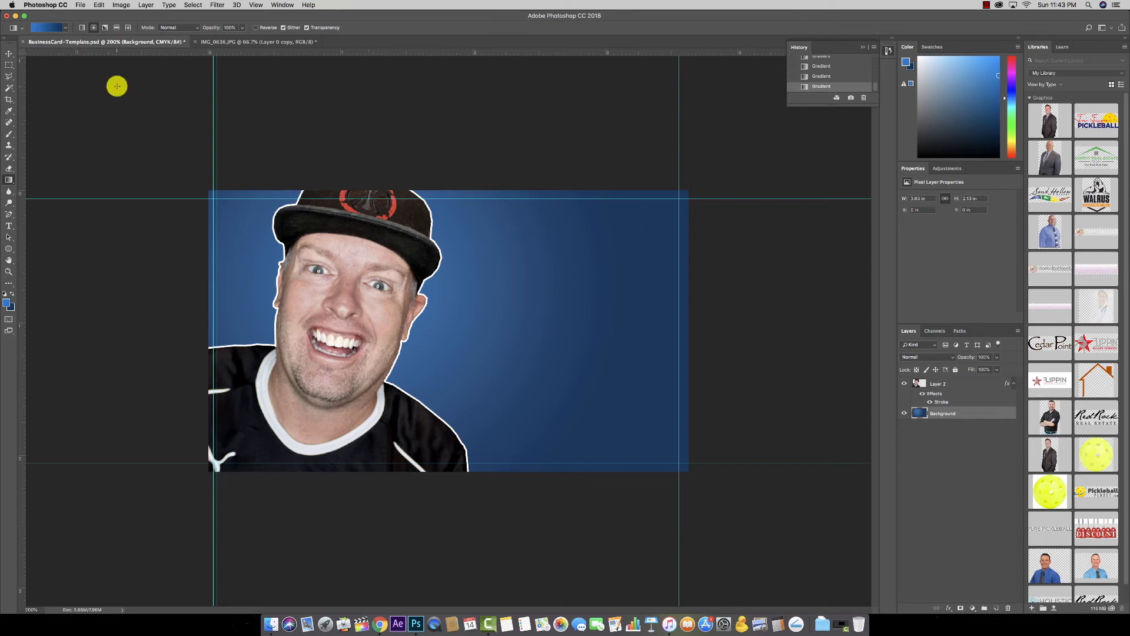
pyautogui.click(12, 56)
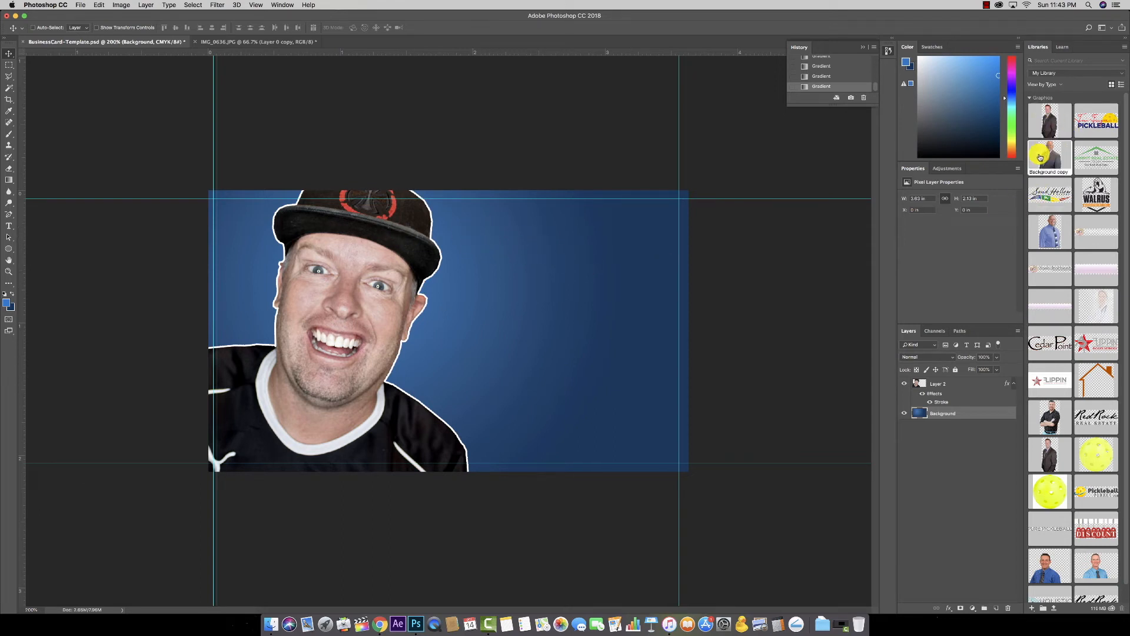
# Step: Place the Sand Hollow logo at about 35%, then delete its layer
pyautogui.moveTo(1039, 196); pyautogui.dragTo(574, 228)
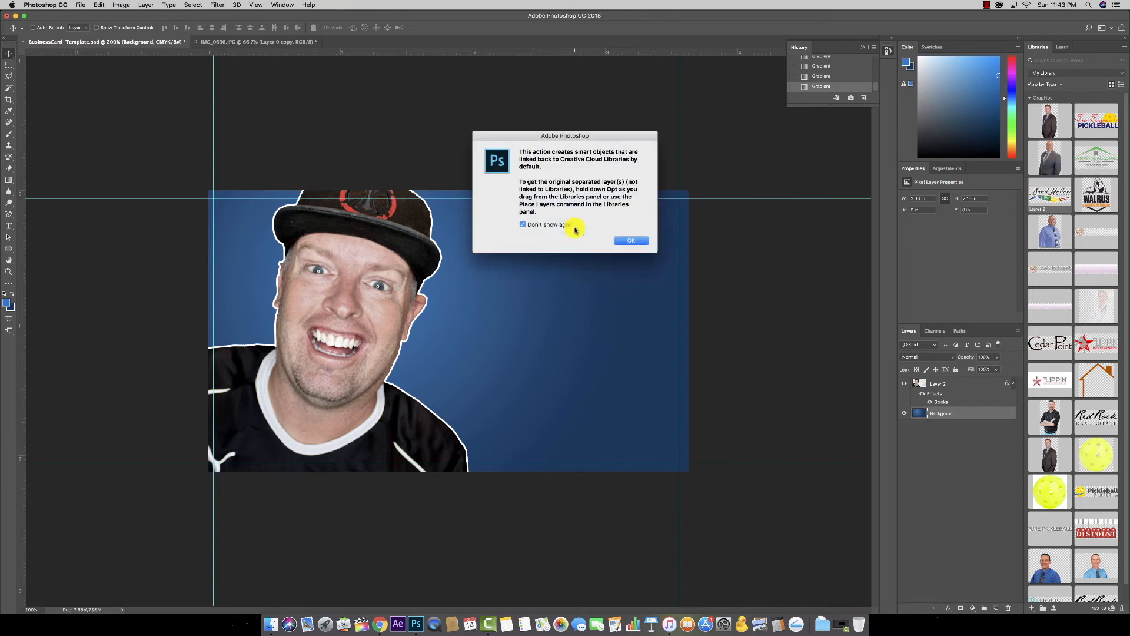
pyautogui.click(630, 241)
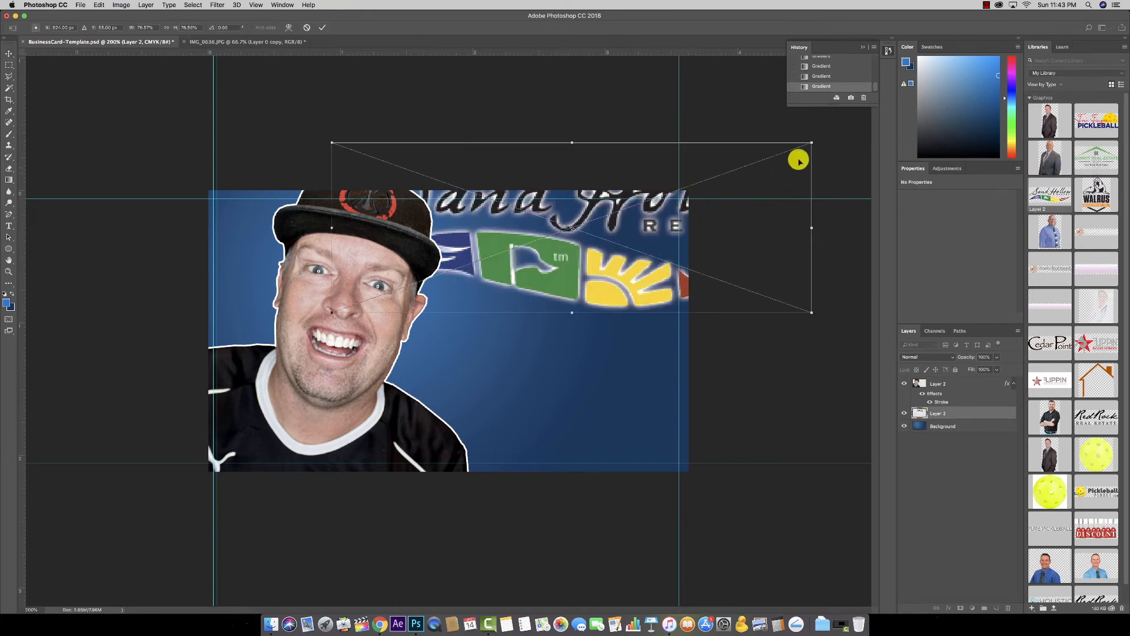
pyautogui.moveTo(811, 145); pyautogui.dragTo(647, 223)
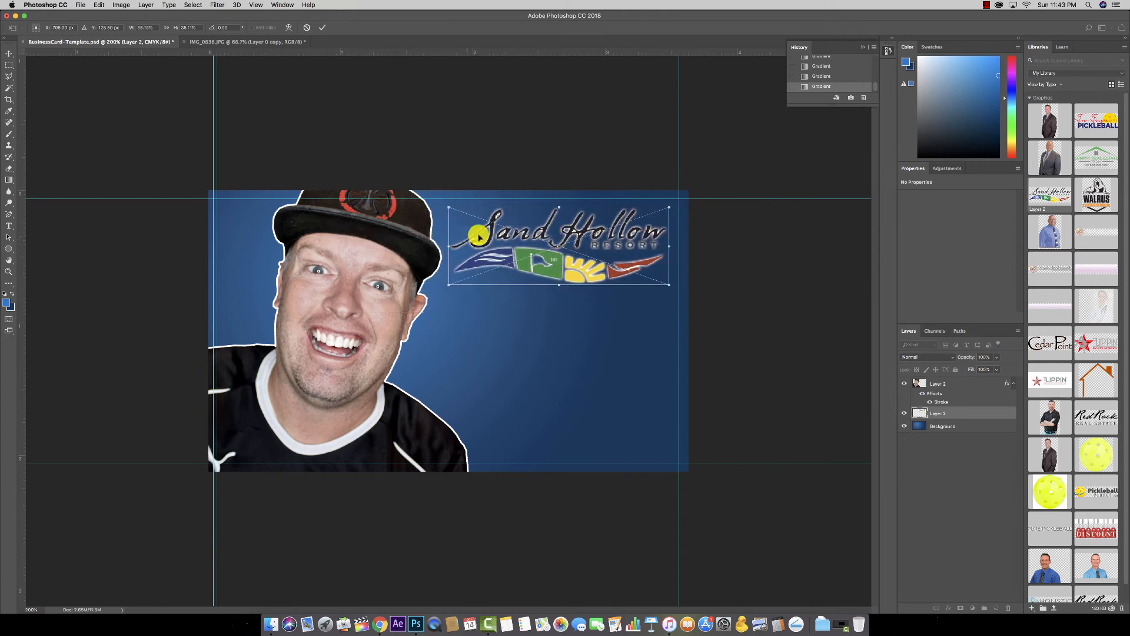
pyautogui.press('Return')
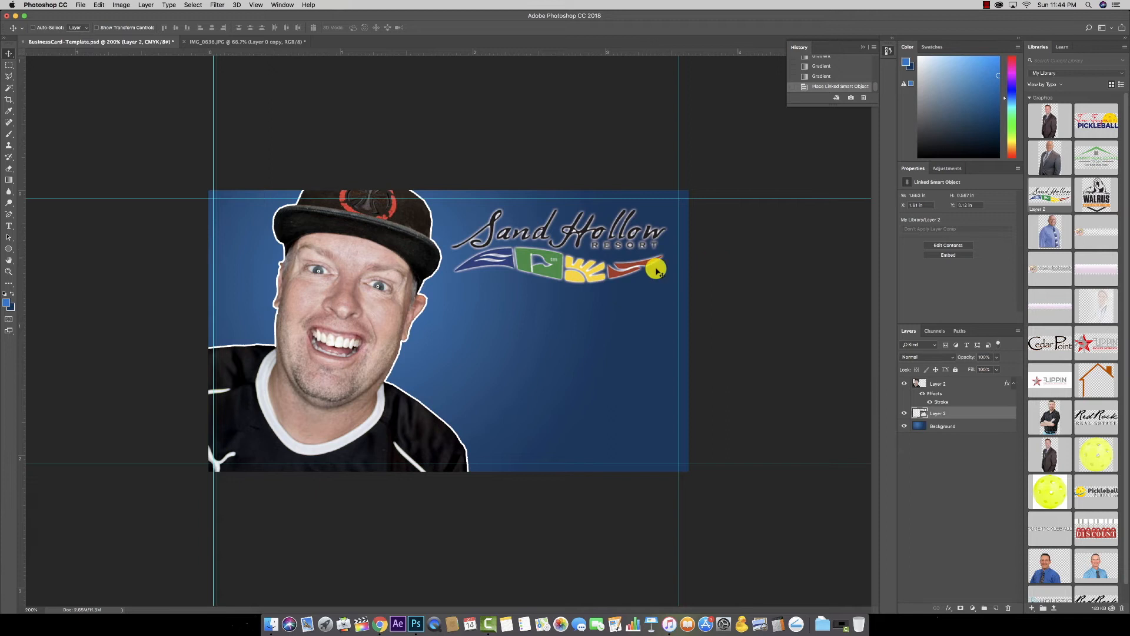
pyautogui.click(1007, 608)
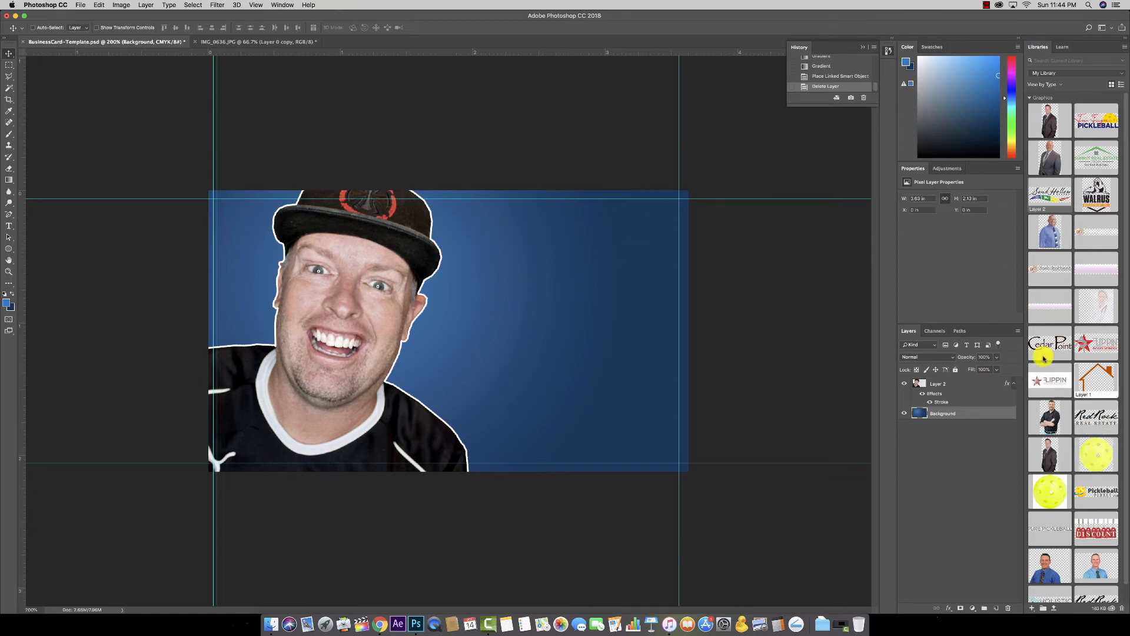
pyautogui.moveTo(1041, 466); pyautogui.dragTo(515, 365)
pyautogui.moveTo(643, 353); pyautogui.dragTo(642, 356)
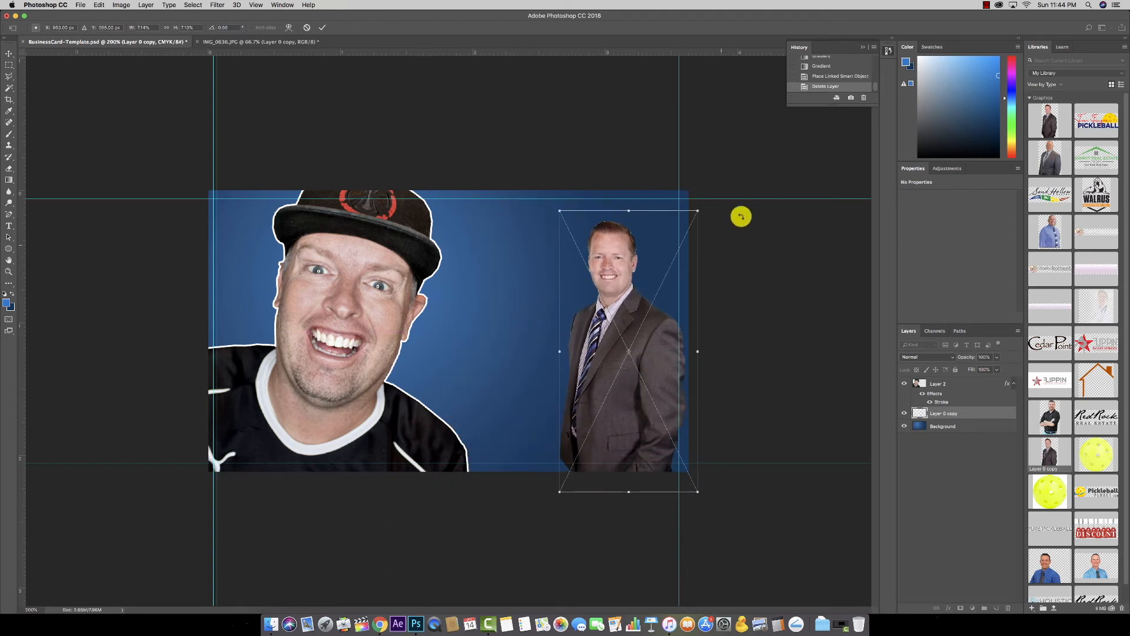
pyautogui.moveTo(560, 210); pyautogui.dragTo(532, 194)
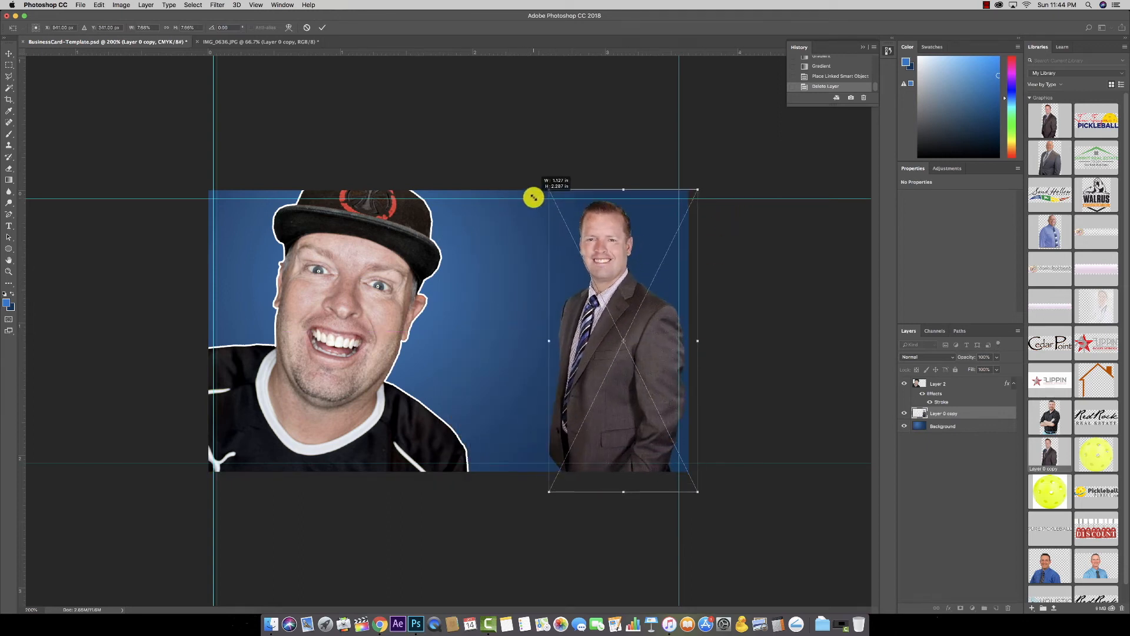
pyautogui.press('Return')
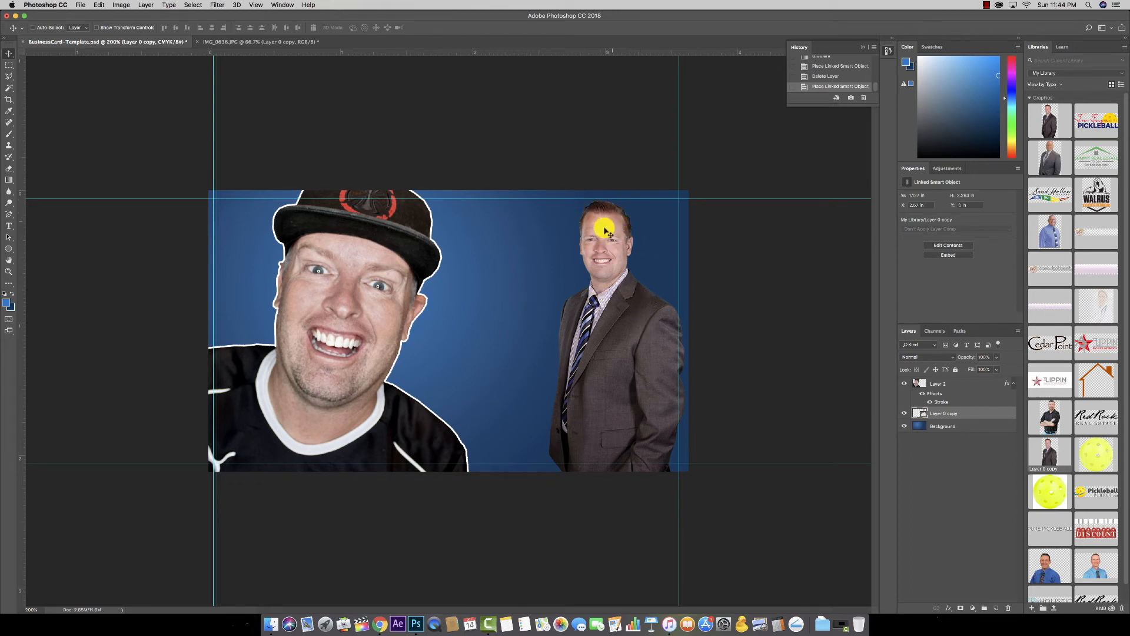
pyautogui.click(1006, 608)
pyautogui.moveTo(1047, 127); pyautogui.dragTo(620, 345)
pyautogui.moveTo(678, 209); pyautogui.dragTo(710, 144)
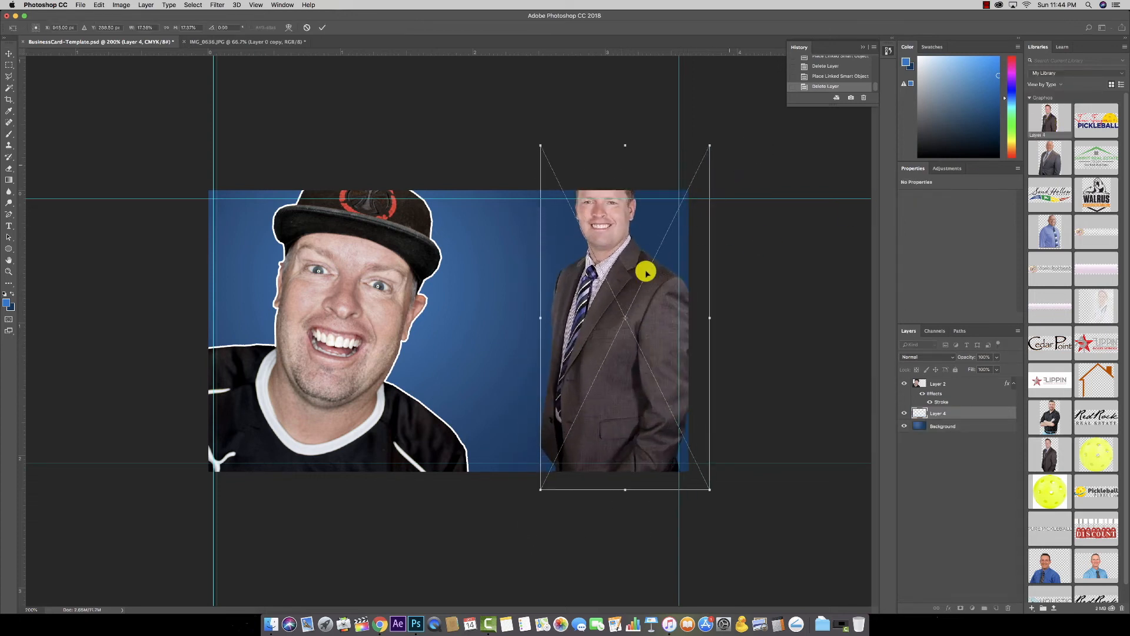
pyautogui.moveTo(540, 489); pyautogui.dragTo(528, 515)
pyautogui.moveTo(635, 320); pyautogui.dragTo(618, 368)
pyautogui.press('Return')
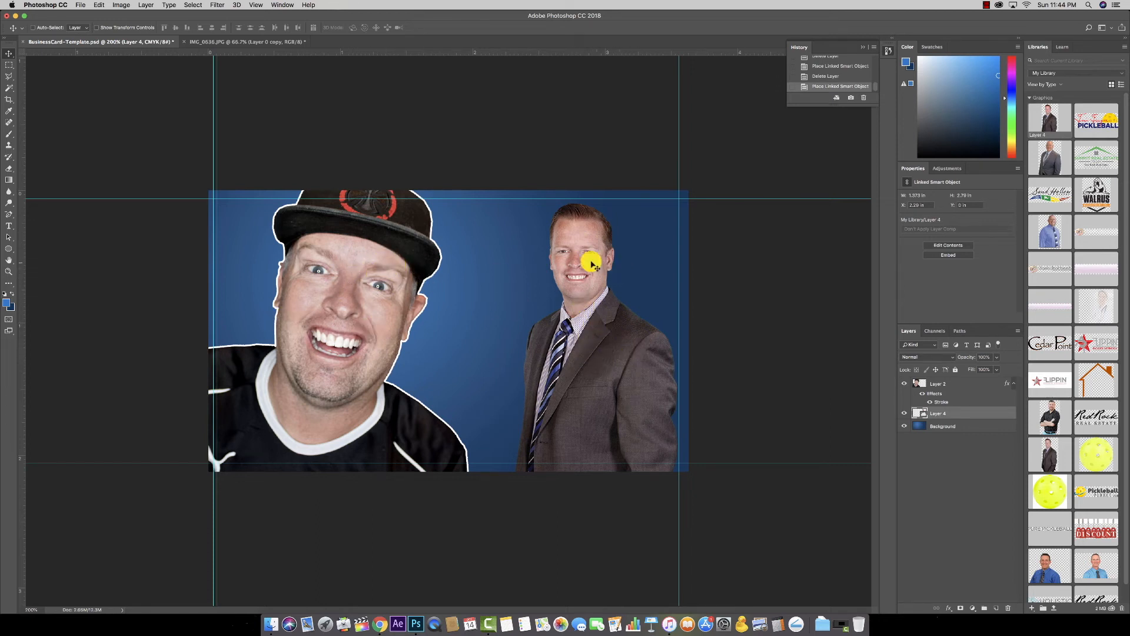
pyautogui.click(1006, 609)
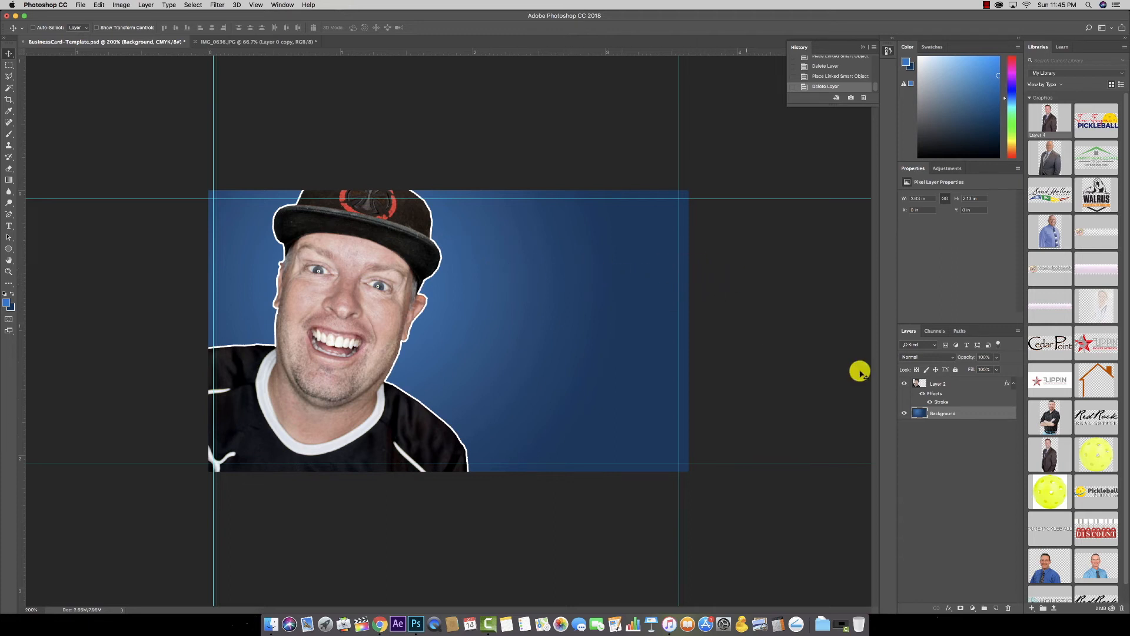
# Step: Place the Red Rock logo at about 58% in the card's top right
pyautogui.scroll(-1, 1072, 424)
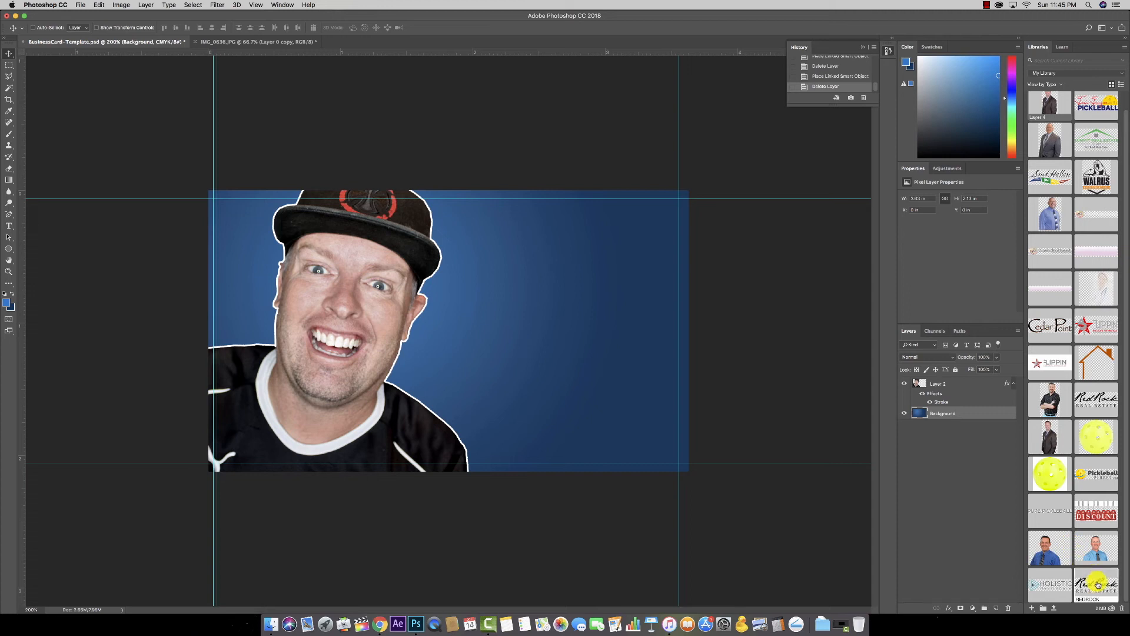
pyautogui.moveTo(1097, 584); pyautogui.dragTo(545, 256)
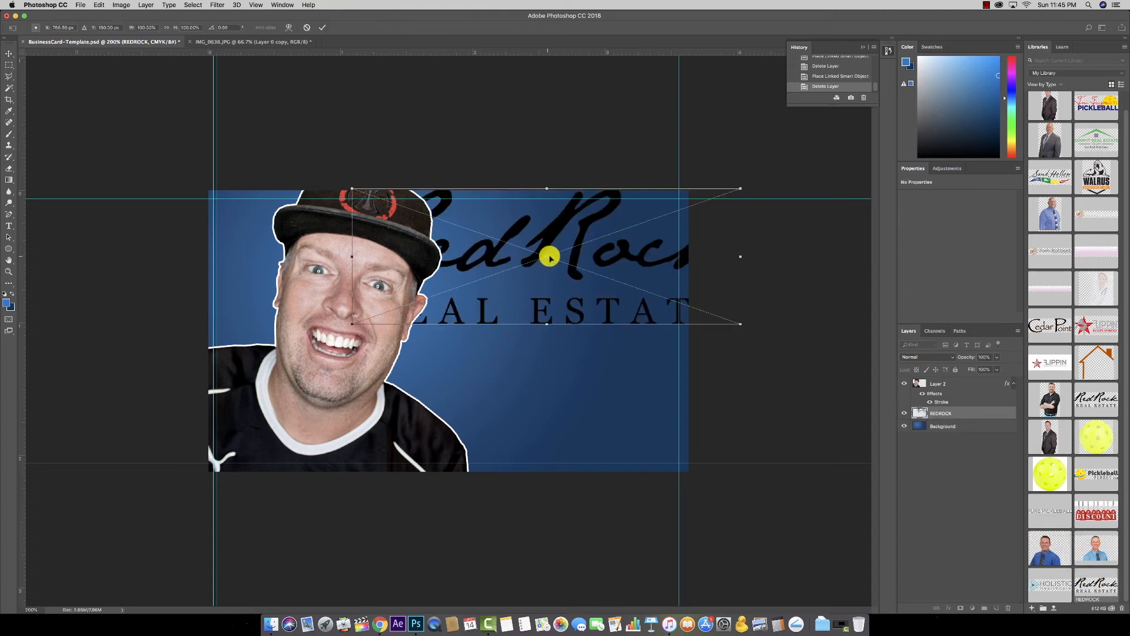
pyautogui.moveTo(737, 187); pyautogui.dragTo(671, 196)
pyautogui.moveTo(351, 211); pyautogui.dragTo(469, 230)
pyautogui.moveTo(550, 286); pyautogui.dragTo(546, 252)
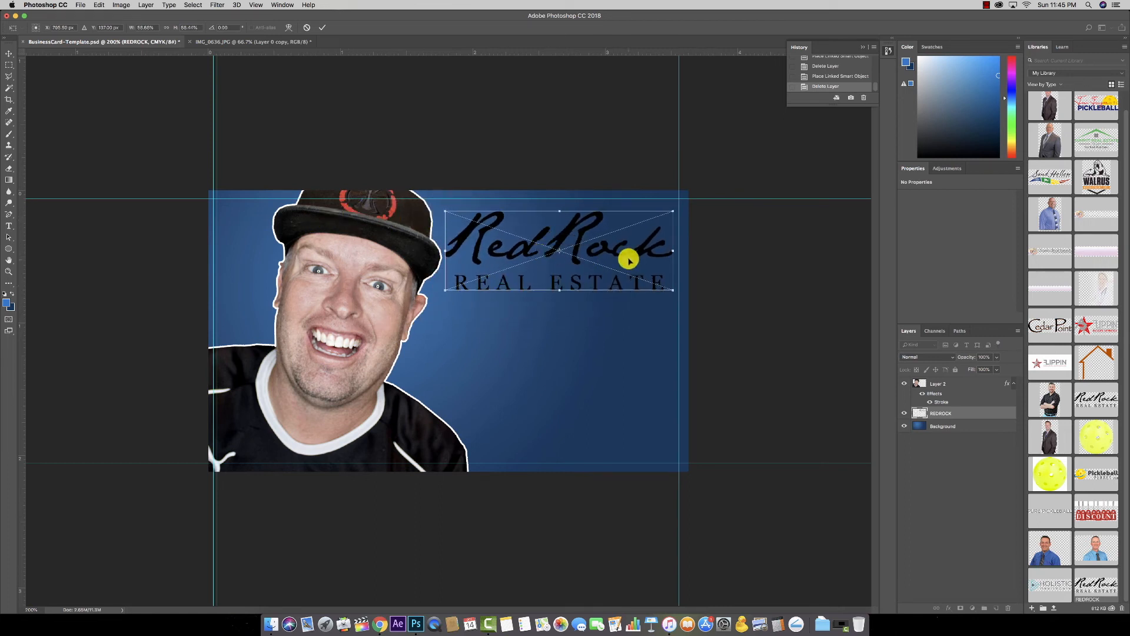
pyautogui.press('Return')
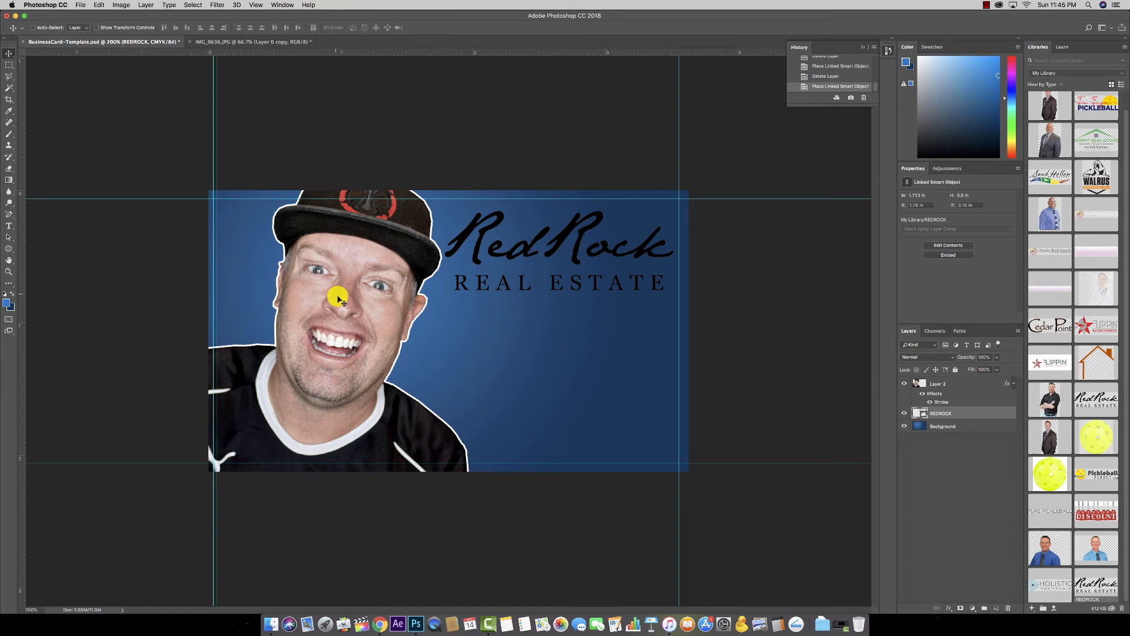
# Step: Hide the cap photo on Layer 2 and move the RedRock logo to the left side
pyautogui.click(368, 302)
pyautogui.click(1010, 386)
pyautogui.click(903, 385)
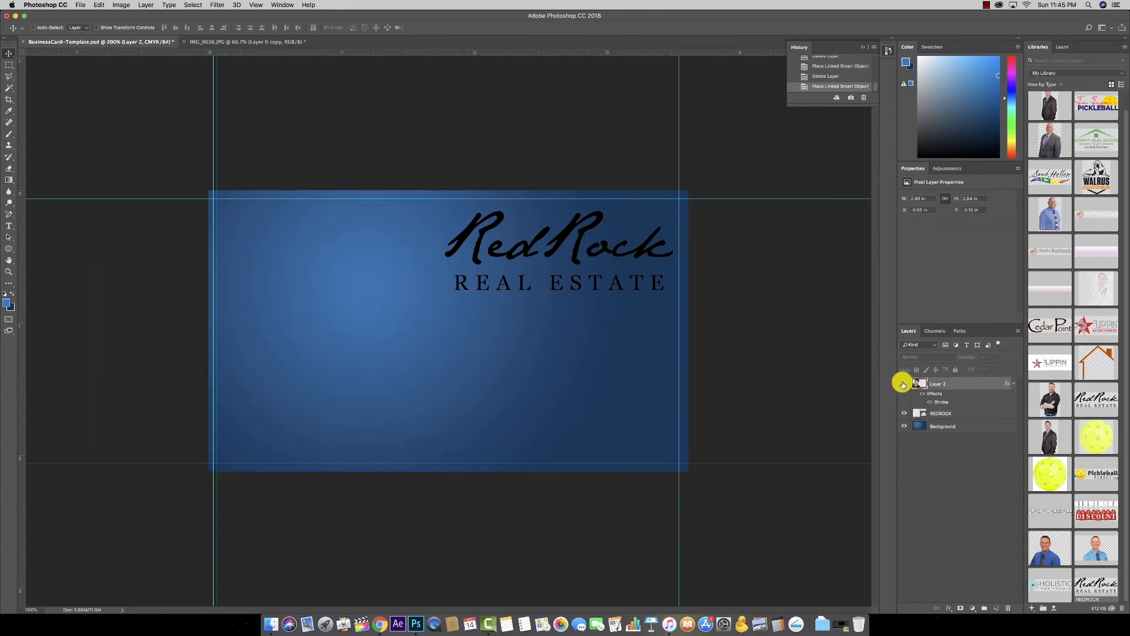
pyautogui.keyDown('super'); pyautogui.click(575, 251); pyautogui.keyUp('super')
pyautogui.moveTo(575, 250); pyautogui.dragTo(364, 250)
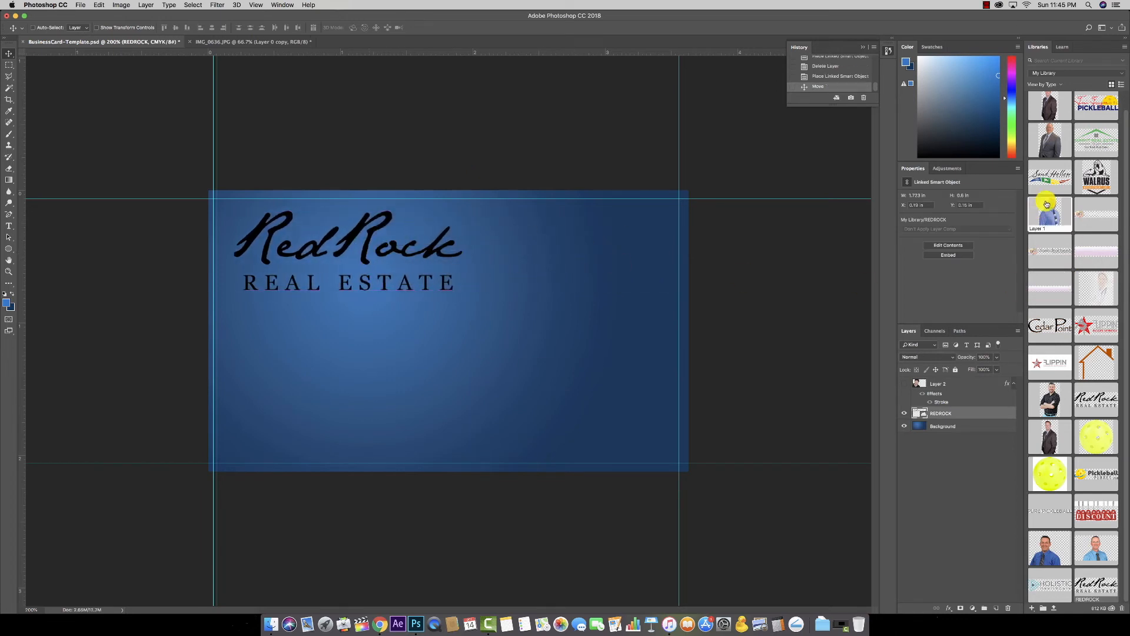
# Step: Place the suited man's photo enlarged at the bottom right, and nudge the logo right
pyautogui.moveTo(1046, 111); pyautogui.dragTo(640, 361)
pyautogui.moveTo(548, 216); pyautogui.dragTo(474, 141)
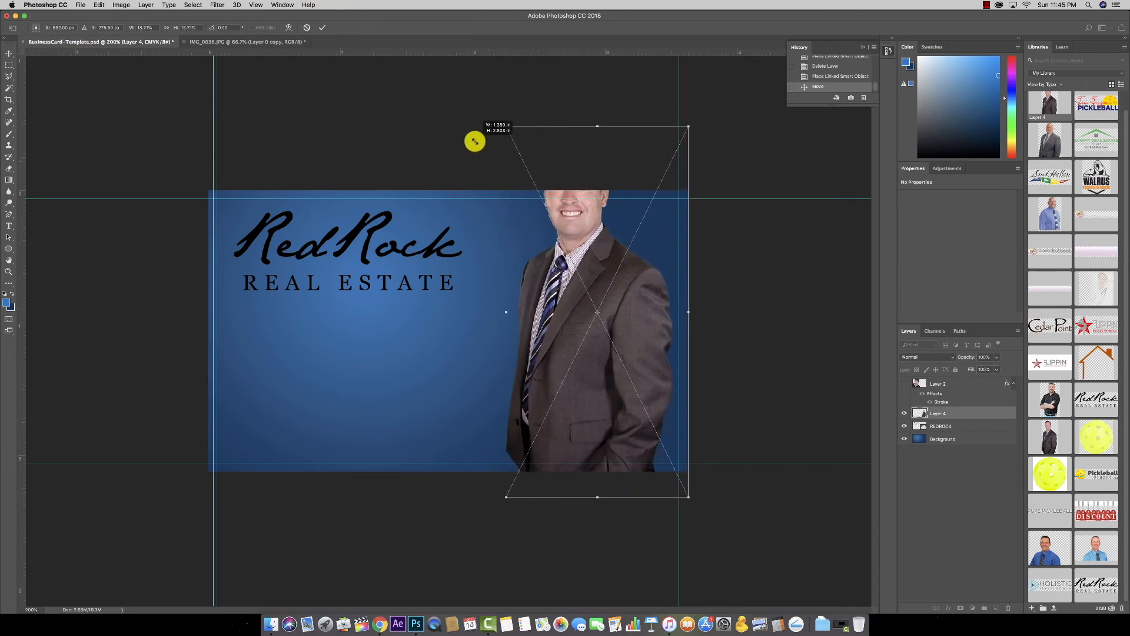
pyautogui.moveTo(636, 235); pyautogui.dragTo(632, 300)
pyautogui.press('Return')
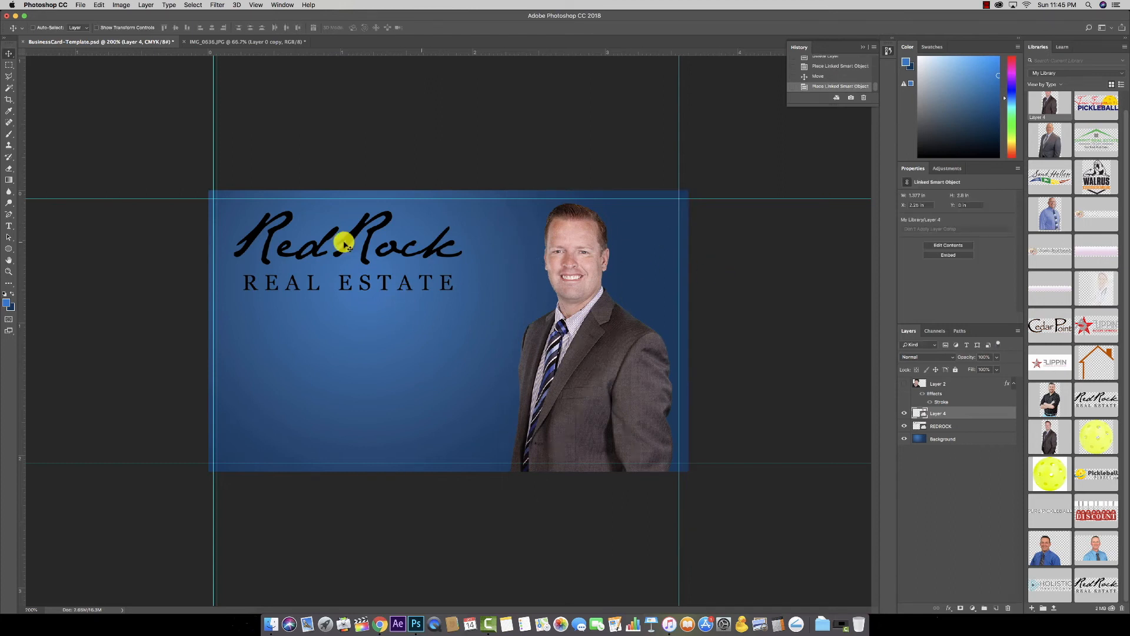
pyautogui.moveTo(371, 238); pyautogui.dragTo(389, 250)
pyautogui.click(480, 343)
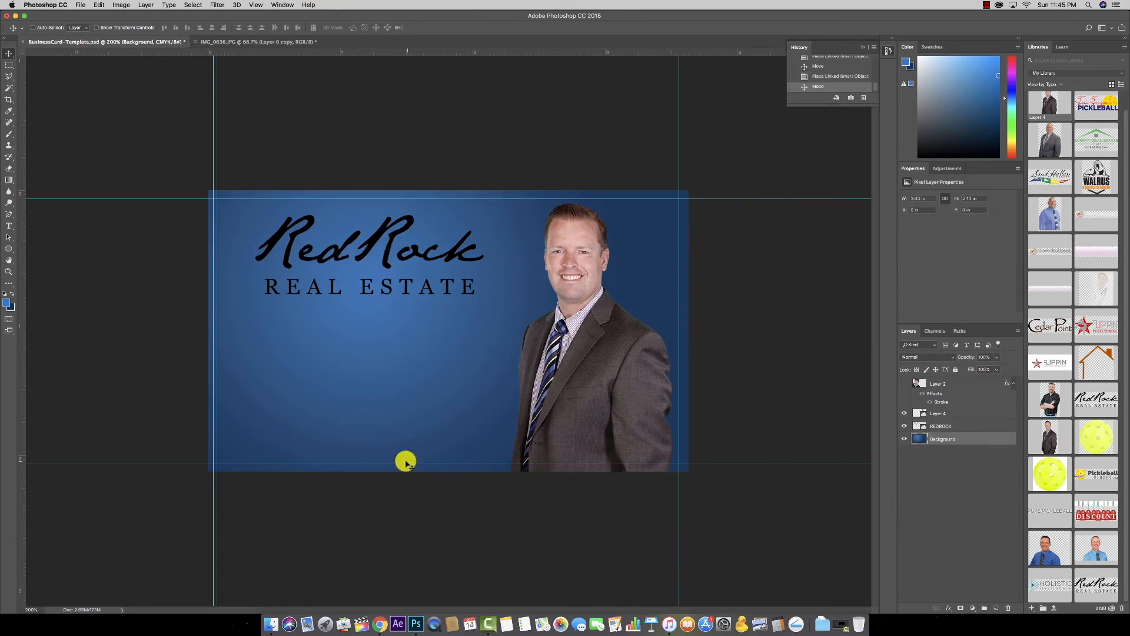
# Step: Reset the colours and set the foreground to dark grey 393939
pyautogui.click(5, 297)
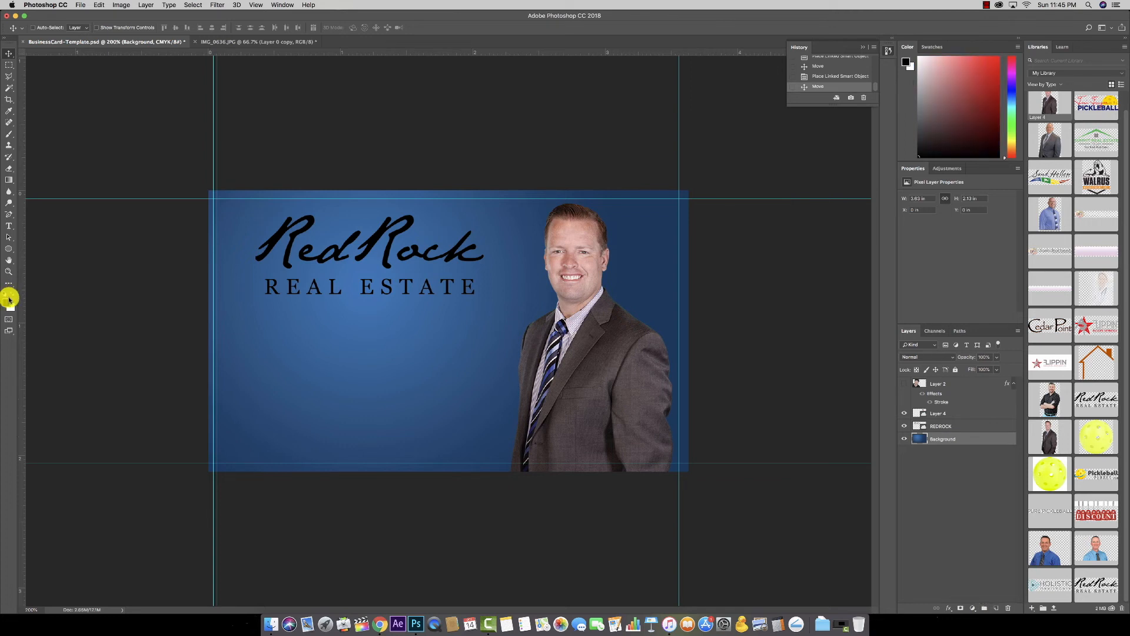
pyautogui.click(7, 303)
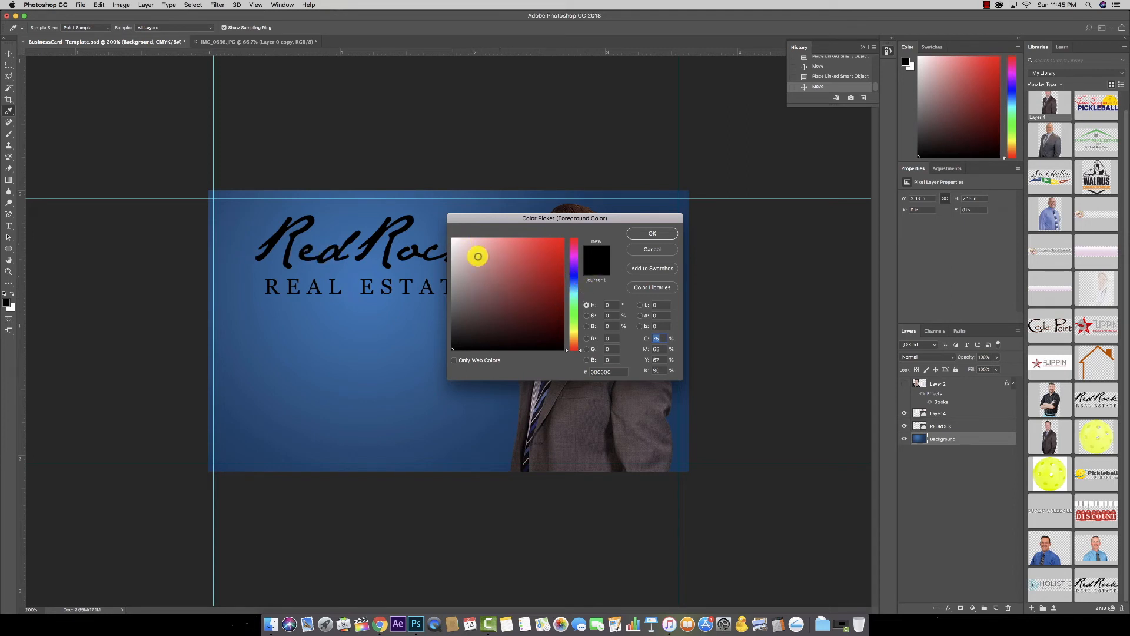
pyautogui.moveTo(545, 218); pyautogui.dragTo(481, 275)
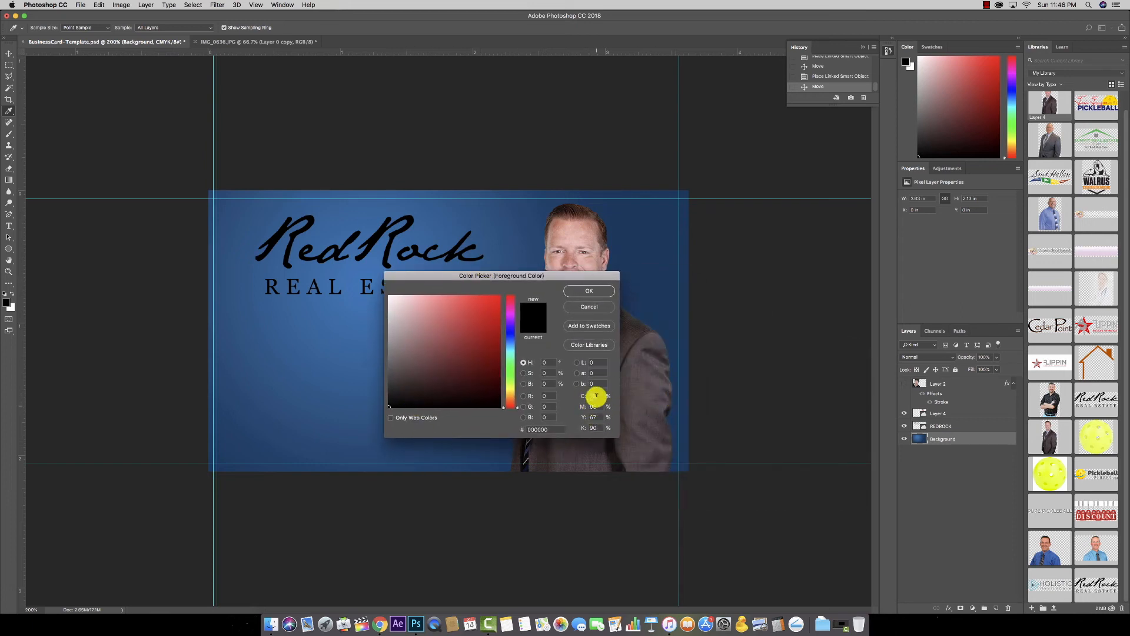
pyautogui.click(594, 292)
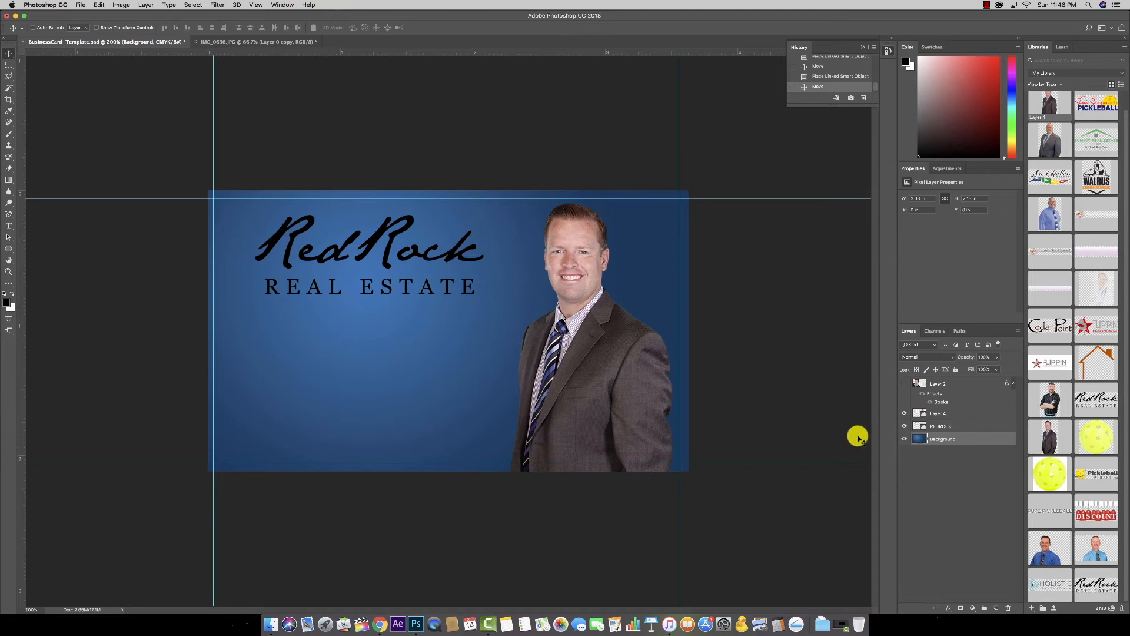
pyautogui.click(6, 304)
pyautogui.click(386, 373)
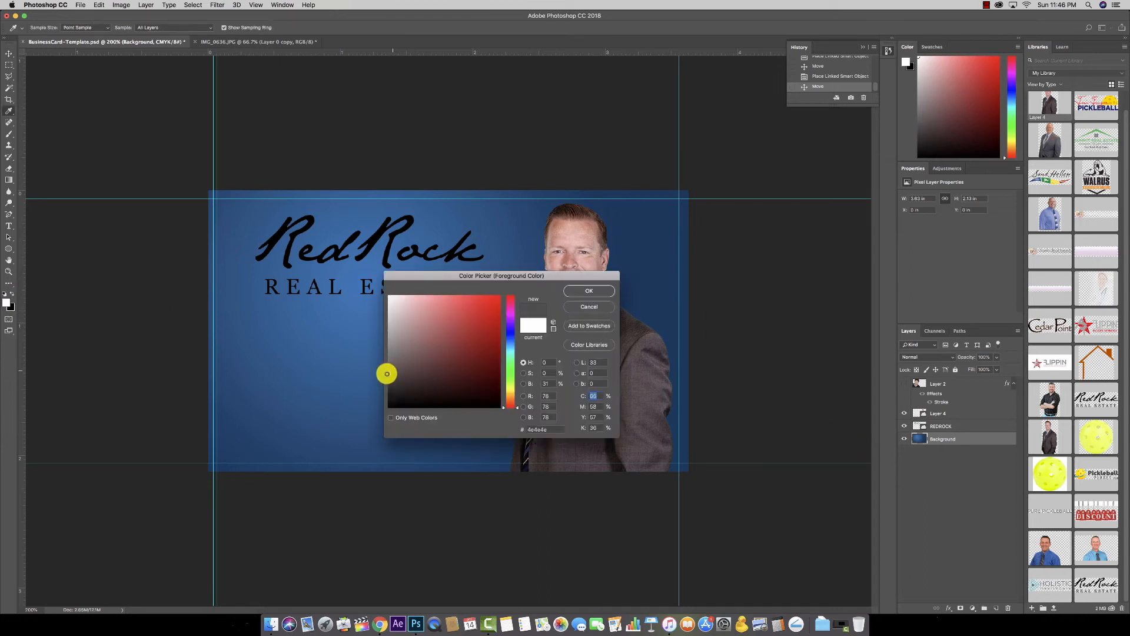
pyautogui.moveTo(385, 383); pyautogui.dragTo(389, 382)
pyautogui.click(583, 296)
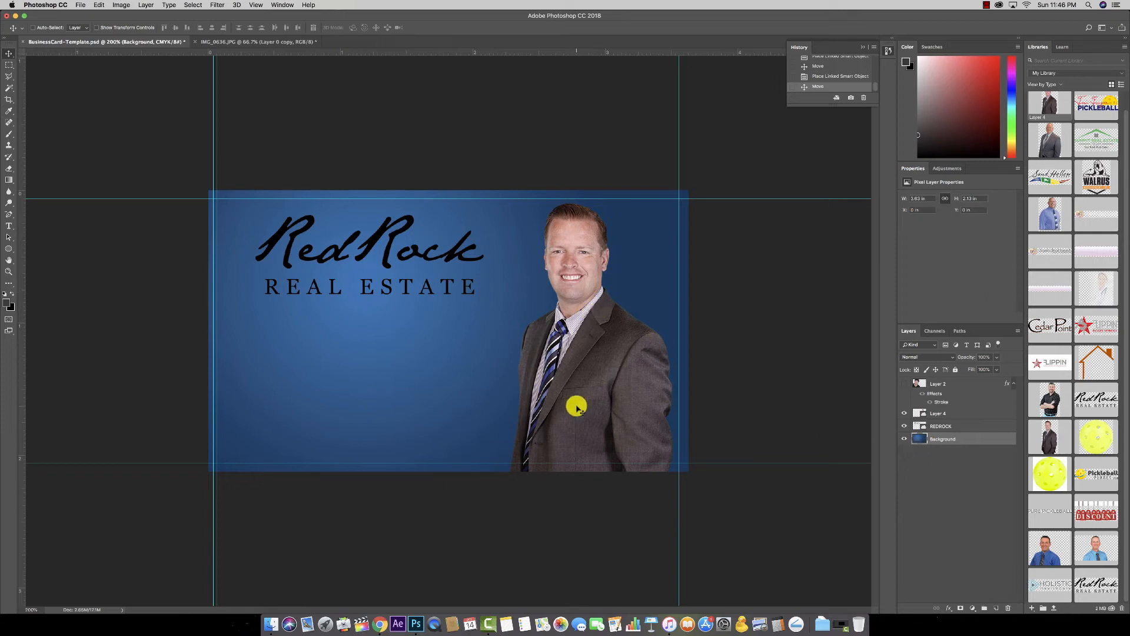
# Step: Draw a grey-to-black radial gradient outward from the man's face
pyautogui.press('g')
pyautogui.moveTo(583, 256); pyautogui.dragTo(390, 300)
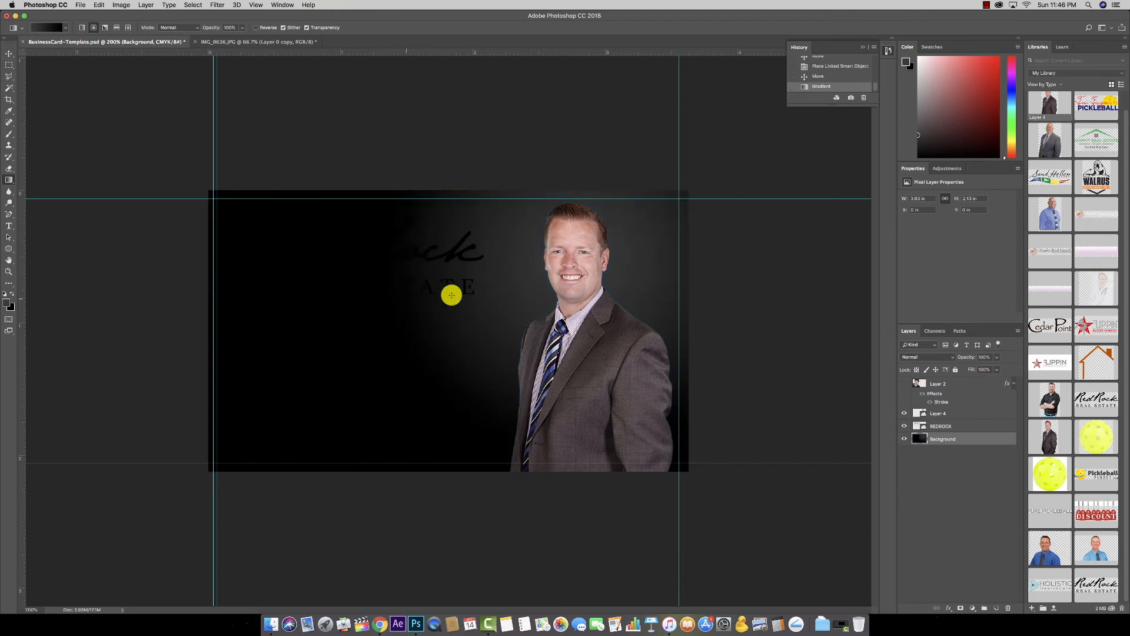
pyautogui.moveTo(528, 294); pyautogui.dragTo(355, 317)
pyautogui.moveTo(553, 321); pyautogui.dragTo(389, 295)
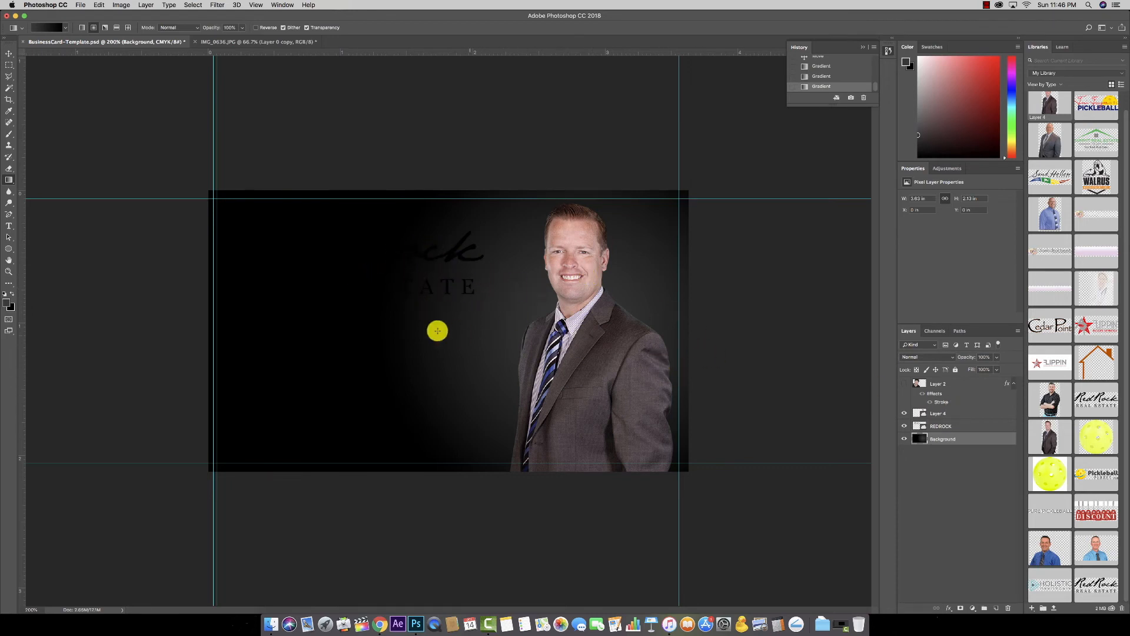
# Step: Select the RedRock logo layer and shift it slightly right
pyautogui.click(936, 424)
pyautogui.click(10, 54)
pyautogui.moveTo(469, 257)
pyautogui.mouseDown()
pyautogui.moveTo(641, 310)
pyautogui.moveTo(675, 307)
pyautogui.moveTo(664, 263)
pyautogui.moveTo(537, 270)
pyautogui.moveTo(462, 260)
pyautogui.moveTo(482, 258)
pyautogui.mouseUp()
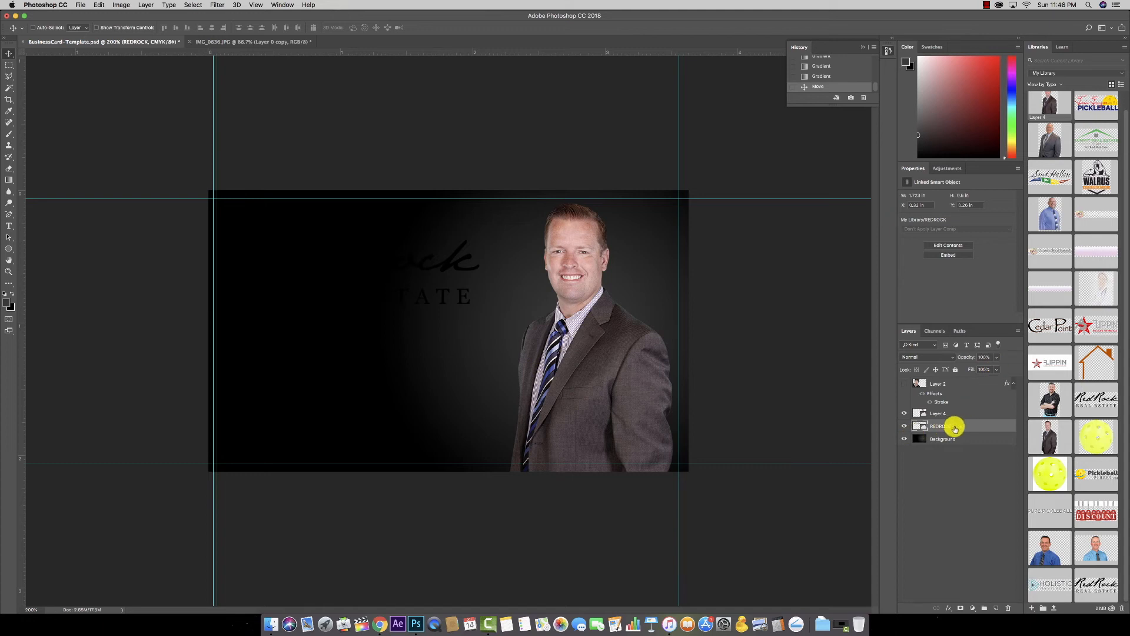
# Step: Add a white Color Overlay effect to the RedRock logo
pyautogui.click(949, 608)
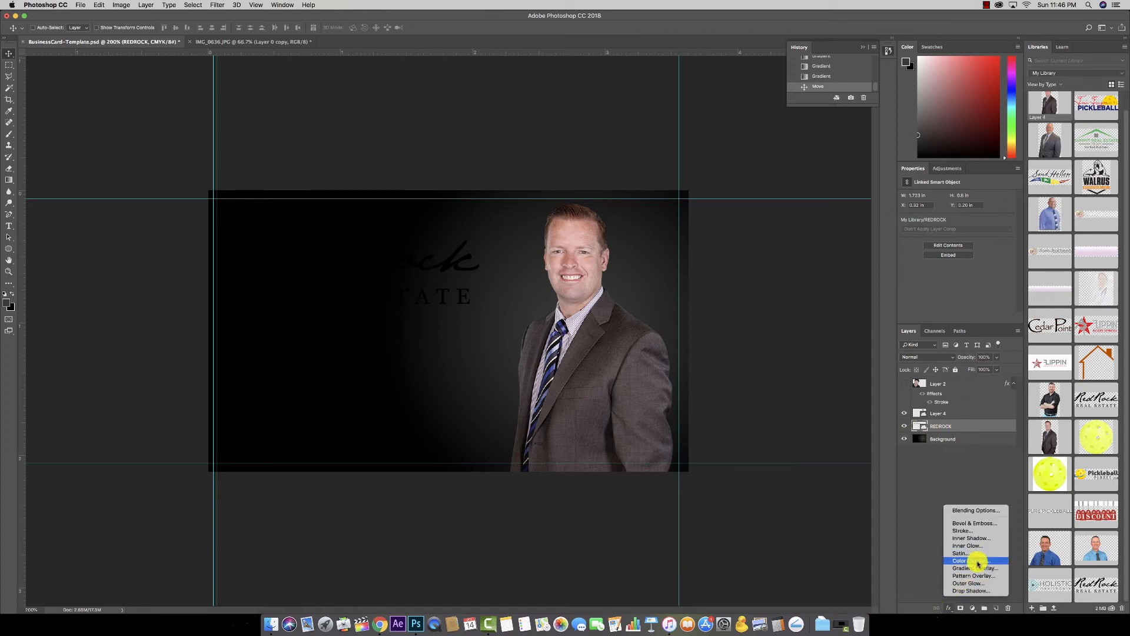
pyautogui.click(978, 562)
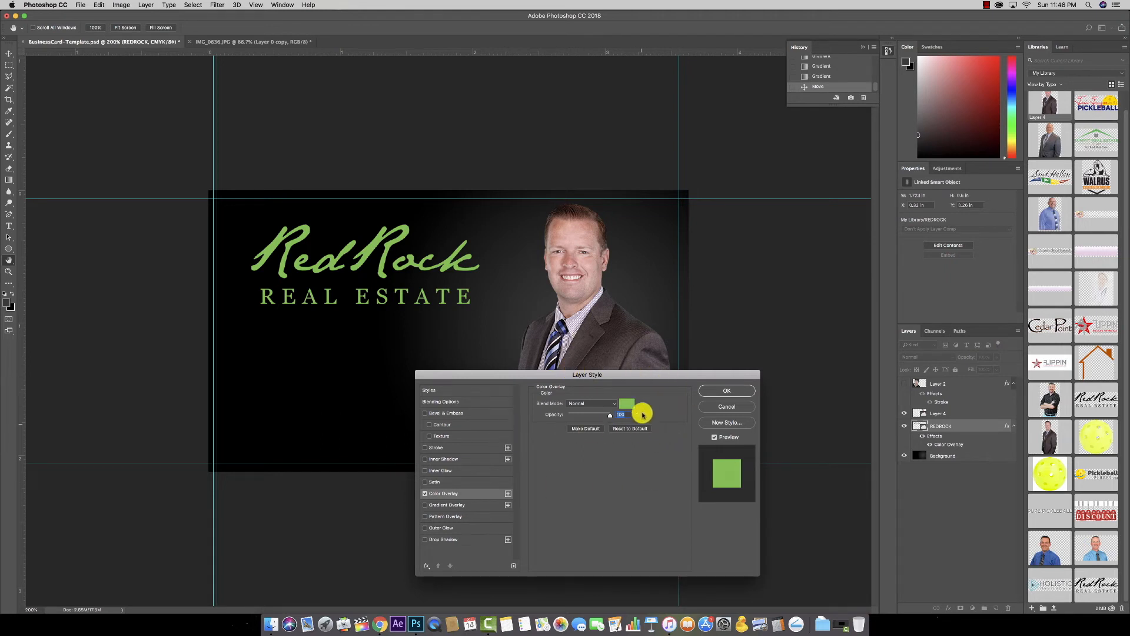
pyautogui.click(629, 406)
pyautogui.moveTo(430, 321); pyautogui.dragTo(378, 295)
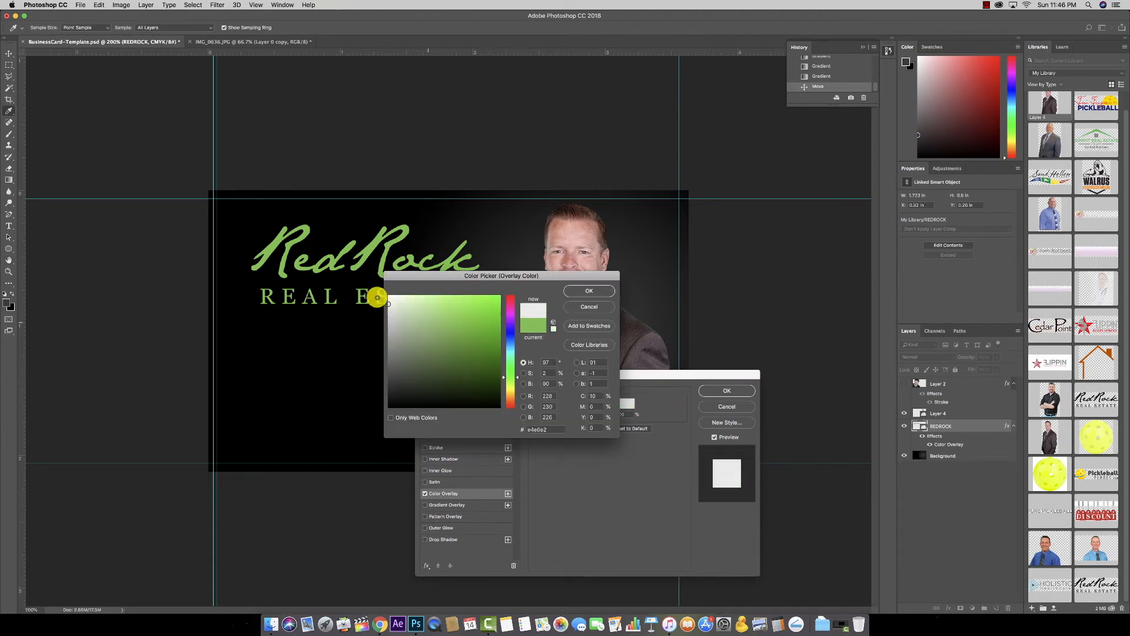
pyautogui.click(588, 291)
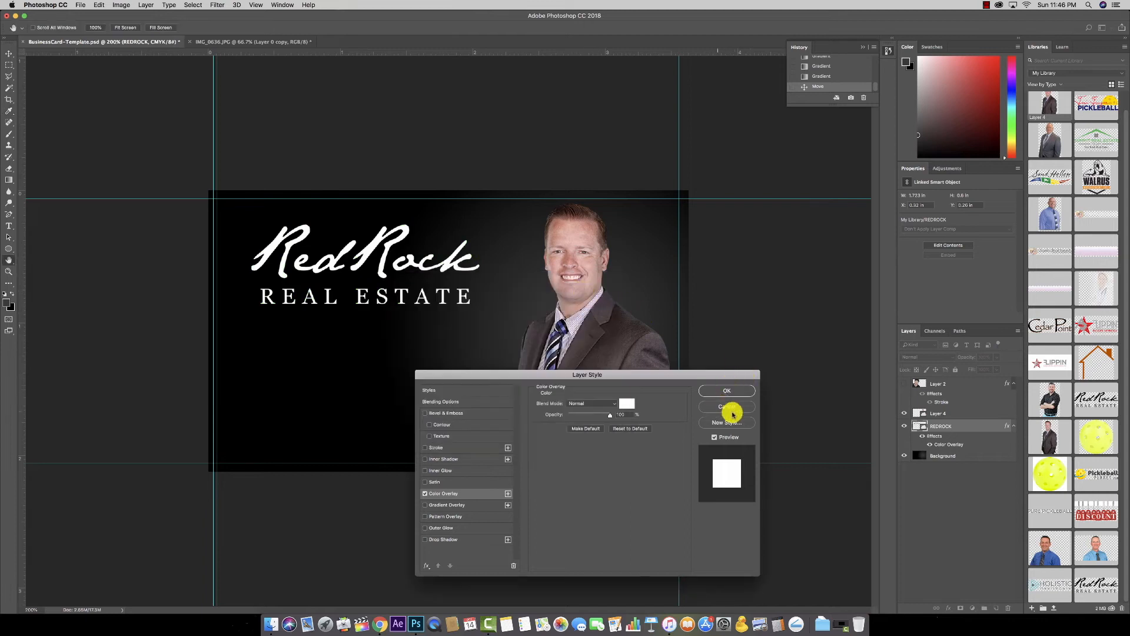
pyautogui.click(728, 391)
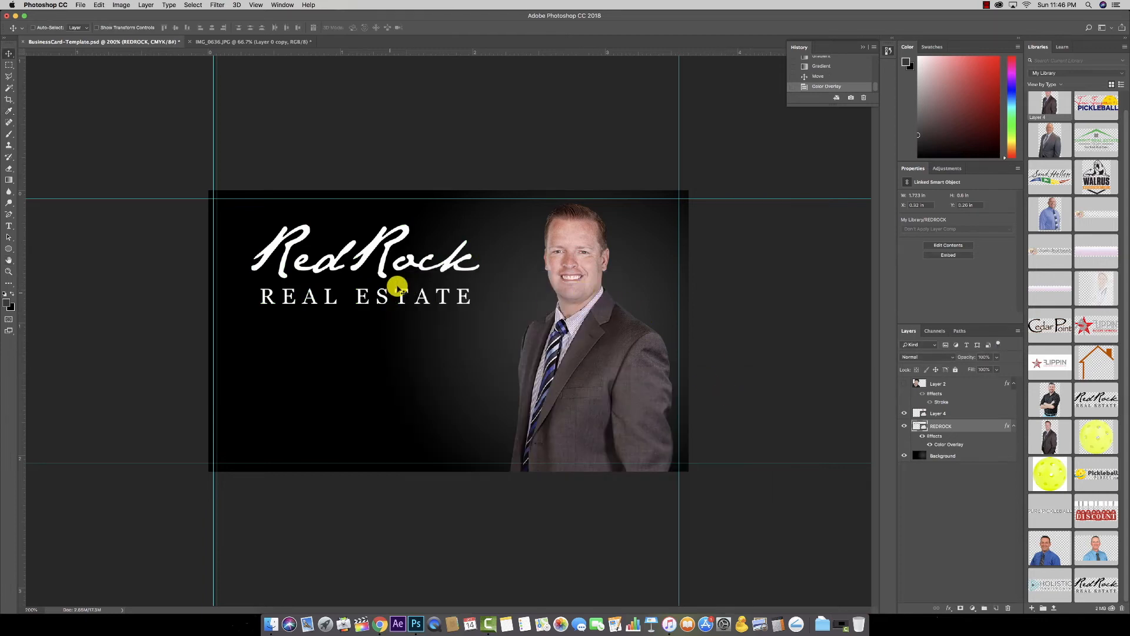
# Step: Nudge the logo right and give Layer 4 a Drop Shadow sized 144 px with adjusted opacity
pyautogui.moveTo(414, 272); pyautogui.dragTo(418, 271)
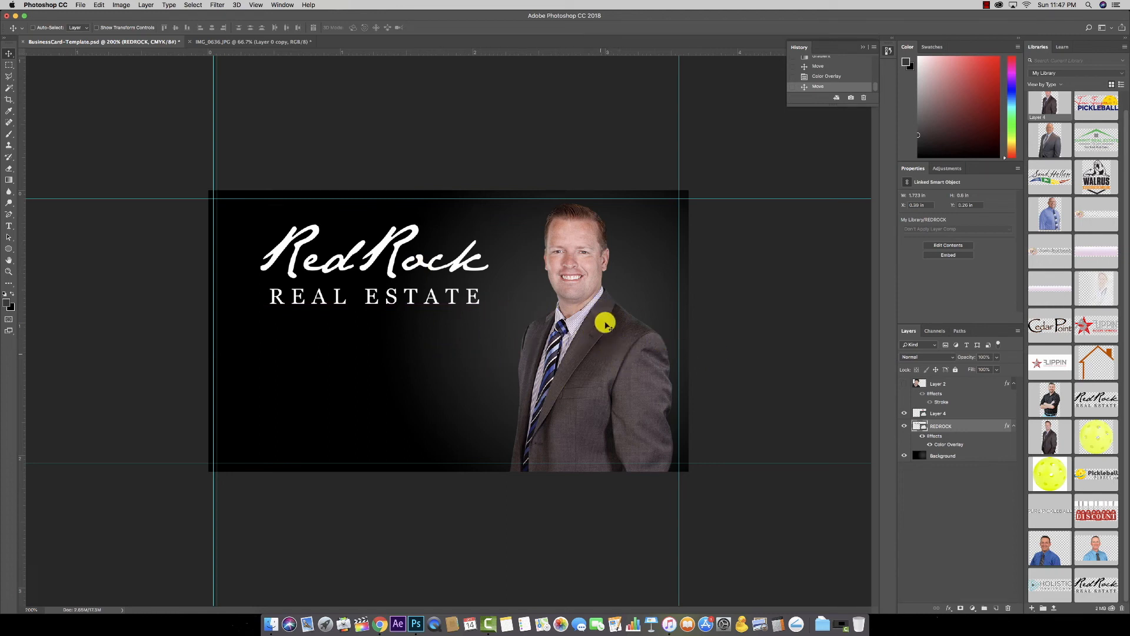
pyautogui.keyDown('super'); pyautogui.click(591, 336); pyautogui.keyUp('super')
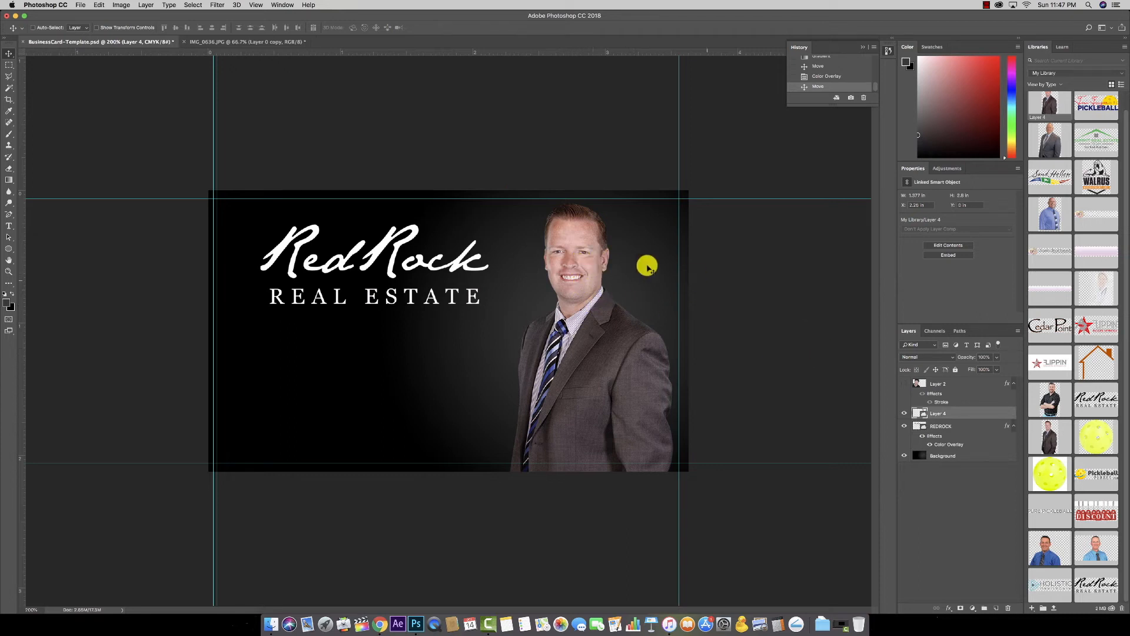
pyautogui.click(947, 609)
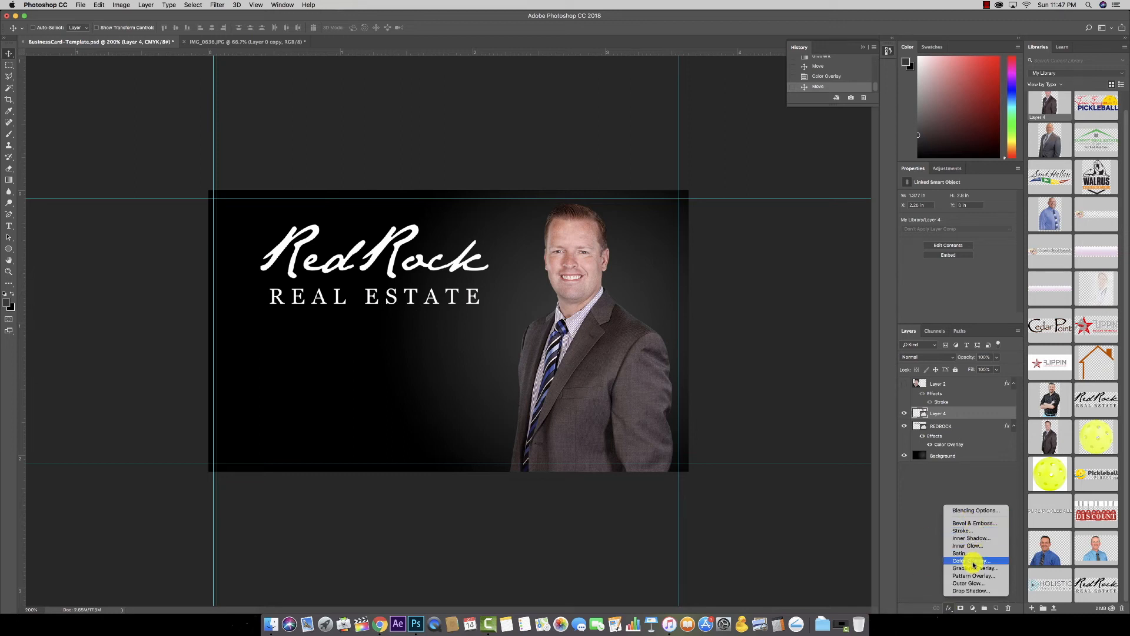
pyautogui.click(980, 590)
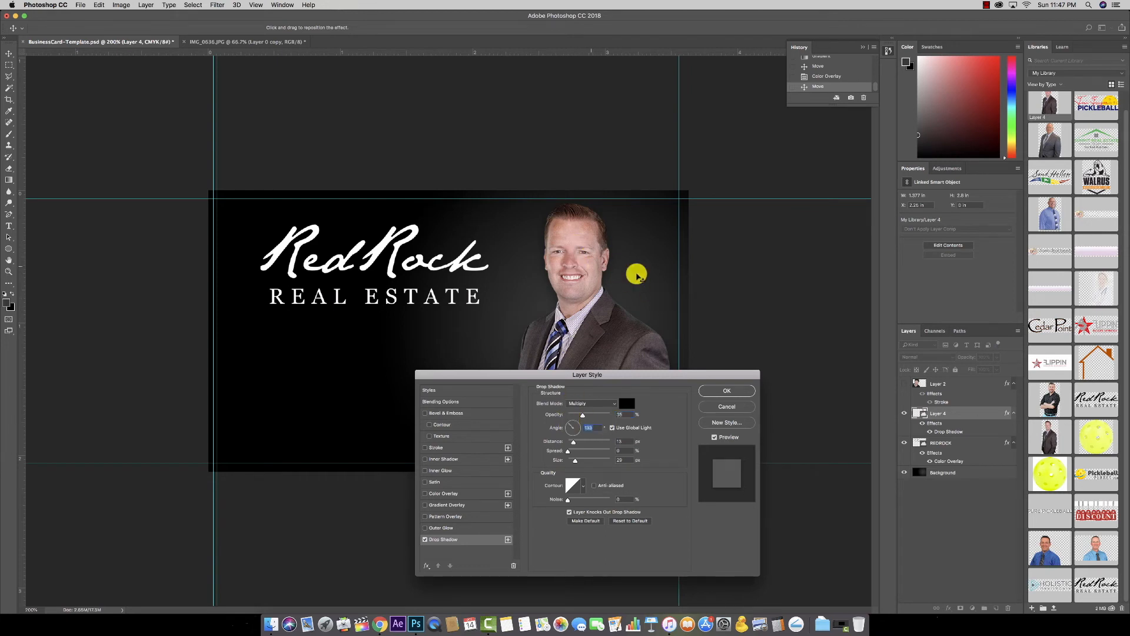
pyautogui.moveTo(583, 415); pyautogui.dragTo(614, 420)
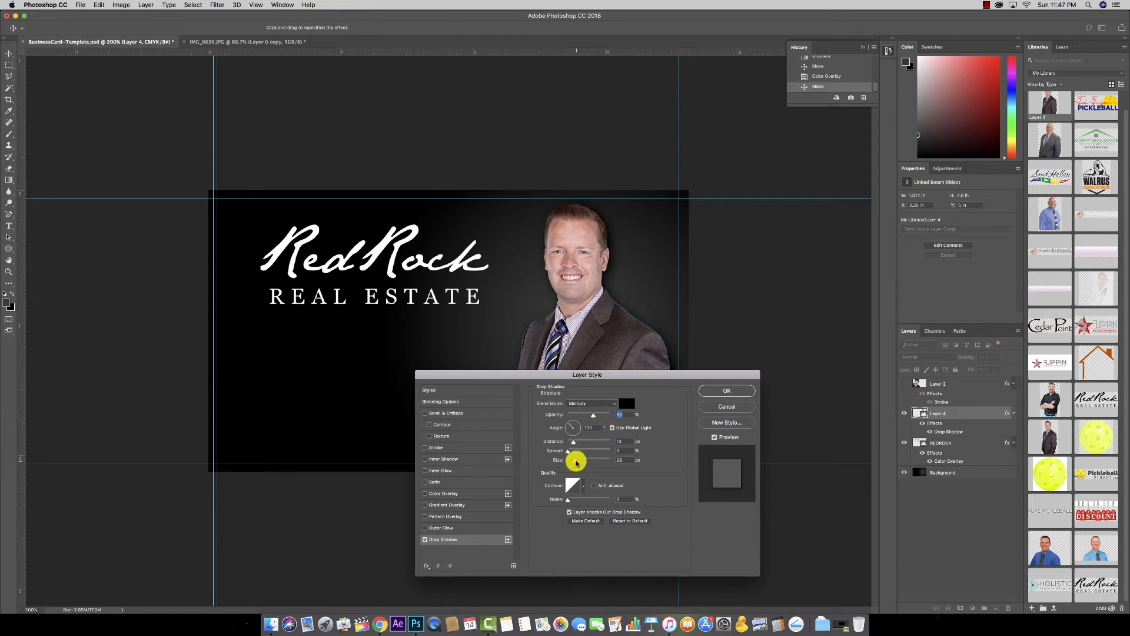
pyautogui.moveTo(576, 462); pyautogui.dragTo(599, 463)
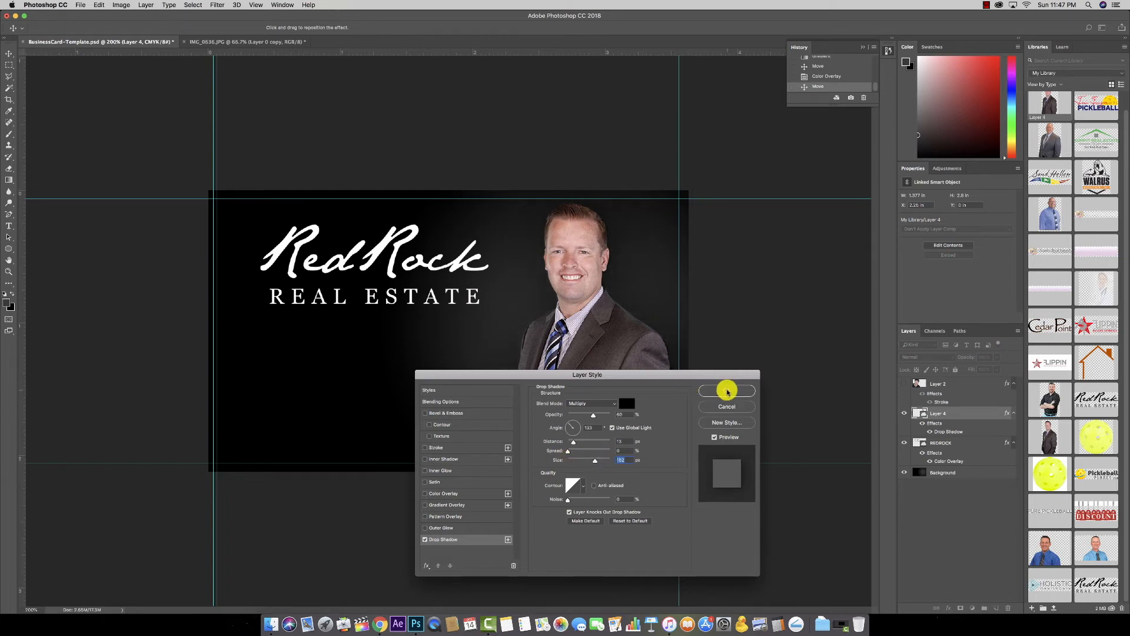
pyautogui.click(727, 392)
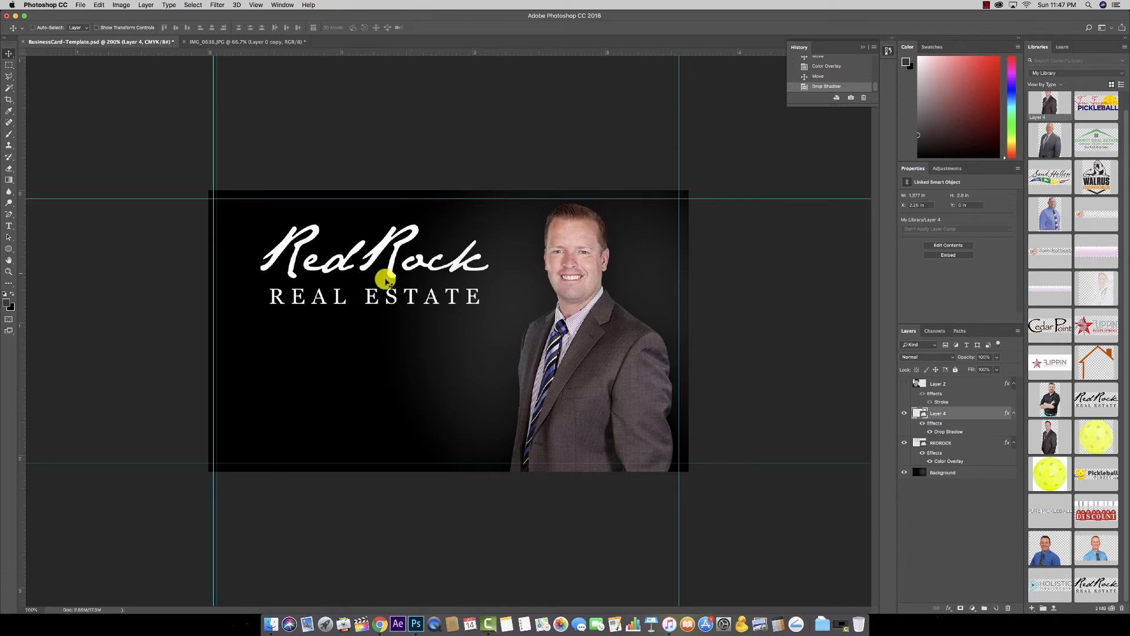
pyautogui.click(452, 270)
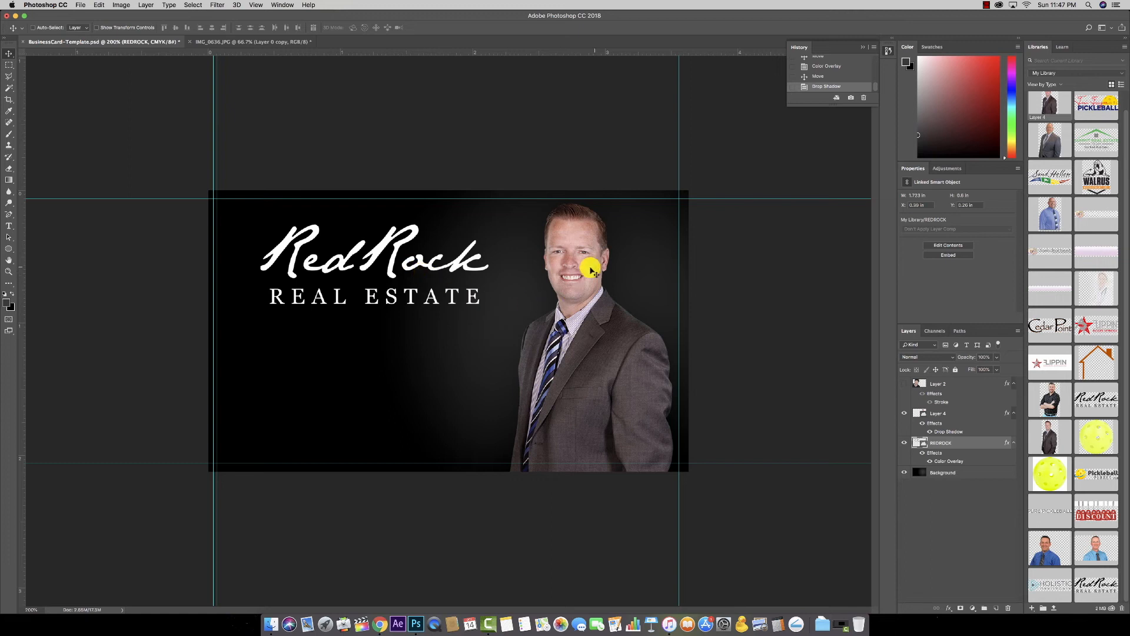
pyautogui.click(904, 383)
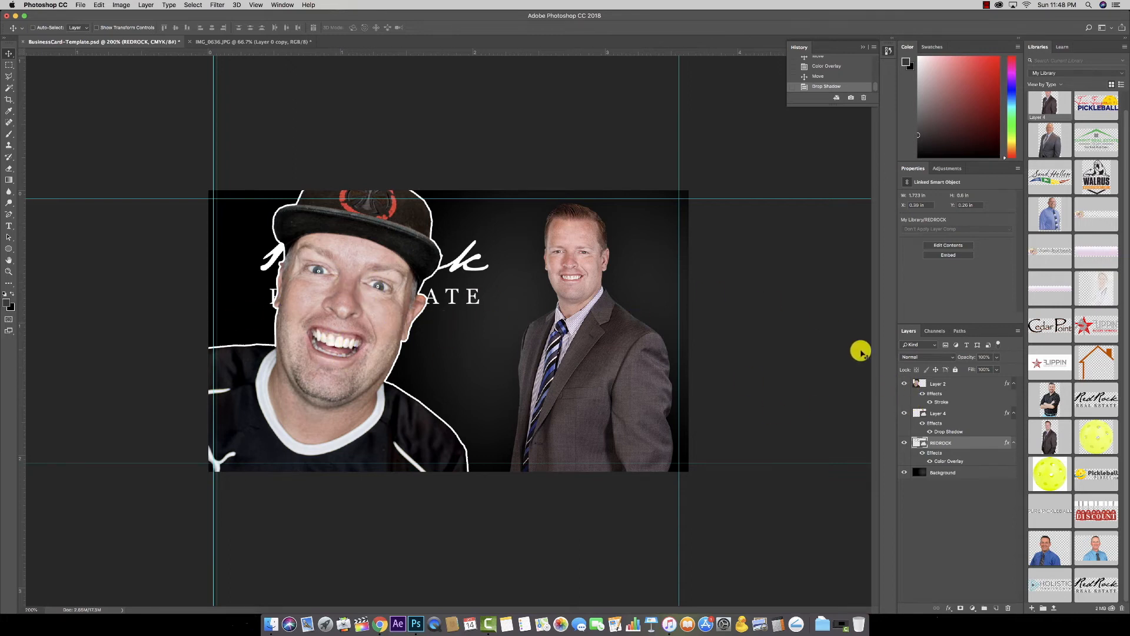
pyautogui.click(904, 384)
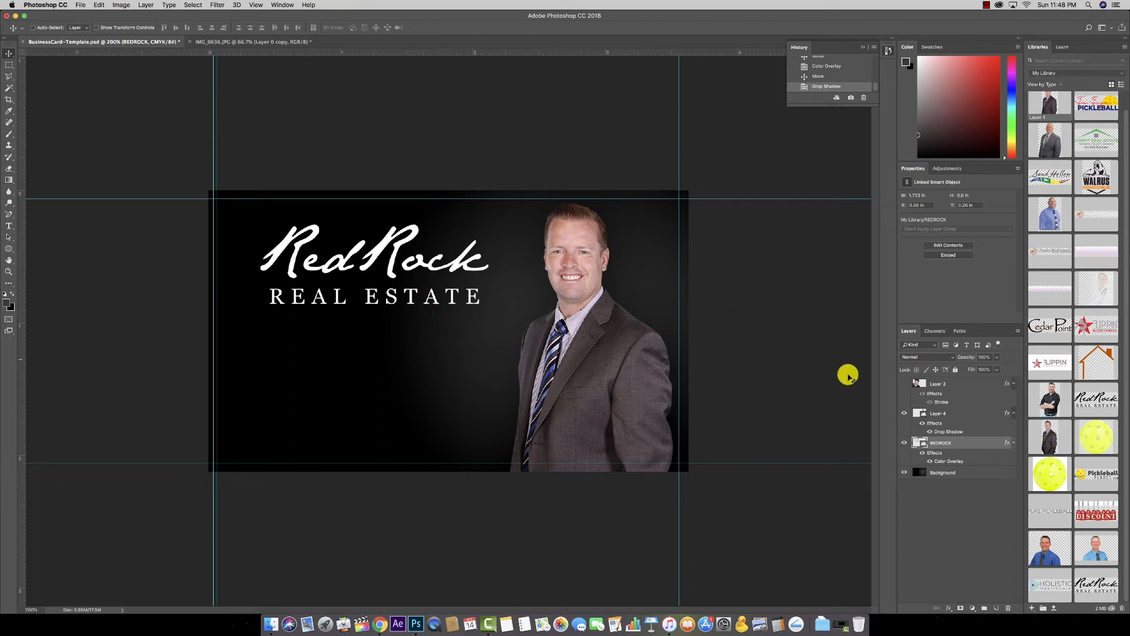
pyautogui.click(8, 226)
pyautogui.click(5, 296)
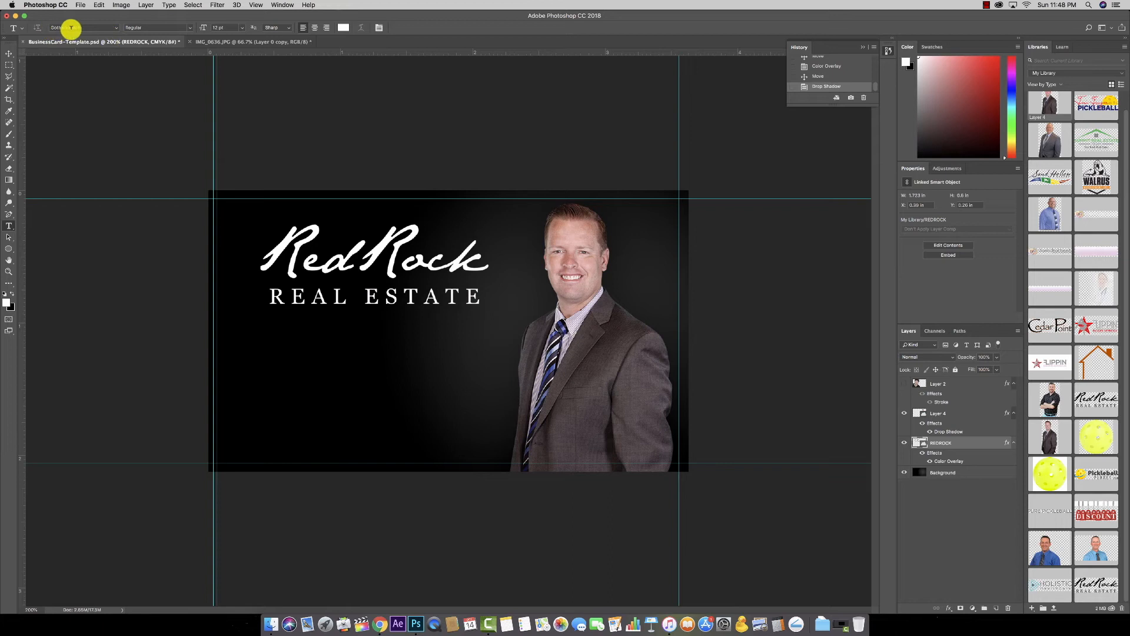
# Step: Choose Gotham and add the agent's name as a text line below the logo
pyautogui.click(115, 28)
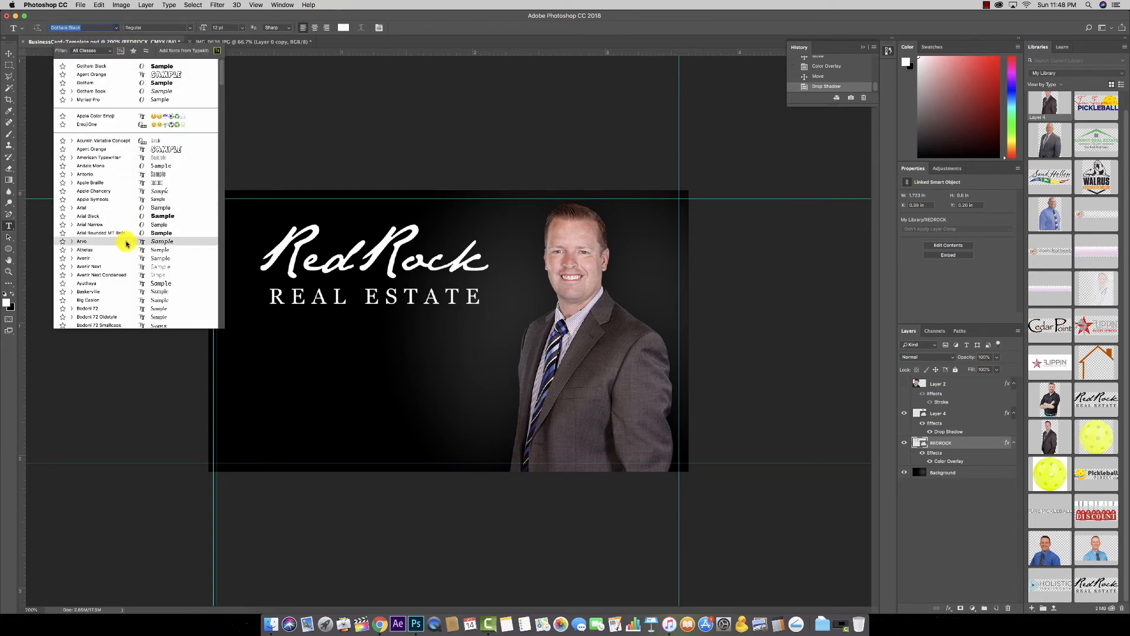
pyautogui.click(115, 26)
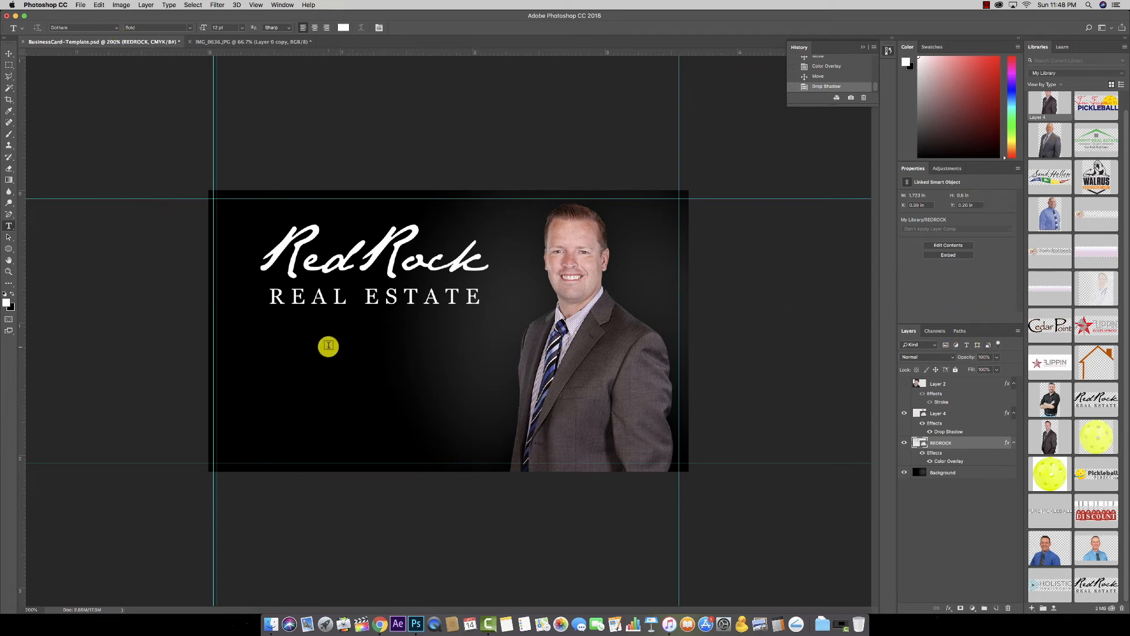
pyautogui.click(300, 342)
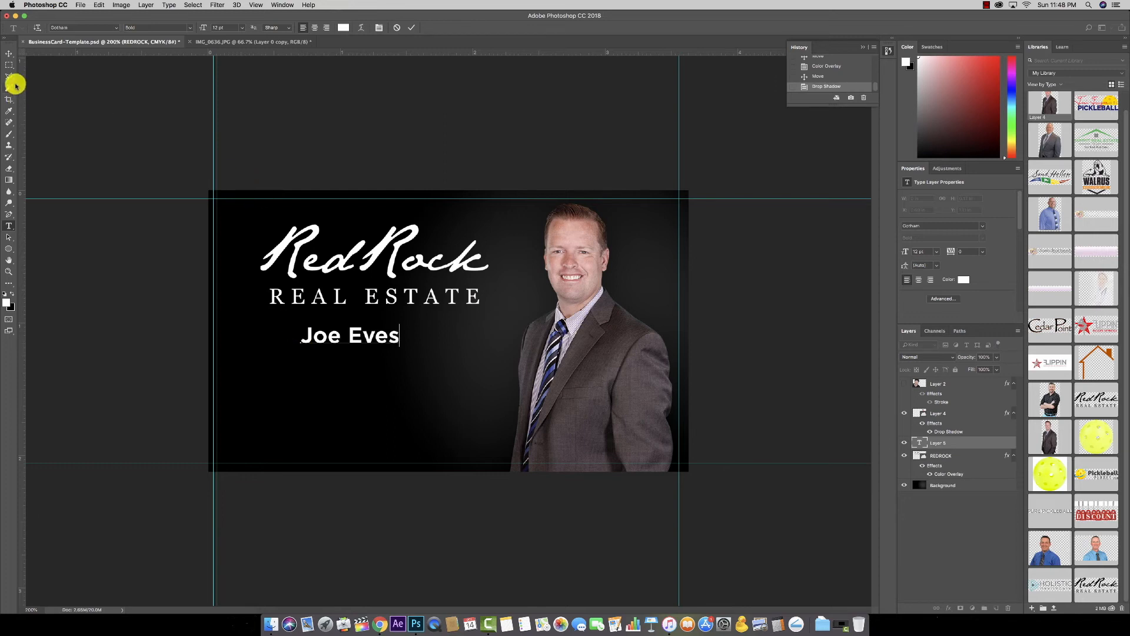
pyautogui.tripleClick(351, 338)
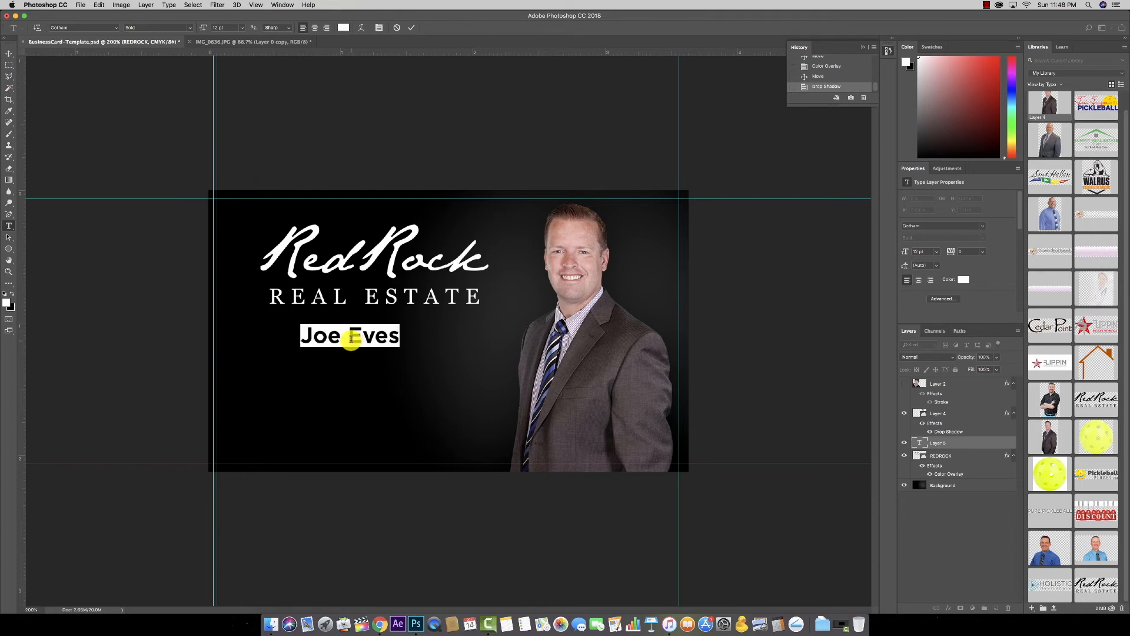
pyautogui.click(320, 333)
pyautogui.moveTo(296, 333); pyautogui.dragTo(415, 340)
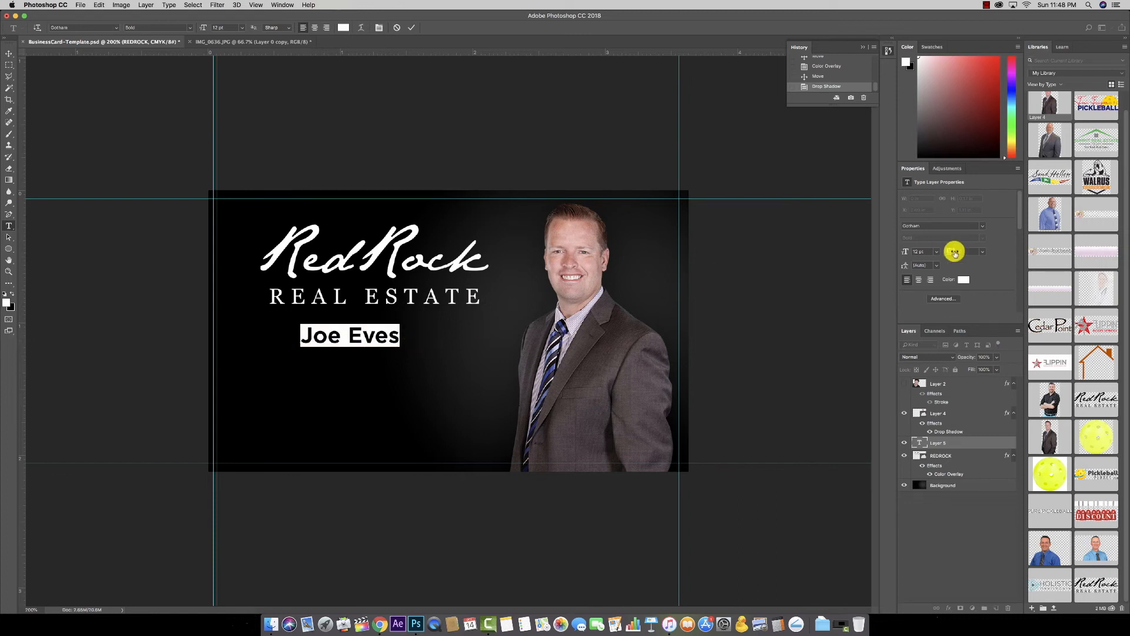
# Step: Set the name in Gotham Bold, commit it and nudge it slightly right
pyautogui.click(982, 226)
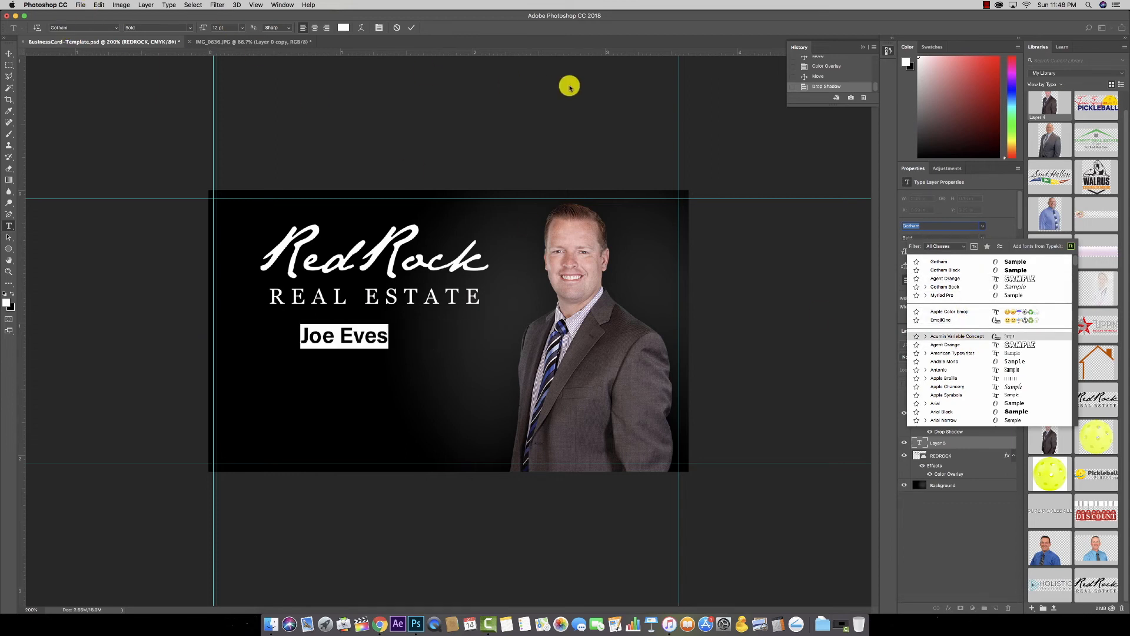
pyautogui.click(954, 262)
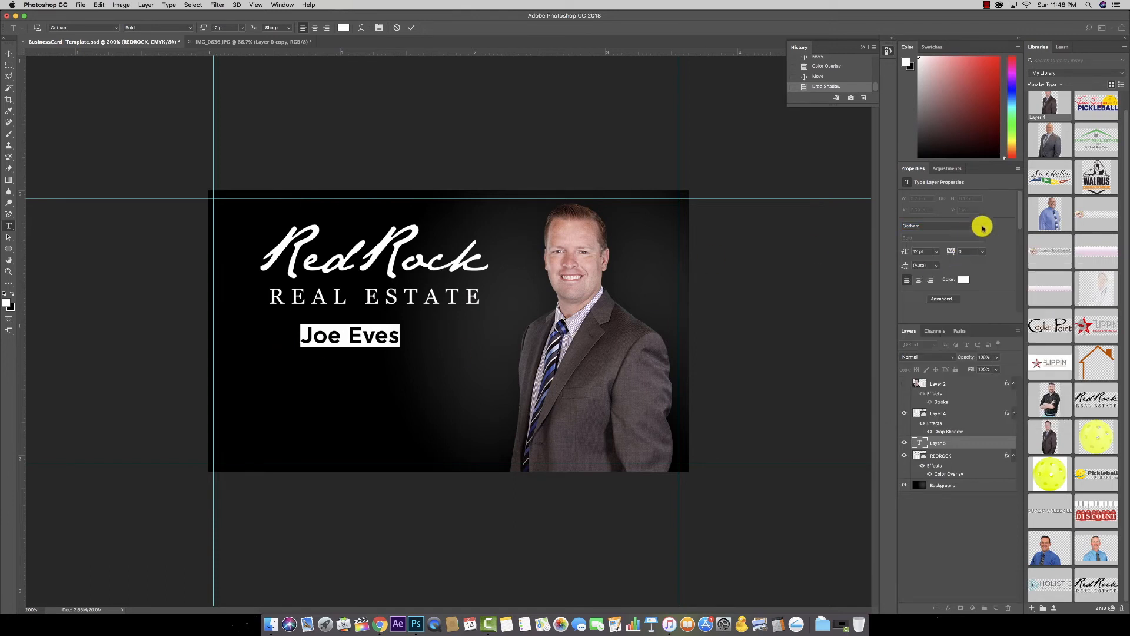
pyautogui.click(190, 28)
pyautogui.click(192, 28)
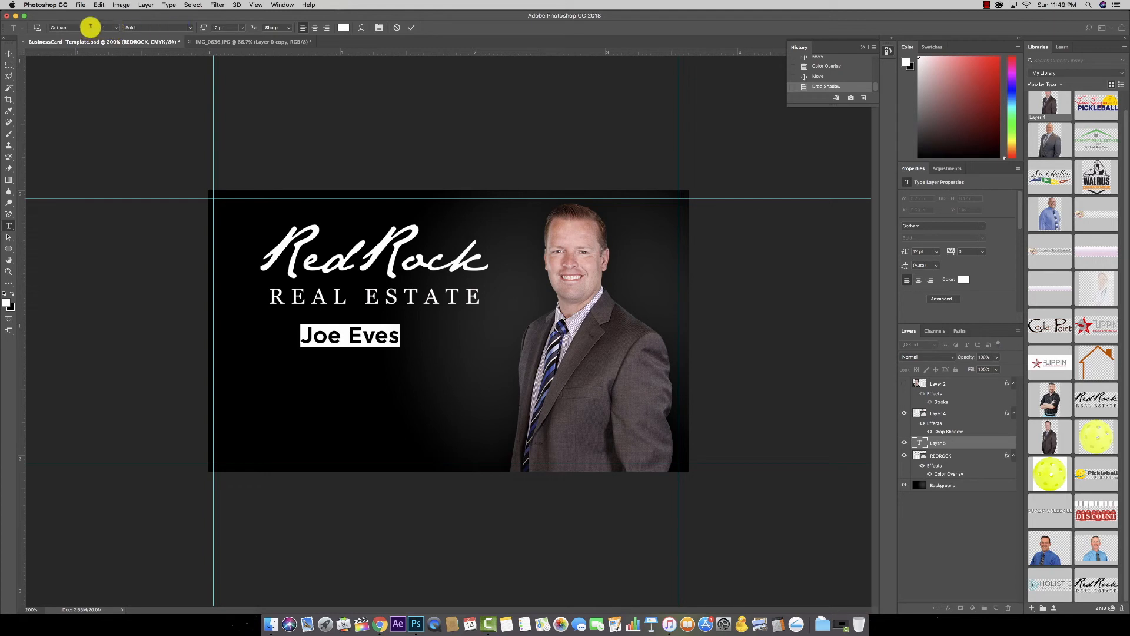
pyautogui.click(116, 28)
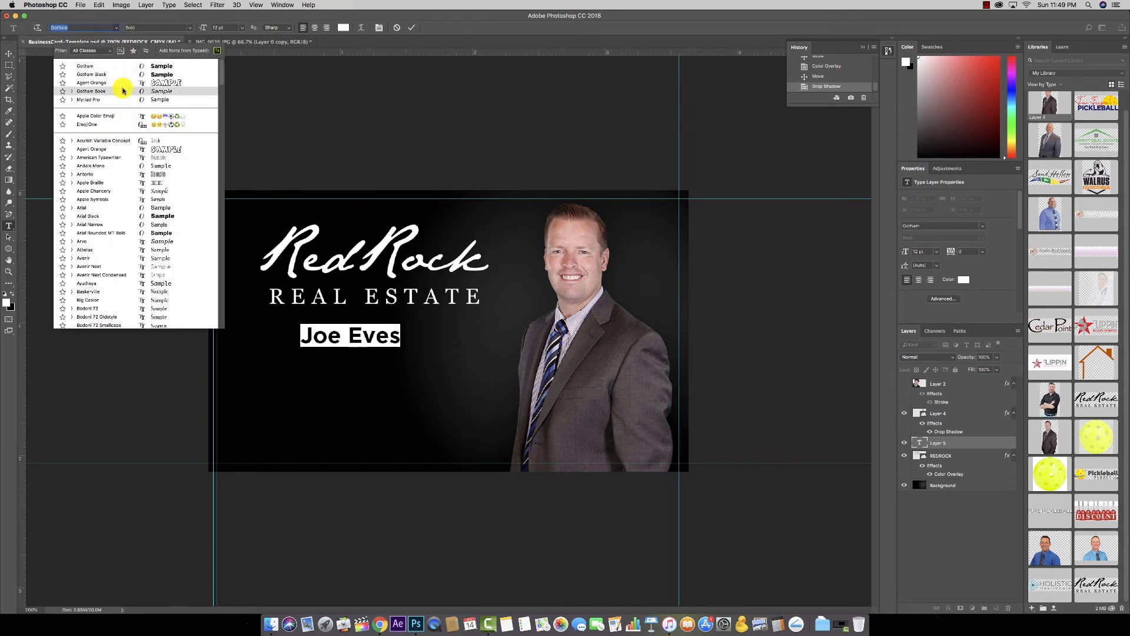
pyautogui.press('Escape')
pyautogui.click(7, 54)
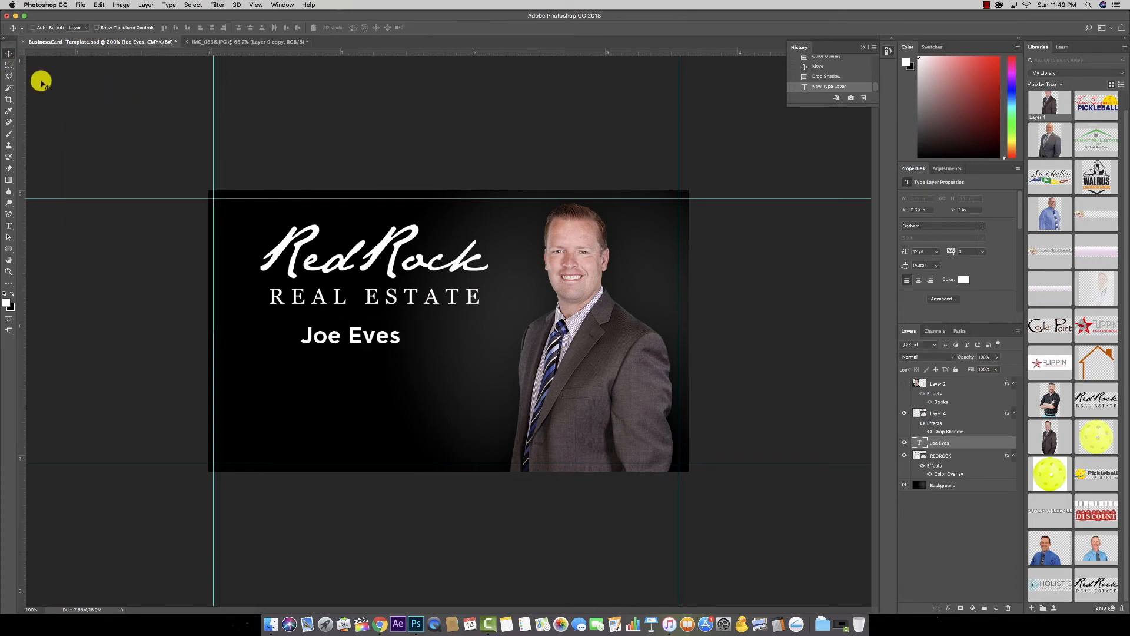
pyautogui.moveTo(354, 335); pyautogui.dragTo(368, 329)
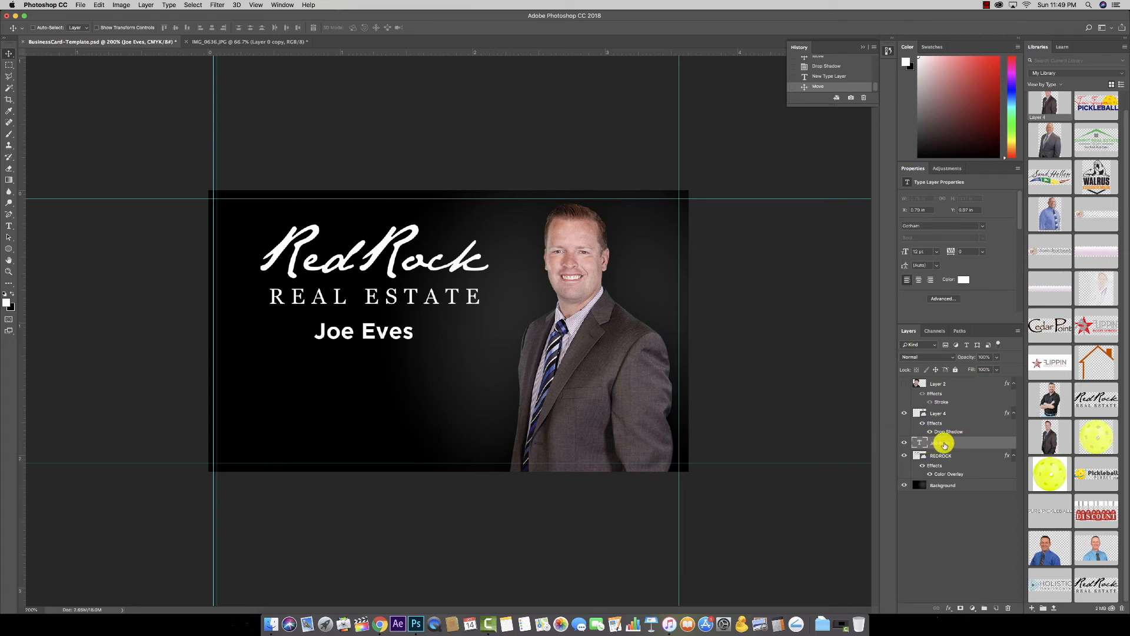
# Step: Duplicate the name line below itself, rename the layer Associate Broker, and retype its text
pyautogui.moveTo(944, 444); pyautogui.dragTo(996, 608)
pyautogui.moveTo(398, 328); pyautogui.dragTo(398, 358)
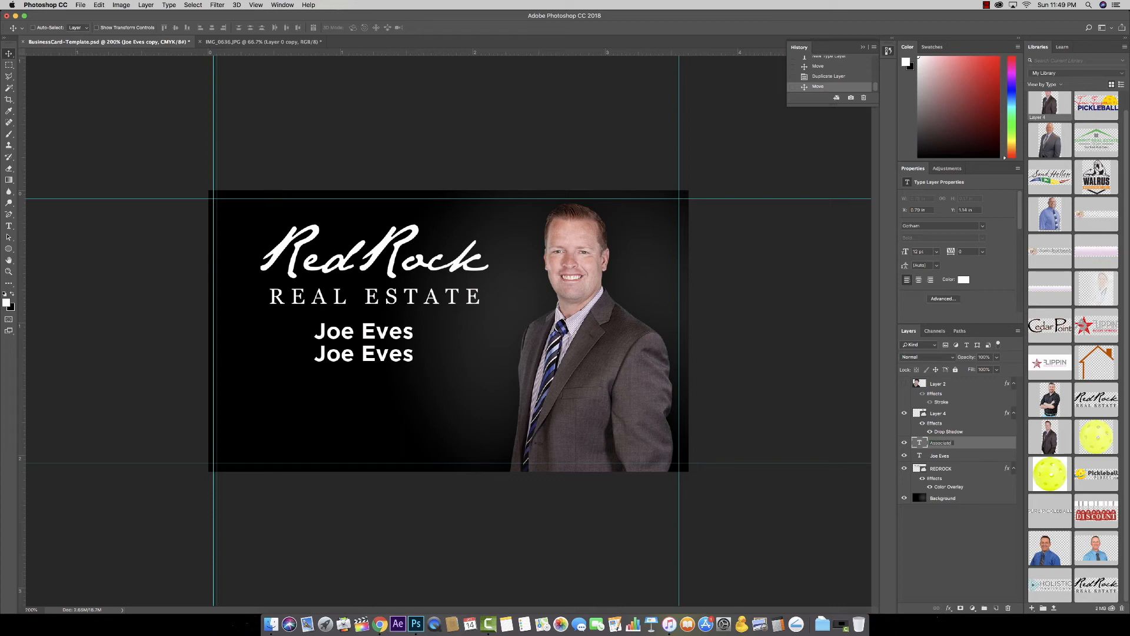
pyautogui.write('er')
pyautogui.press('Return')
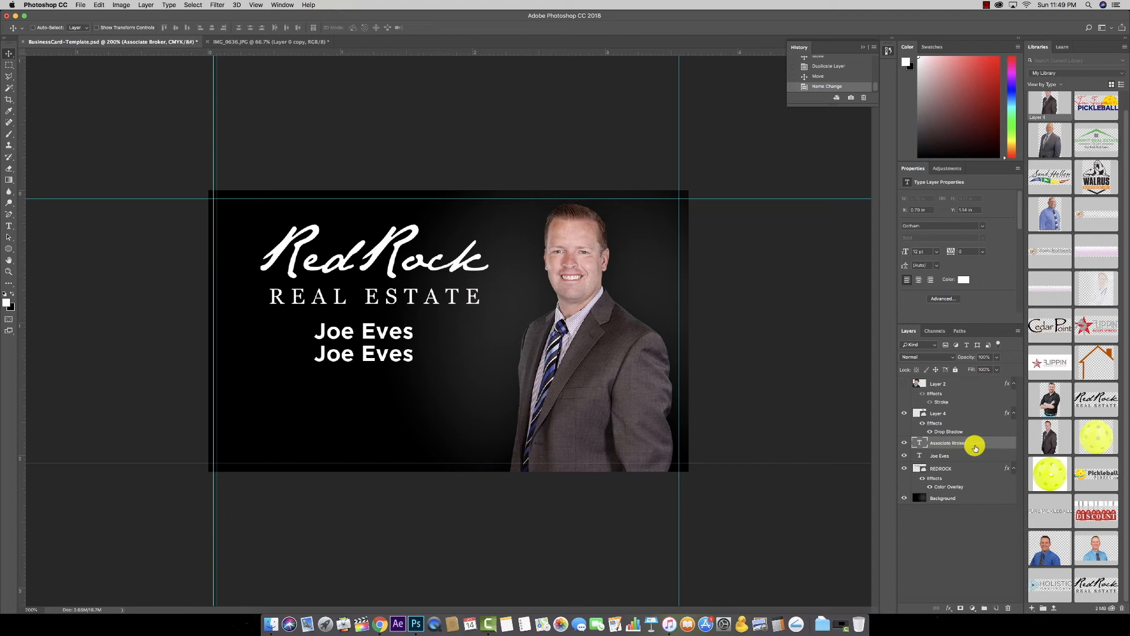
pyautogui.click(9, 226)
pyautogui.tripleClick(378, 353)
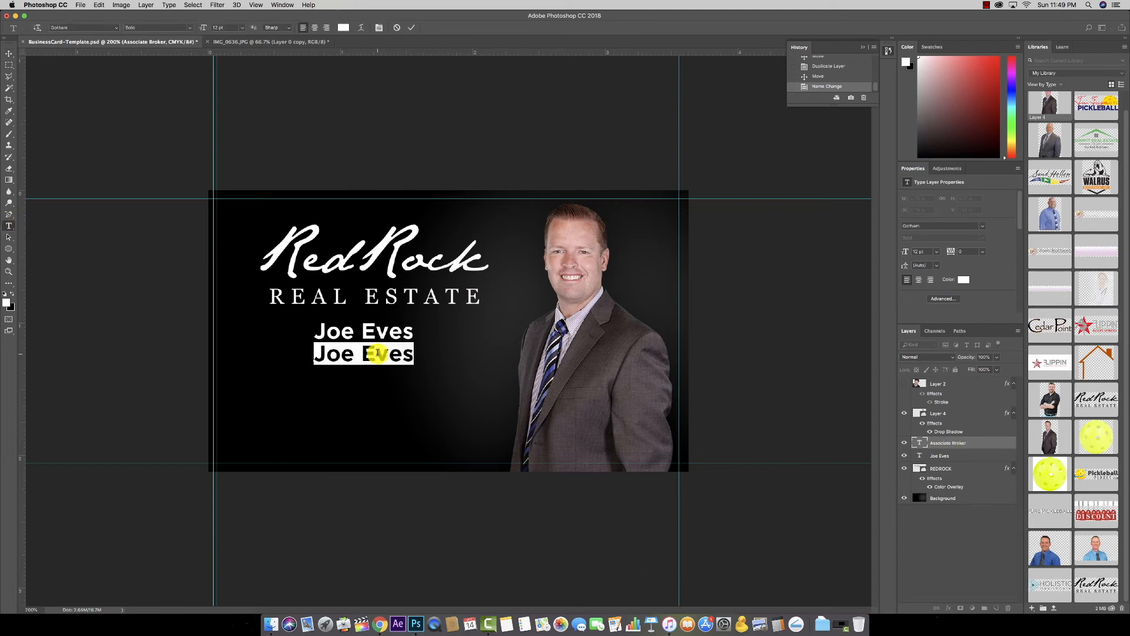
pyautogui.write('Associat')
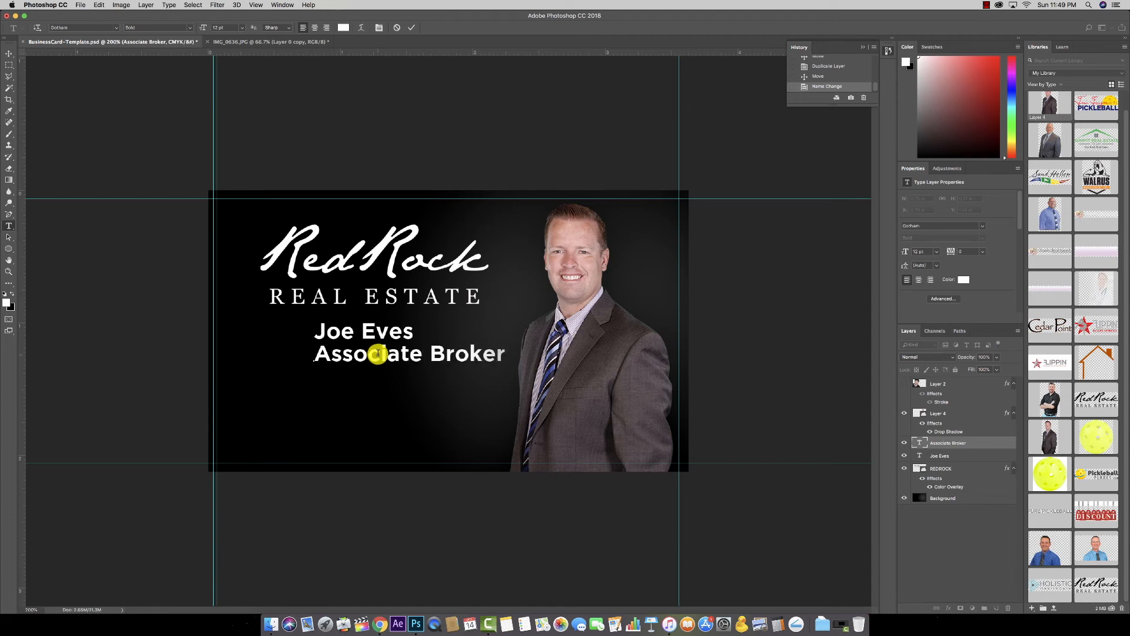
# Step: Set the Associate Broker title in Gotham Light and scale it down to about 77%
pyautogui.tripleClick(396, 357)
pyautogui.click(189, 27)
pyautogui.click(88, 28)
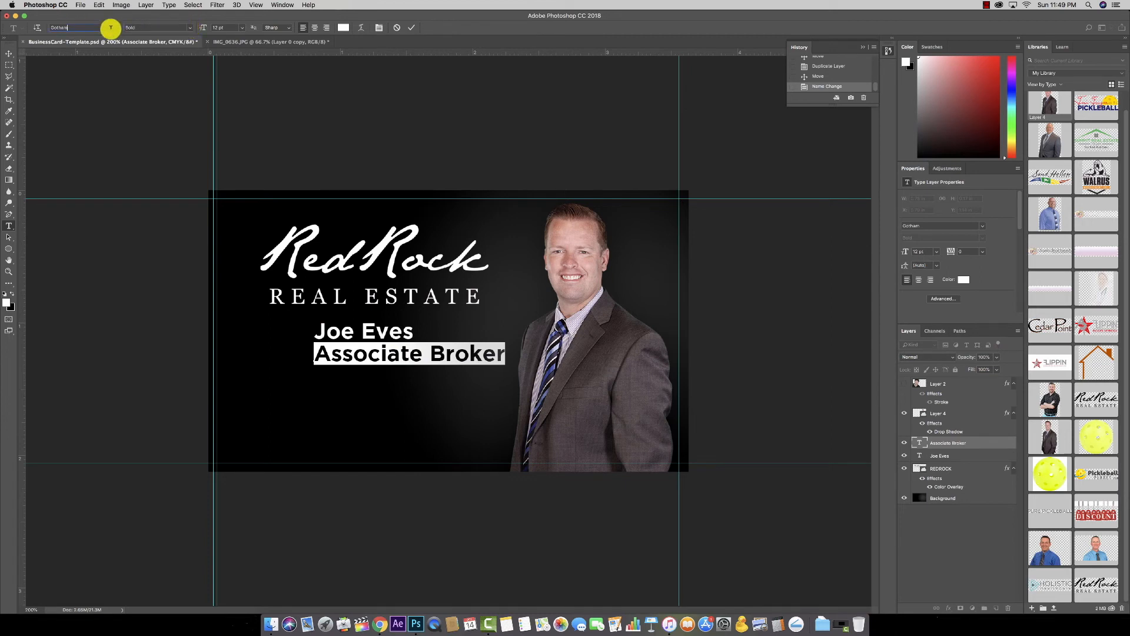
pyautogui.write('lig')
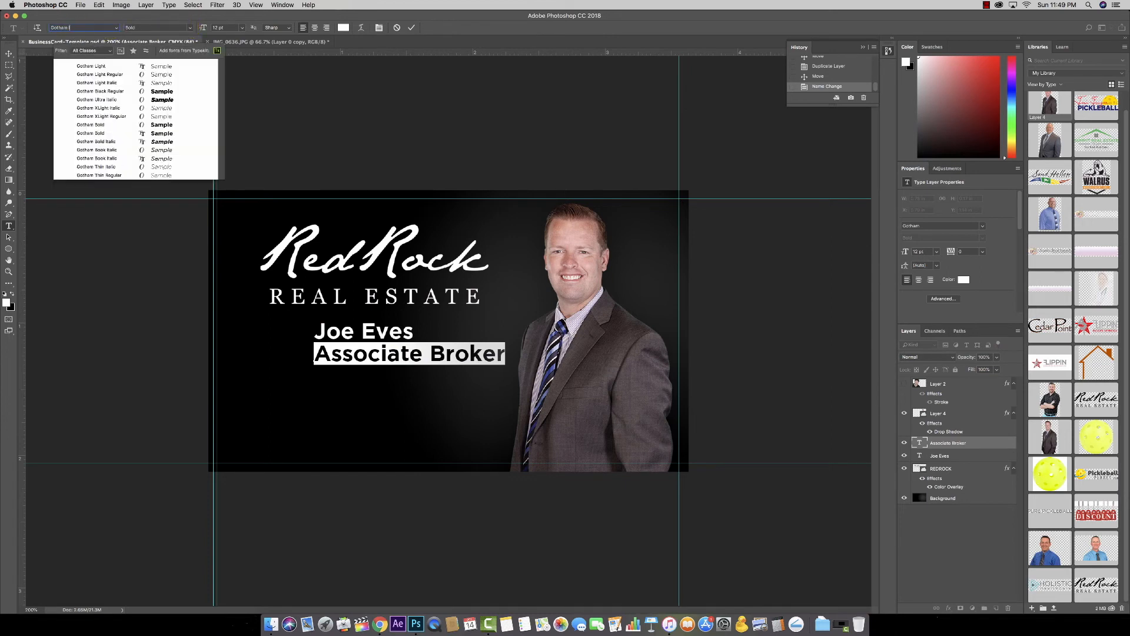
pyautogui.press('Down')
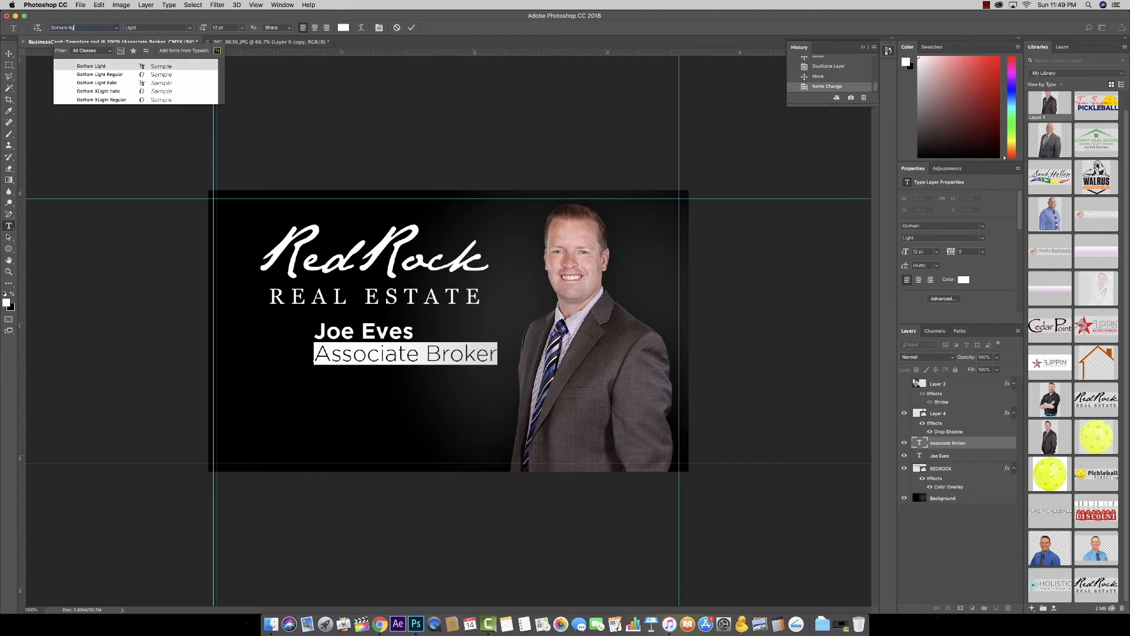
pyautogui.press('Return')
pyautogui.click(11, 56)
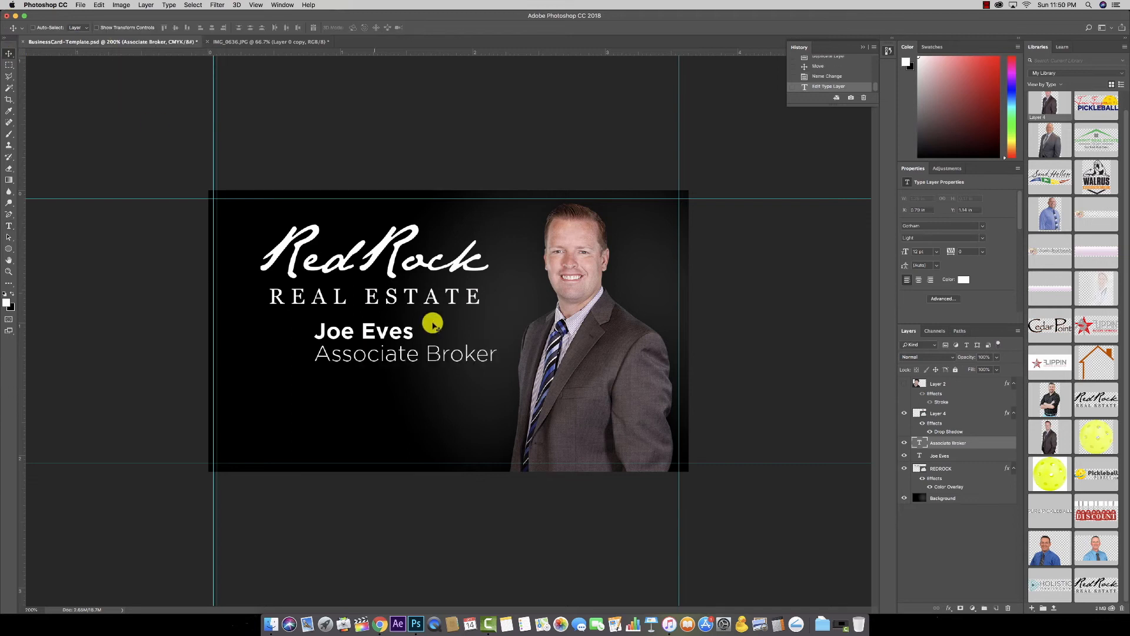
pyautogui.hotkey('ctrl', 't')
pyautogui.moveTo(498, 345); pyautogui.dragTo(399, 352)
pyautogui.press('Return')
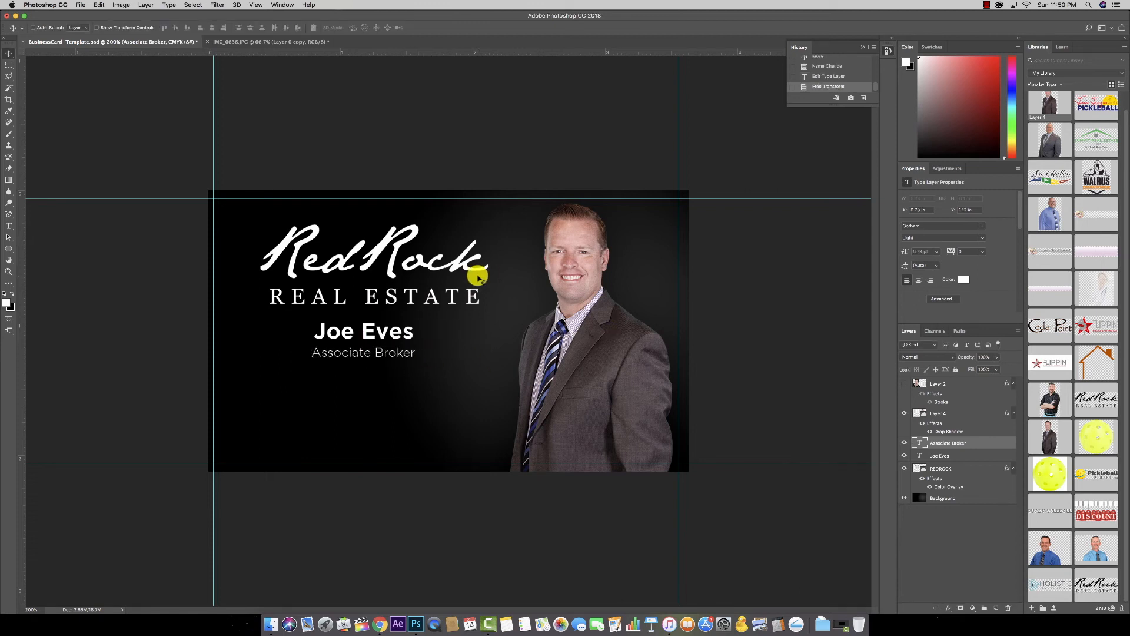
# Step: Move a copied line below the title, retype it as the phone number, and centre it
pyautogui.click(368, 335)
pyautogui.moveTo(368, 336); pyautogui.dragTo(369, 380)
pyautogui.click(10, 225)
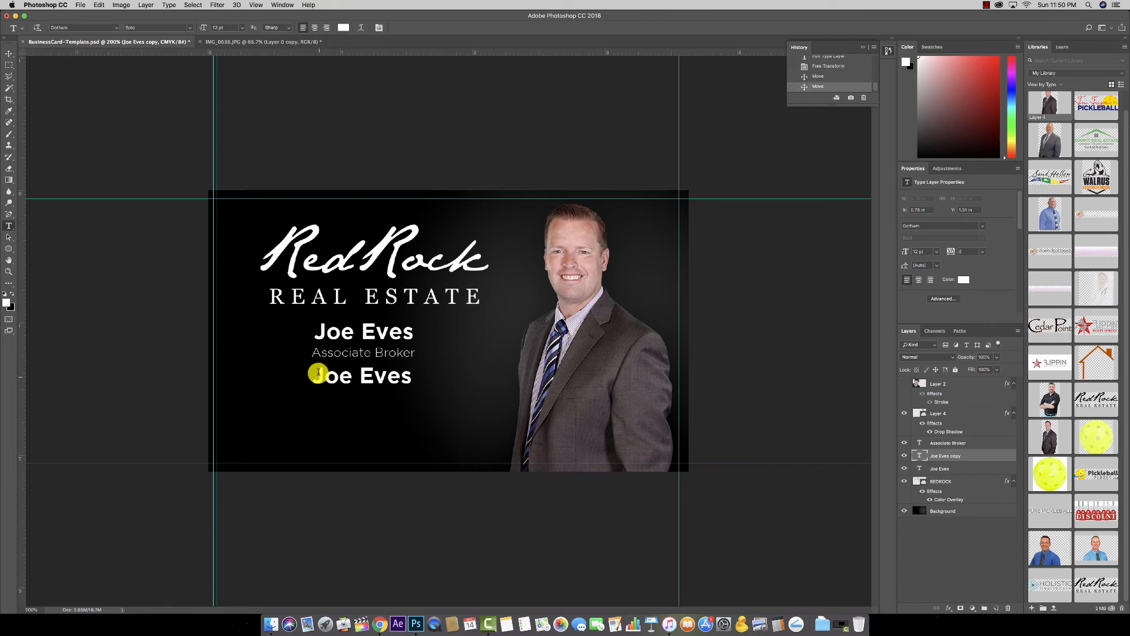
pyautogui.tripleClick(328, 376)
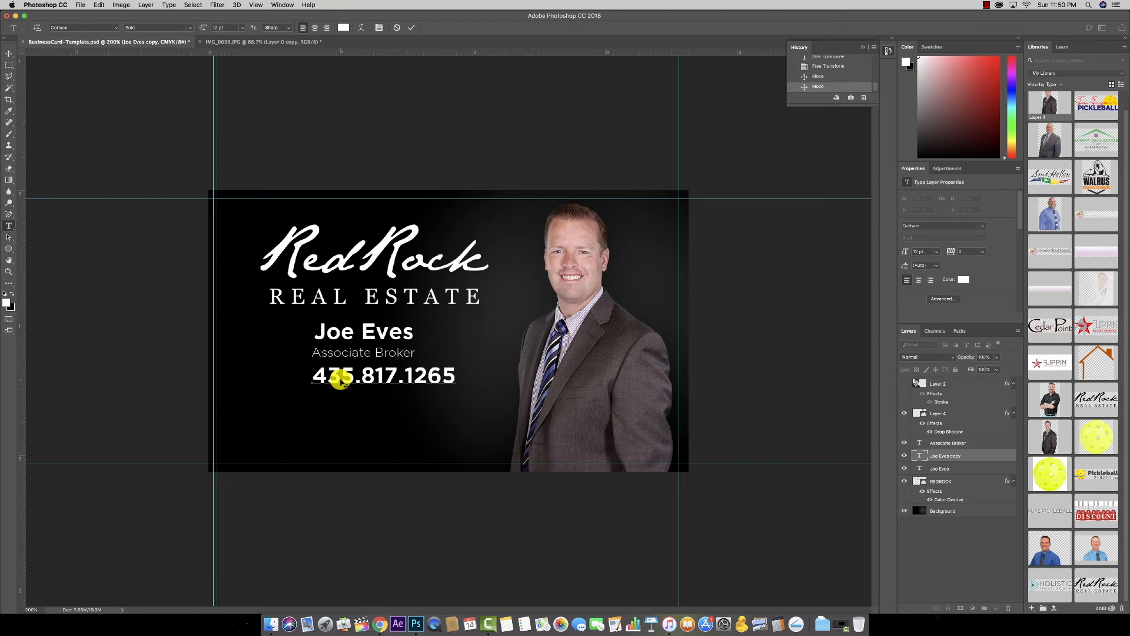
pyautogui.click(10, 54)
pyautogui.moveTo(433, 388); pyautogui.dragTo(399, 379)
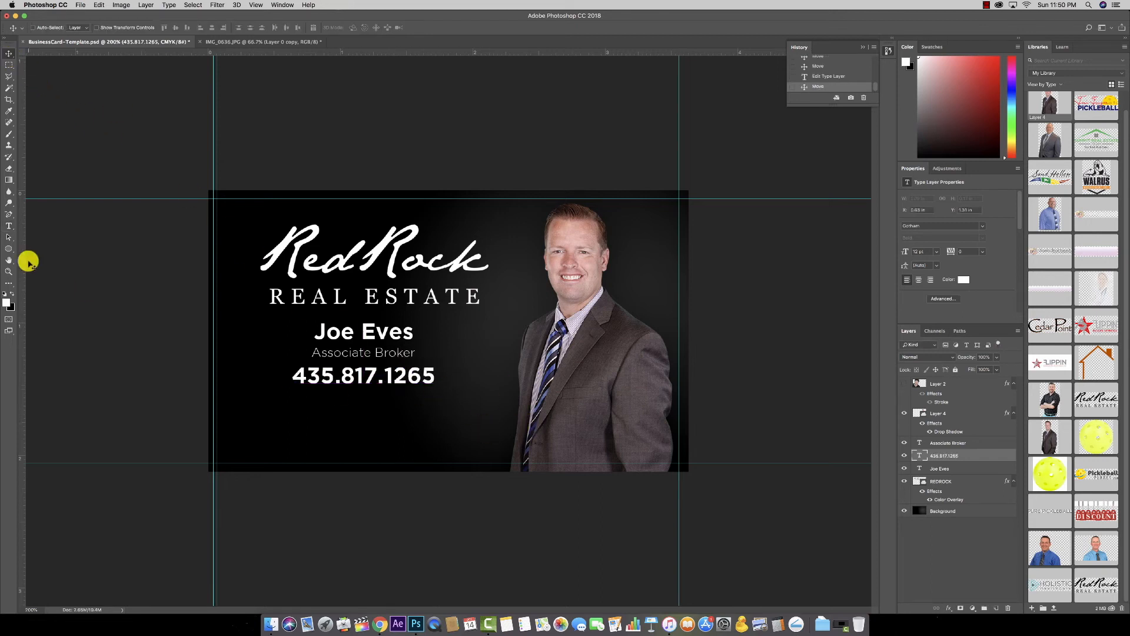
# Step: Copy the phone line, retype it as the www web address, and move it near the bottom
pyautogui.moveTo(396, 386); pyautogui.dragTo(396, 405)
pyautogui.click(9, 226)
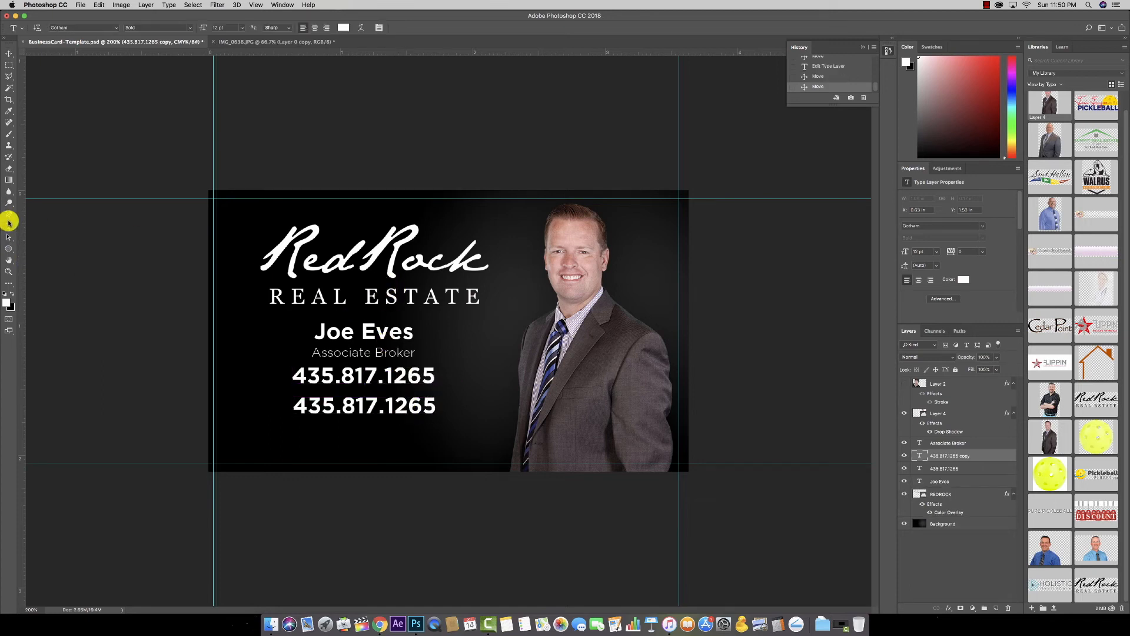
pyautogui.tripleClick(355, 406)
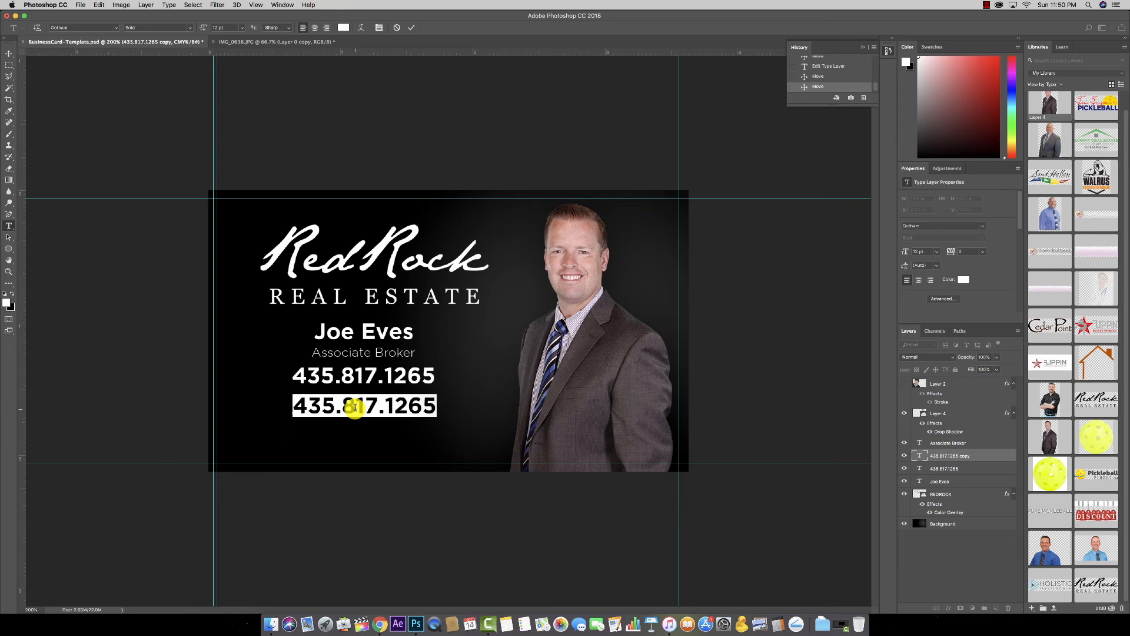
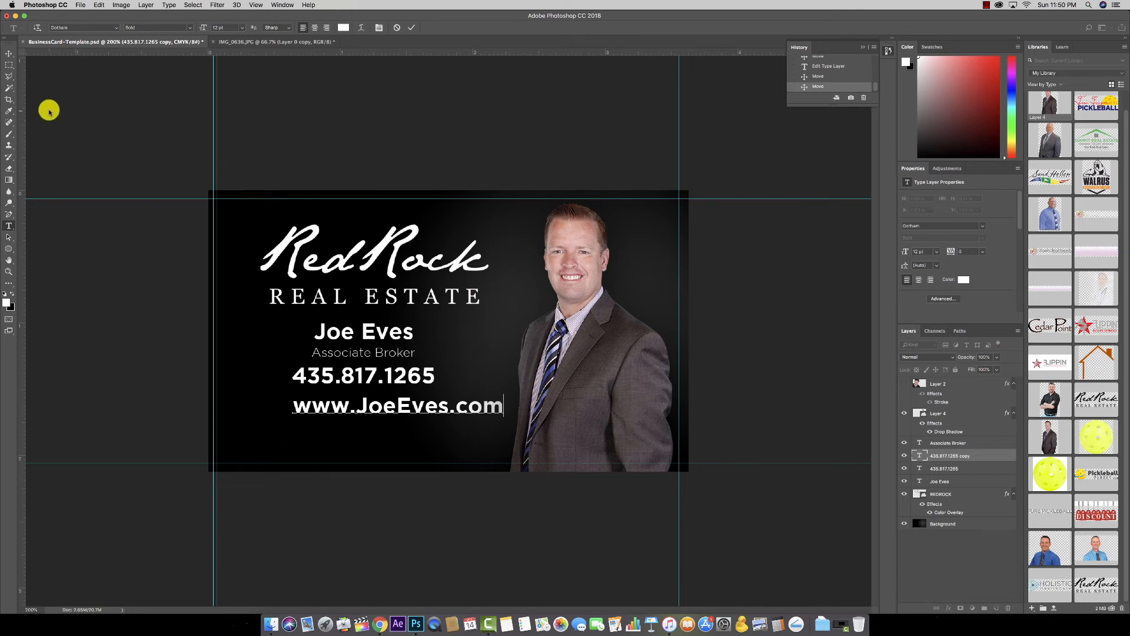
pyautogui.moveTo(348, 405); pyautogui.dragTo(280, 402)
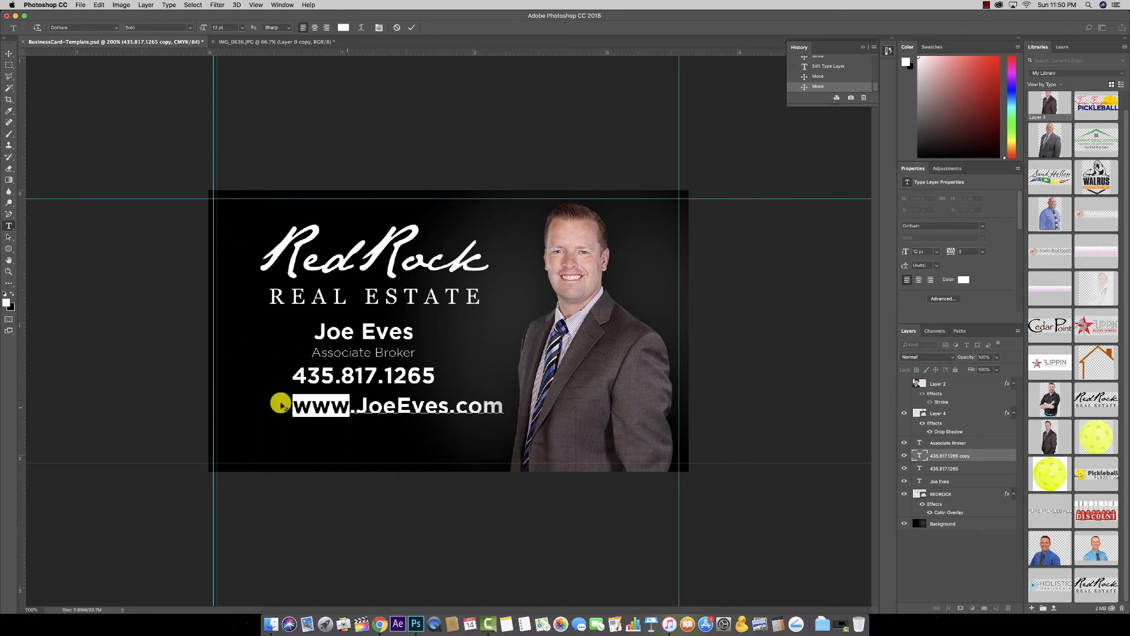
pyautogui.write('www')
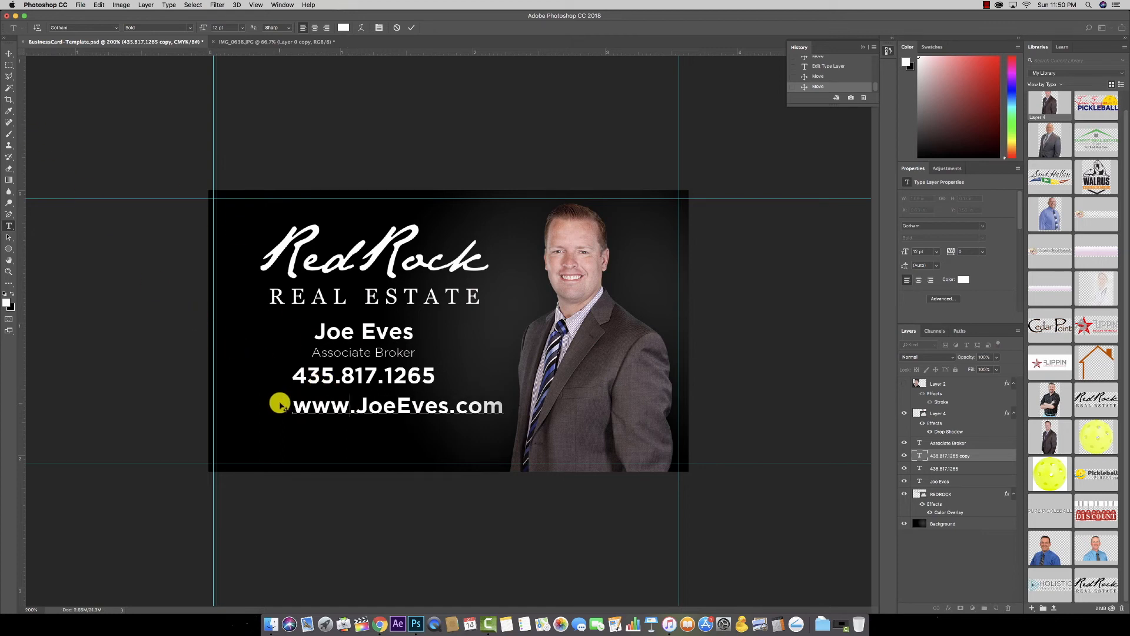
pyautogui.click(8, 54)
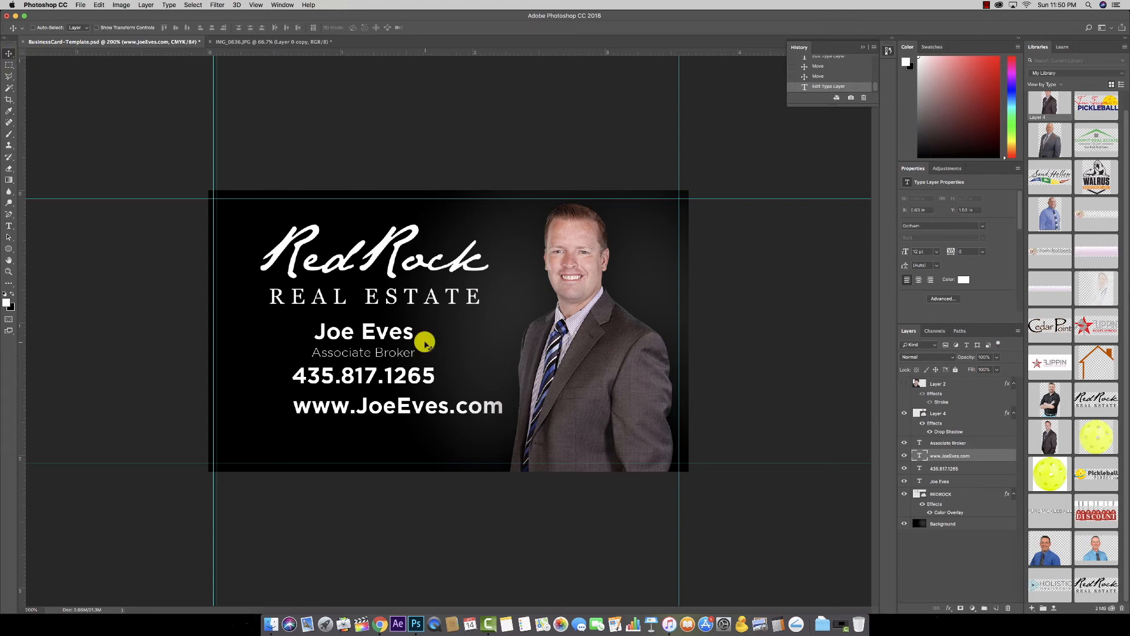
pyautogui.moveTo(443, 414); pyautogui.dragTo(402, 448)
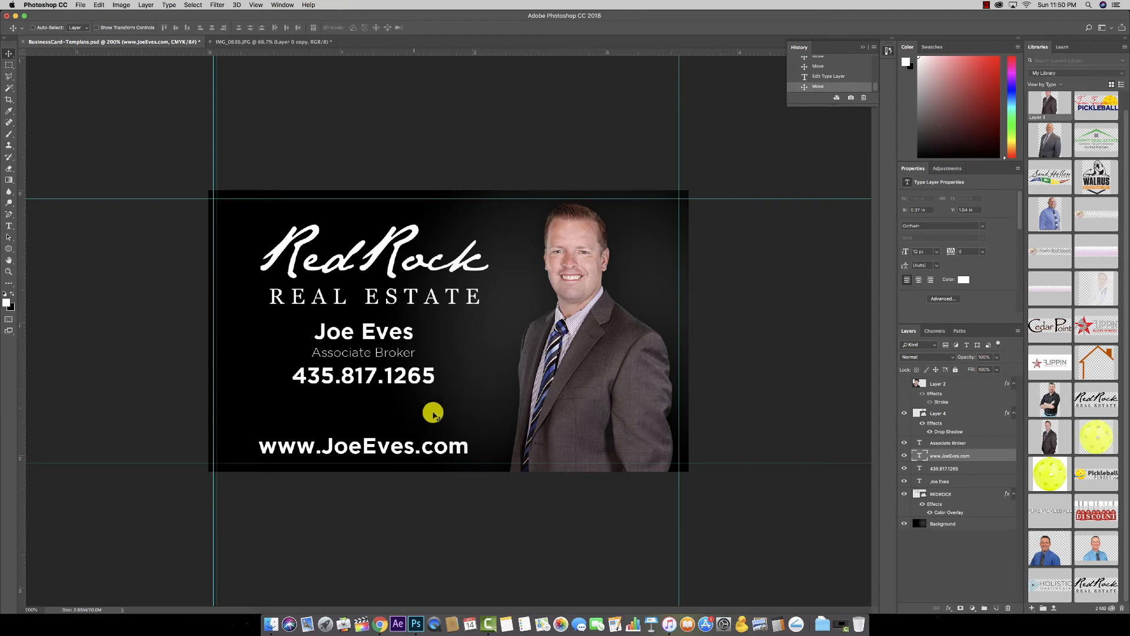
# Step: Shift the phone number, Associate Broker title and agent's name lines lower on the card
pyautogui.moveTo(372, 376); pyautogui.dragTo(373, 402)
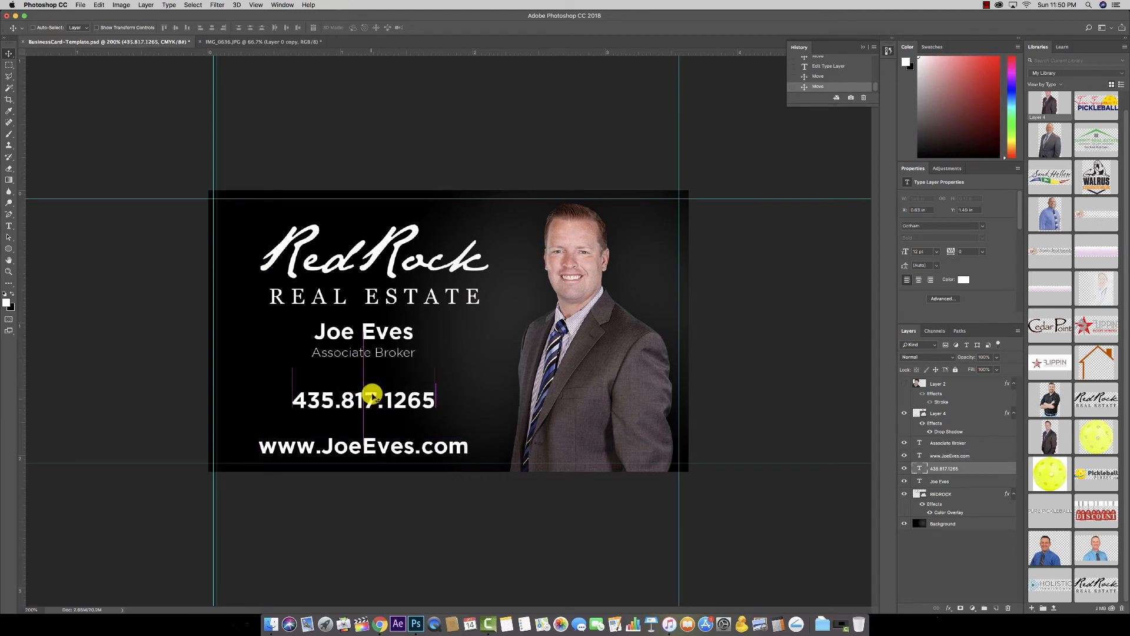
pyautogui.click(378, 353)
pyautogui.moveTo(378, 353); pyautogui.dragTo(380, 371)
pyautogui.moveTo(377, 327); pyautogui.dragTo(370, 352)
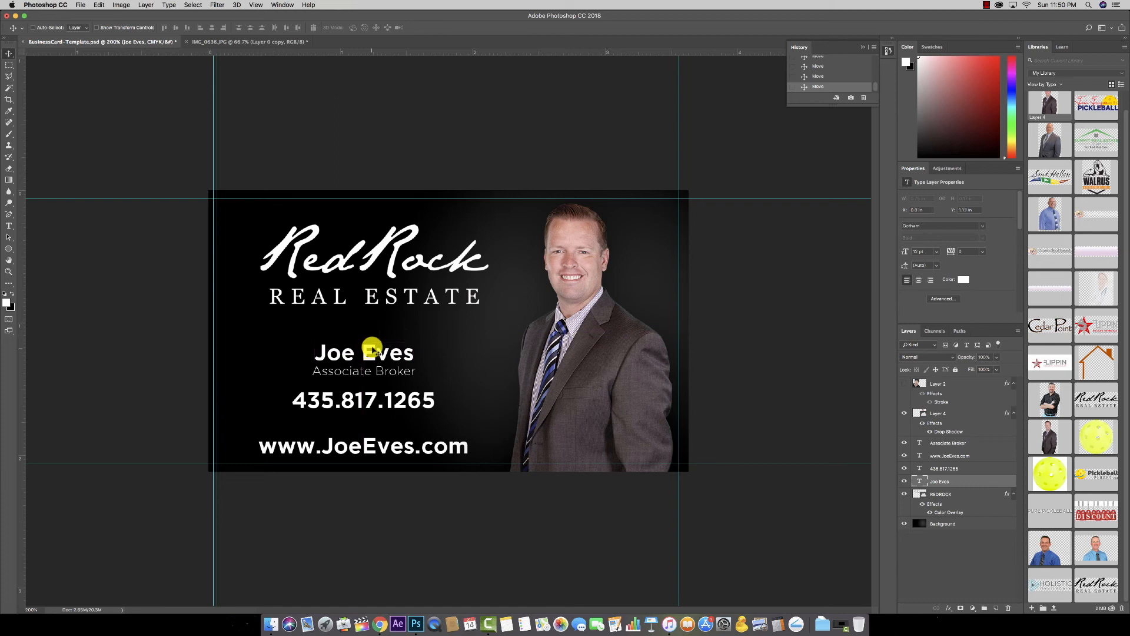
# Step: Set the whole web address in Gotham Light and nudge it right to align
pyautogui.click(9, 226)
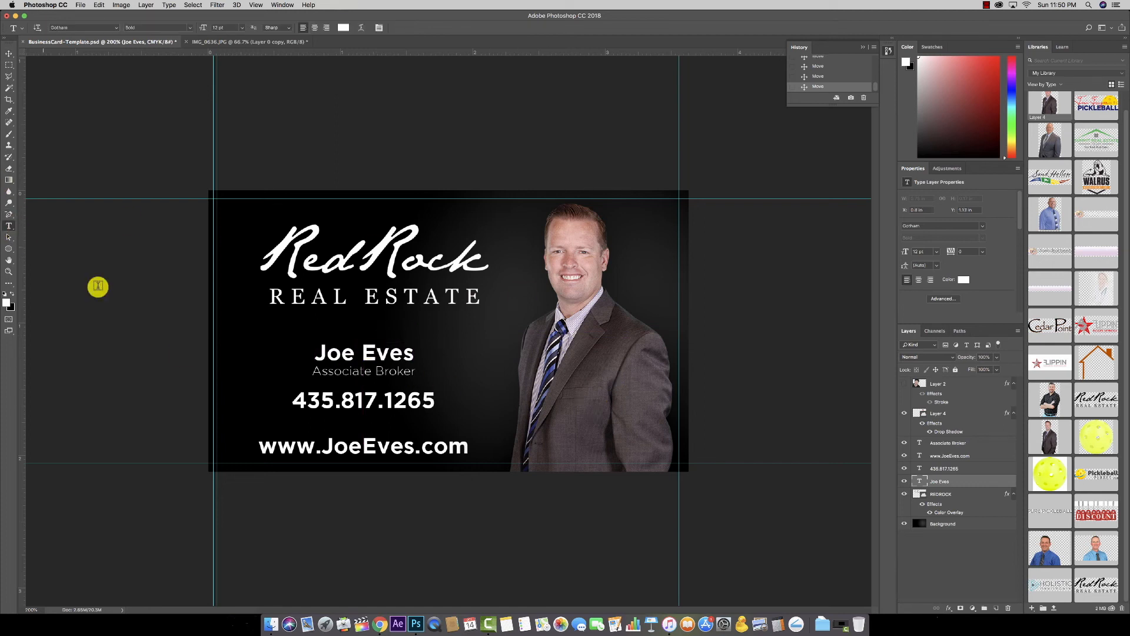
pyautogui.doubleClick(359, 449)
pyautogui.press('super+a')
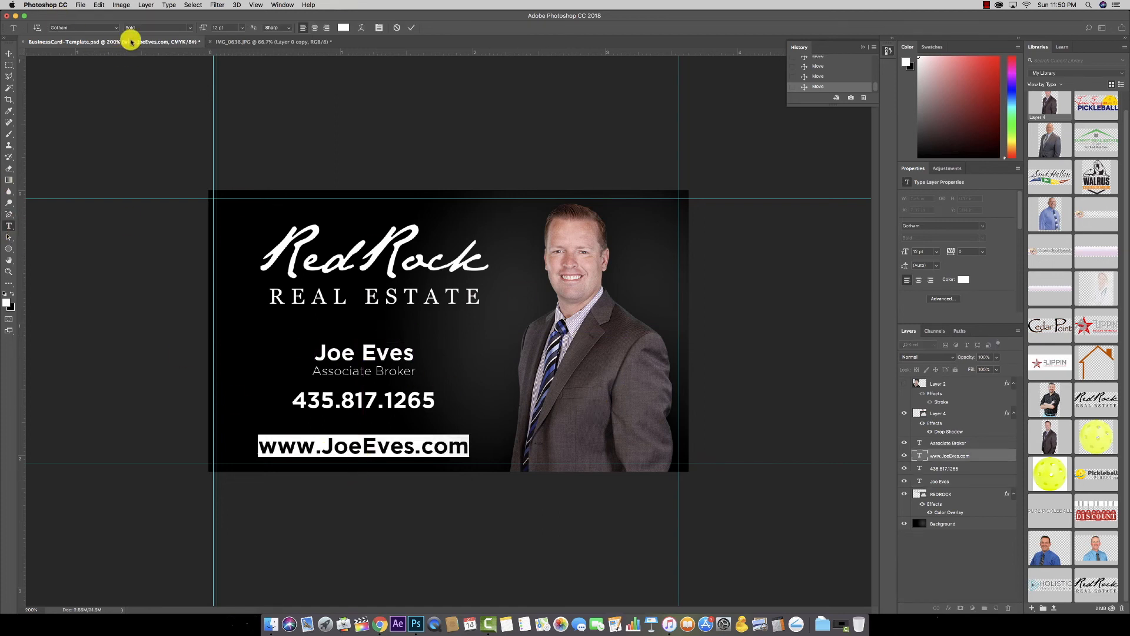
pyautogui.click(116, 28)
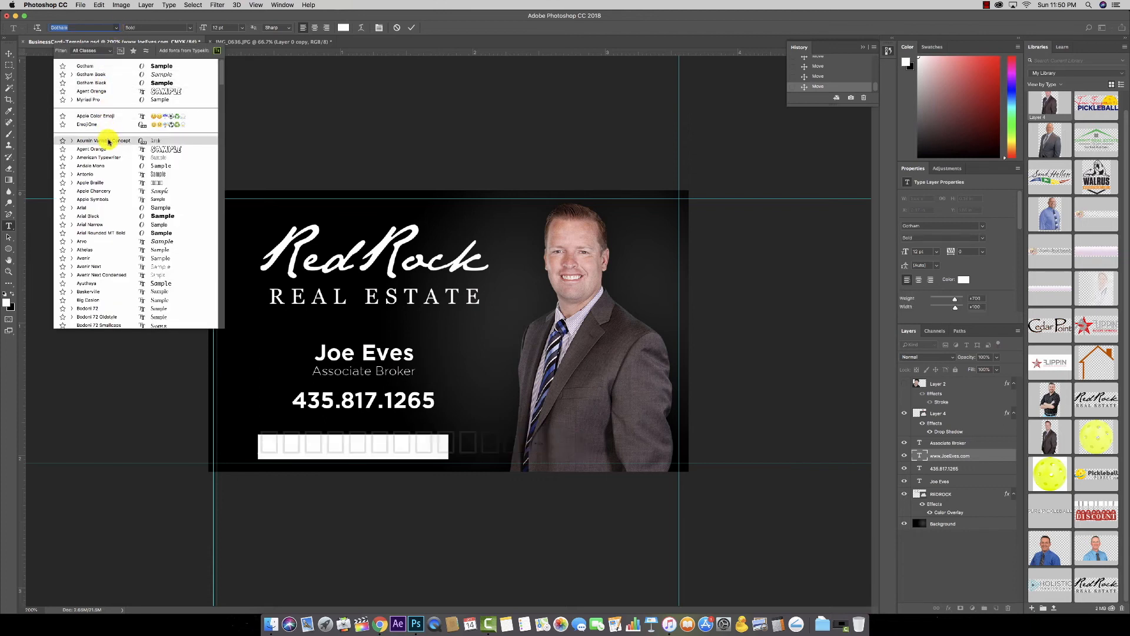
pyautogui.write('Gotham light')
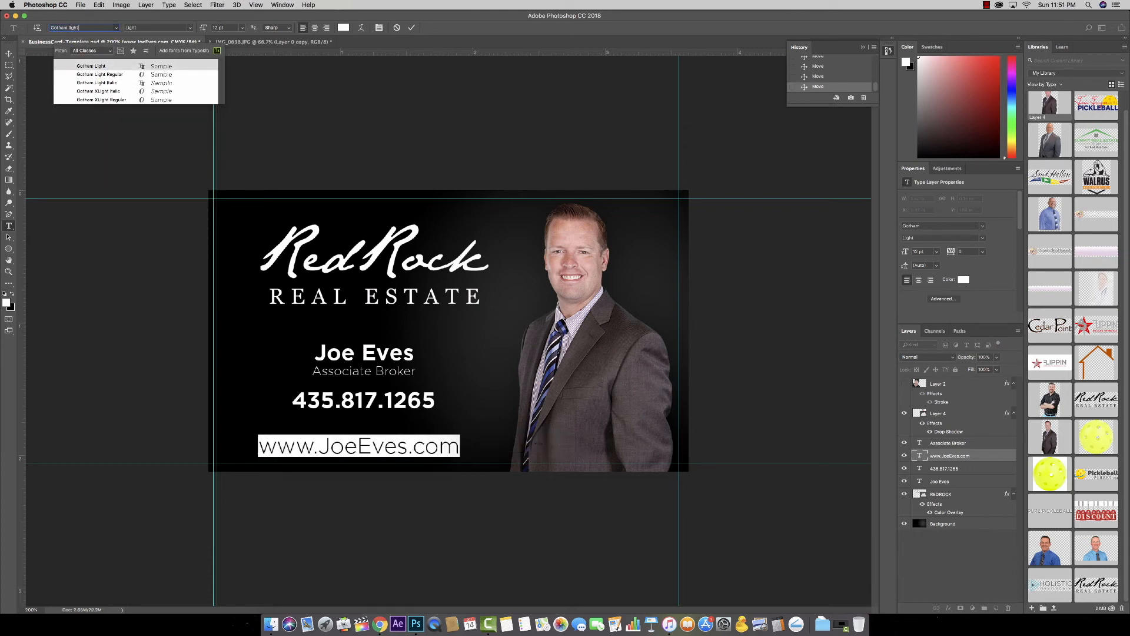
pyautogui.press('Return')
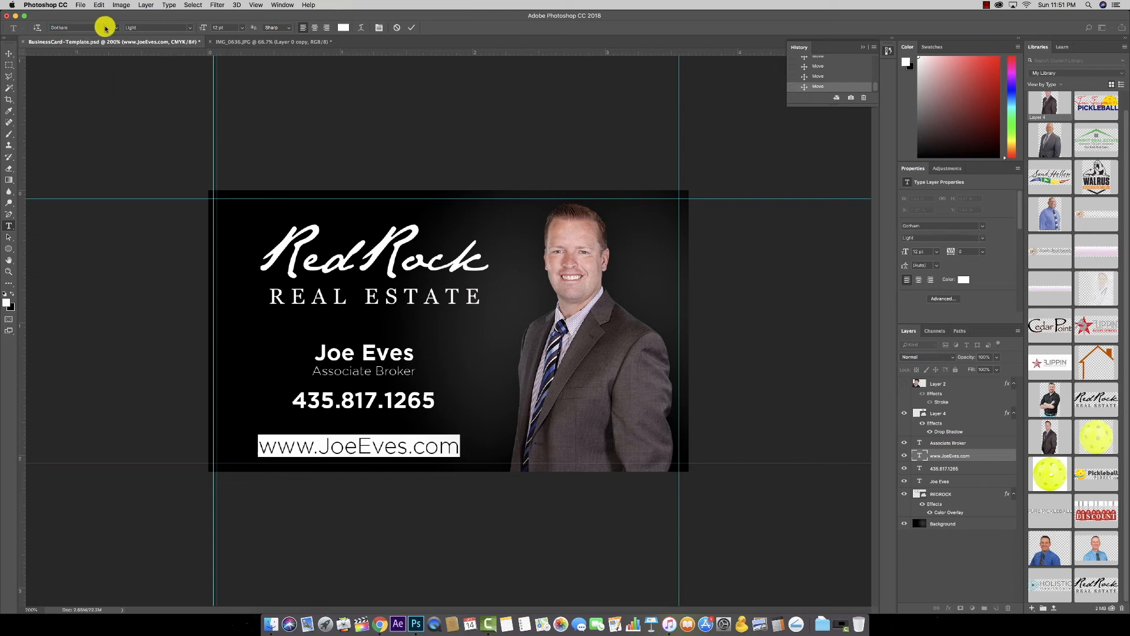
pyautogui.click(10, 54)
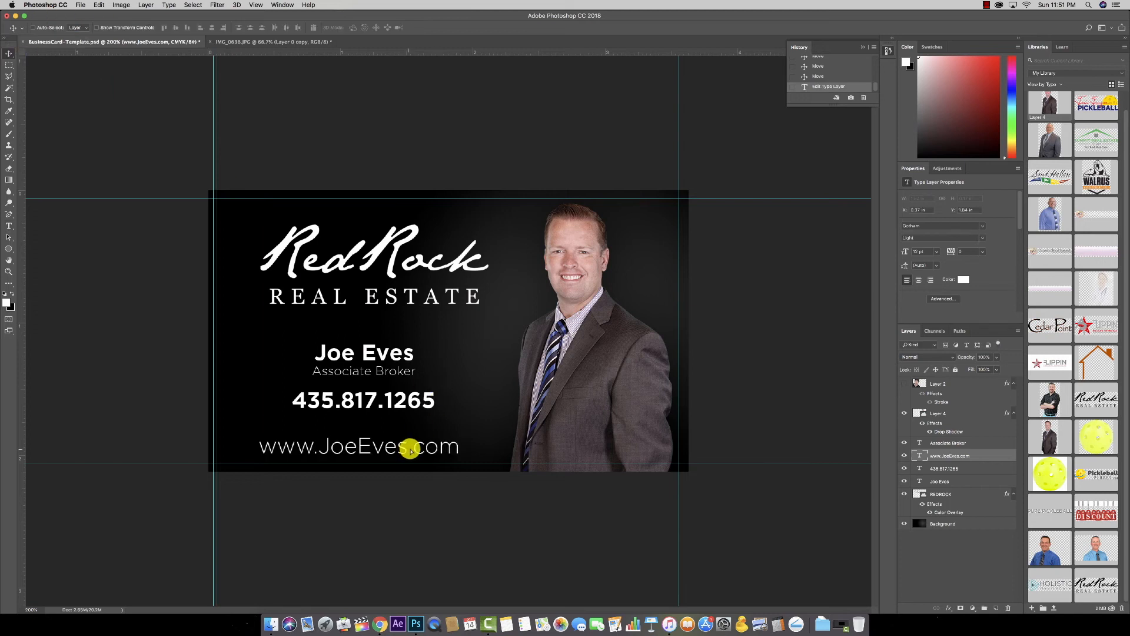
pyautogui.moveTo(410, 450); pyautogui.dragTo(415, 449)
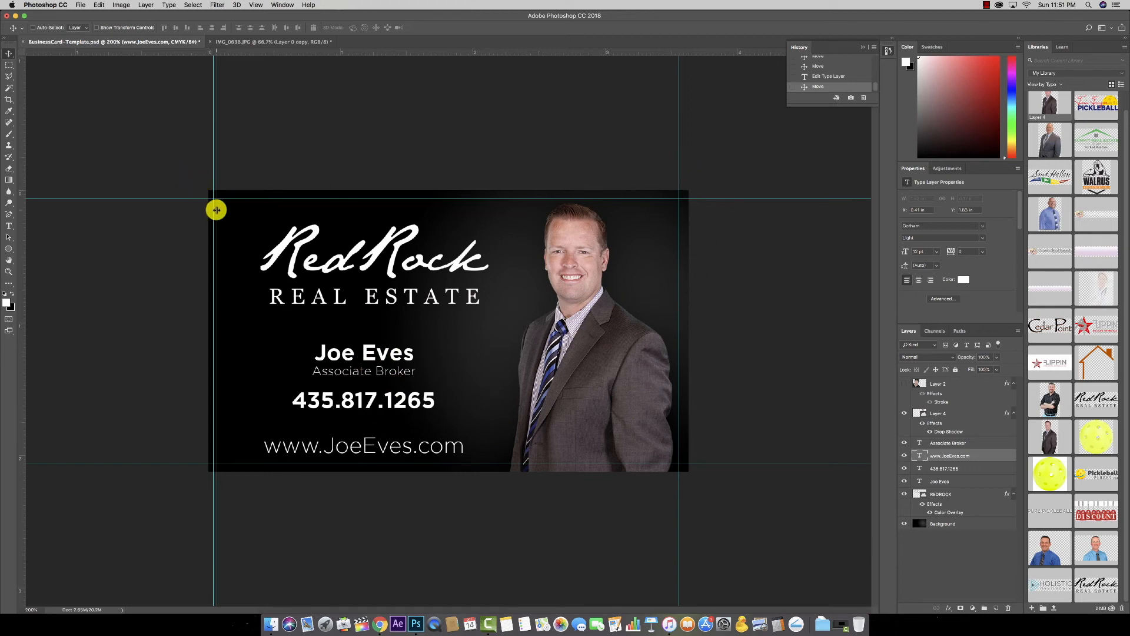
# Step: Adjust the guides and add an empty layer above Background with black as foreground colour
pyautogui.moveTo(220, 215); pyautogui.dragTo(220, 216)
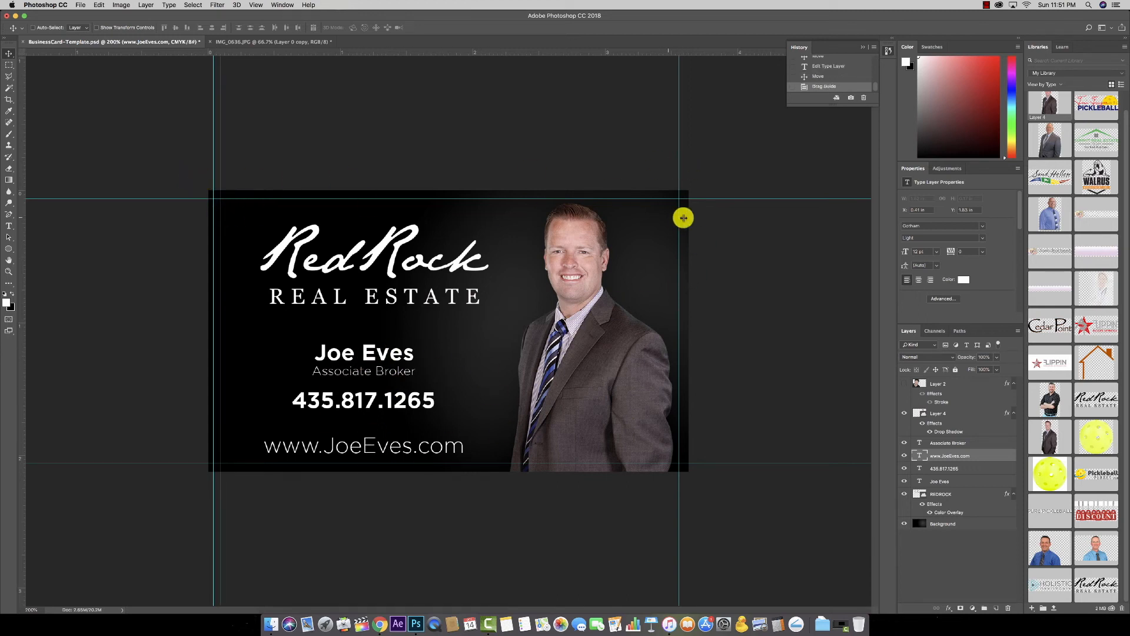
pyautogui.moveTo(676, 223); pyautogui.dragTo(651, 204)
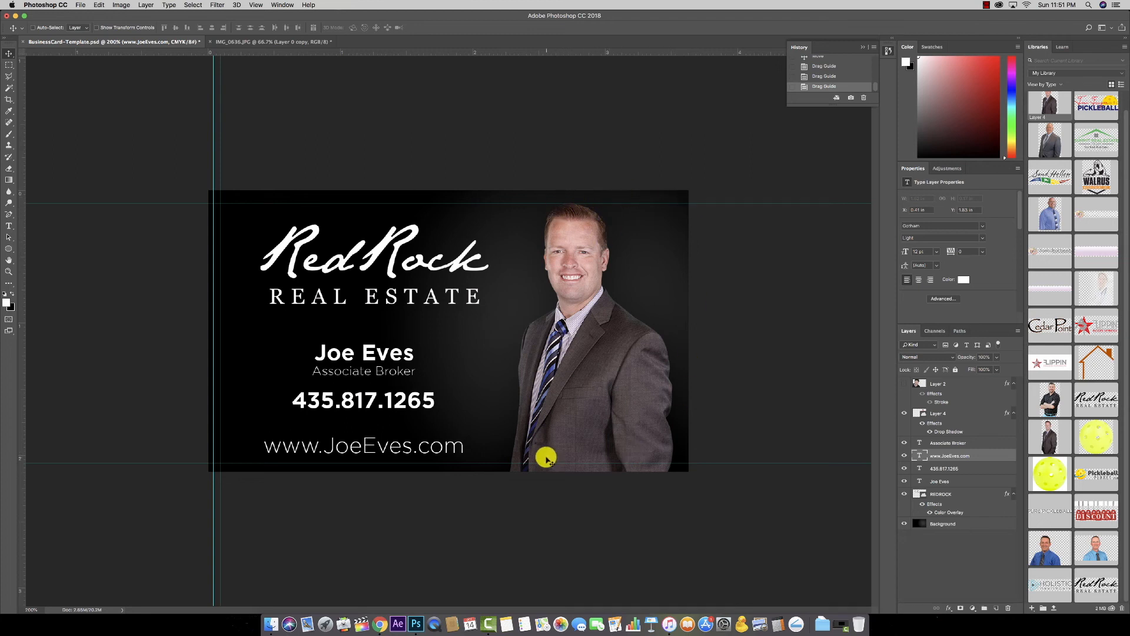
pyautogui.moveTo(543, 461); pyautogui.dragTo(543, 460)
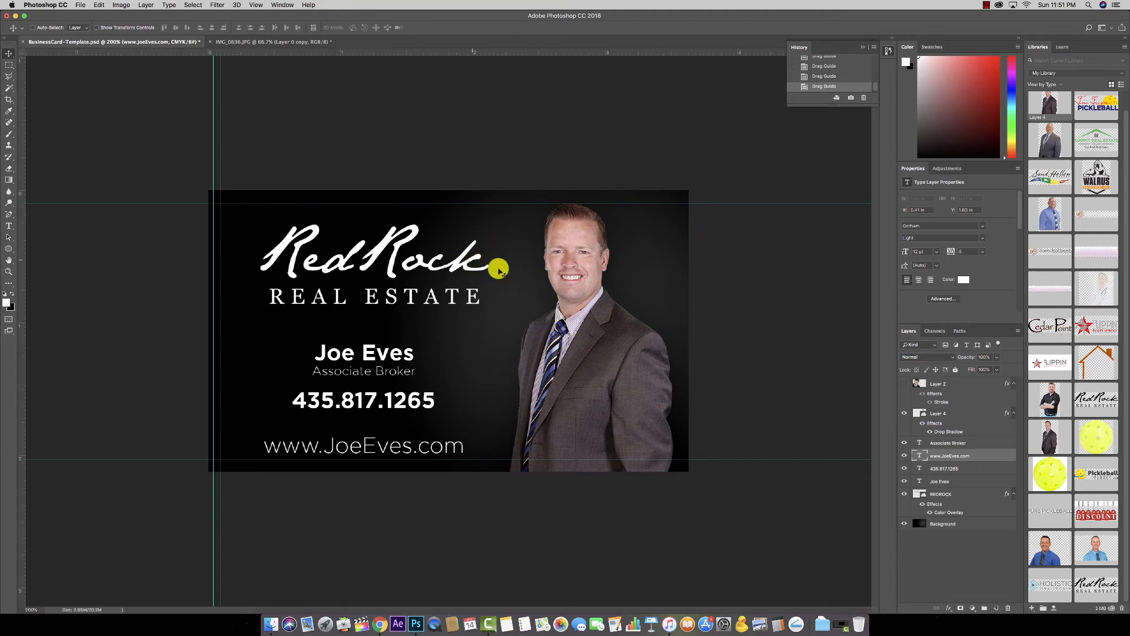
pyautogui.click(954, 523)
pyautogui.click(996, 607)
pyautogui.click(12, 295)
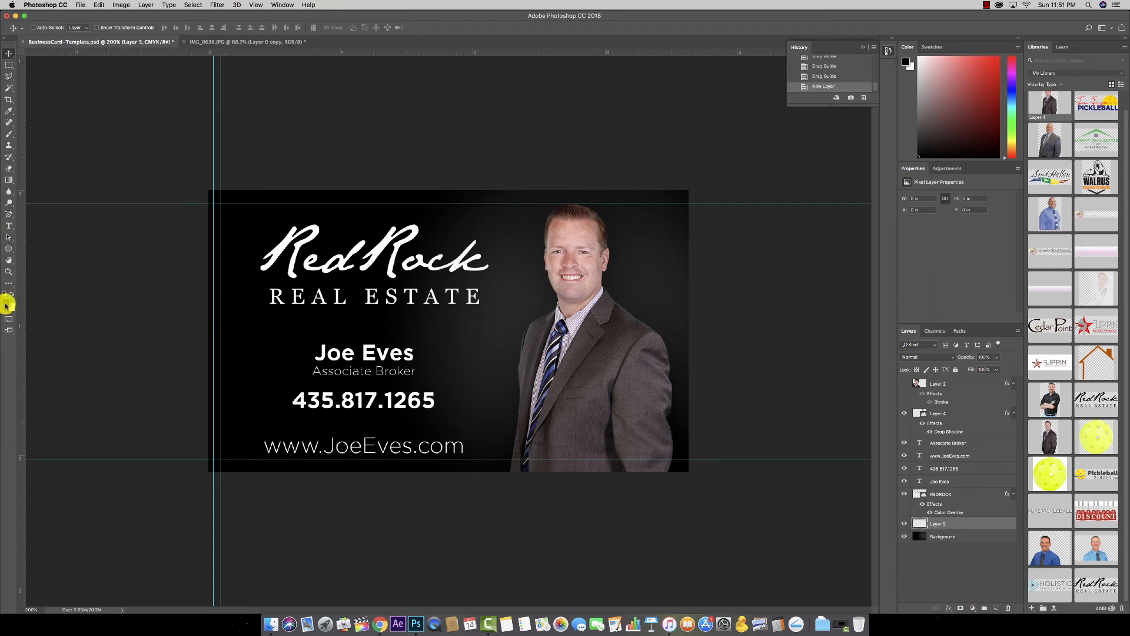
# Step: Paint-bucket Layer 5 solid black, then add a white-filled Layer 6 directly above Background
pyautogui.moveTo(8, 180); pyautogui.dragTo(49, 186)
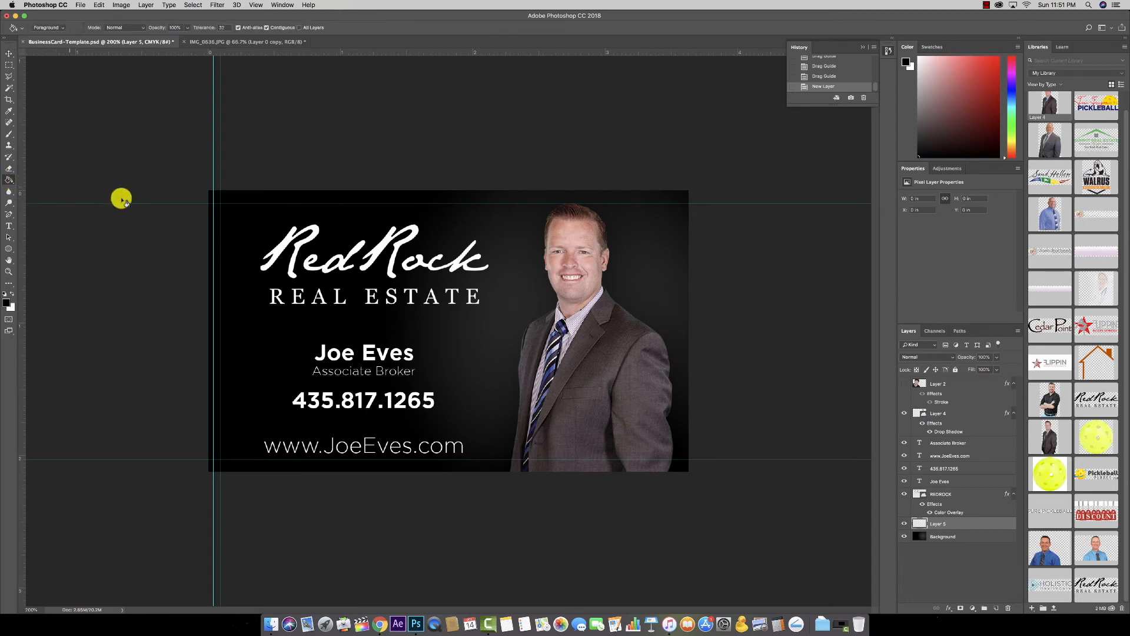
pyautogui.click(371, 297)
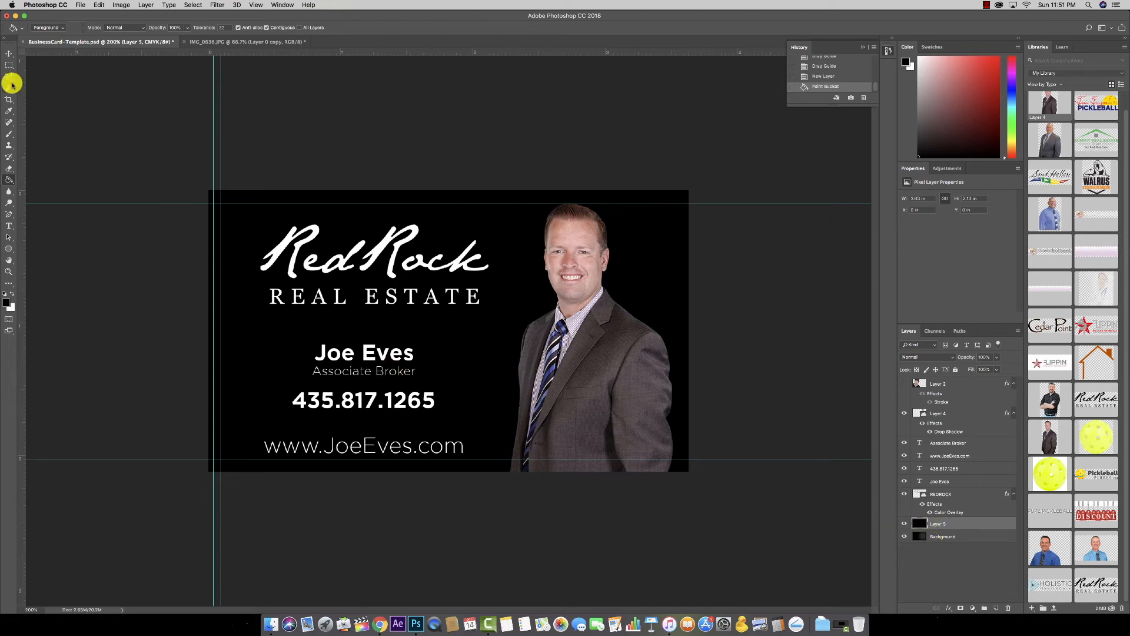
pyautogui.click(966, 536)
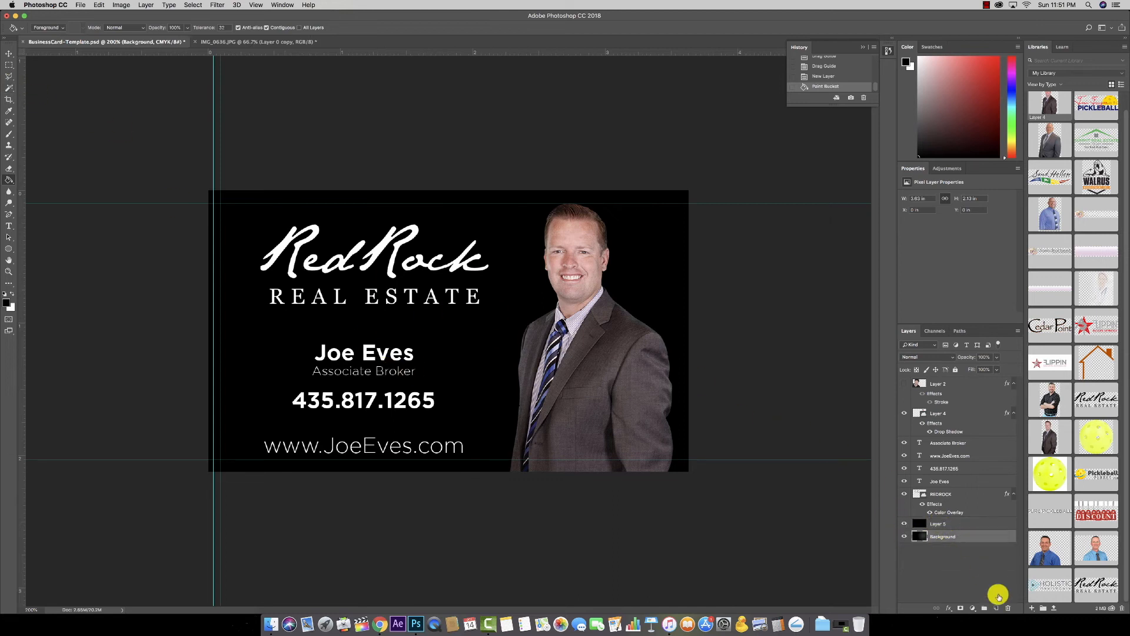
pyautogui.click(996, 607)
pyautogui.click(13, 292)
pyautogui.click(503, 309)
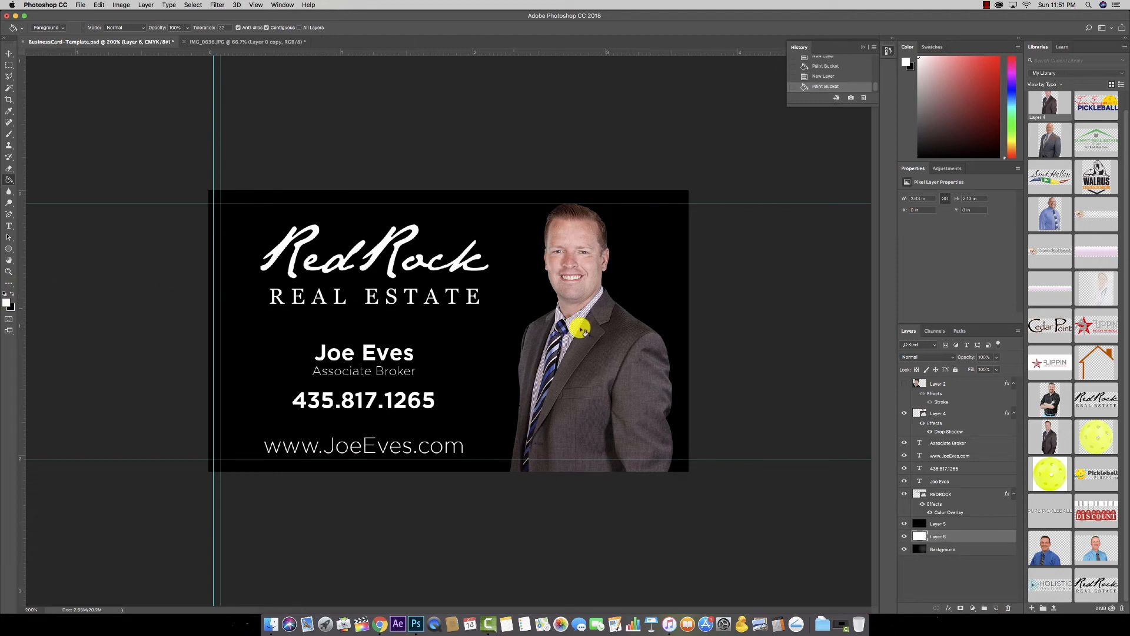
pyautogui.click(939, 522)
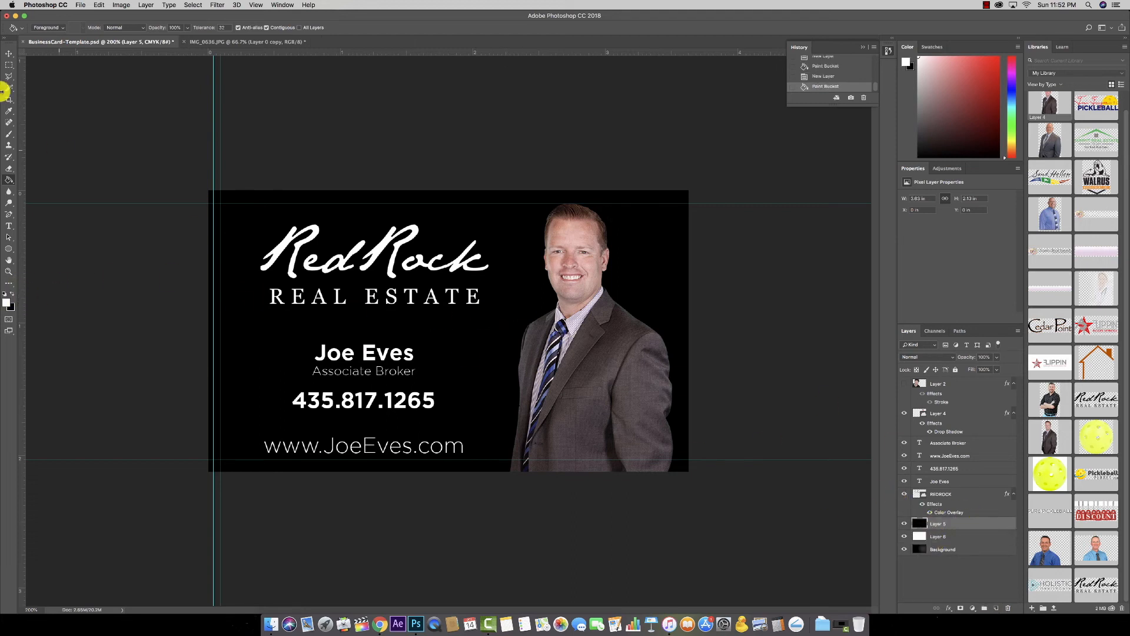
pyautogui.moveTo(9, 64); pyautogui.dragTo(45, 73)
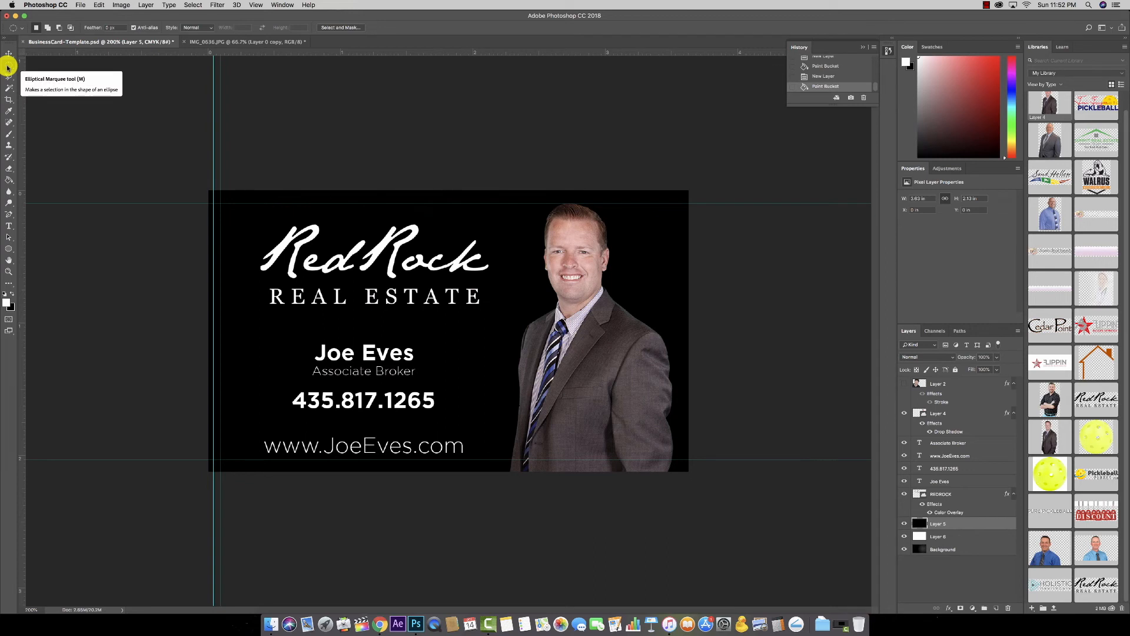
# Step: Draw a large circular selection over the portrait and delete the black inside it on Layer 5
pyautogui.moveTo(522, 223); pyautogui.dragTo(721, 402)
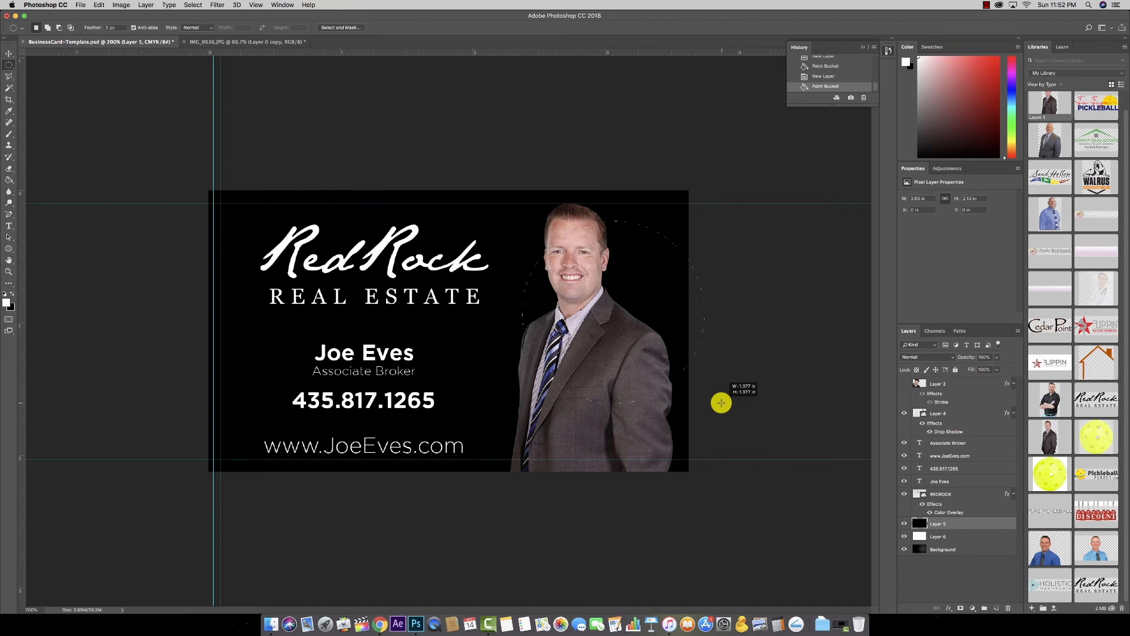
pyautogui.moveTo(721, 402); pyautogui.dragTo(871, 517)
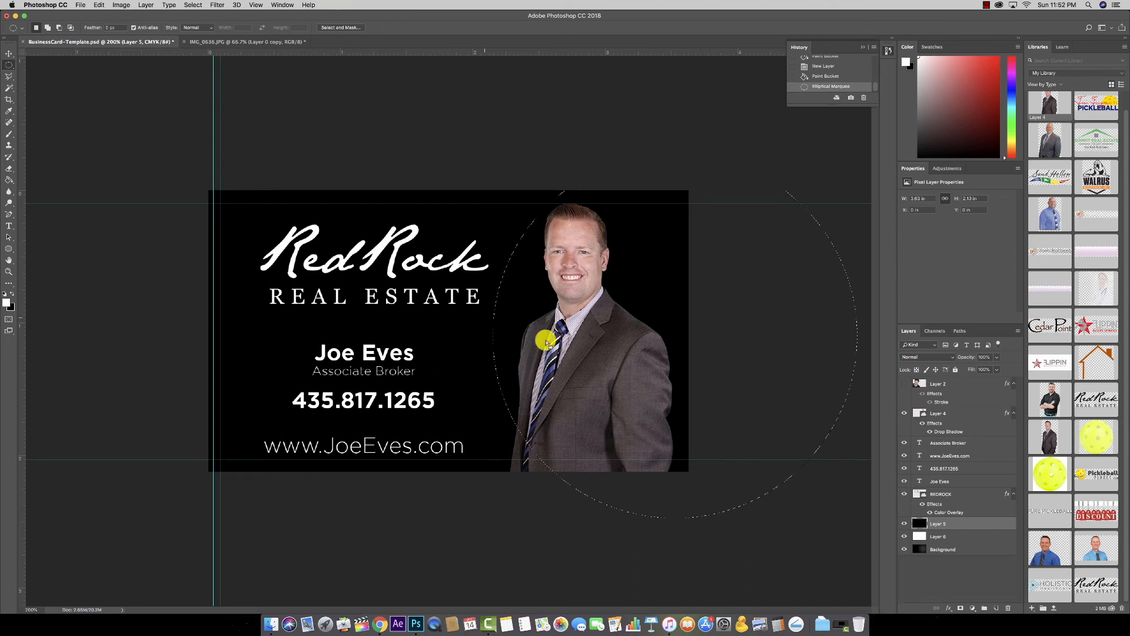
pyautogui.press('Delete')
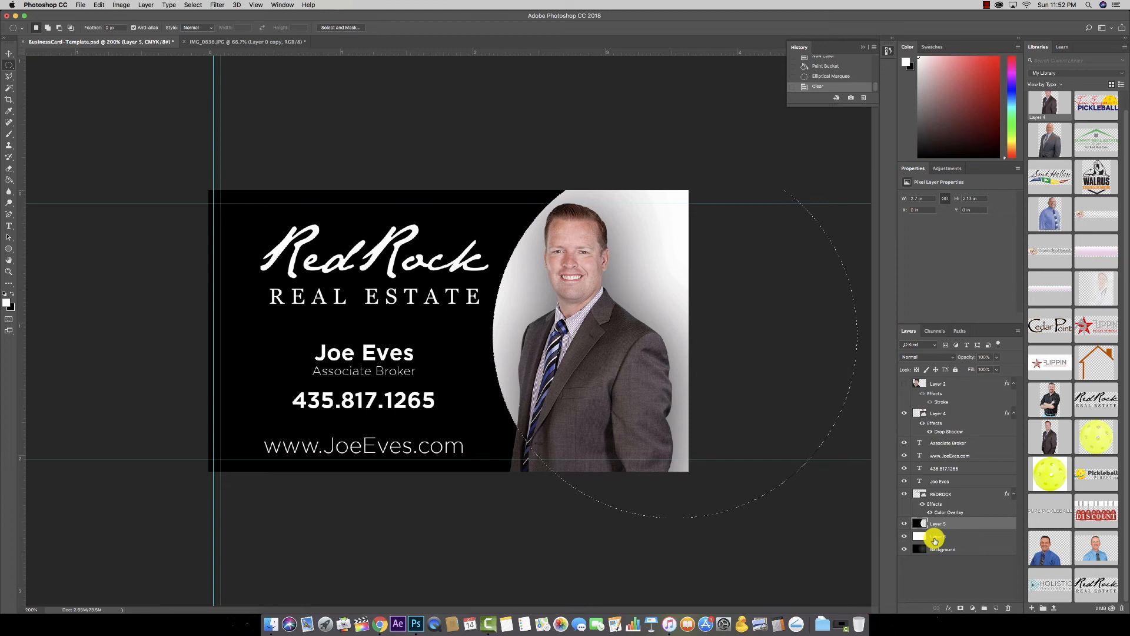
pyautogui.click(938, 497)
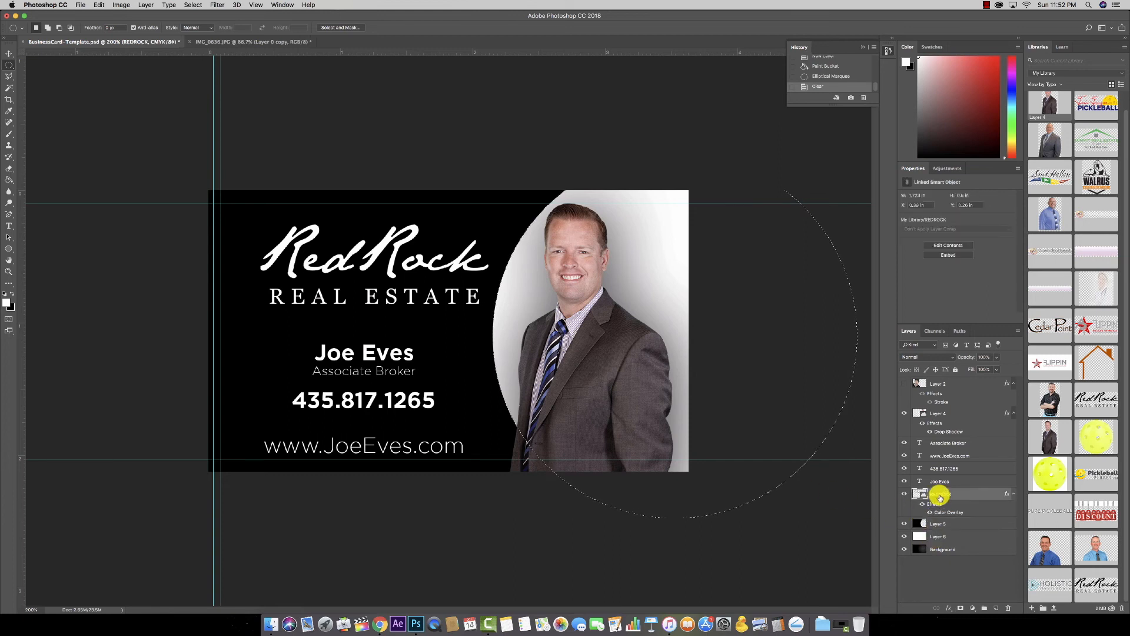
# Step: Tighten Layer 4's drop shadow to about 4 px size and 1 px distance
pyautogui.click(940, 434)
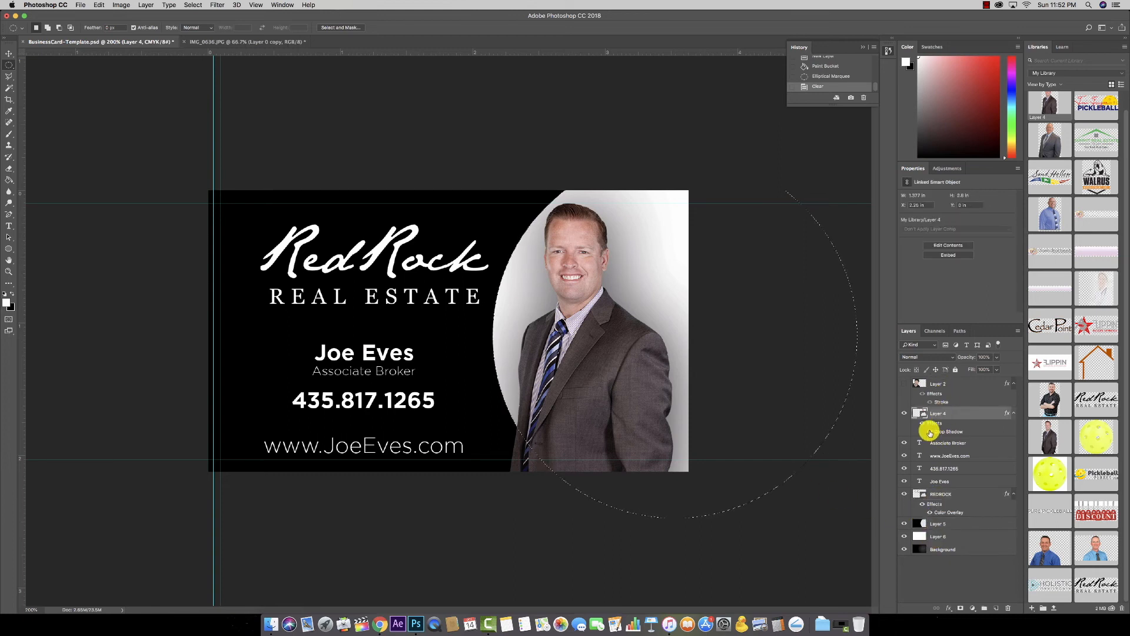
pyautogui.click(930, 433)
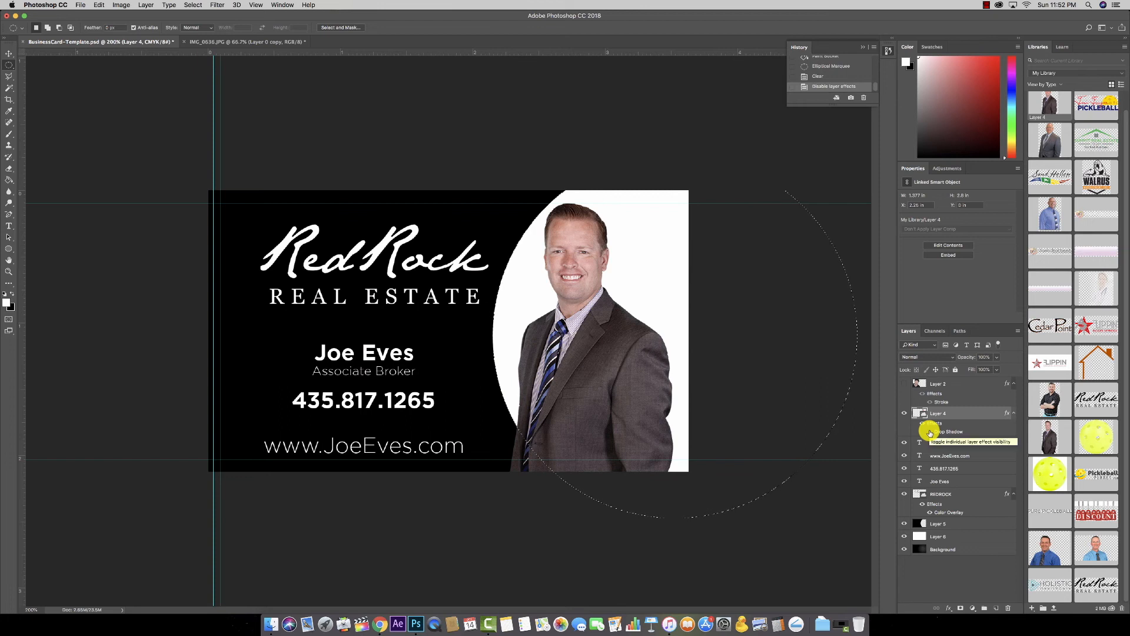
pyautogui.click(930, 433)
pyautogui.doubleClick(955, 433)
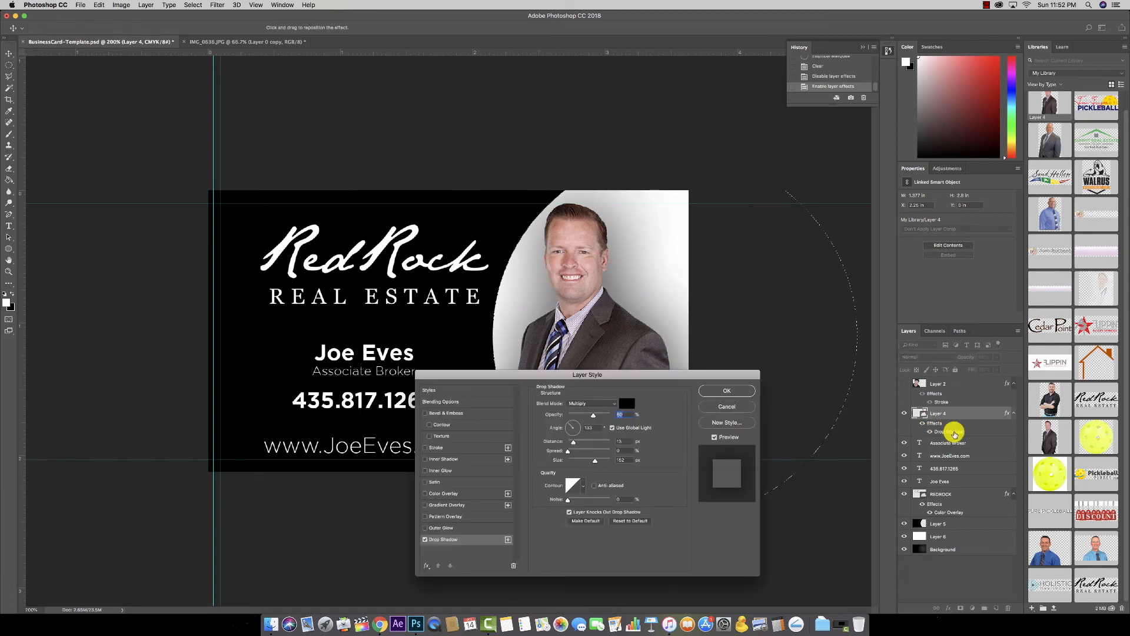
pyautogui.click(732, 405)
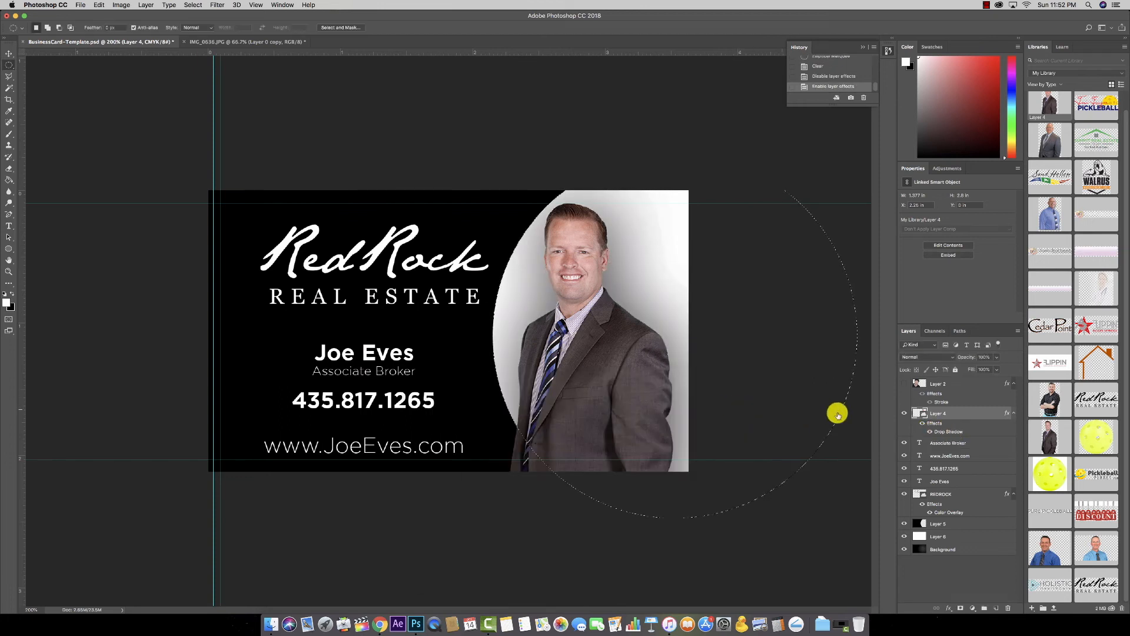
pyautogui.doubleClick(945, 433)
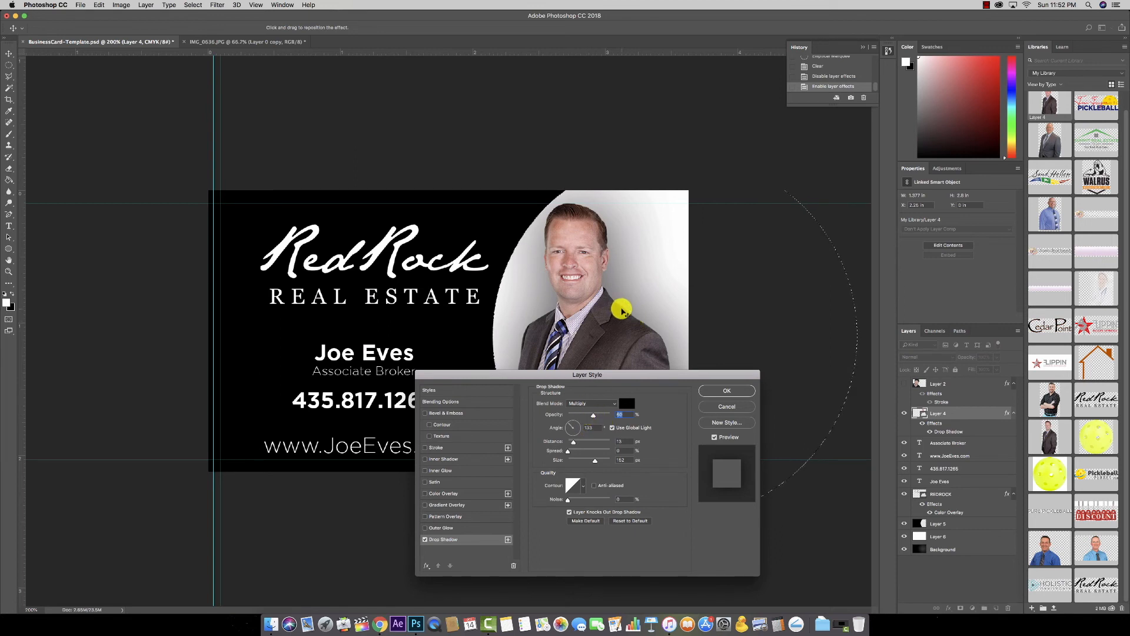
pyautogui.moveTo(594, 462); pyautogui.dragTo(566, 460)
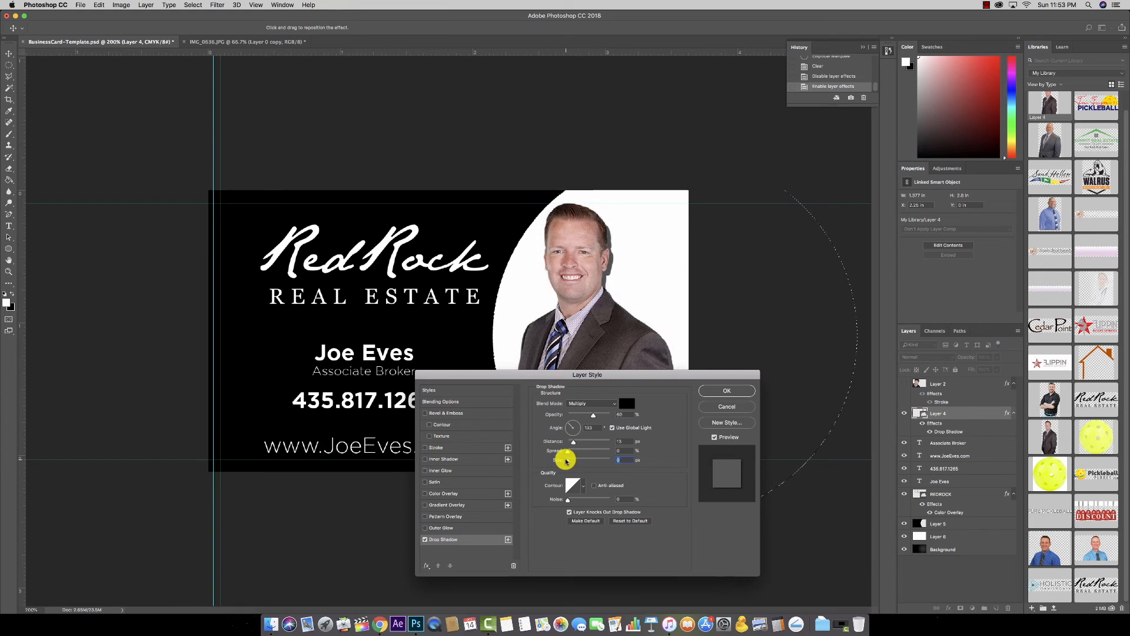
pyautogui.moveTo(572, 443); pyautogui.dragTo(568, 443)
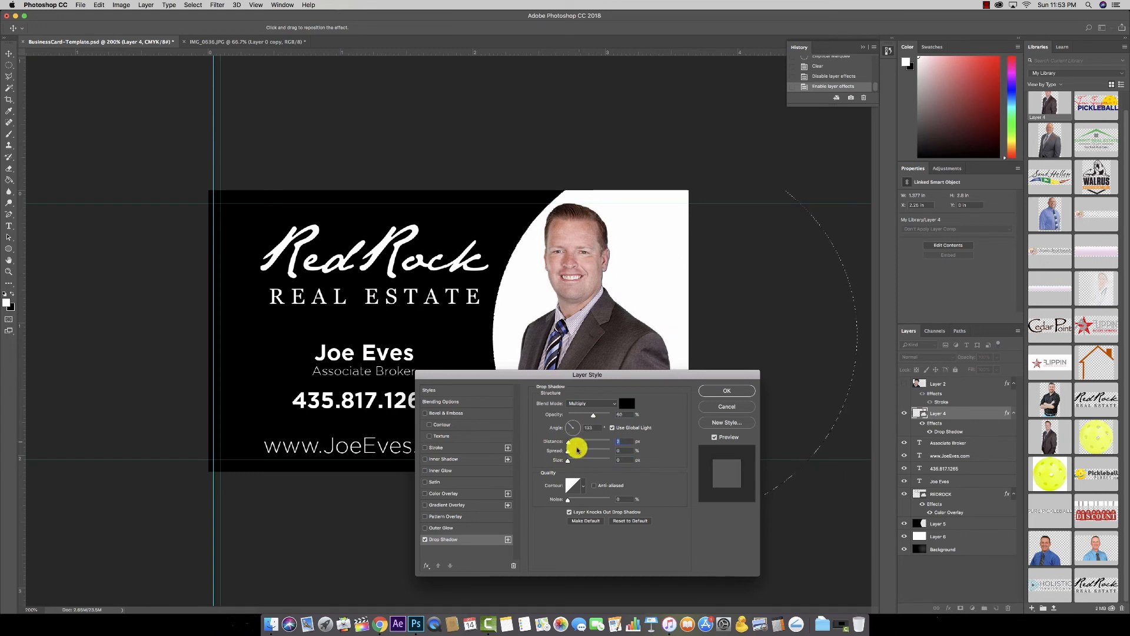
pyautogui.moveTo(569, 462); pyautogui.dragTo(570, 463)
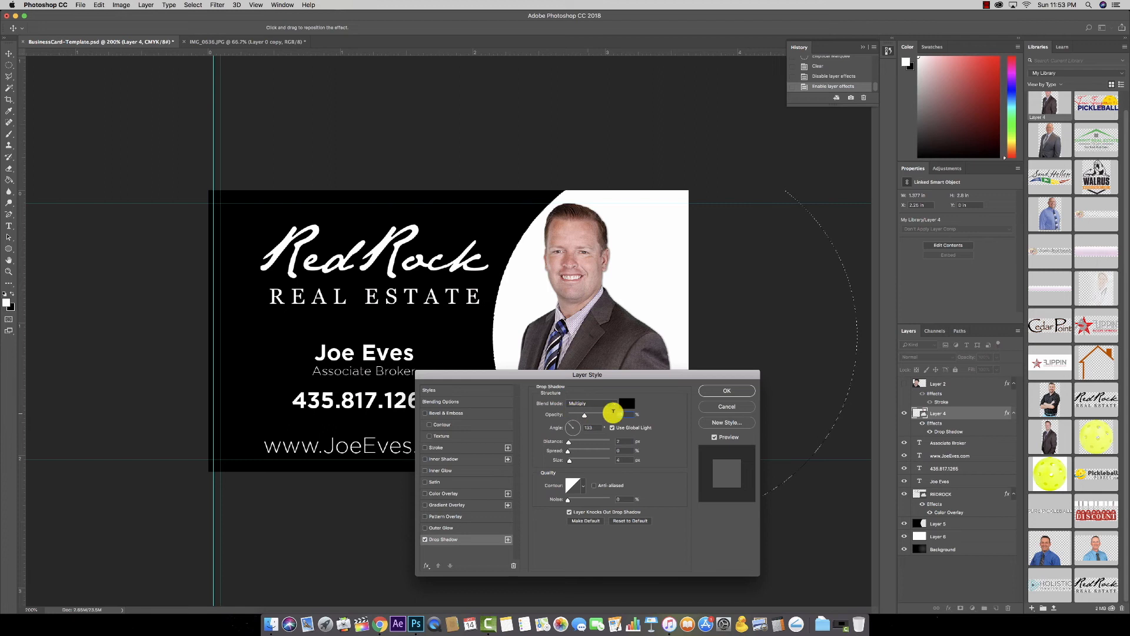
pyautogui.click(724, 390)
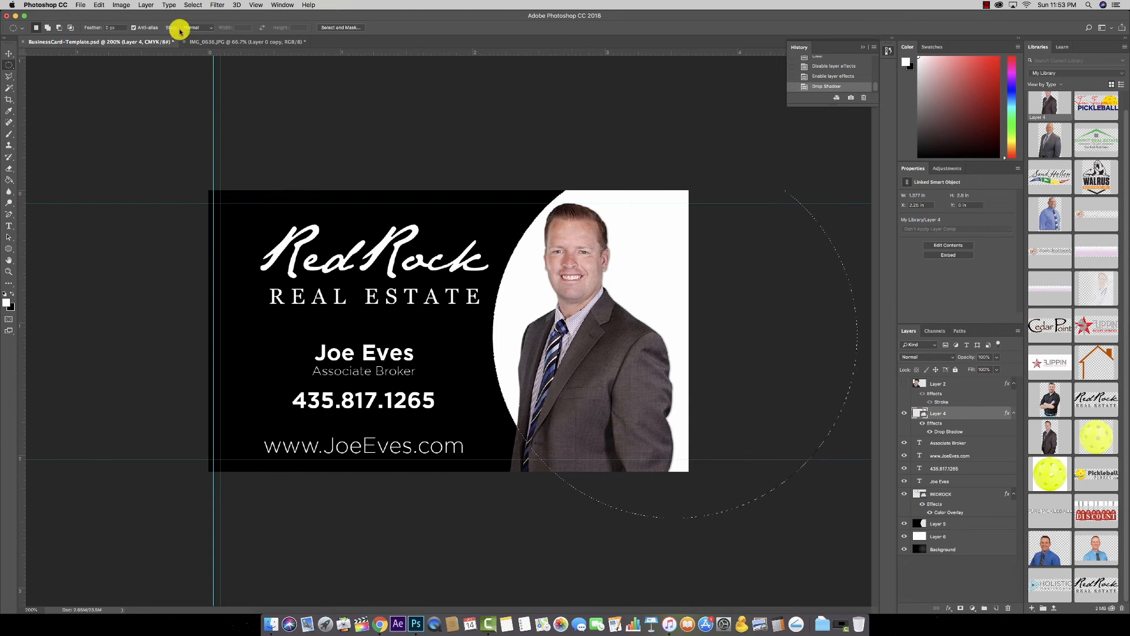
# Step: Apply Select > Inverse, attempt Delete, and dismiss the smart-object warning
pyautogui.click(194, 5)
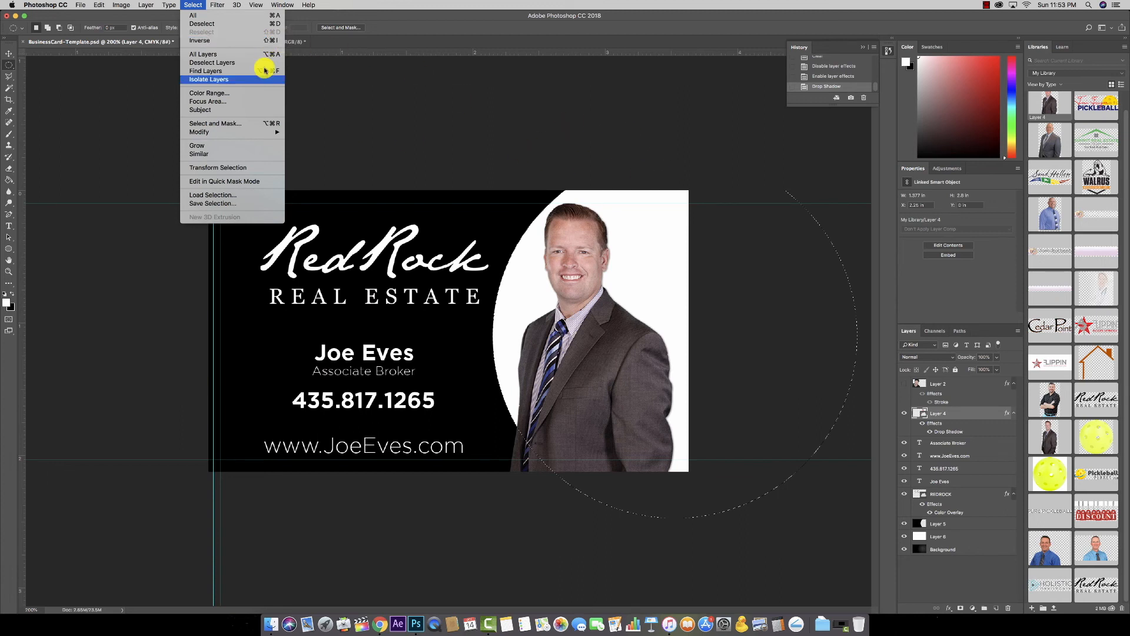
pyautogui.click(252, 44)
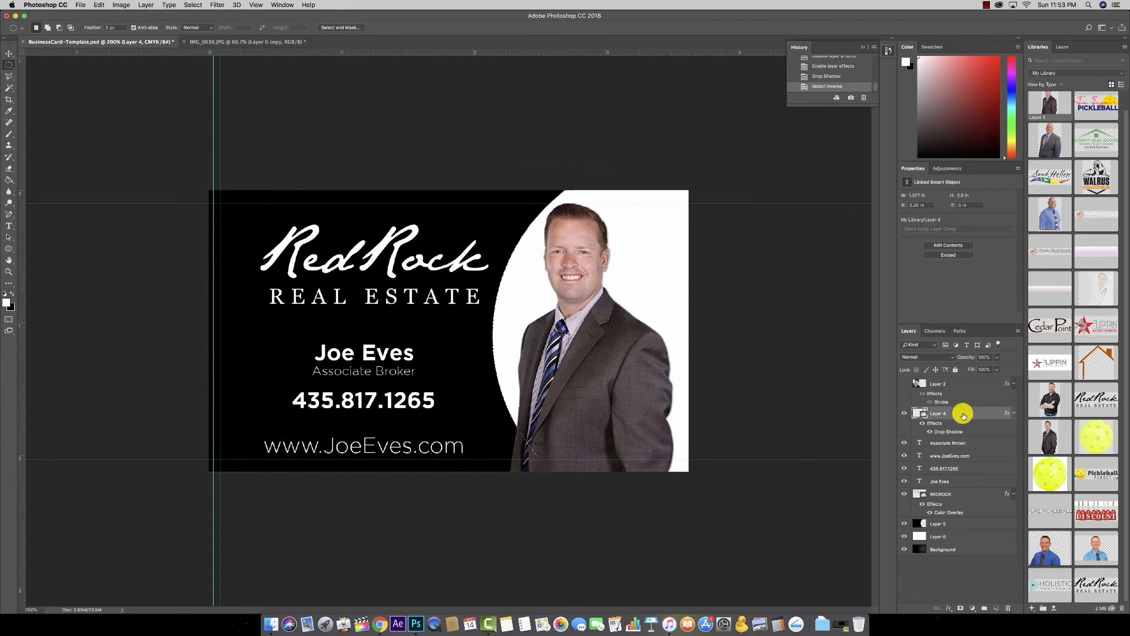
pyautogui.press('Delete')
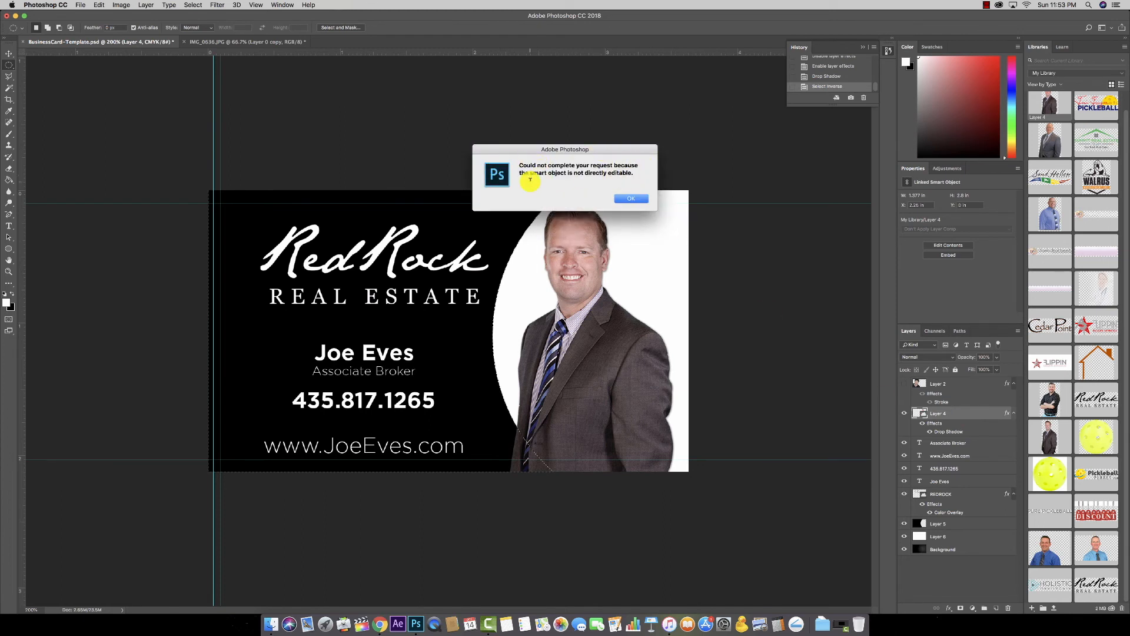
pyautogui.click(632, 199)
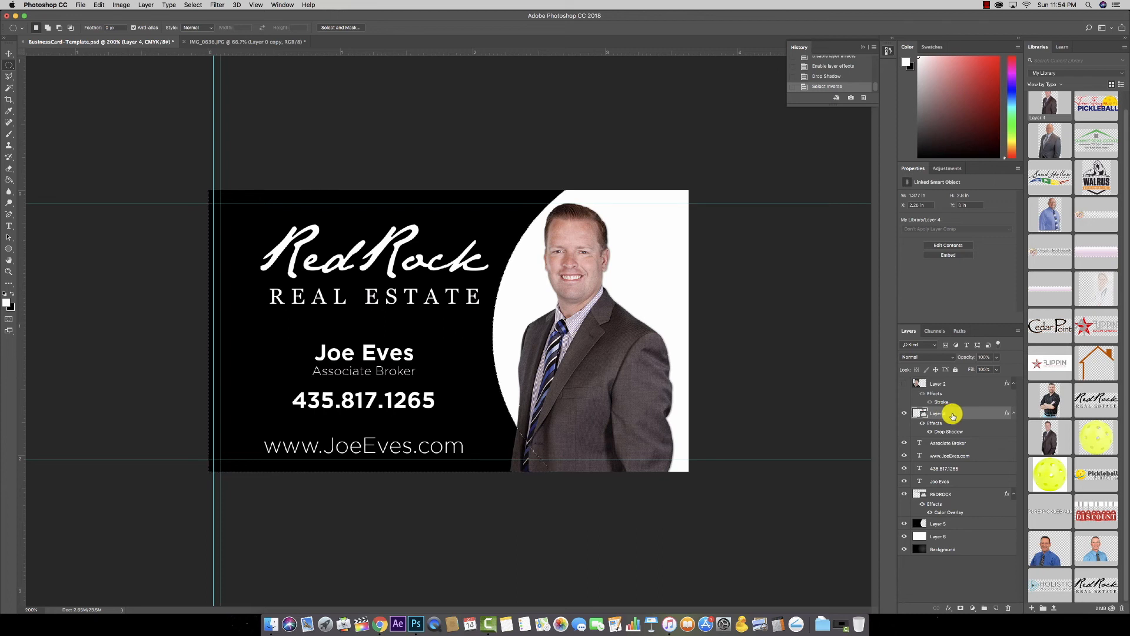
# Step: Place a new empty layer beneath Layer 4, then test merging down and undo it
pyautogui.click(995, 607)
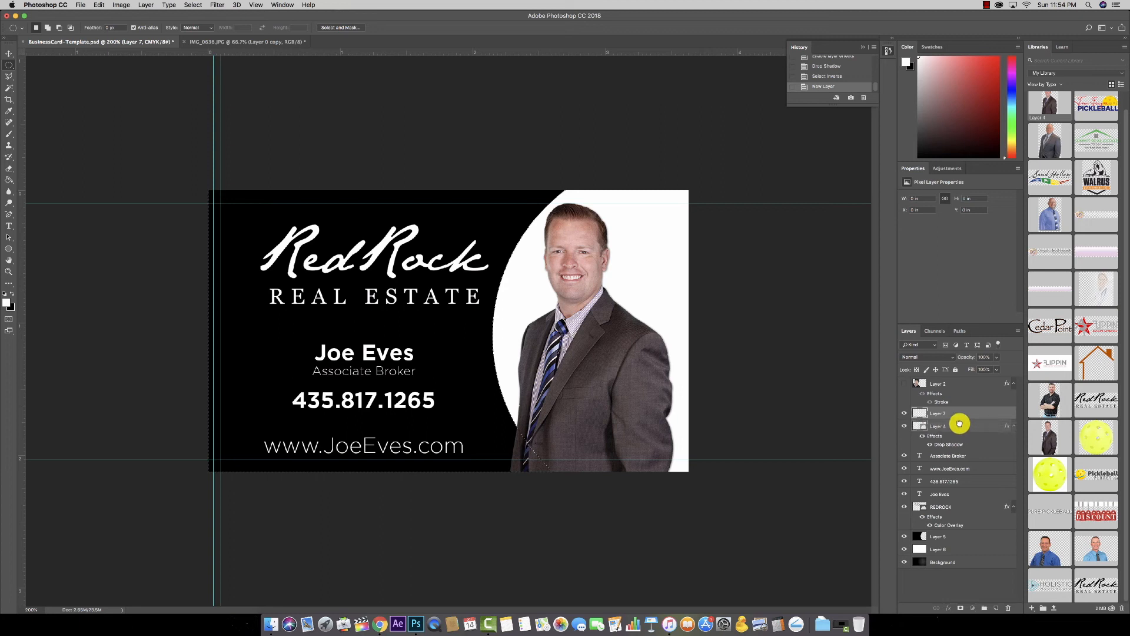
pyautogui.moveTo(953, 410); pyautogui.dragTo(933, 432)
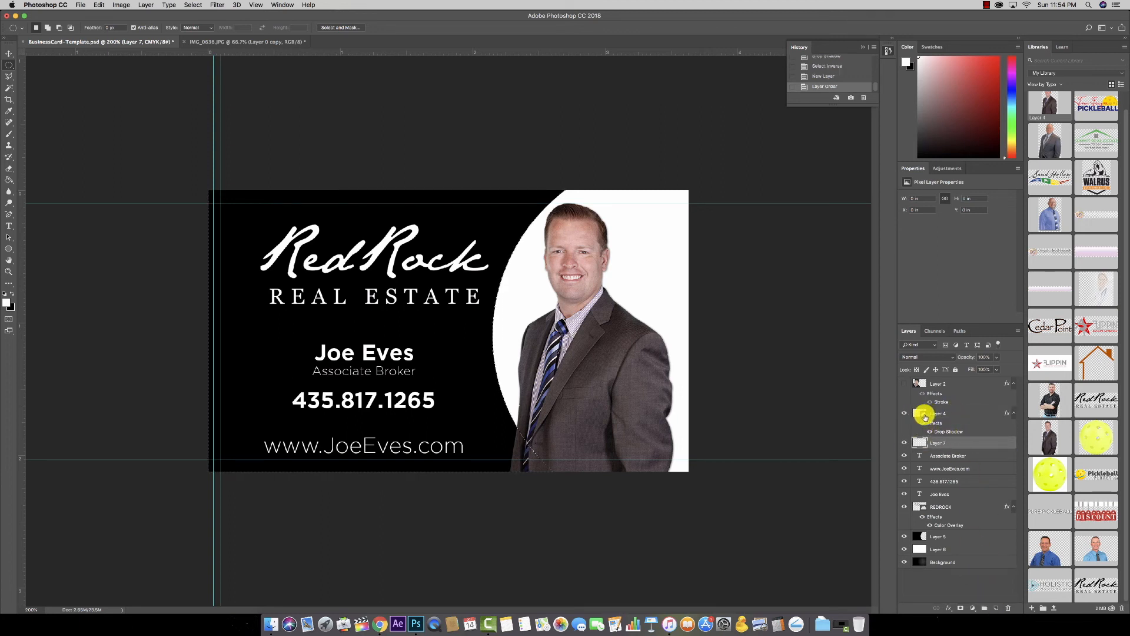
pyautogui.click(963, 412)
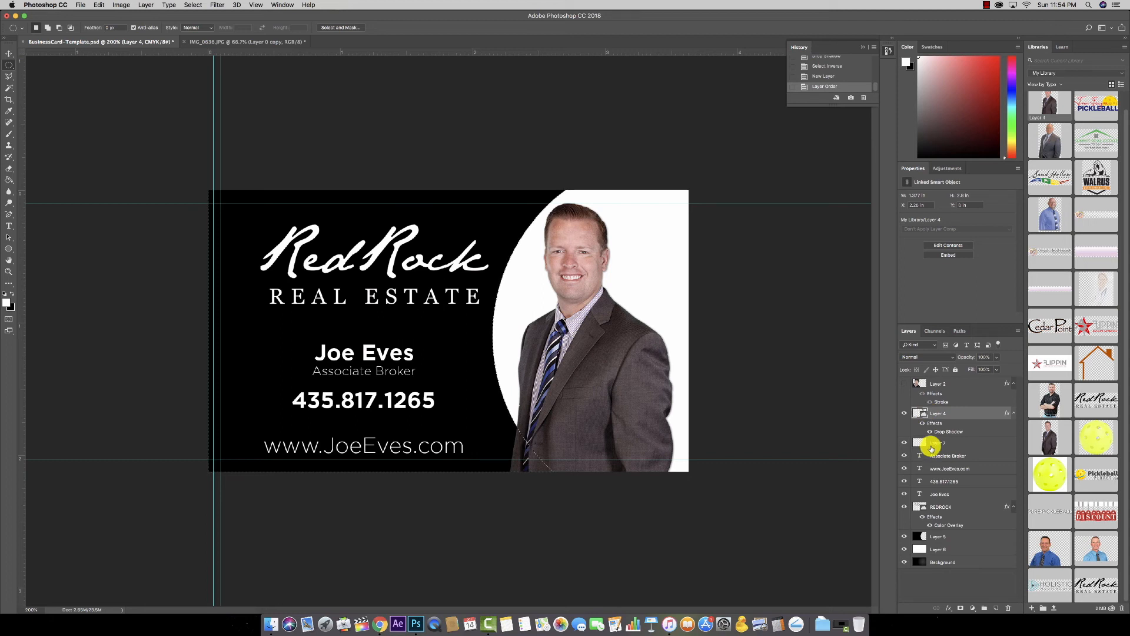
pyautogui.press('super+e')
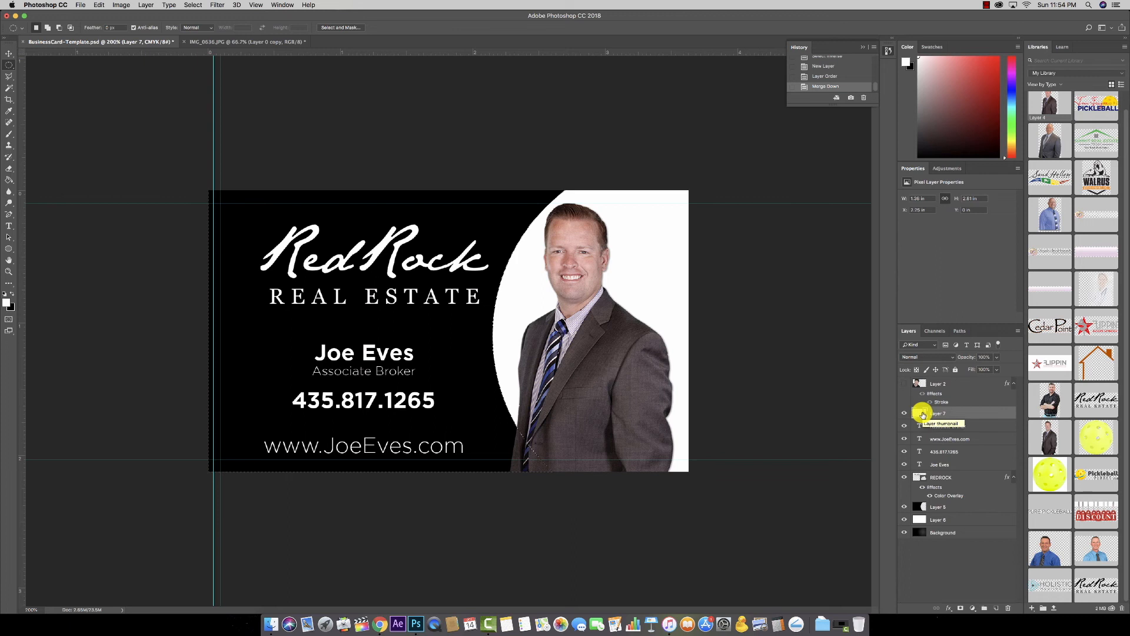
pyautogui.press('super+z')
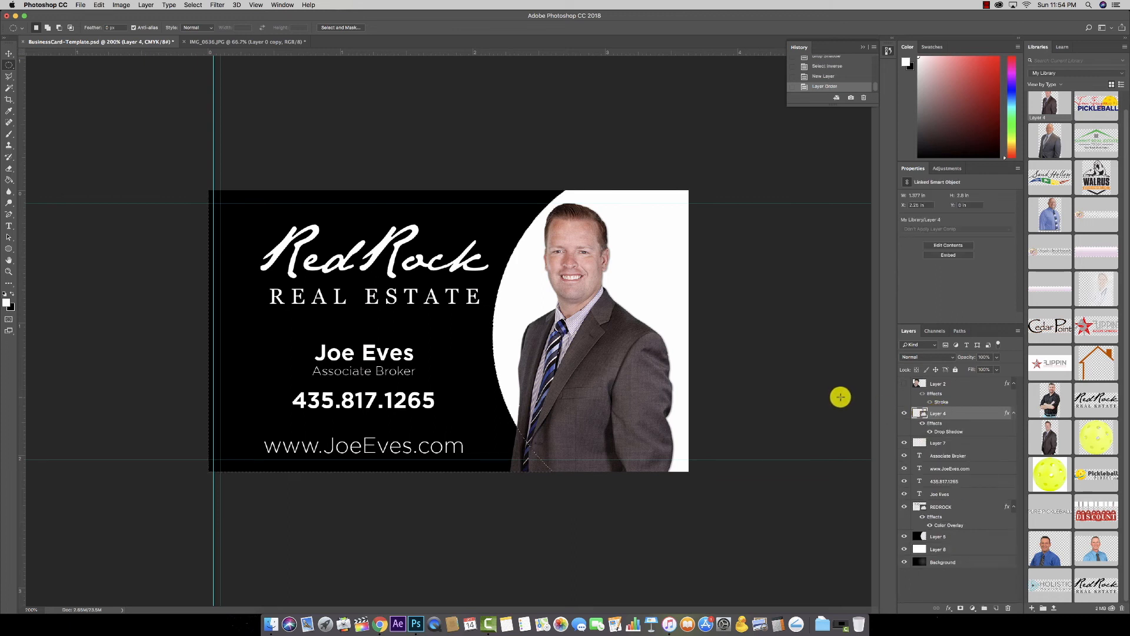
# Step: Switch off Layer 4's drop shadow and merge the headshot down into Layer 7
pyautogui.click(923, 423)
pyautogui.click(921, 424)
pyautogui.click(921, 423)
pyautogui.click(922, 424)
pyautogui.click(923, 423)
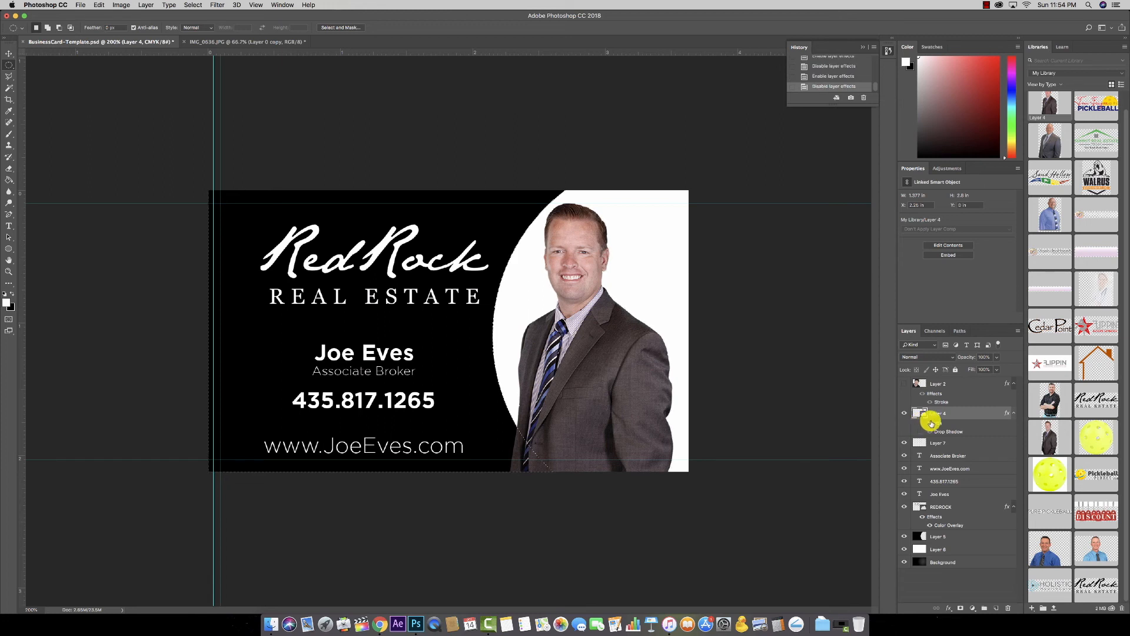
pyautogui.click(923, 424)
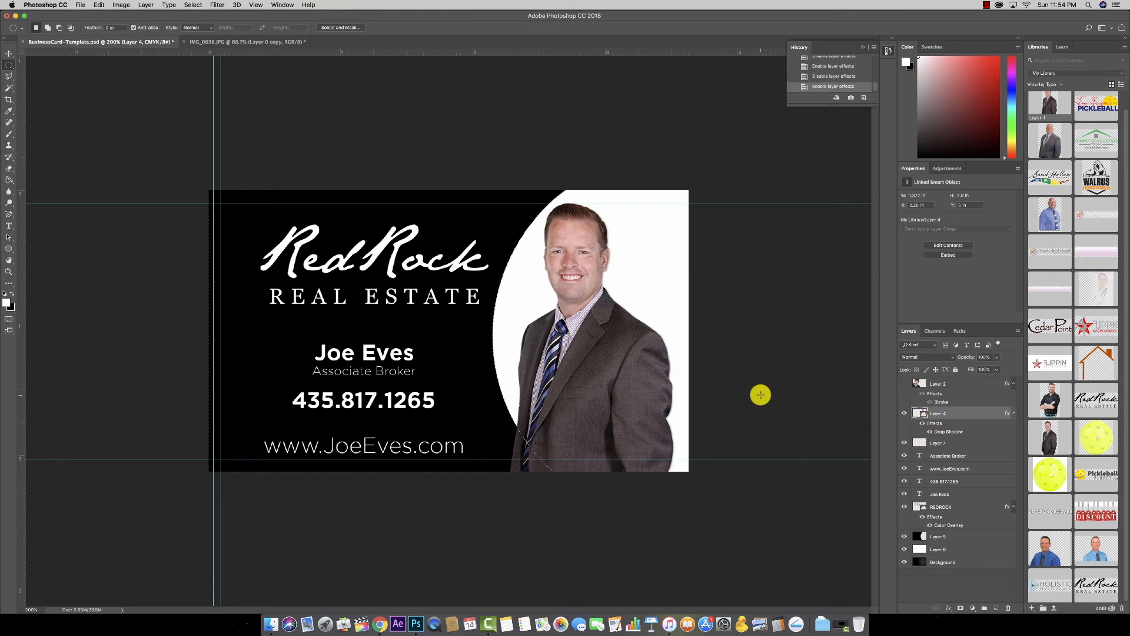
pyautogui.click(922, 424)
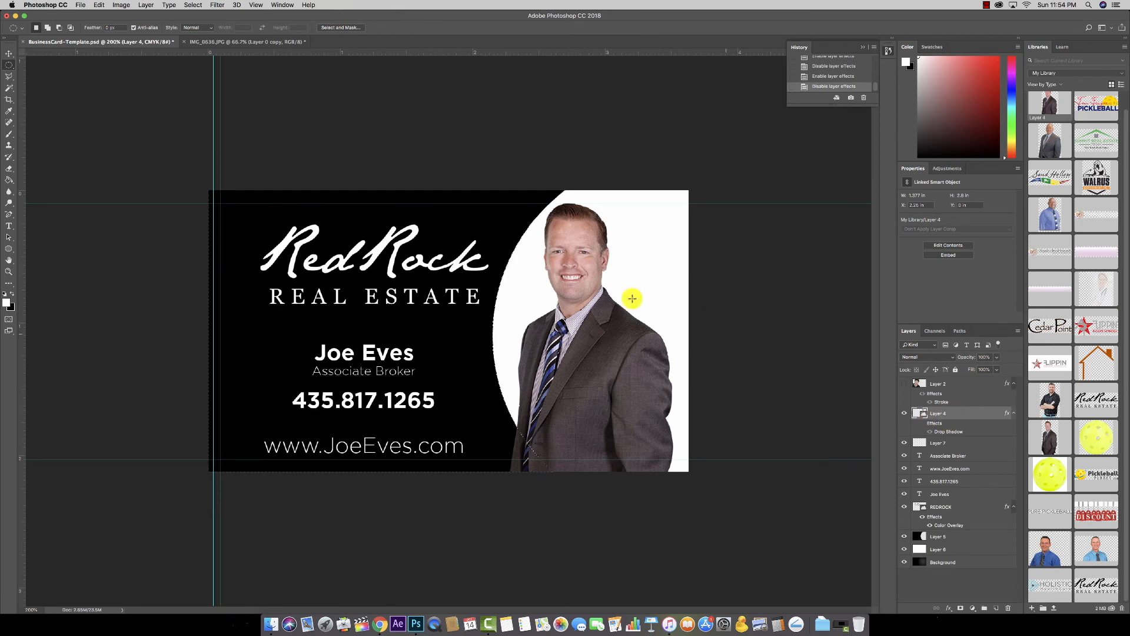
pyautogui.click(145, 4)
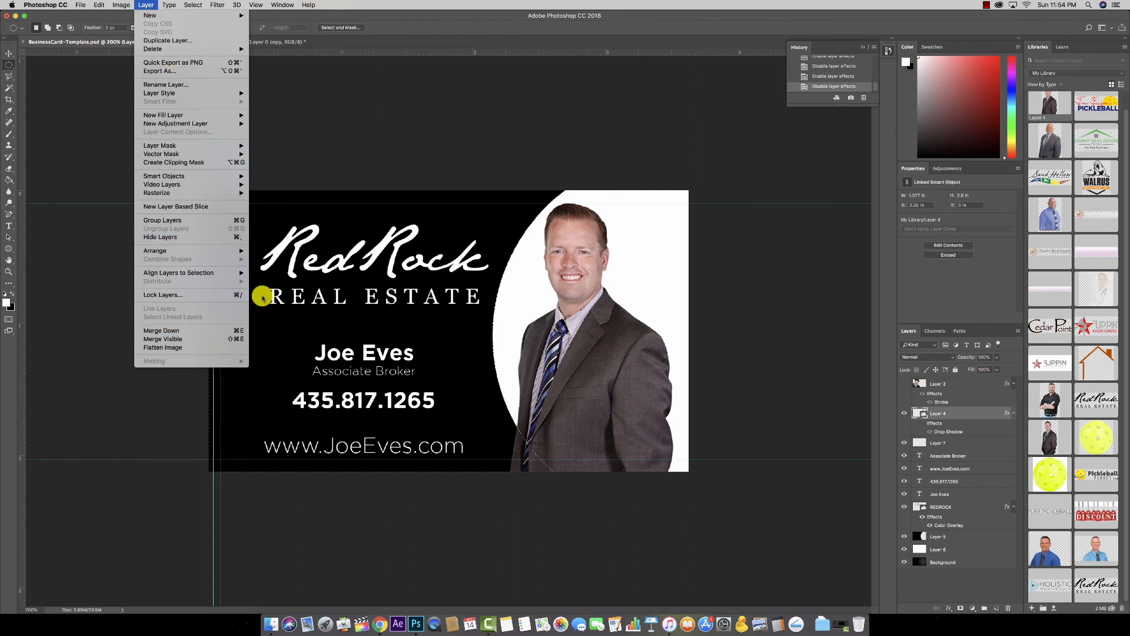
pyautogui.click(147, 5)
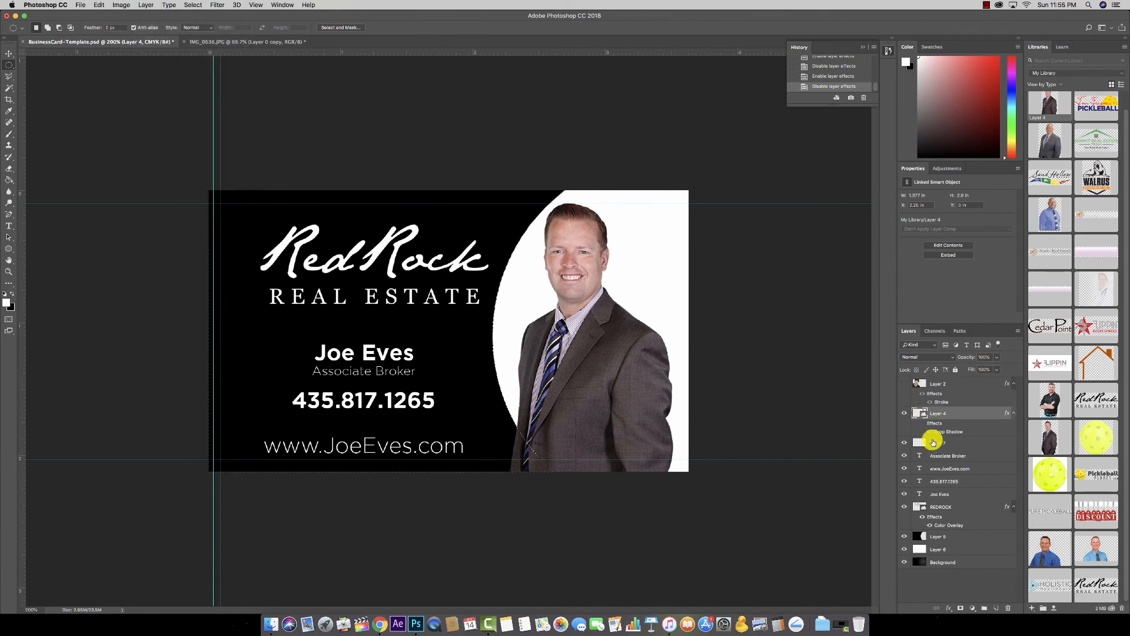
pyautogui.press('super+e')
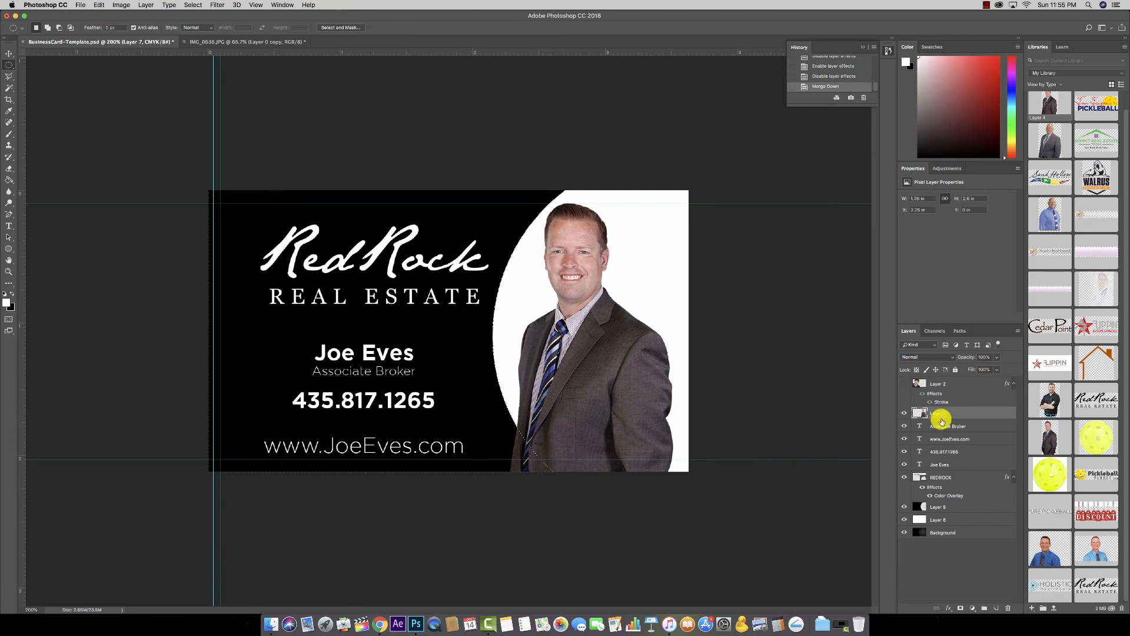
# Step: Clear Layer 7's pixels outside the circle, then deselect with the Rectangular Marquee active
pyautogui.press('Delete')
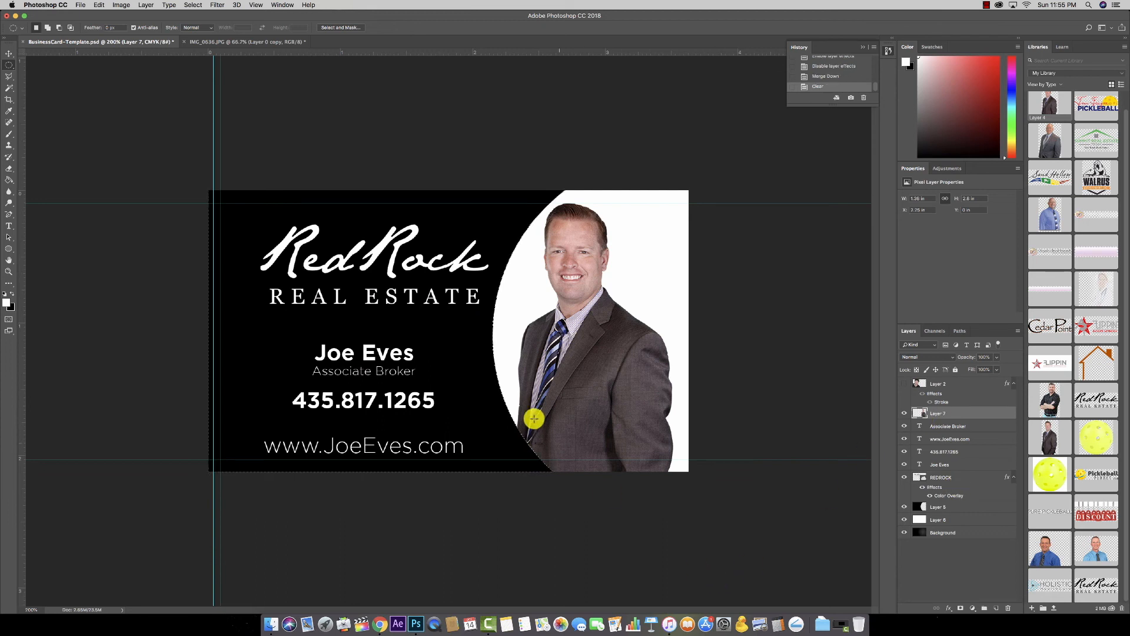
pyautogui.press('super+z')
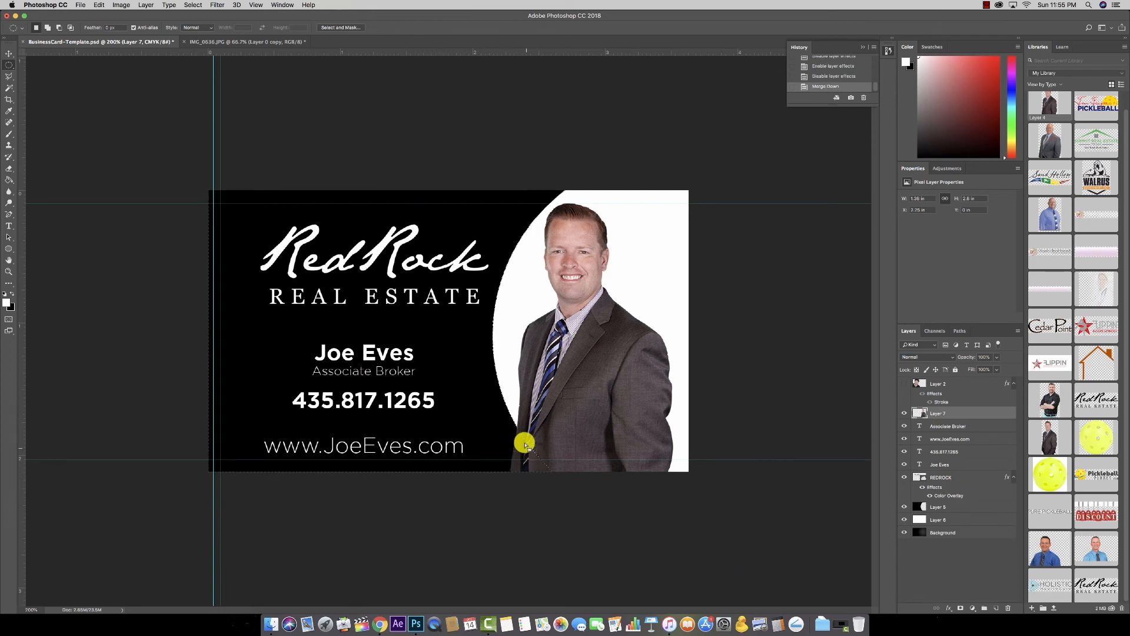
pyautogui.press('super+z')
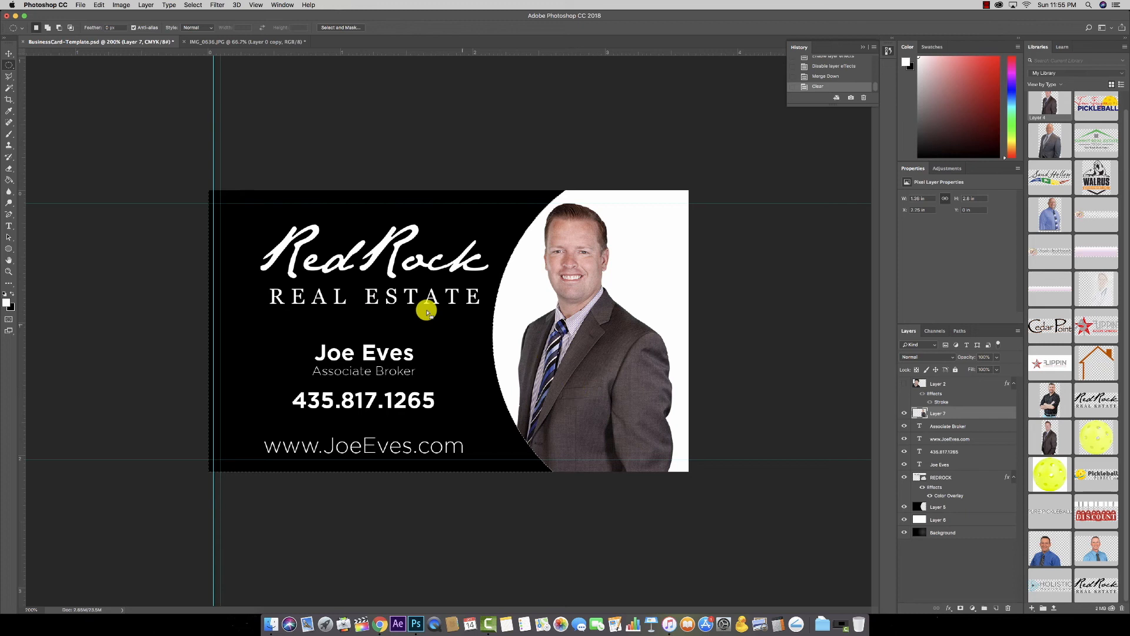
pyautogui.moveTo(9, 64); pyautogui.dragTo(41, 60)
pyautogui.hotkey('ctrl', 'd')
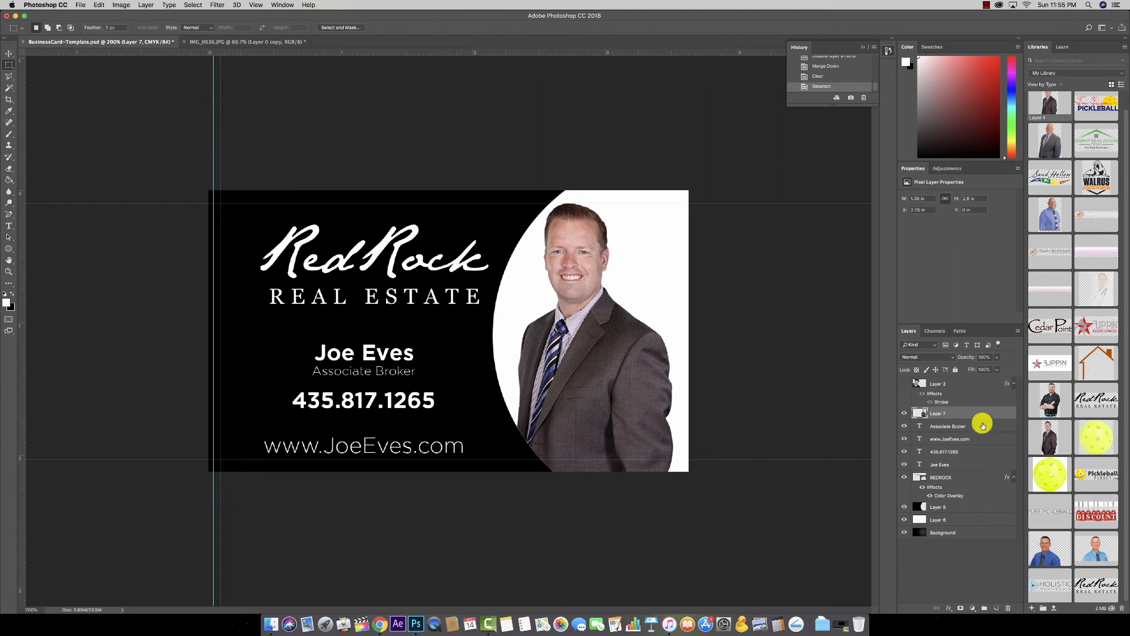
pyautogui.click(950, 611)
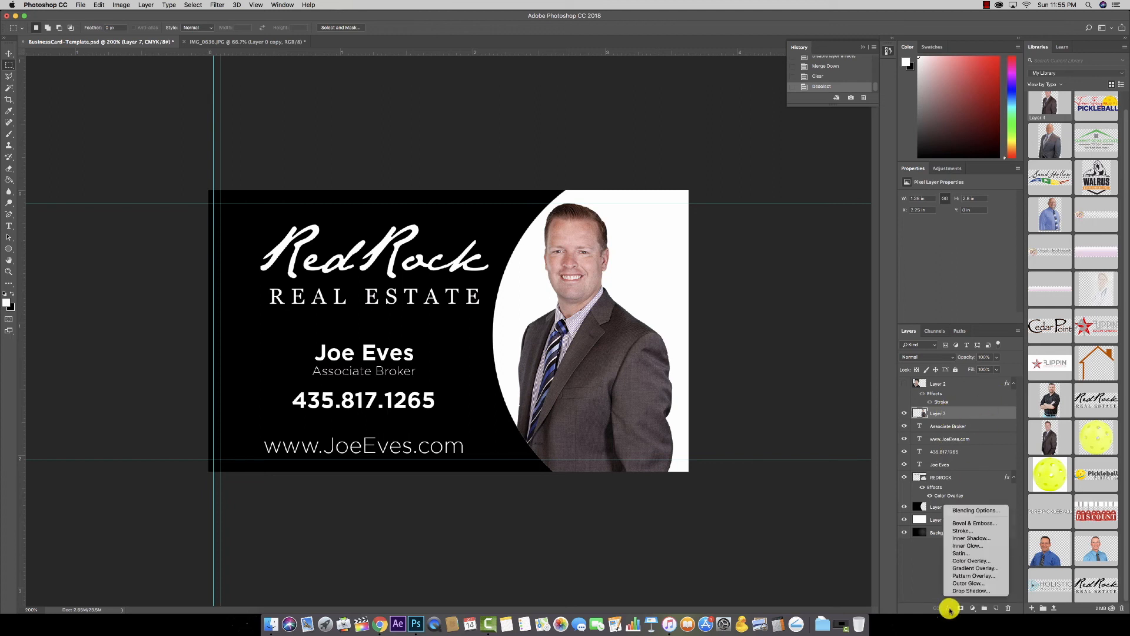
# Step: Apply a Drop Shadow layer style to the trimmed headshot on Layer 7
pyautogui.click(970, 590)
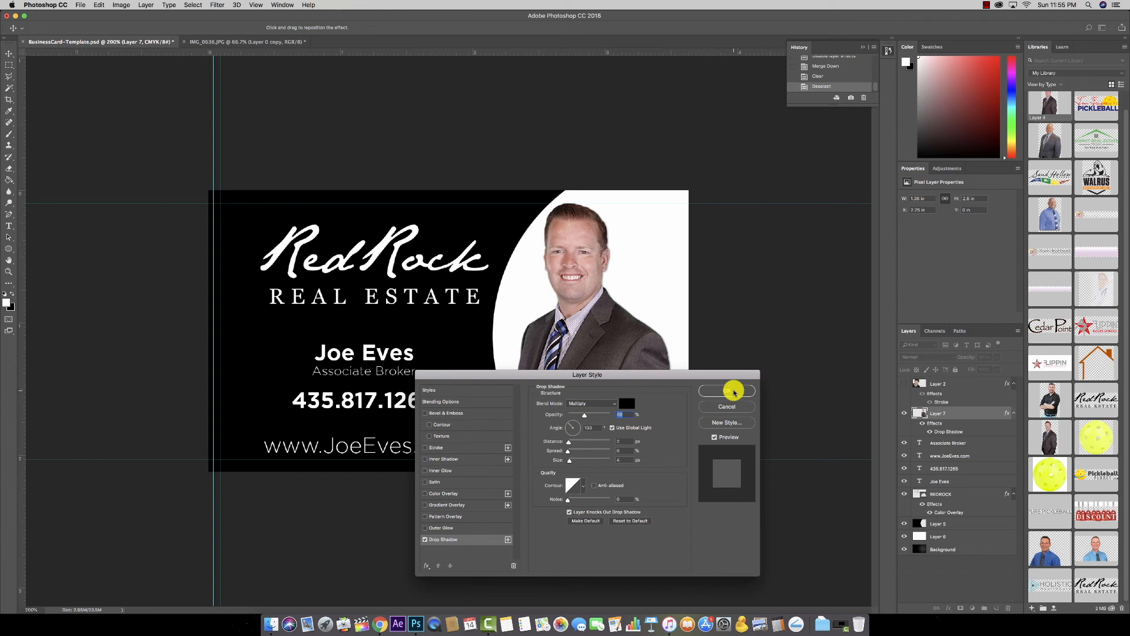
pyautogui.click(733, 390)
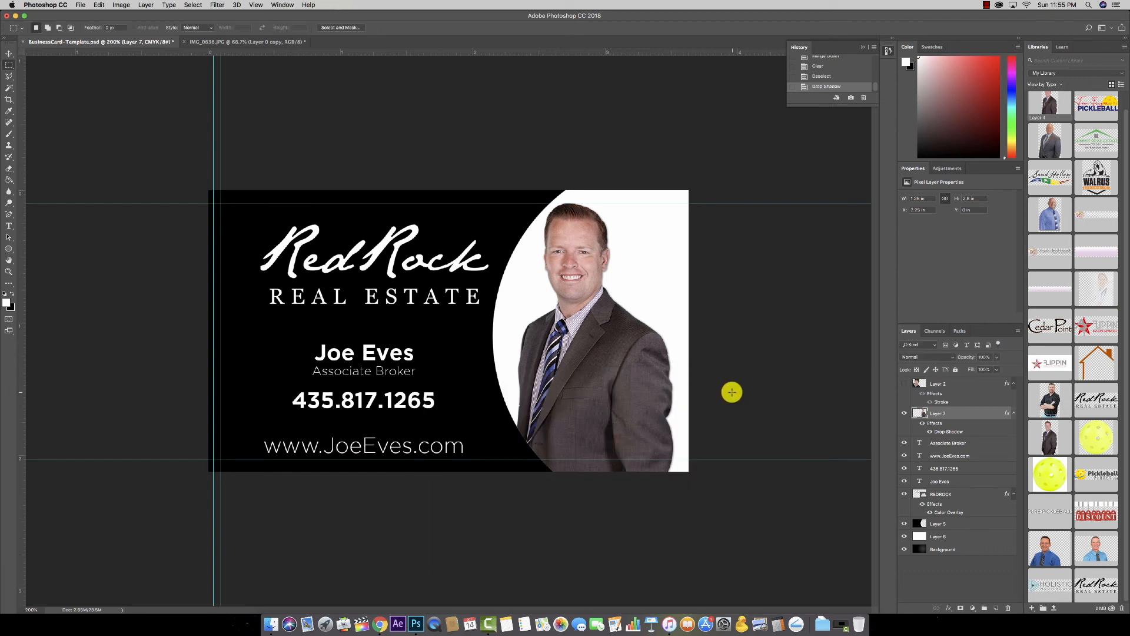
pyautogui.click(11, 52)
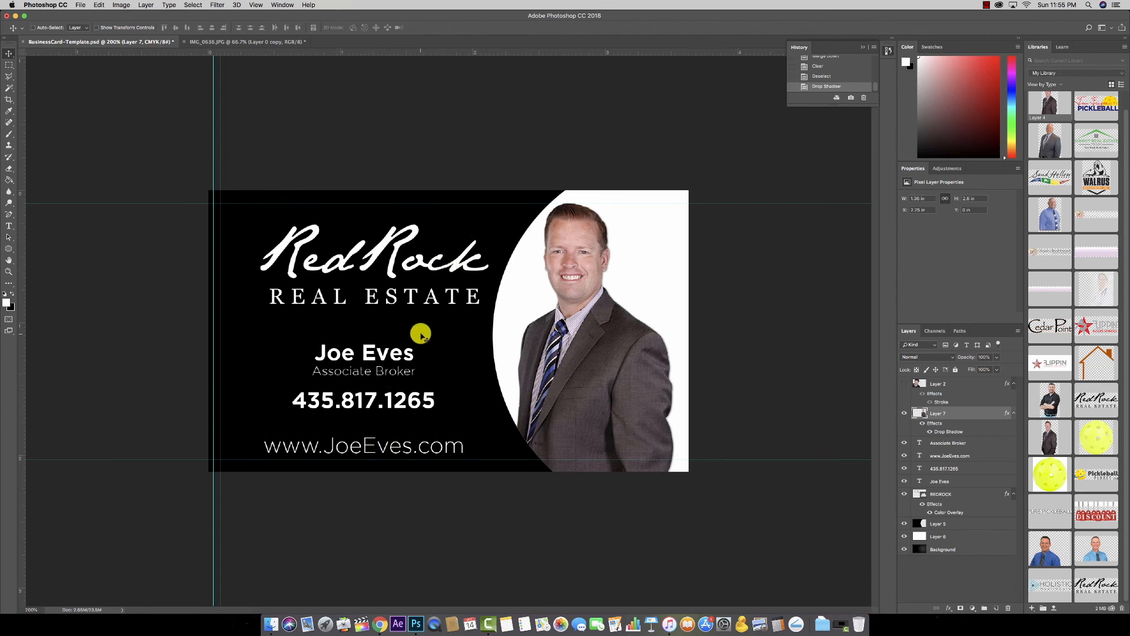
pyautogui.moveTo(387, 355); pyautogui.dragTo(405, 387)
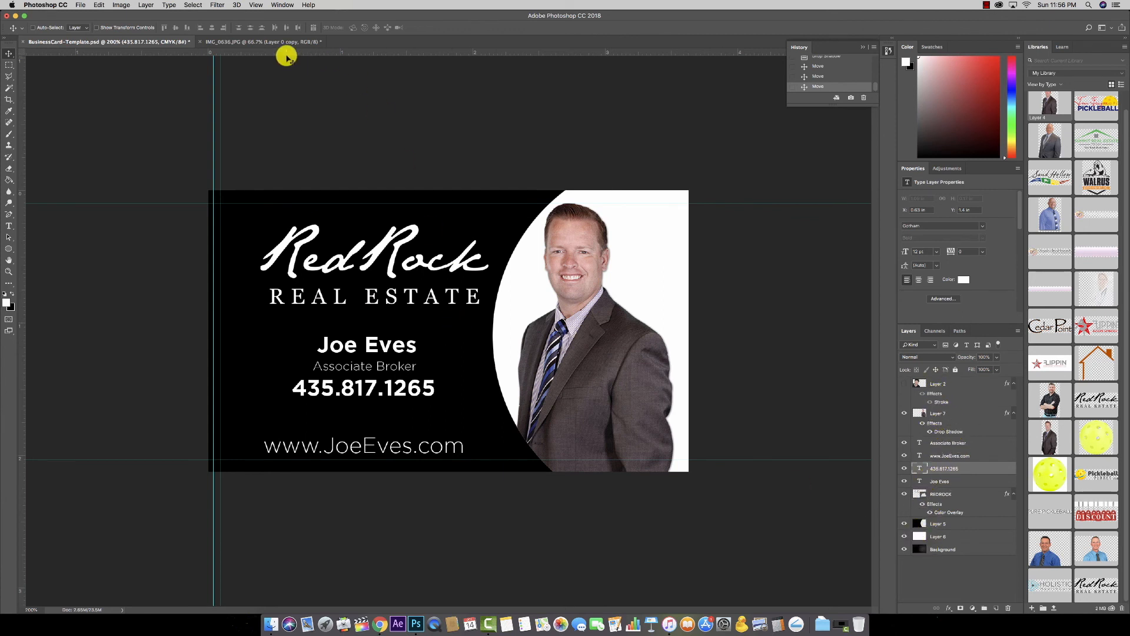
# Step: Flatten the card front to one Background layer, discarding hidden layers, then undo and redo the flatten
pyautogui.click(148, 5)
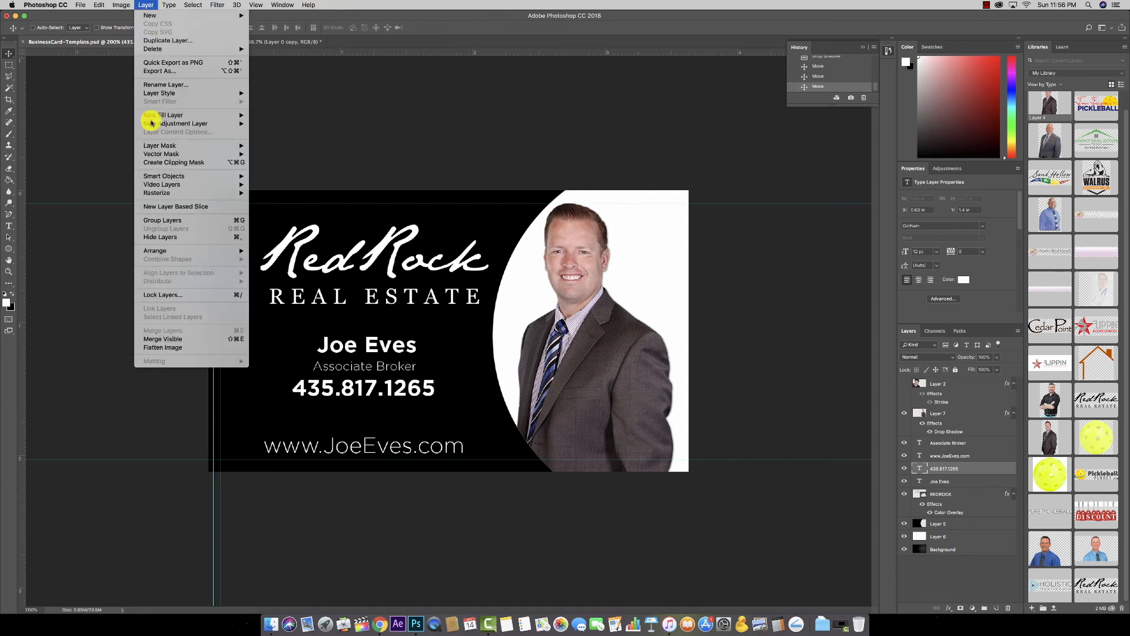
pyautogui.click(174, 349)
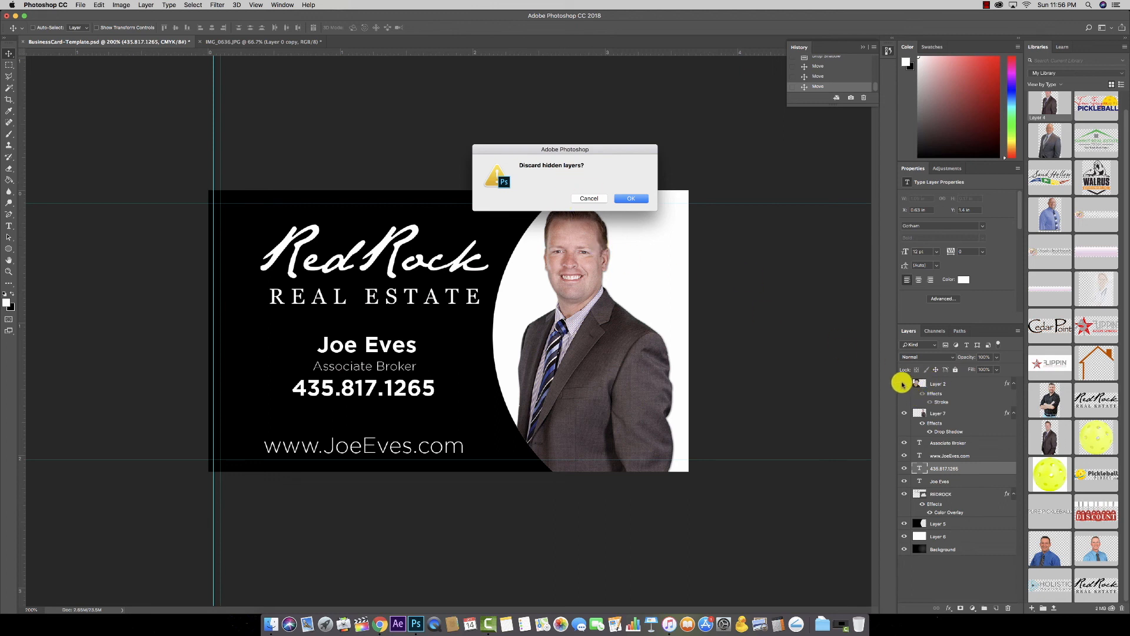
pyautogui.click(625, 201)
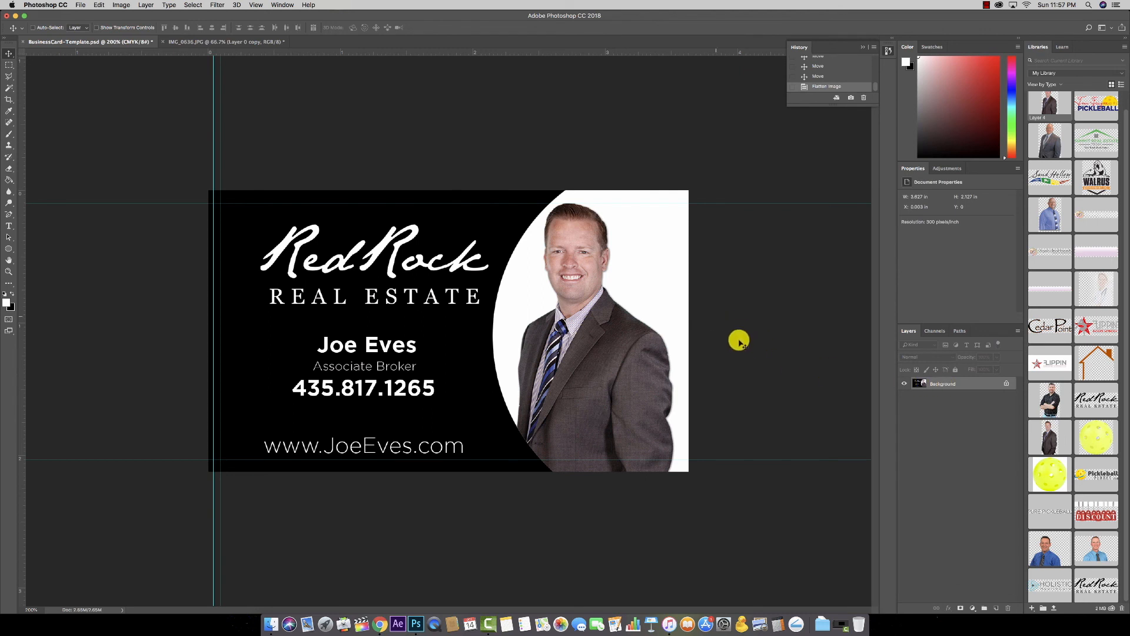
pyautogui.press('super+z')
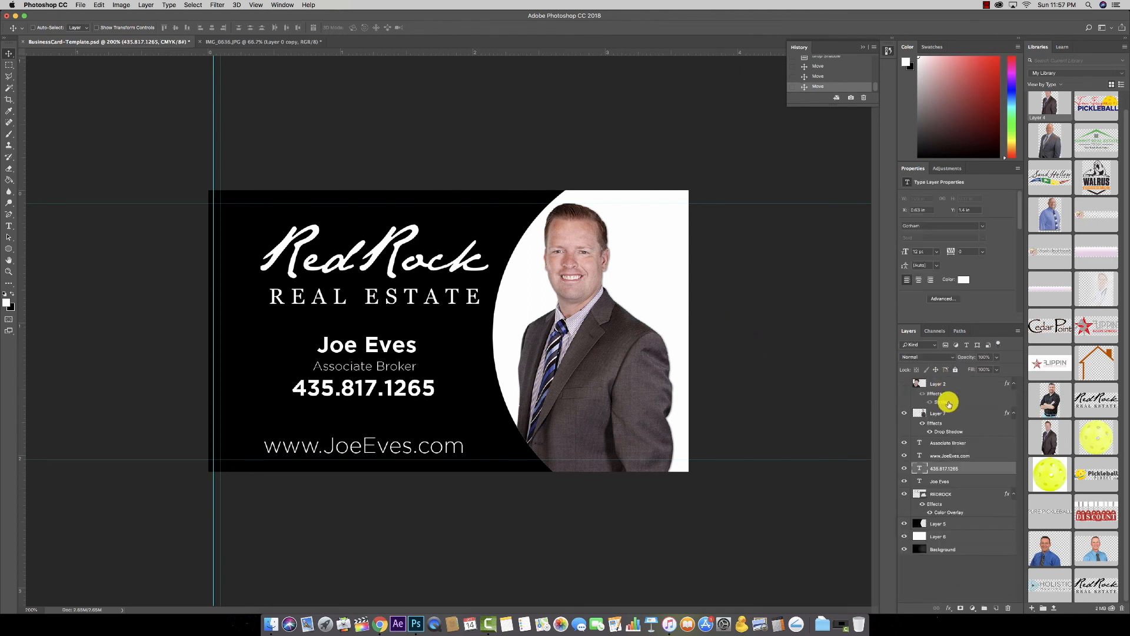
pyautogui.press('super+z')
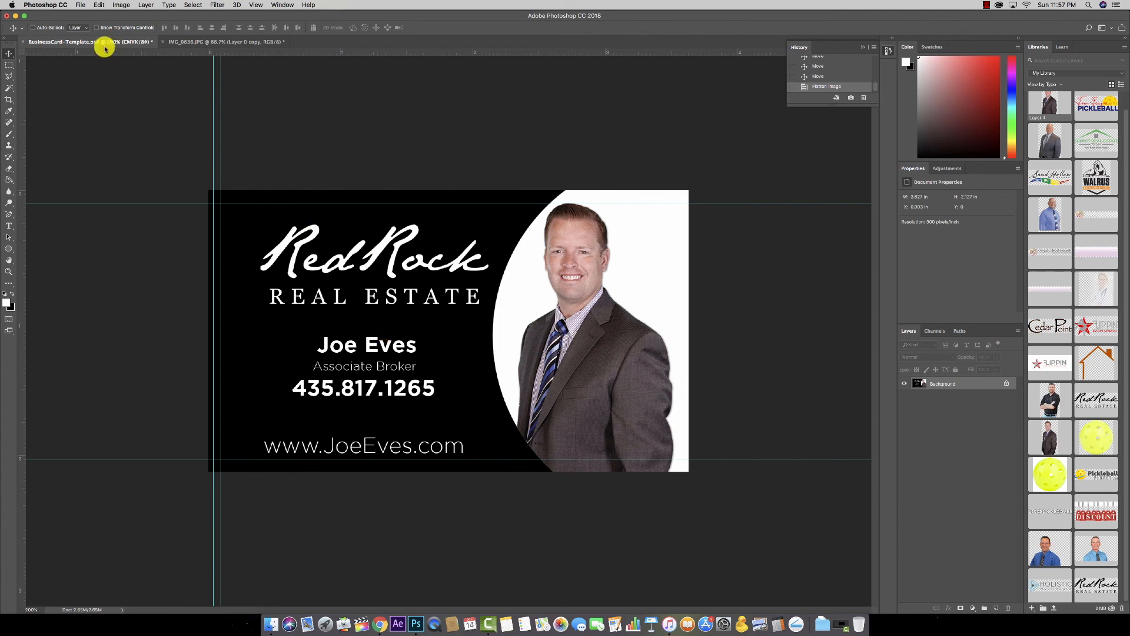
# Step: Save the card front as BusinessCard-Template.pdf in Photoshop PDF format, accepting the PDF notices
pyautogui.click(81, 5)
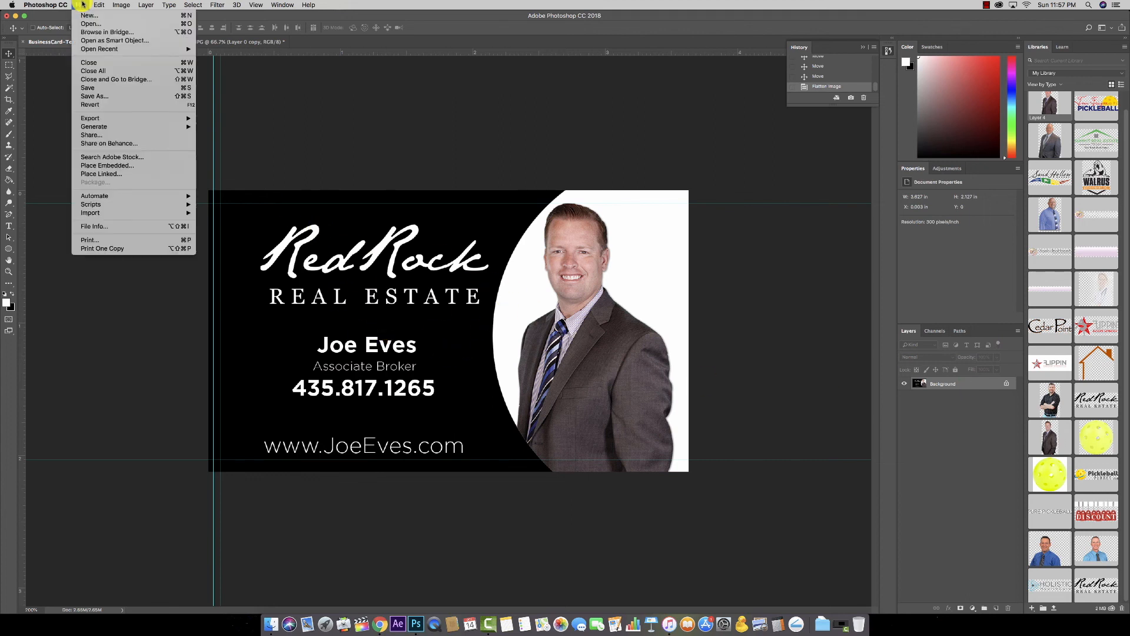
pyautogui.click(96, 94)
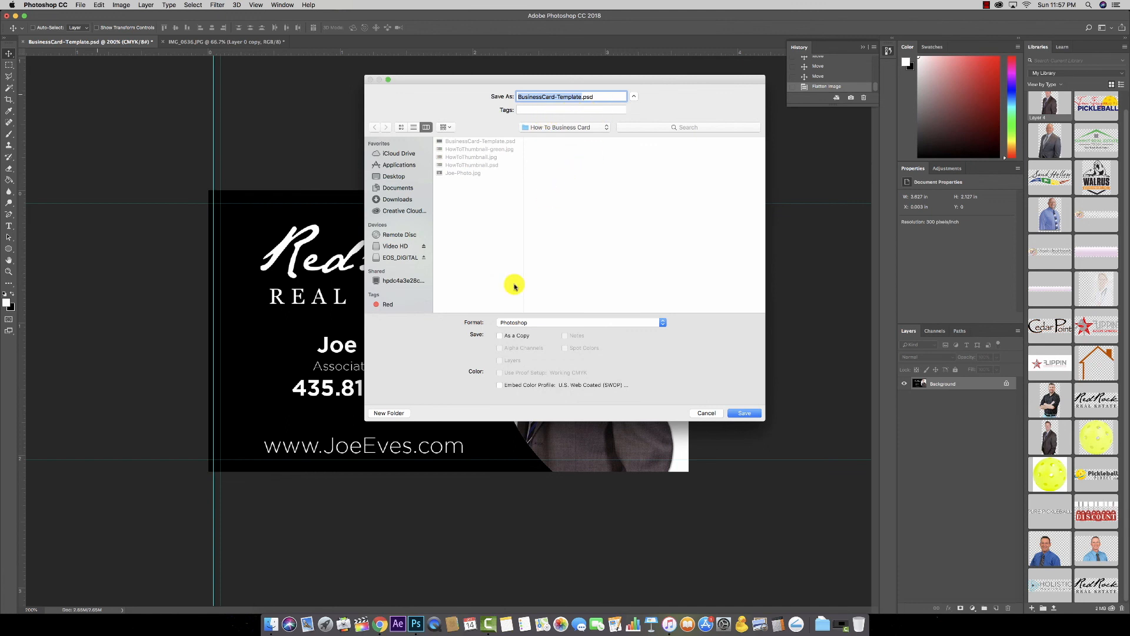
pyautogui.click(521, 323)
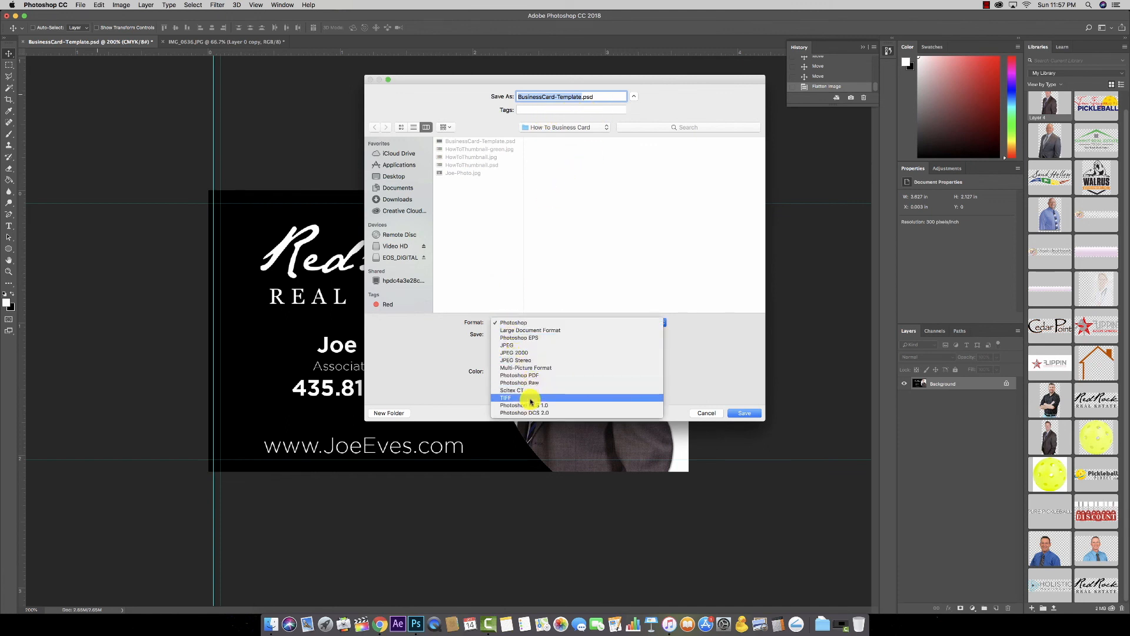
pyautogui.click(537, 375)
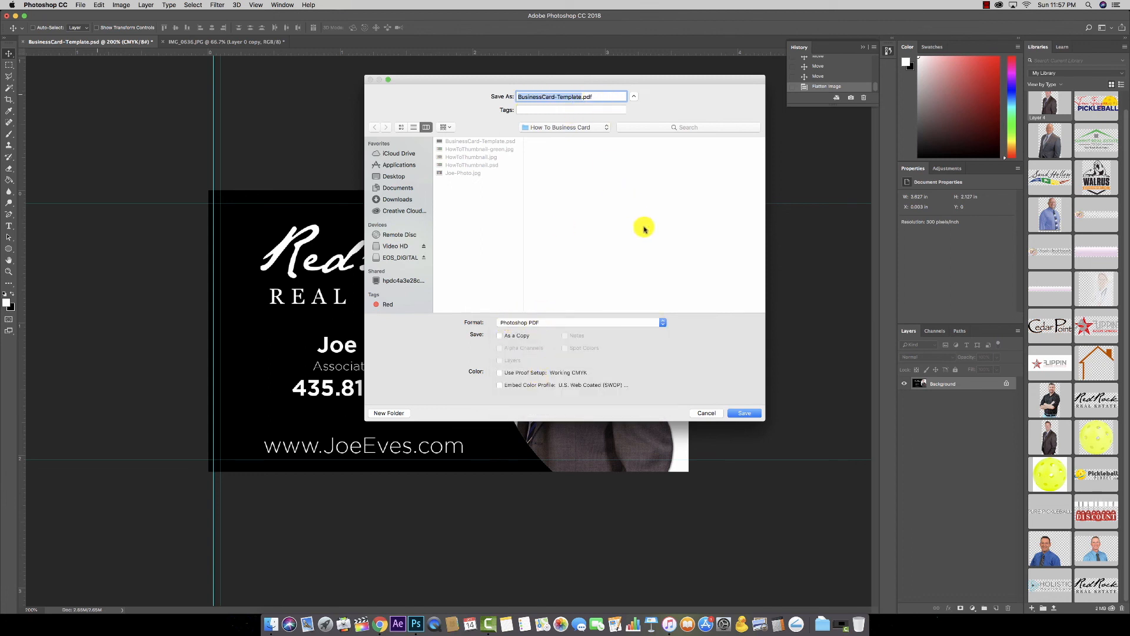
pyautogui.click(740, 413)
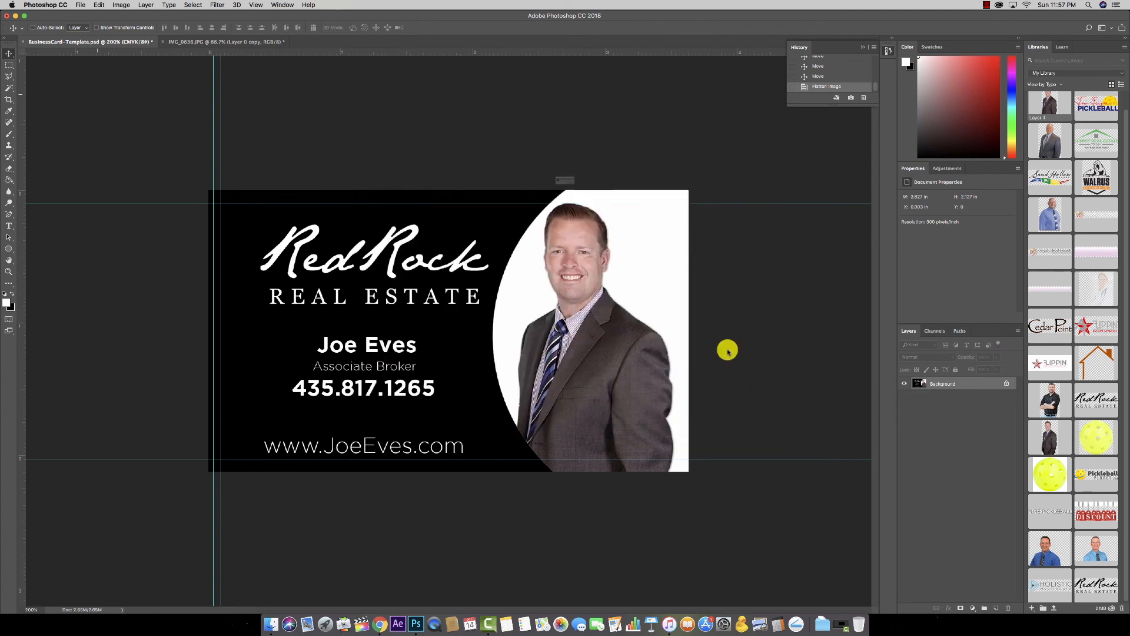
pyautogui.click(629, 207)
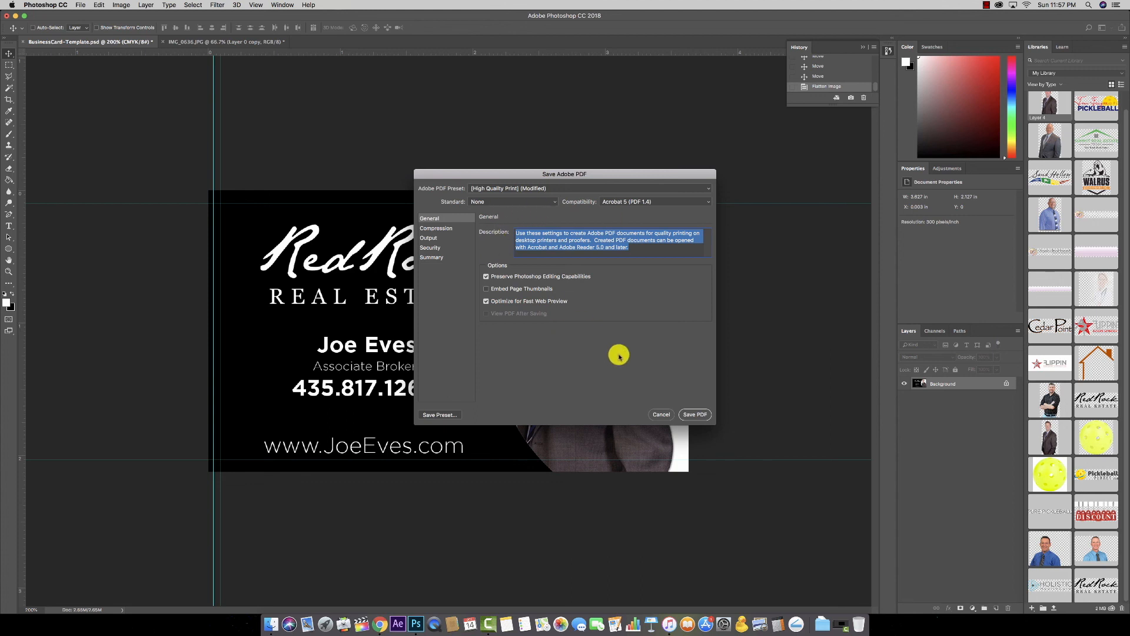
pyautogui.click(694, 415)
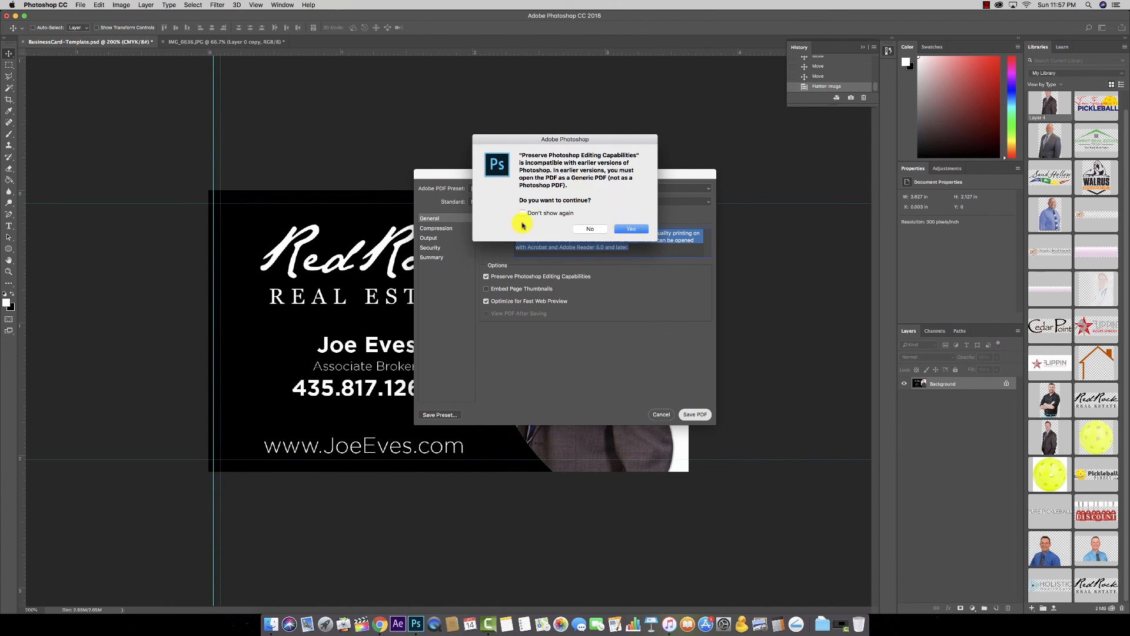
pyautogui.click(628, 229)
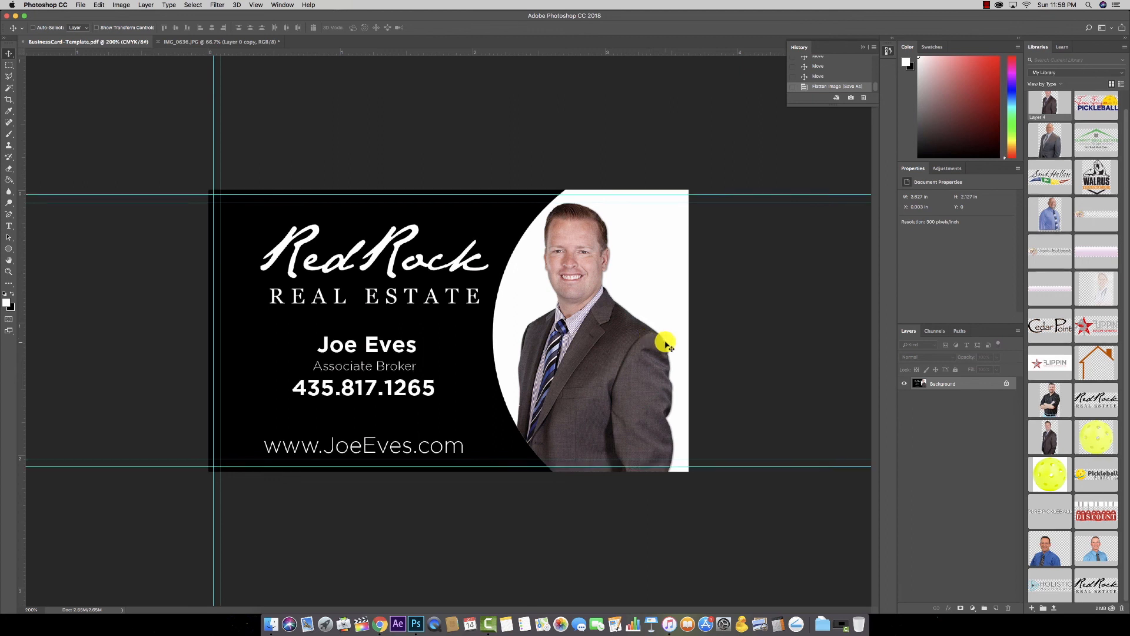
# Step: Open BusinessCard-Template.pdf in Preview from Video HD > Computer Copilot > How To Business Card
pyautogui.press('F11')
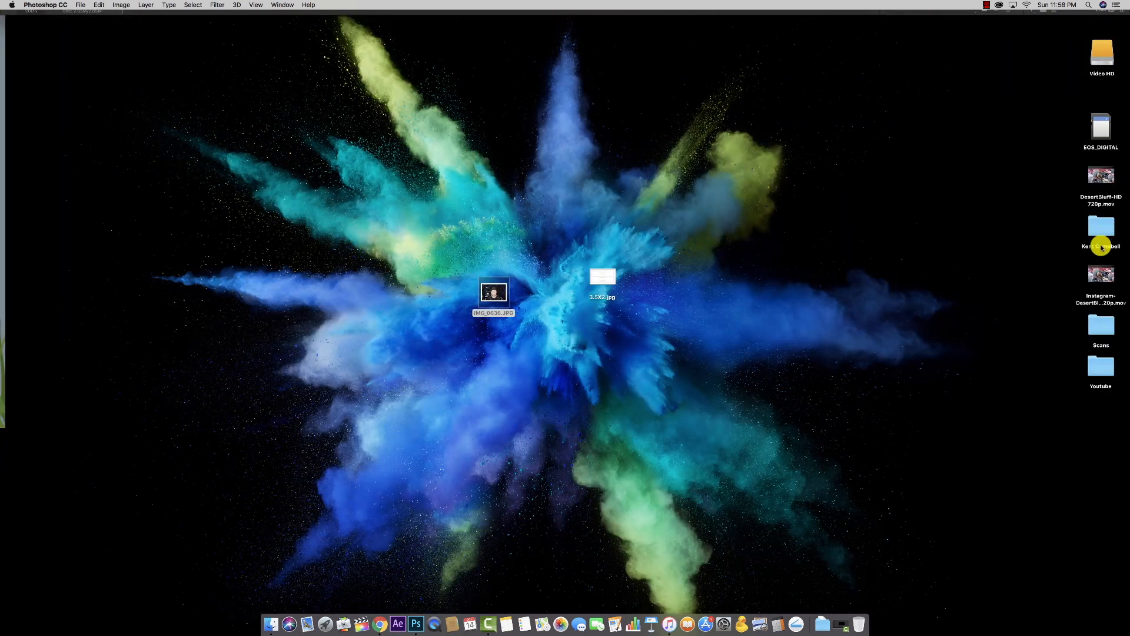
pyautogui.click(1100, 379)
pyautogui.press('F11')
pyautogui.press('F11')
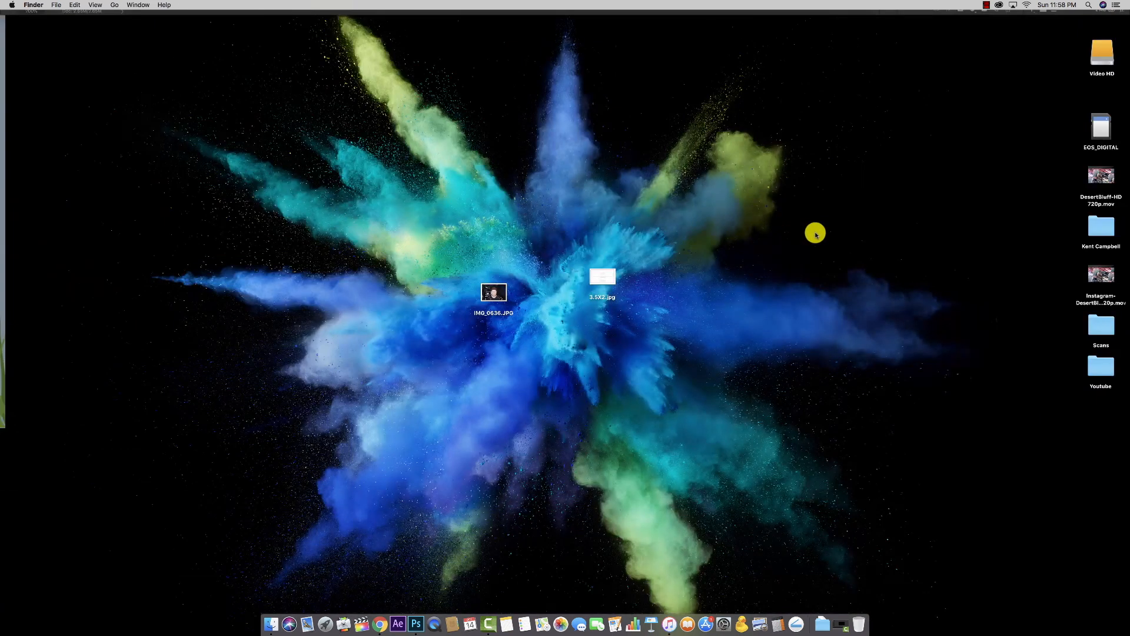
pyautogui.click(1101, 53)
pyautogui.doubleClick(1100, 53)
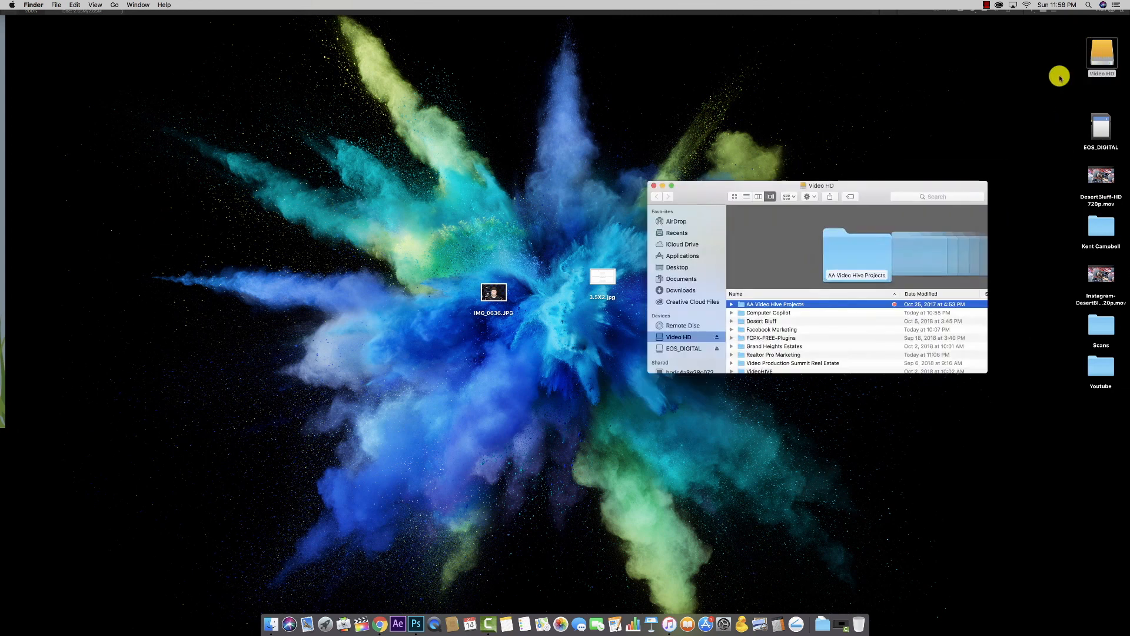
pyautogui.scroll(-1, 760, 338)
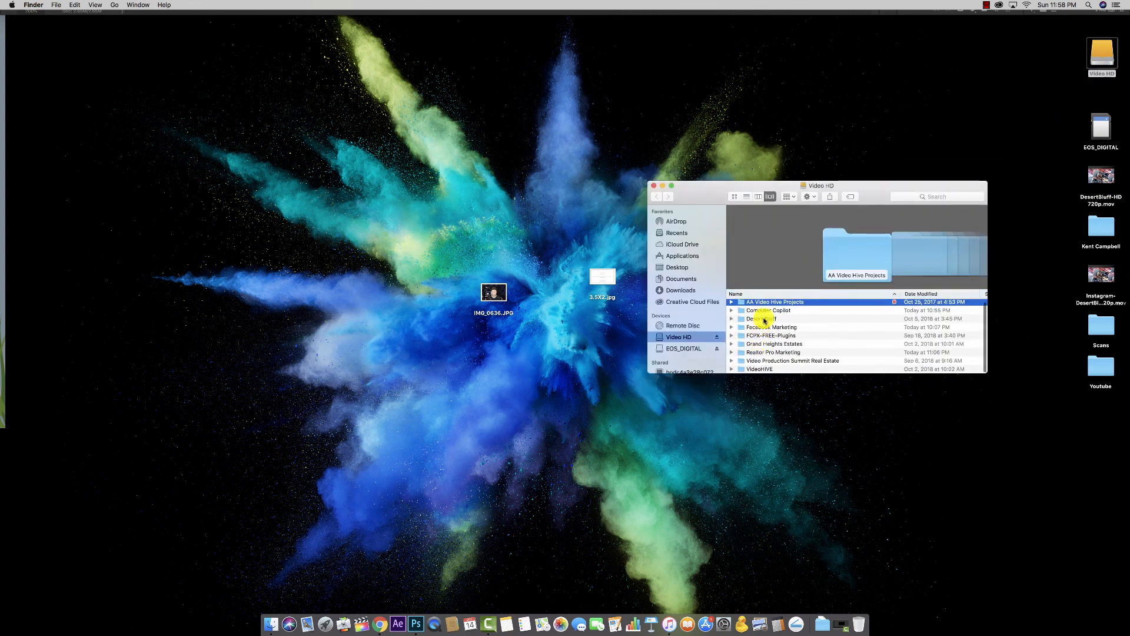
pyautogui.doubleClick(768, 310)
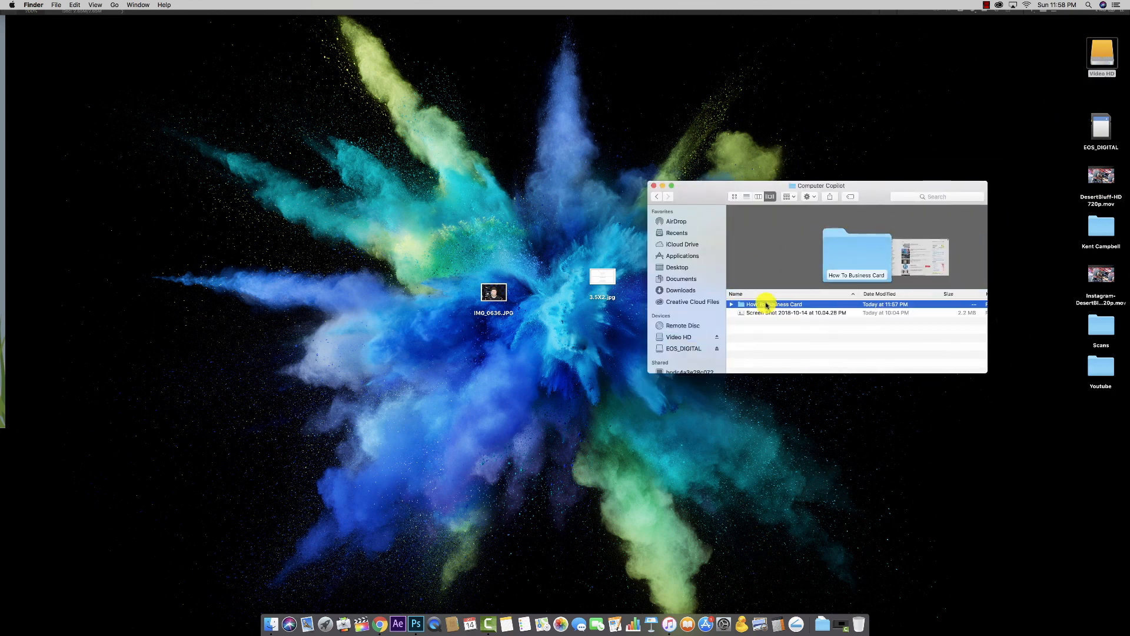
pyautogui.doubleClick(767, 304)
pyautogui.doubleClick(778, 305)
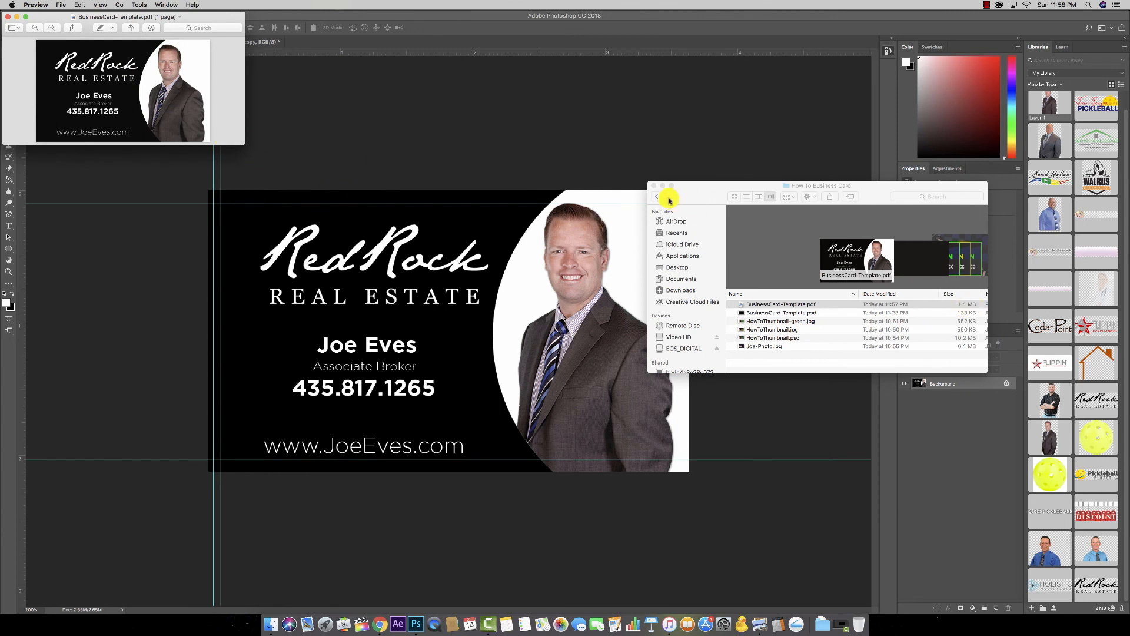
# Step: Close the Finder window, enlarge Preview, zoom in and out on the card PDF, then close it
pyautogui.click(654, 186)
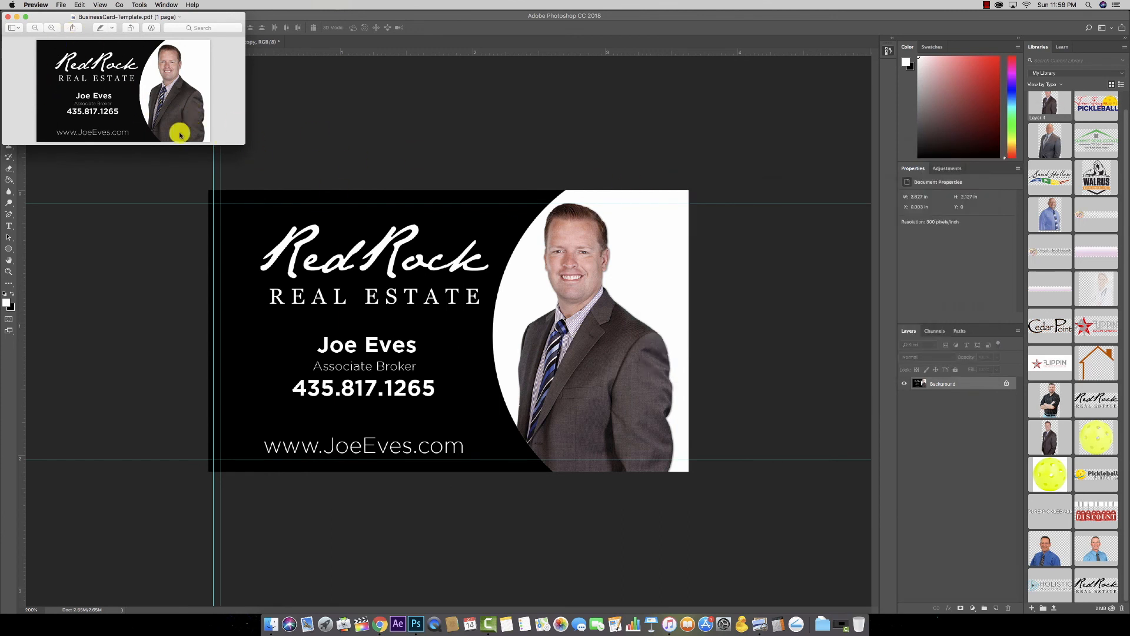
pyautogui.moveTo(243, 141); pyautogui.dragTo(813, 521)
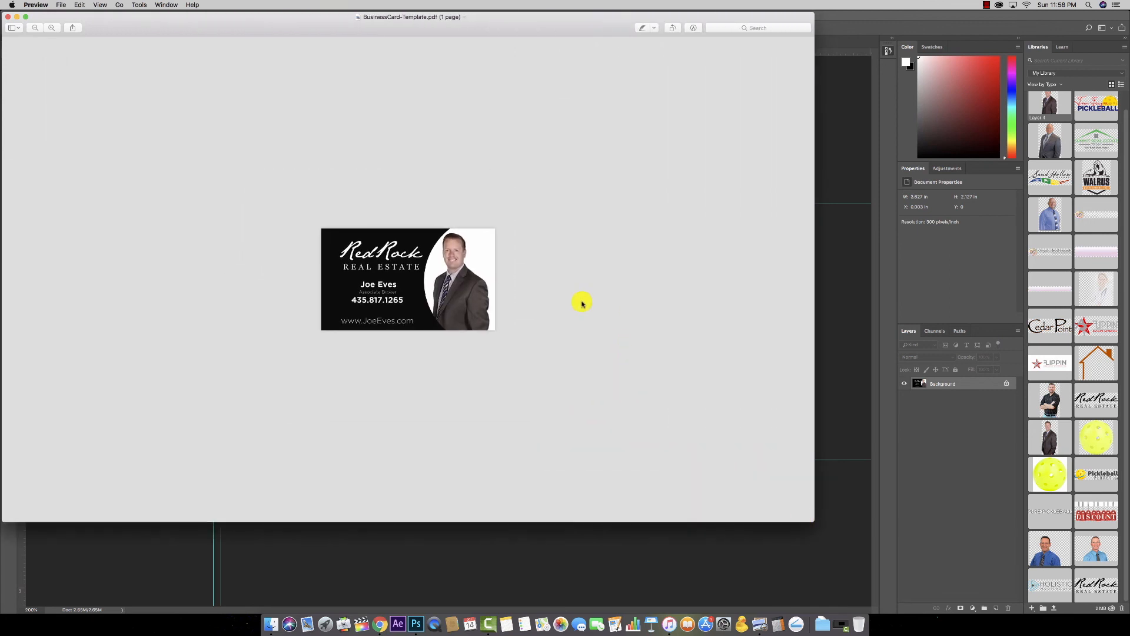
pyautogui.press('super+plus')
pyautogui.press('super+plus')
pyautogui.press('super+plus')
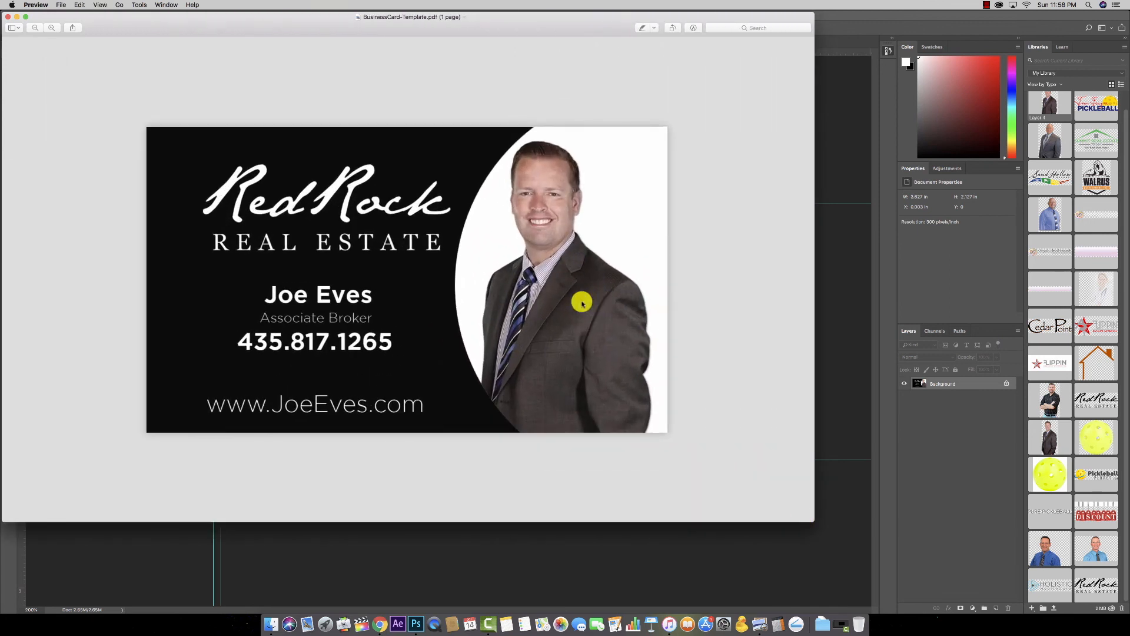
pyautogui.press('super+minus')
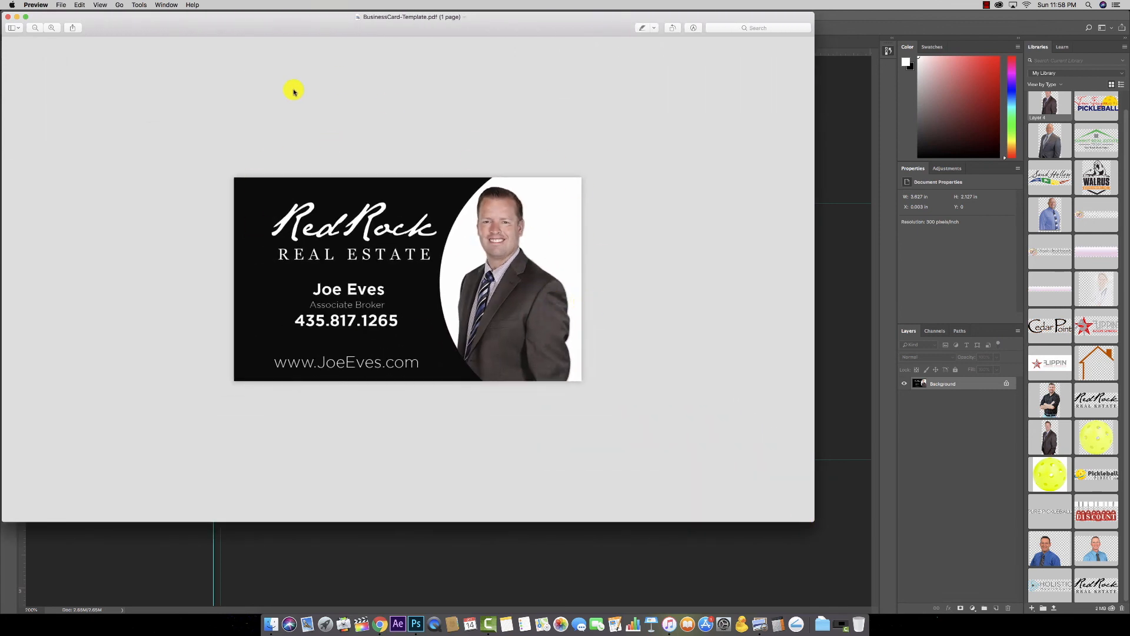
pyautogui.click(8, 18)
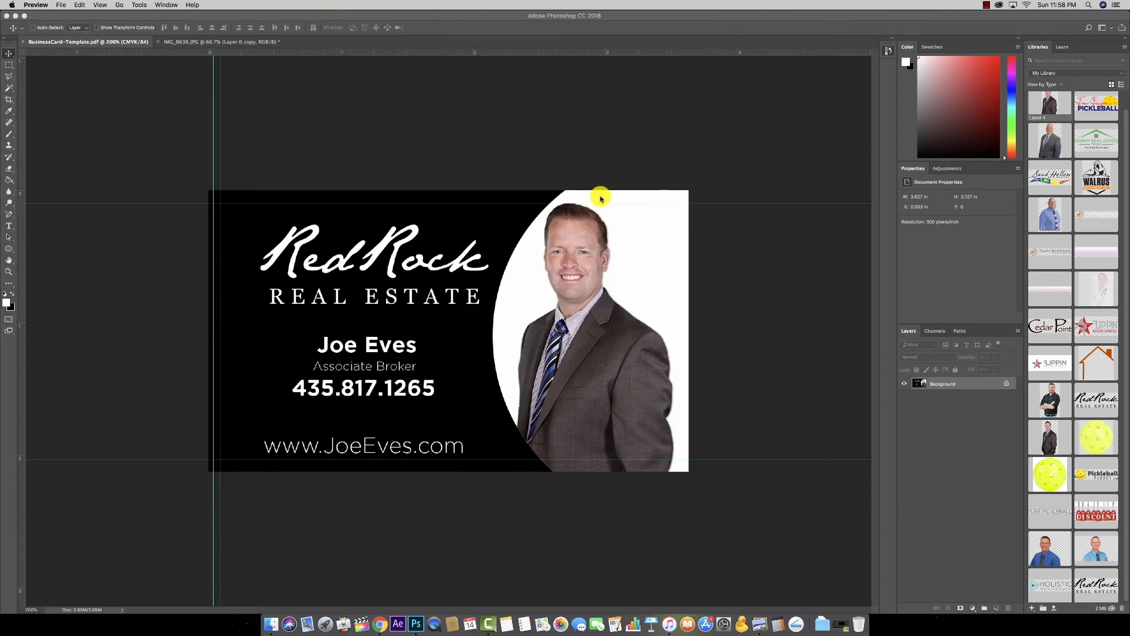
# Step: Restore the layered card from the History panel state before flattening
pyautogui.click(887, 51)
pyautogui.click(887, 52)
pyautogui.click(887, 53)
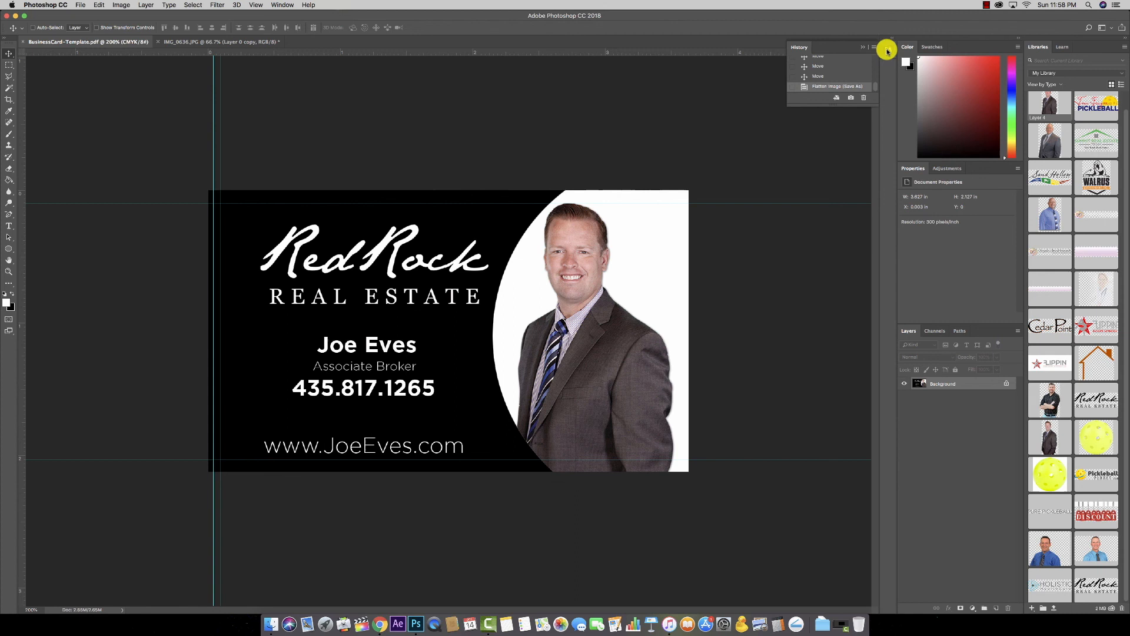
pyautogui.click(821, 77)
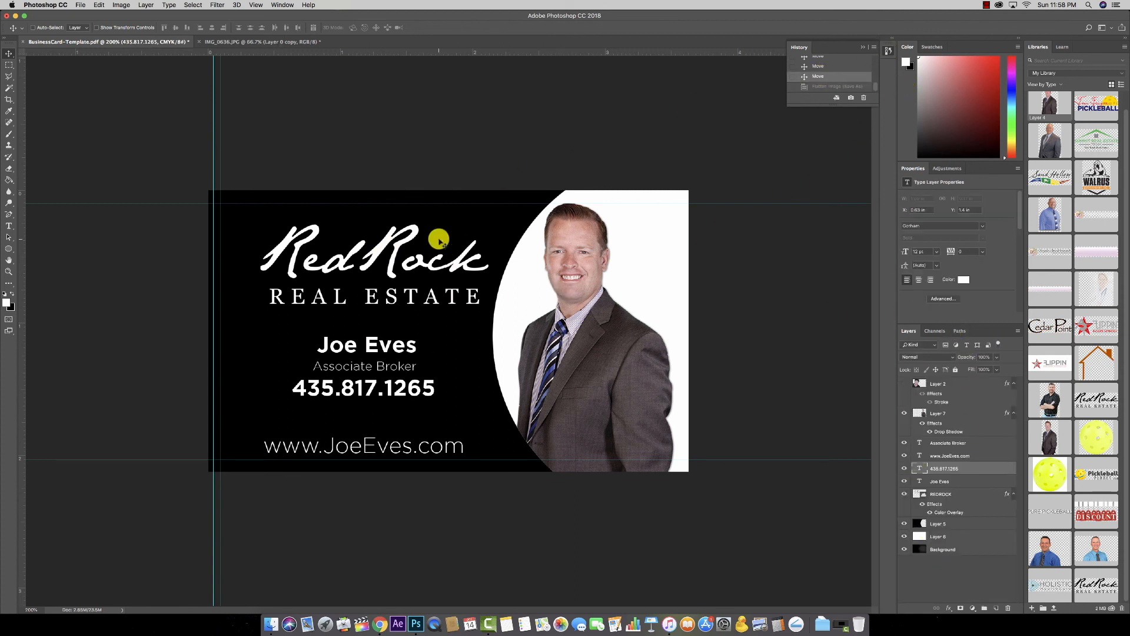
# Step: Save the layered card in Photoshop format as BusinessCard-Template-Back.psd
pyautogui.click(79, 5)
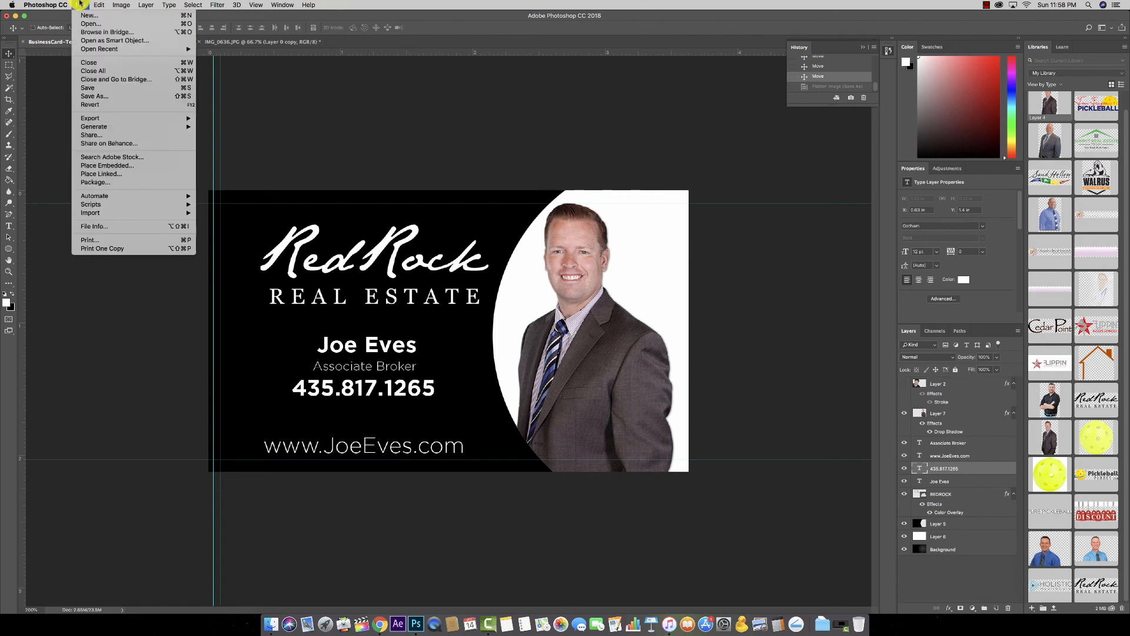
pyautogui.click(97, 98)
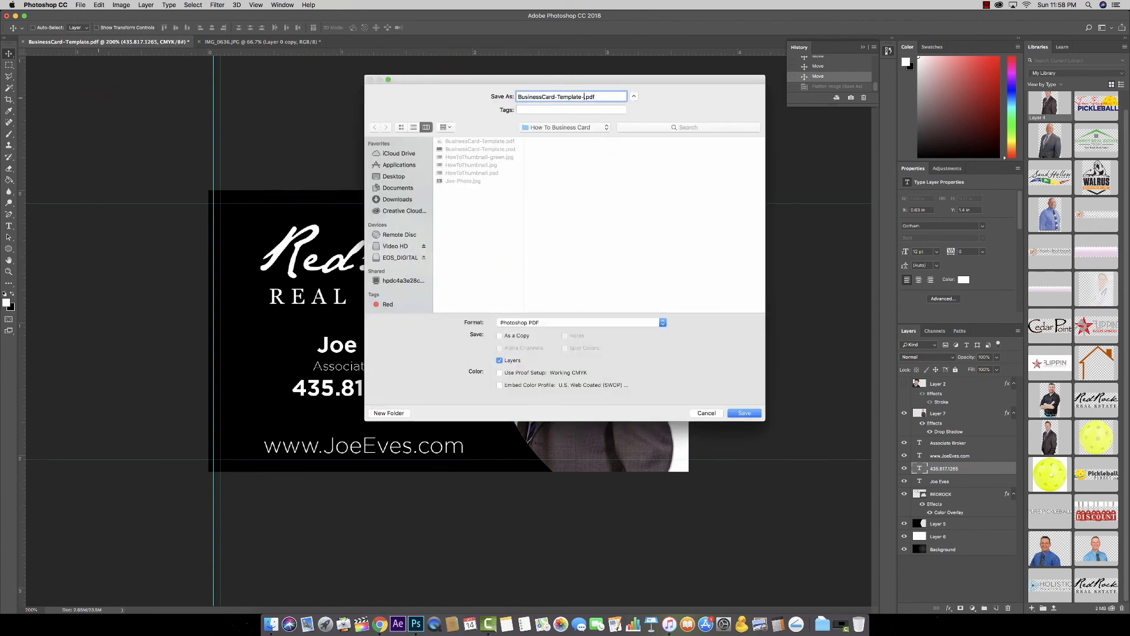
pyautogui.click(570, 326)
pyautogui.click(559, 270)
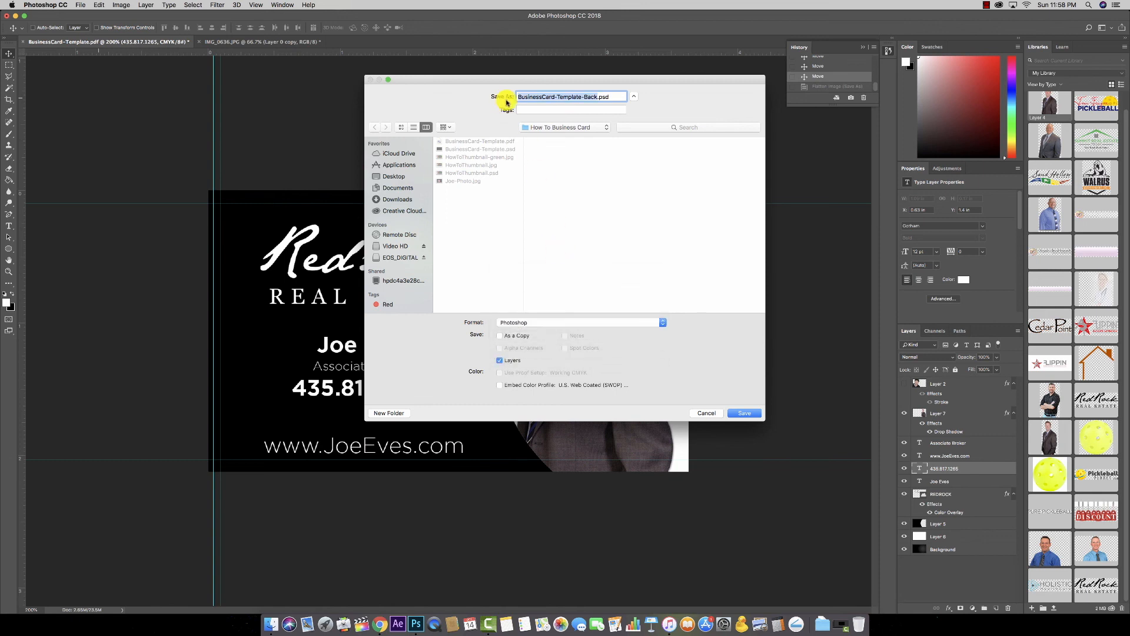
pyautogui.click(745, 414)
pyautogui.click(673, 267)
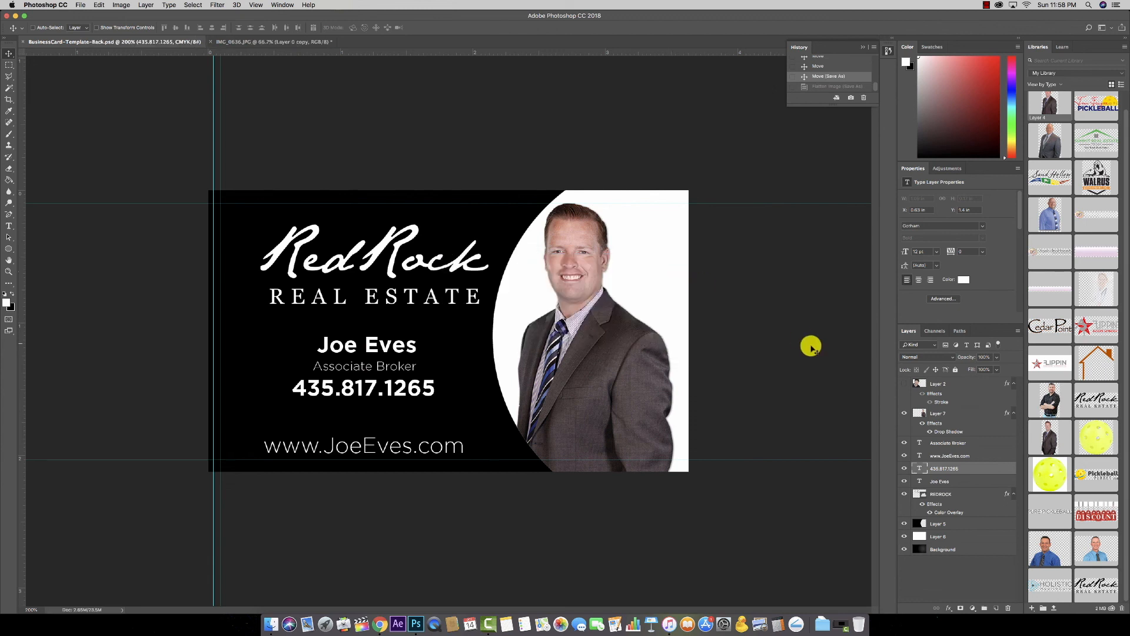
# Step: Hide the backdrop, oval, portrait and all contact text layers, keeping only the RedRock logo visible
pyautogui.click(904, 536)
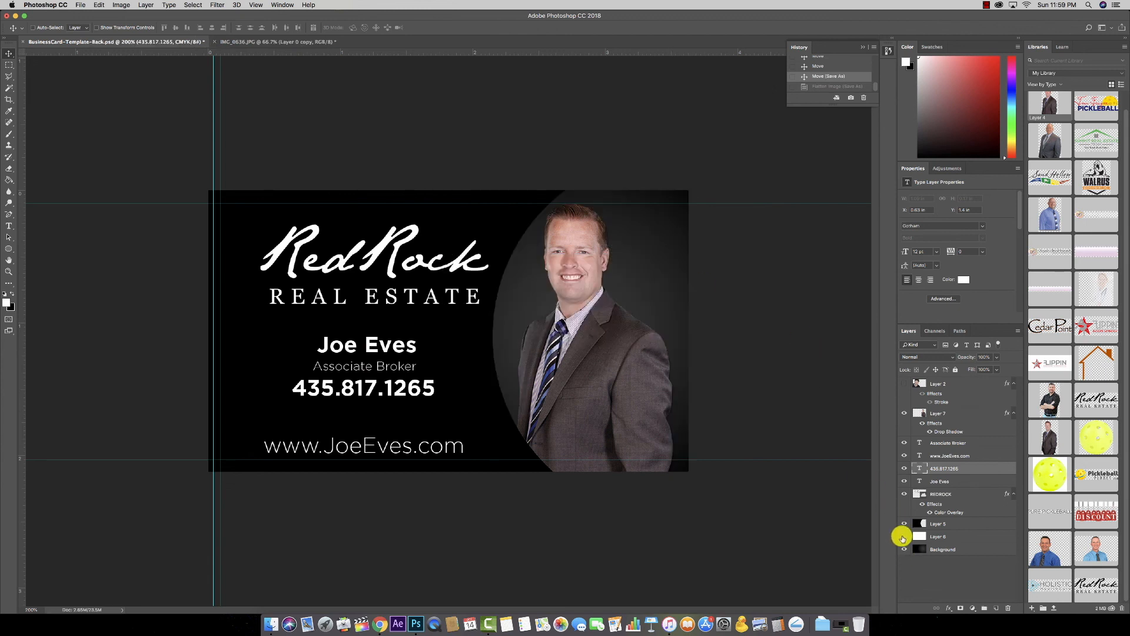
pyautogui.click(904, 524)
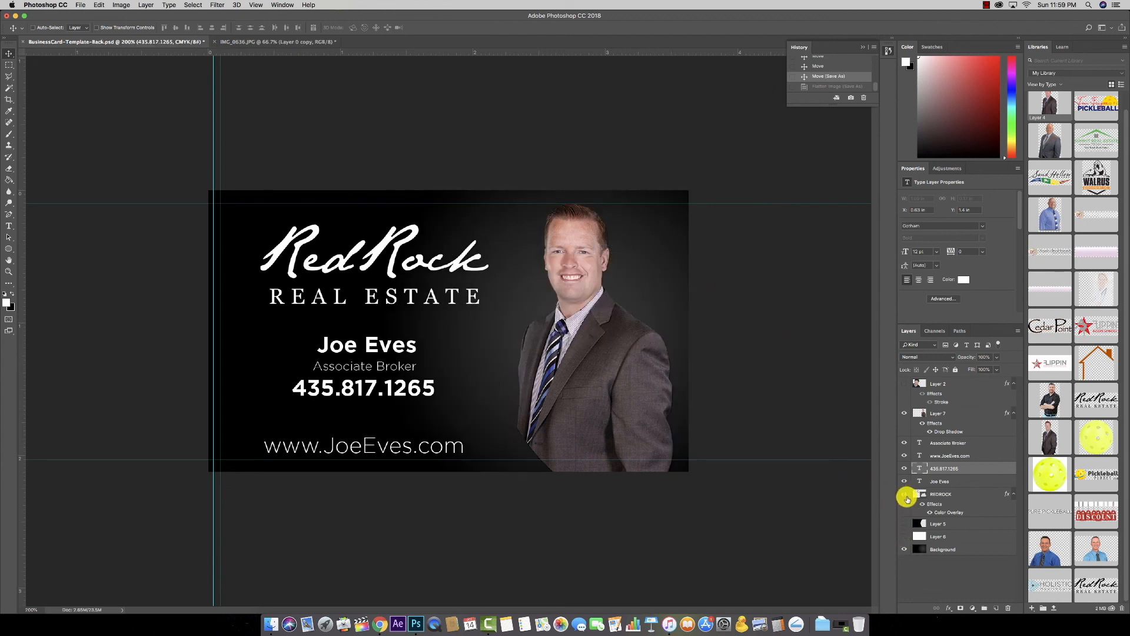
pyautogui.click(904, 494)
pyautogui.click(904, 482)
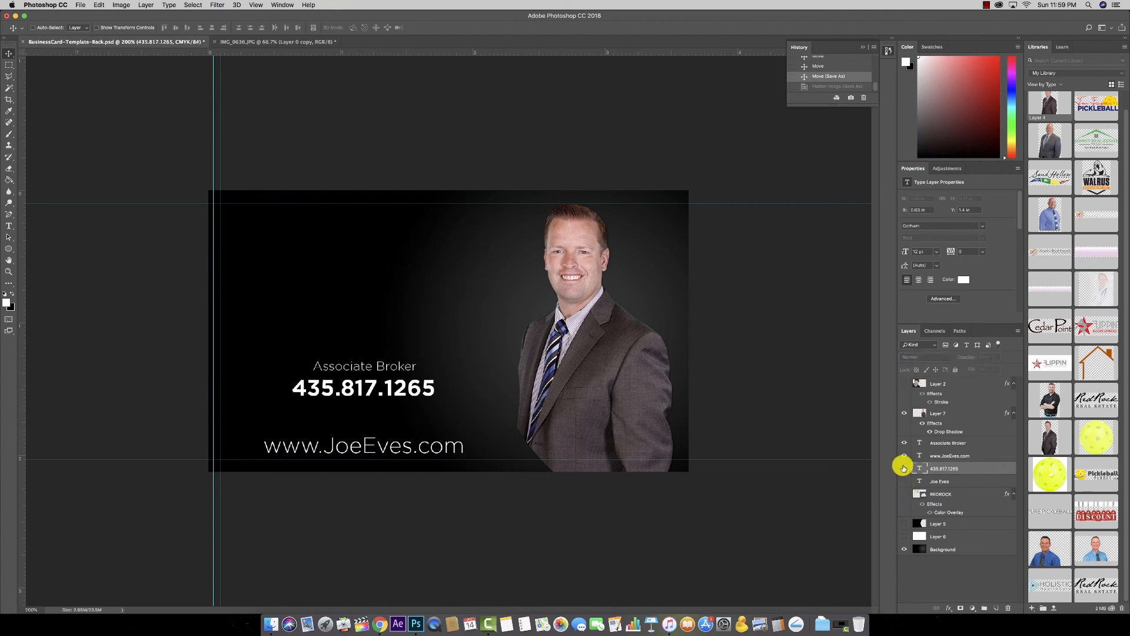
pyautogui.click(904, 469)
pyautogui.click(904, 456)
pyautogui.click(904, 443)
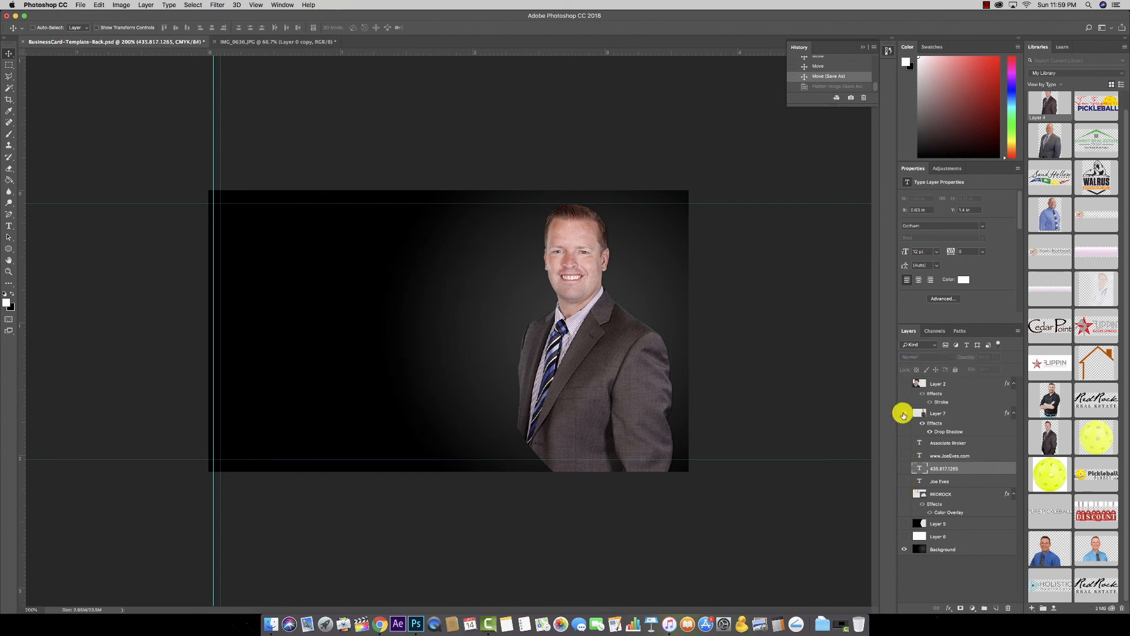
pyautogui.click(903, 414)
pyautogui.click(904, 494)
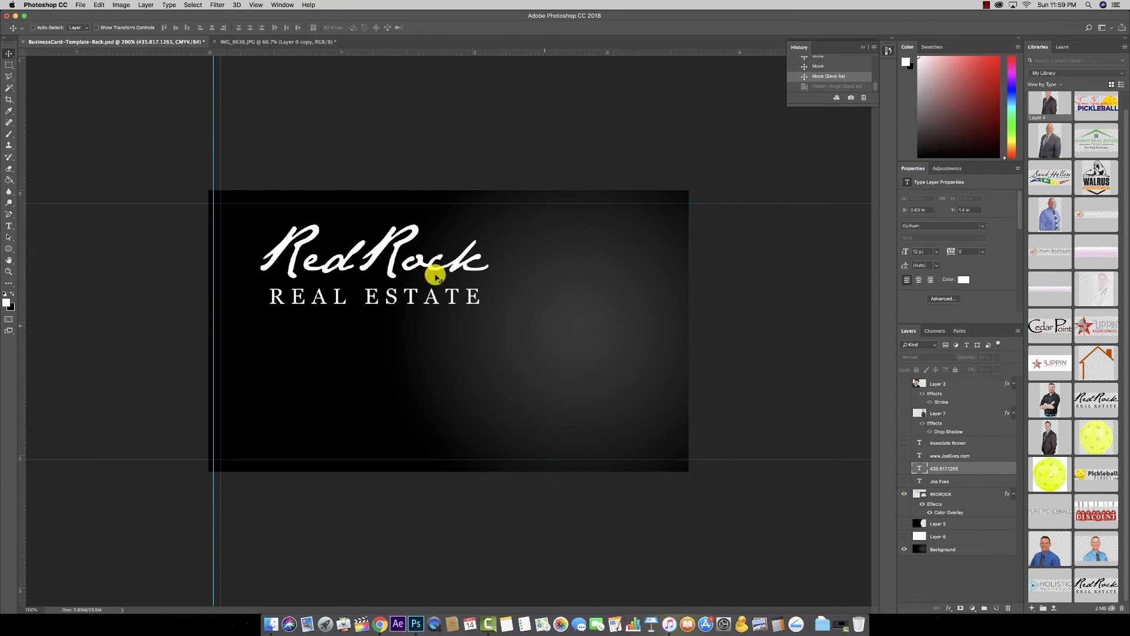
# Step: Move and transform the RedRock logo into the centre of the card
pyautogui.moveTo(406, 252); pyautogui.dragTo(524, 316)
pyautogui.hotkey('ctrl', 't')
pyautogui.press('Return')
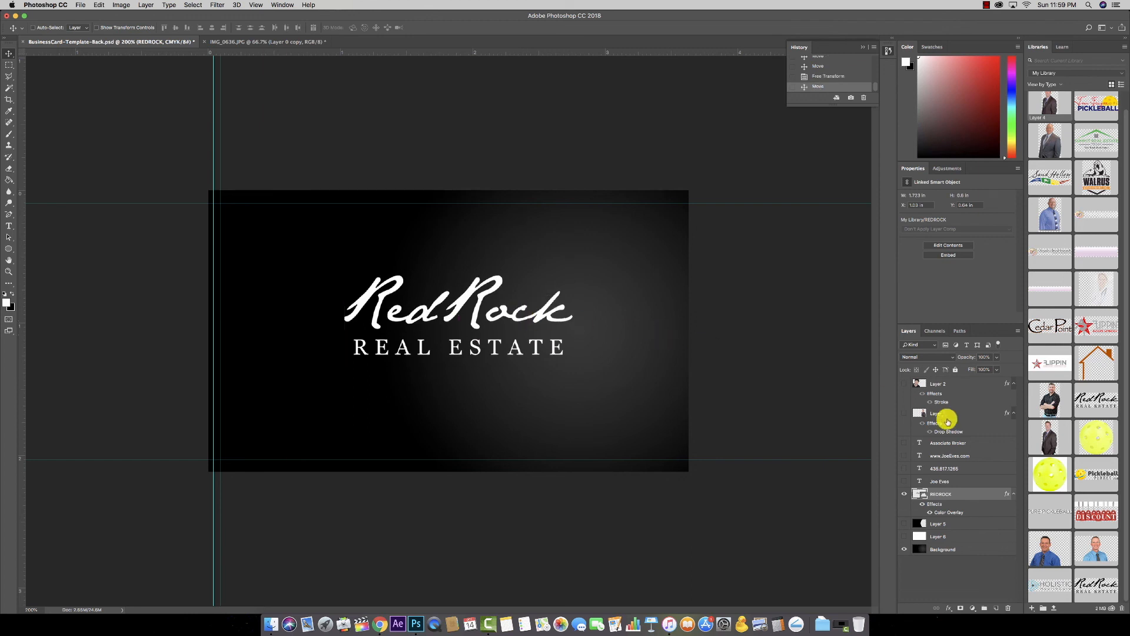
# Step: On the Background layer, set a dark colour sampled from the canvas and swap foreground/background colours
pyautogui.click(923, 548)
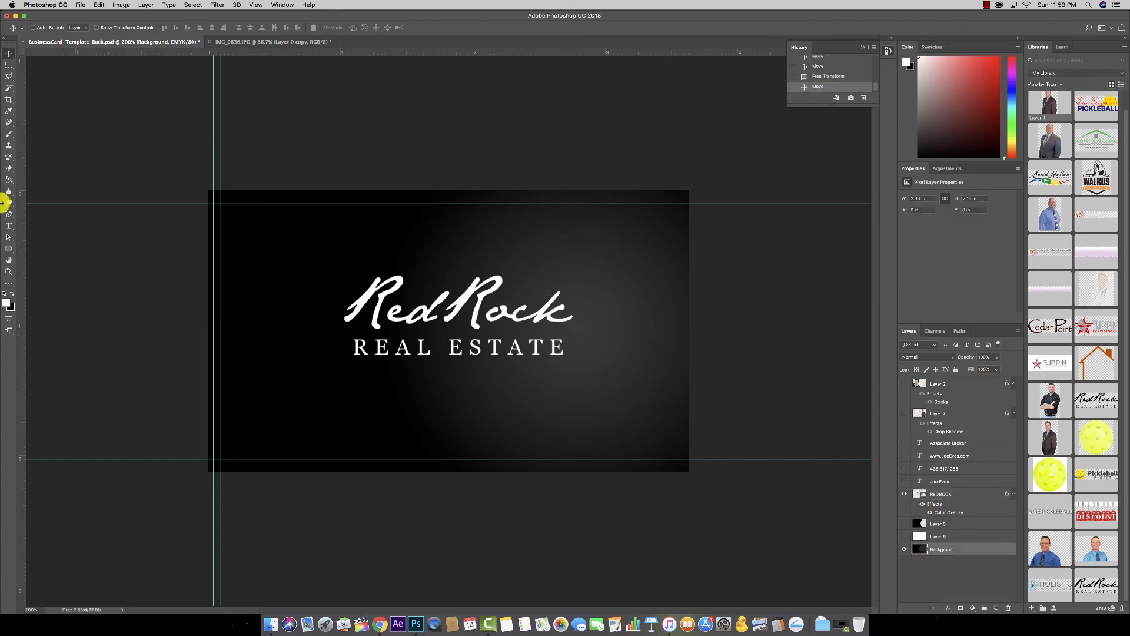
pyautogui.click(13, 306)
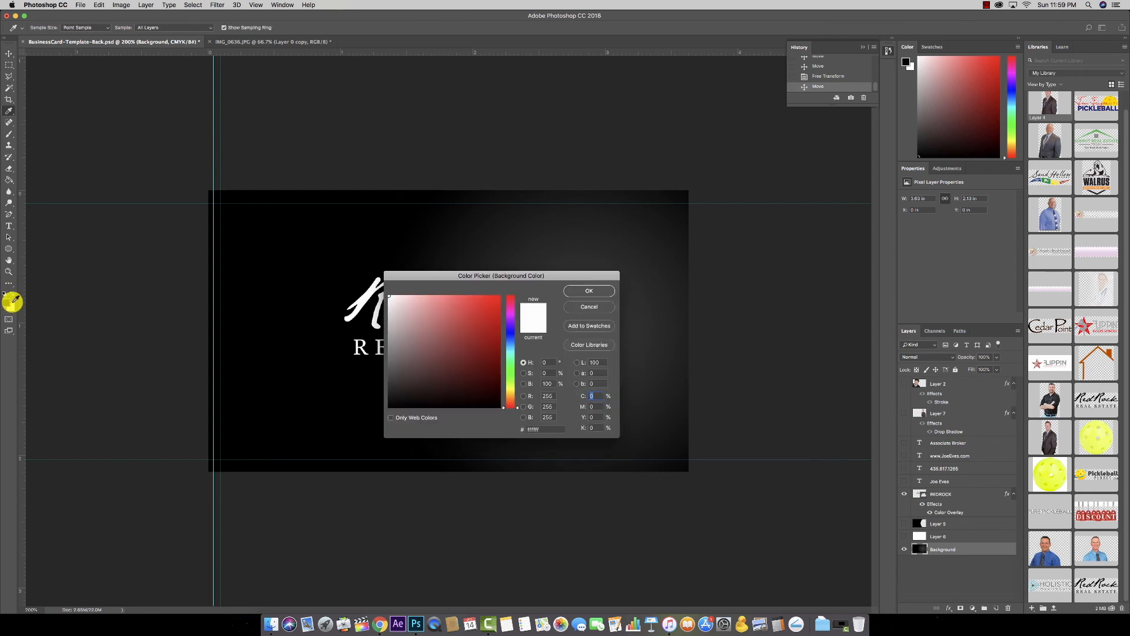
pyautogui.click(276, 337)
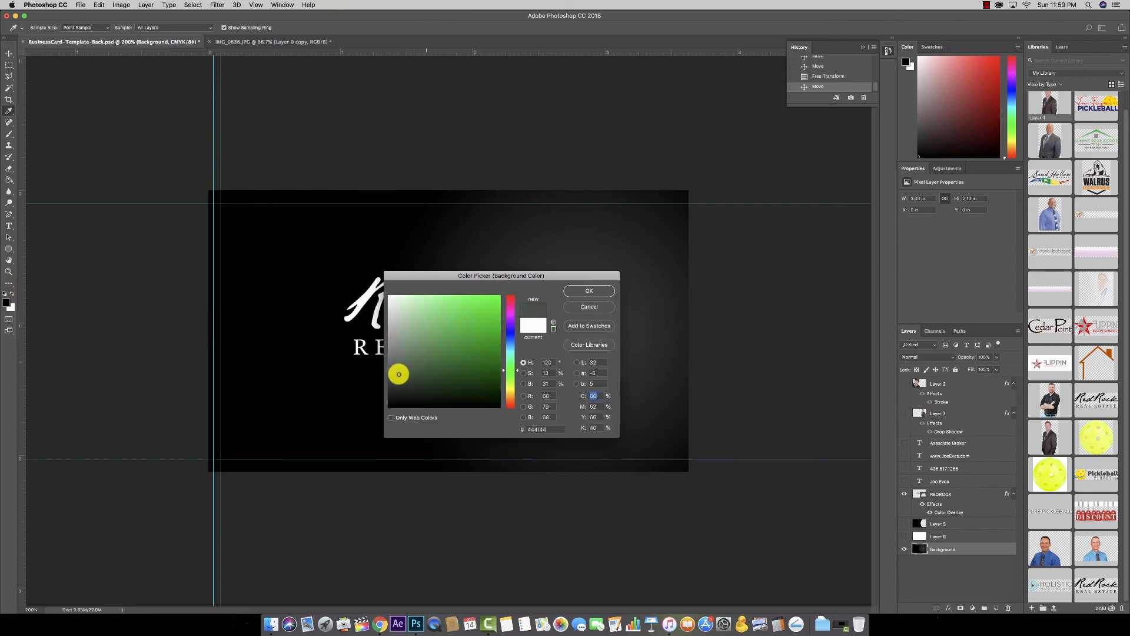
pyautogui.click(589, 290)
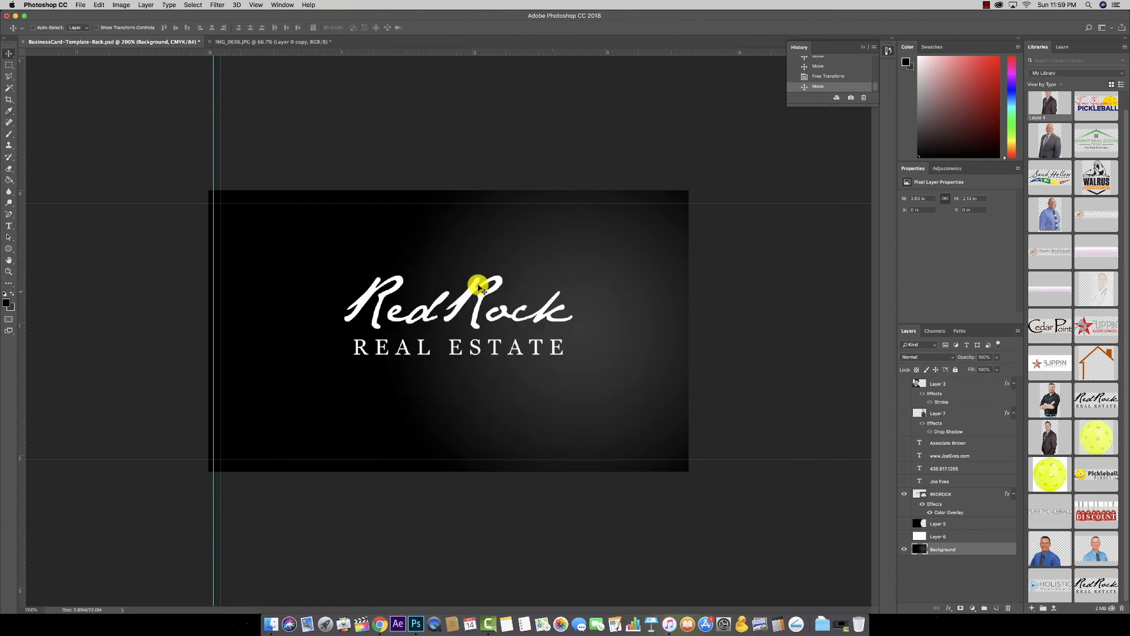
pyautogui.click(12, 293)
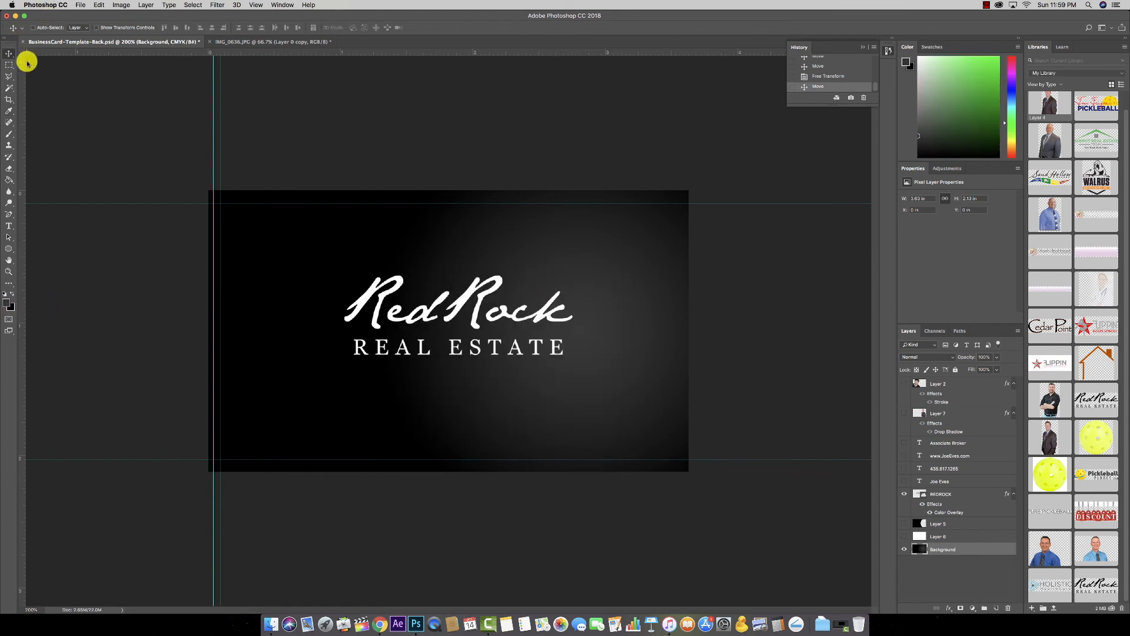
pyautogui.click(10, 181)
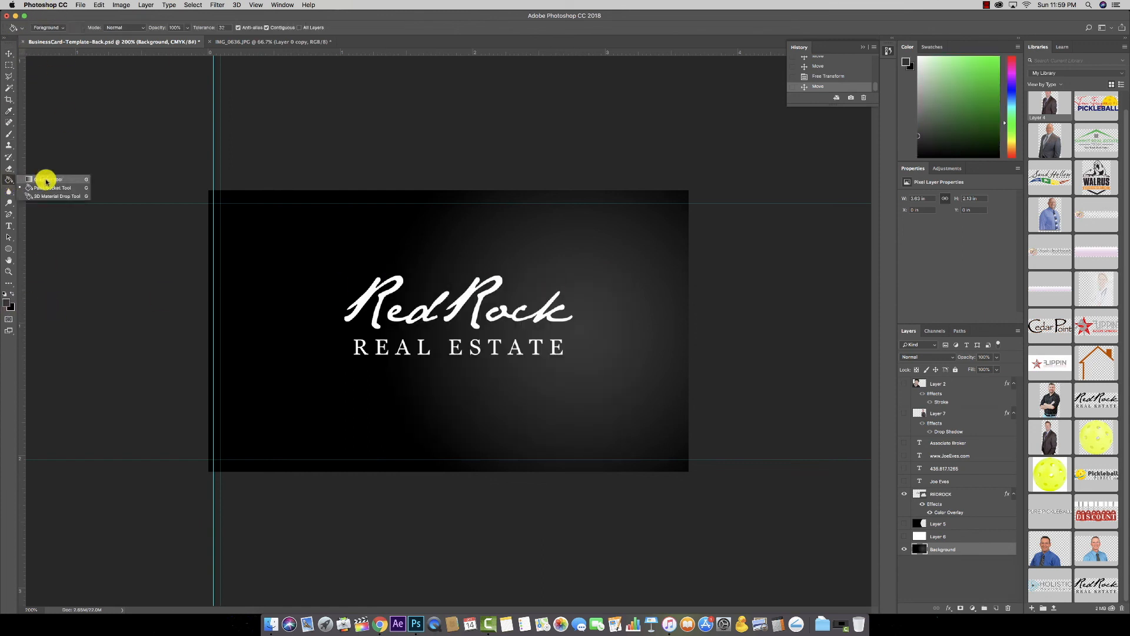
# Step: Redraw the Background as a radial gradient glowing from the logo and darkening to black at the edges
pyautogui.click(46, 180)
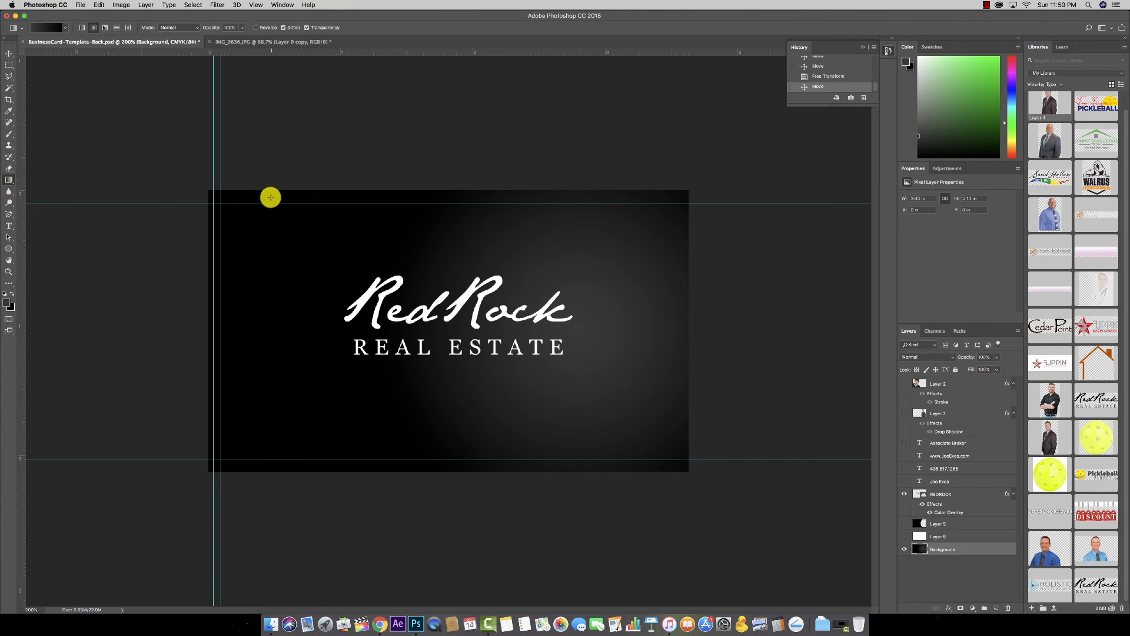
pyautogui.moveTo(494, 346); pyautogui.dragTo(655, 454)
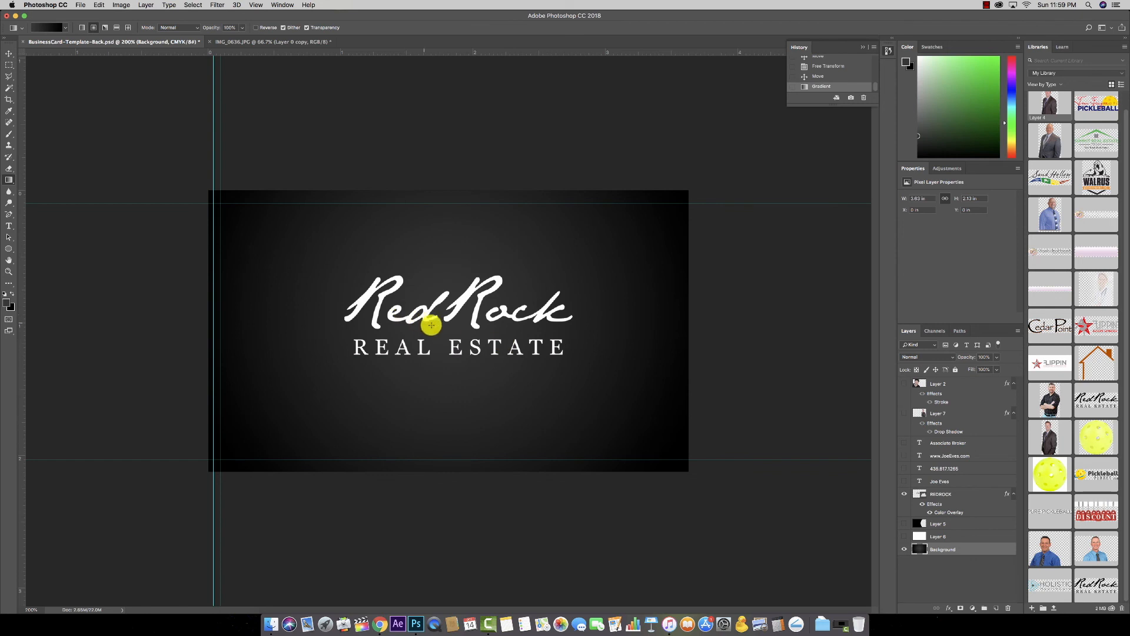
pyautogui.moveTo(457, 307); pyautogui.dragTo(609, 441)
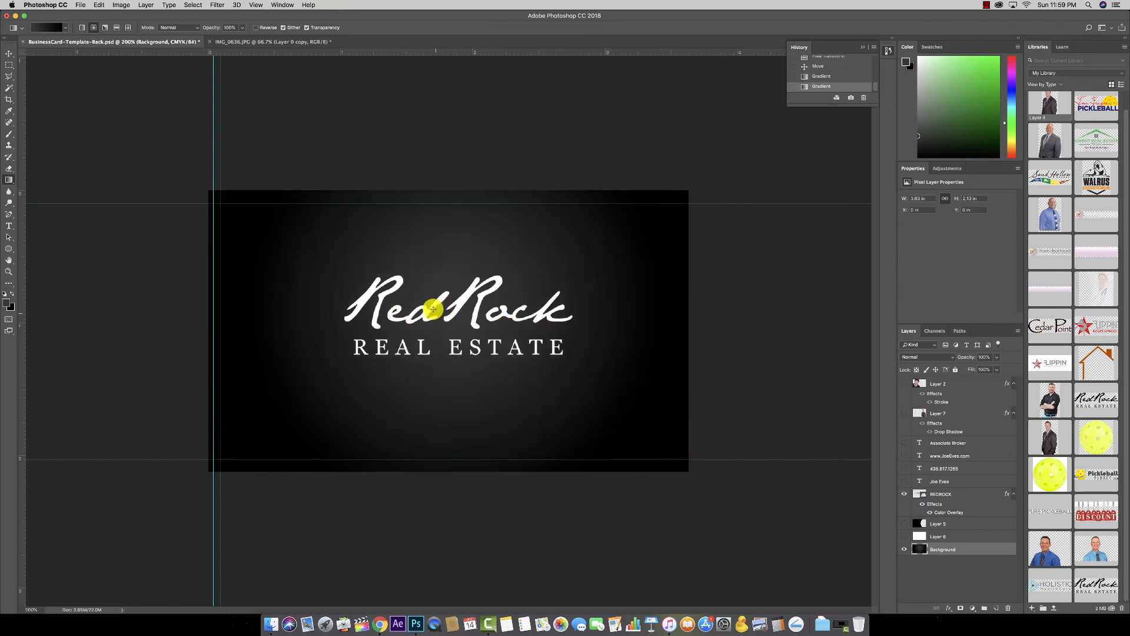
pyautogui.moveTo(518, 381); pyautogui.dragTo(575, 429)
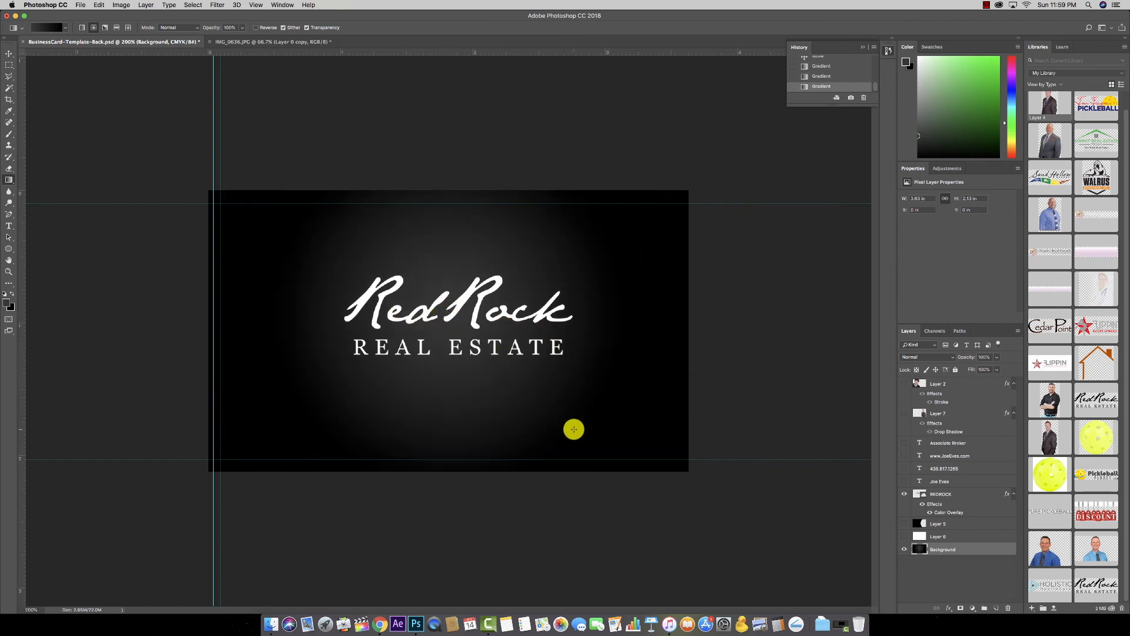
pyautogui.moveTo(459, 305); pyautogui.dragTo(667, 475)
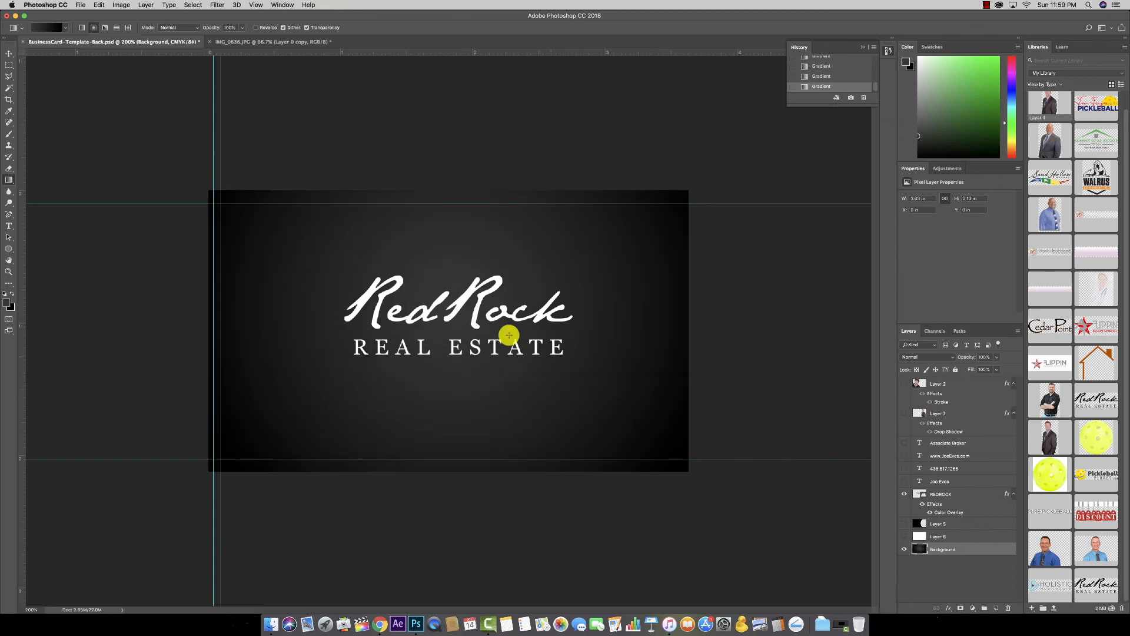
pyautogui.moveTo(512, 374); pyautogui.dragTo(613, 457)
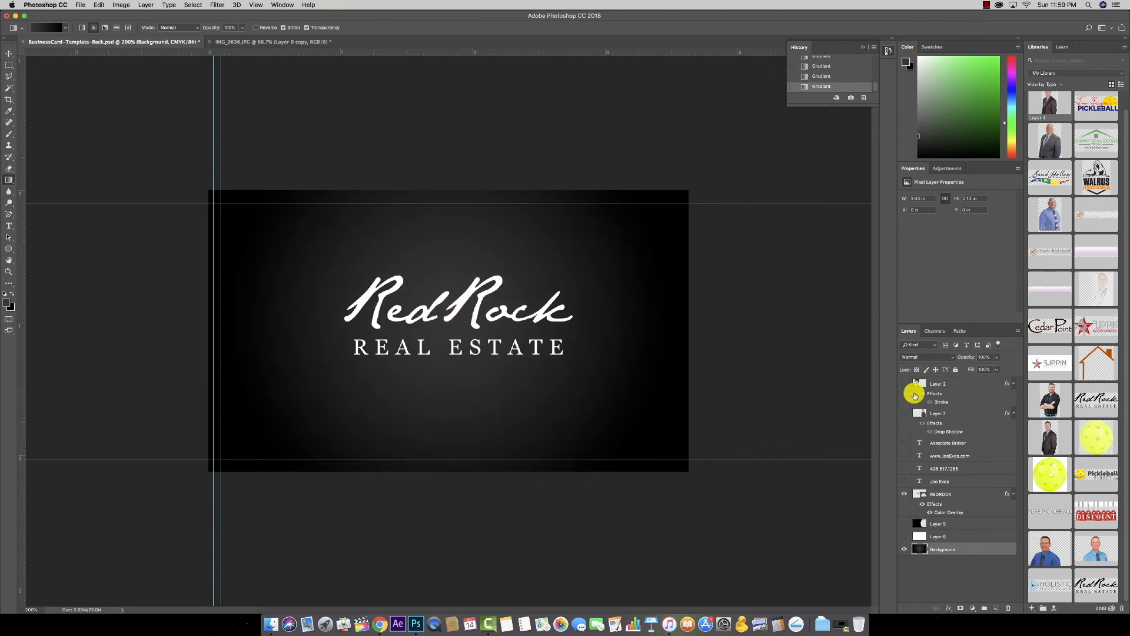
# Step: Give the RedRock logo layer a grey Color Overlay
pyautogui.click(963, 493)
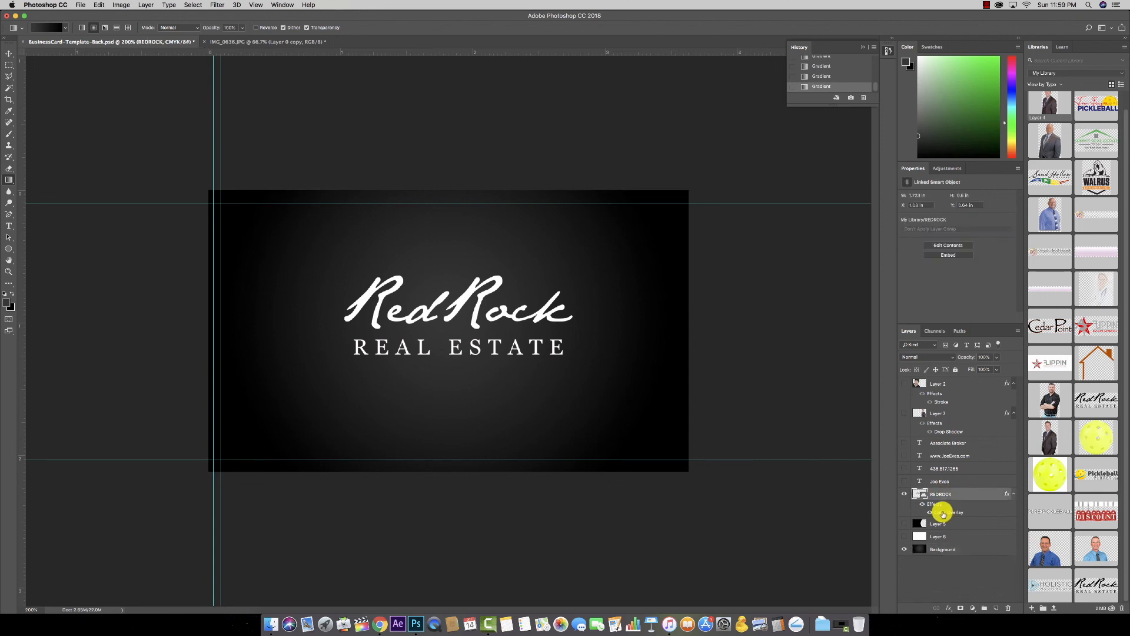
pyautogui.doubleClick(957, 511)
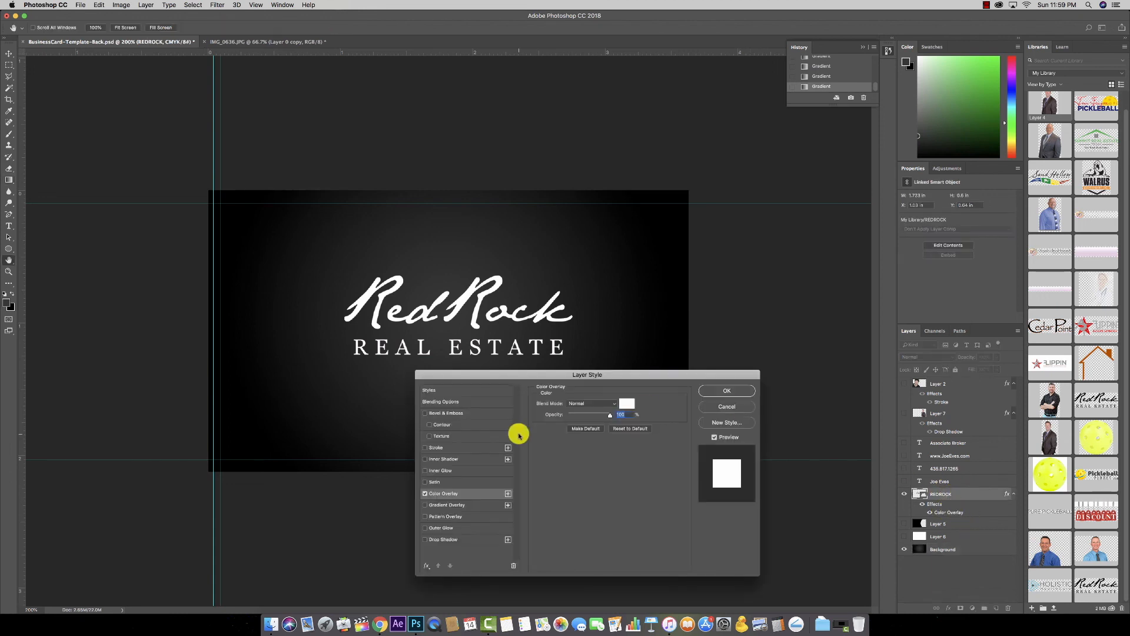
pyautogui.click(626, 404)
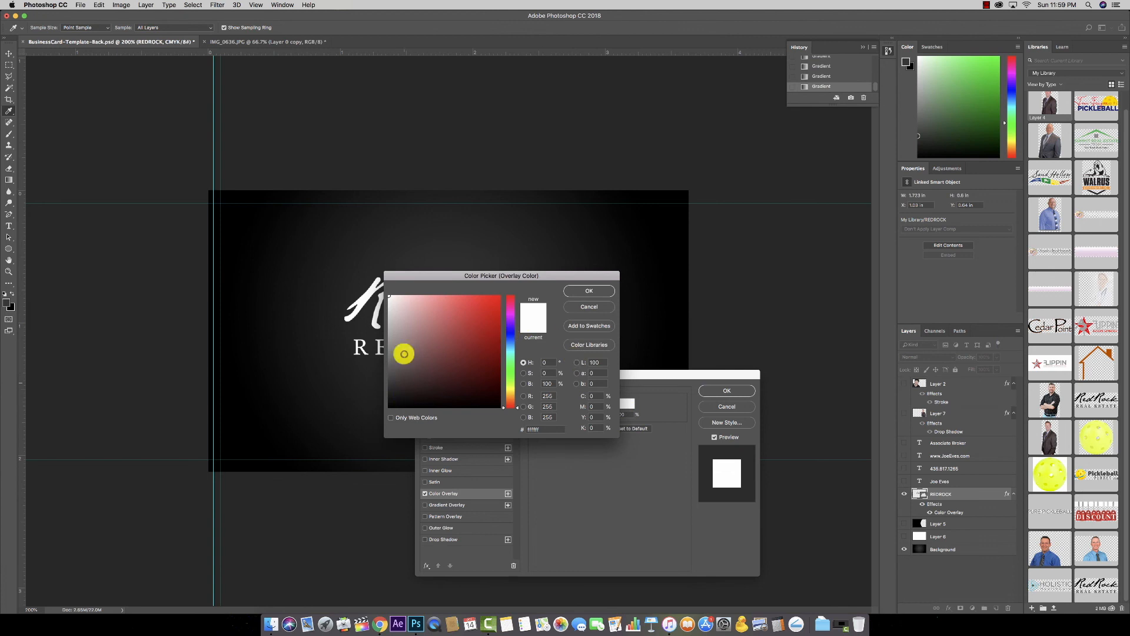
pyautogui.click(388, 340)
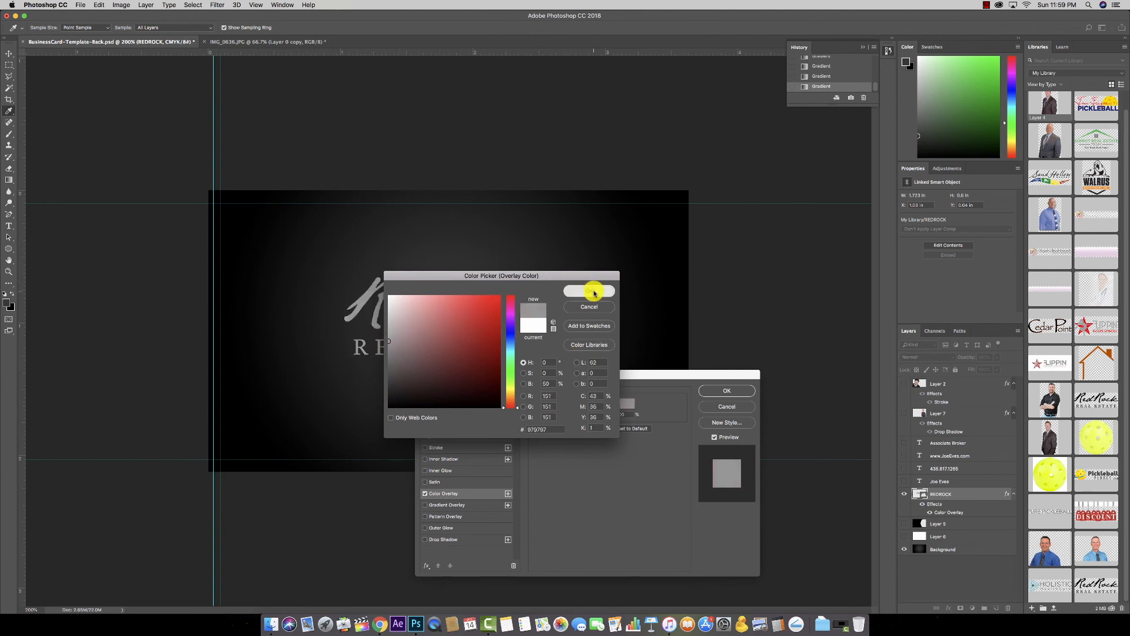
pyautogui.click(589, 291)
pyautogui.click(735, 392)
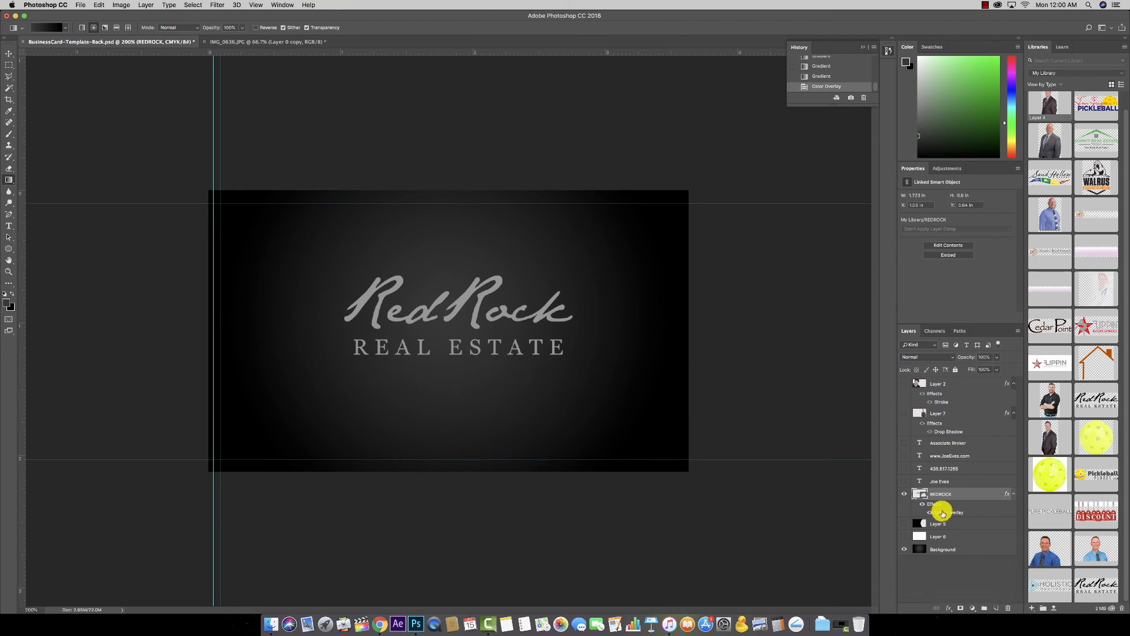
# Step: Change the logo's overlay to a darker mid grey, setting cyan and magenta to 0
pyautogui.doubleClick(942, 512)
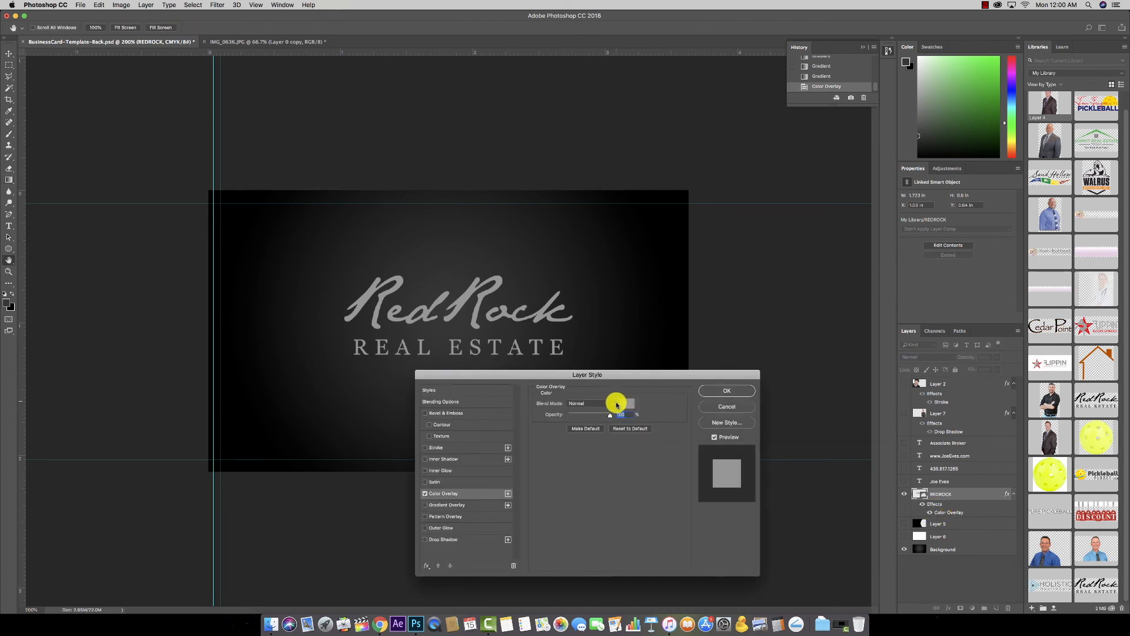
pyautogui.click(626, 403)
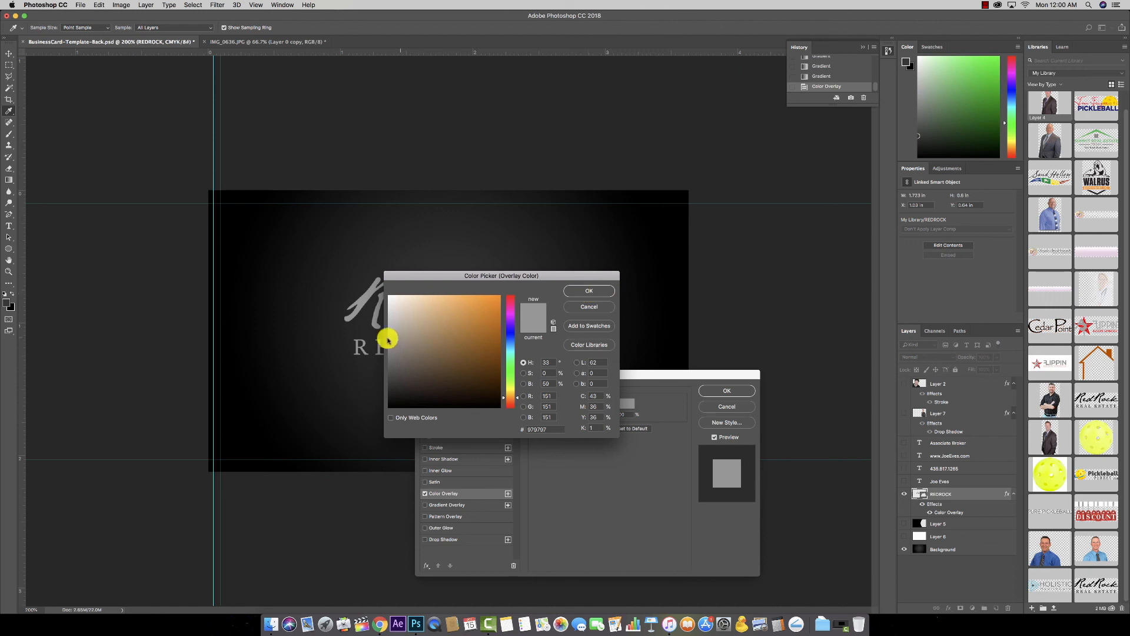
pyautogui.click(388, 347)
pyautogui.click(592, 296)
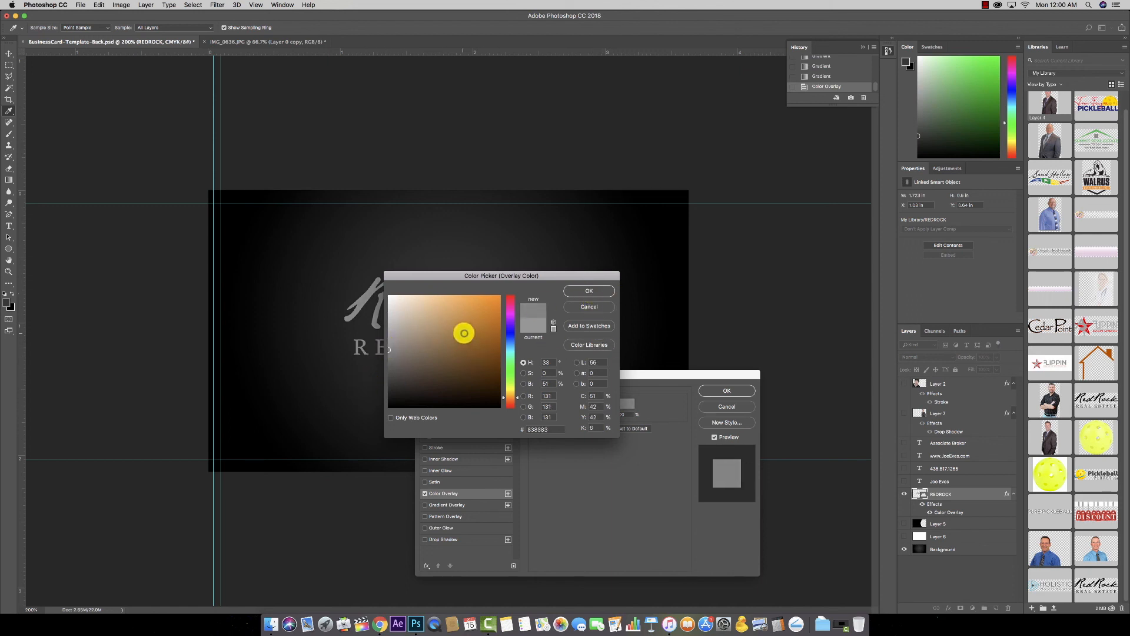
pyautogui.doubleClick(594, 396)
pyautogui.write('0')
pyautogui.press('Tab')
pyautogui.write('00')
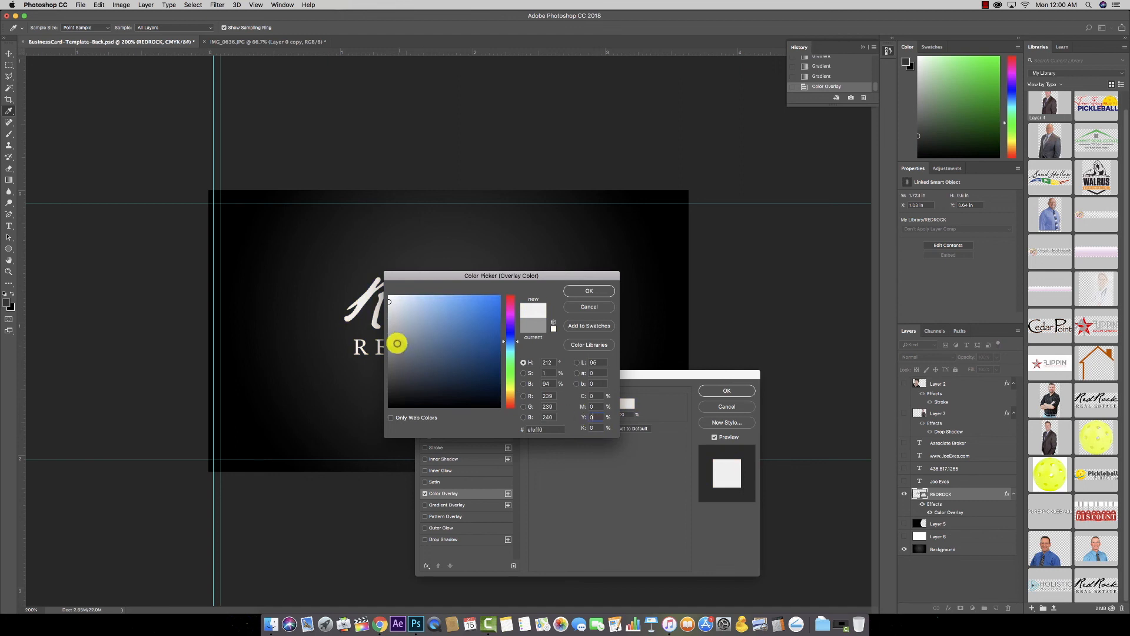
pyautogui.moveTo(391, 324); pyautogui.dragTo(388, 359)
pyautogui.click(589, 290)
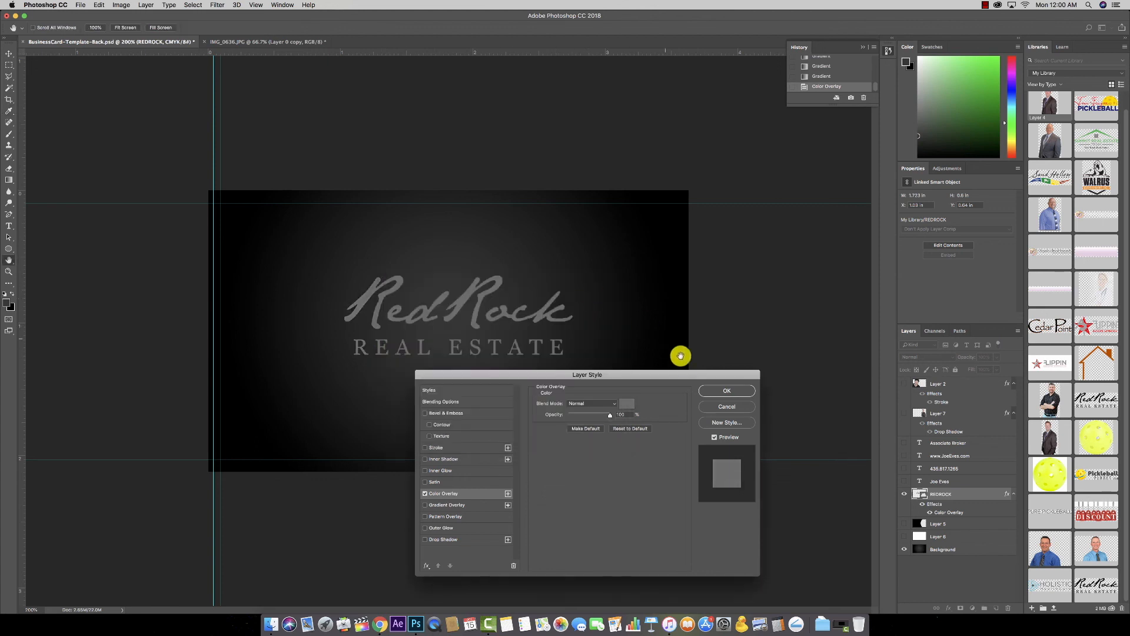
pyautogui.click(737, 391)
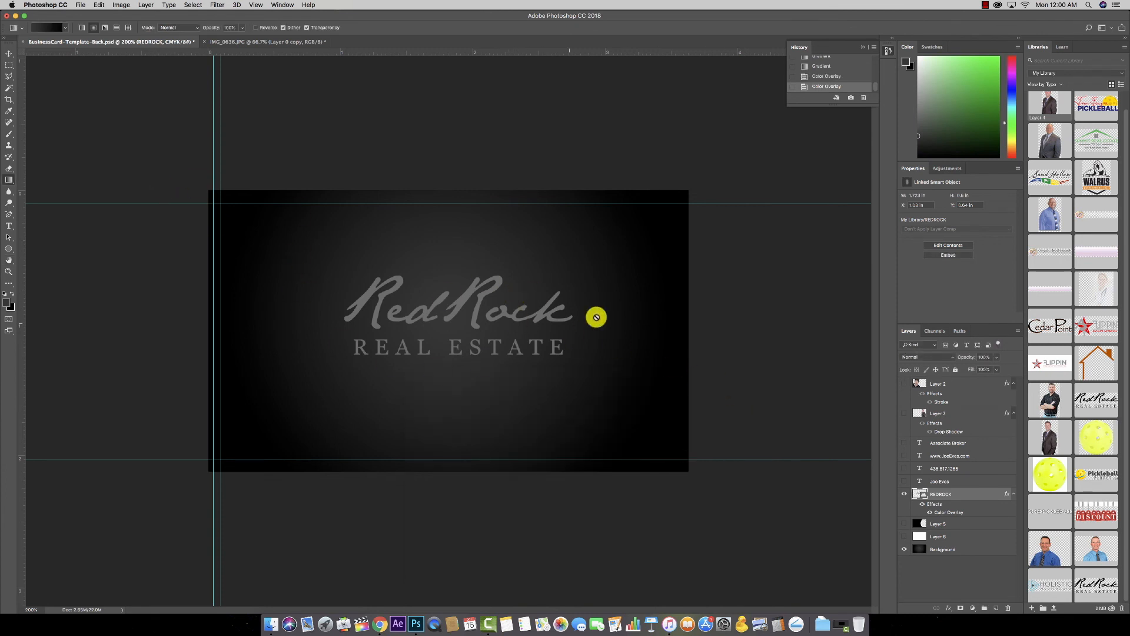
# Step: Flatten the card back into one Background layer, discarding the hidden layers
pyautogui.click(147, 5)
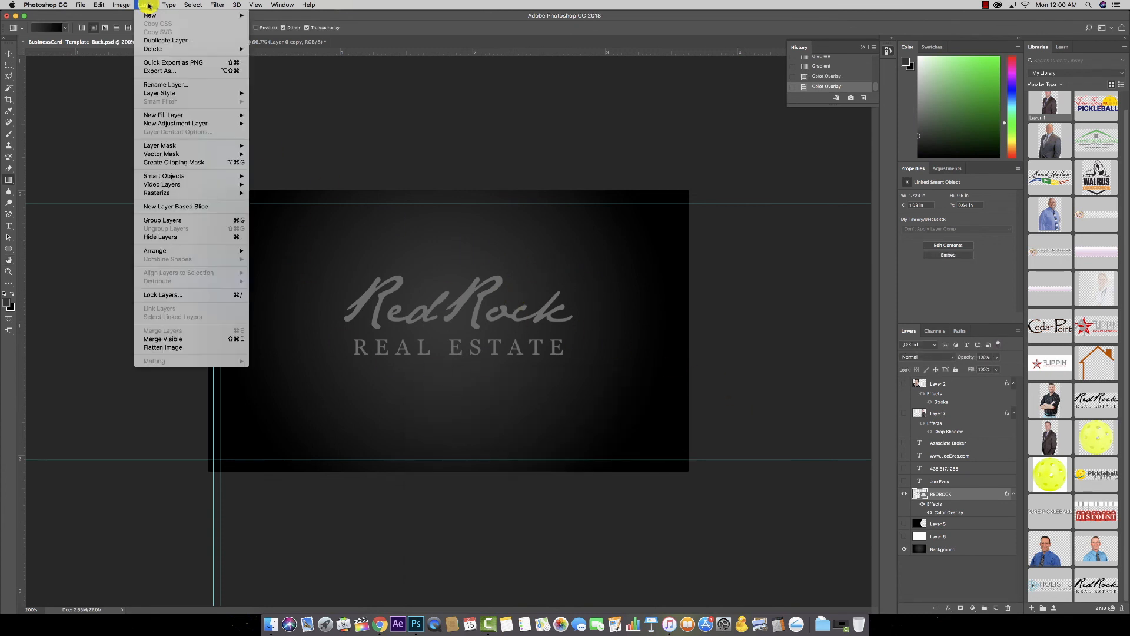
pyautogui.click(191, 347)
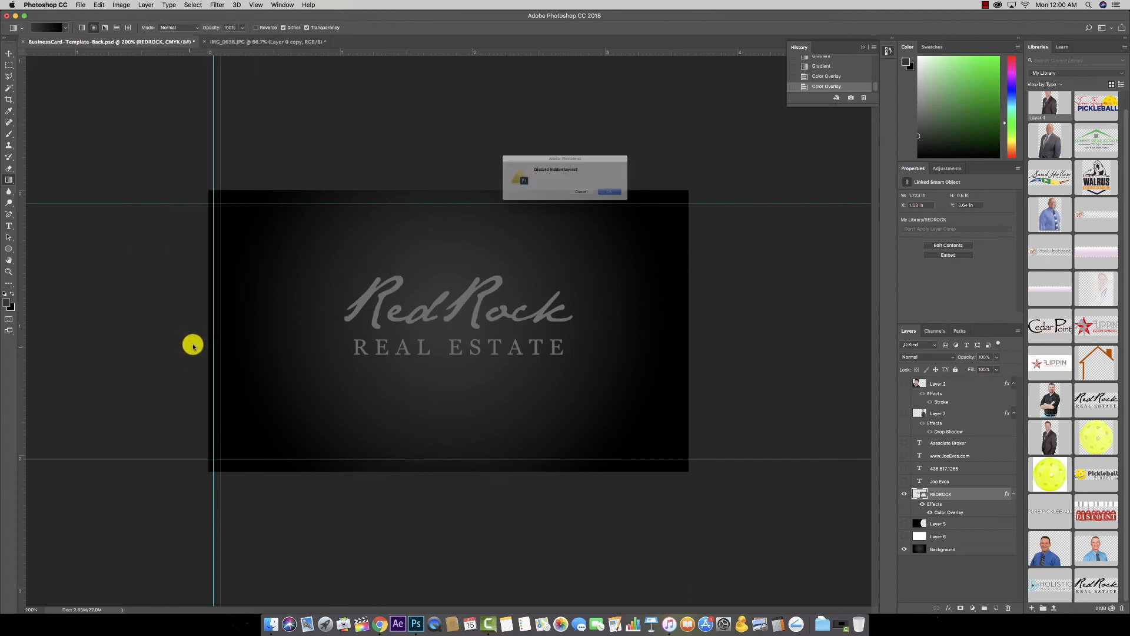
pyautogui.click(635, 199)
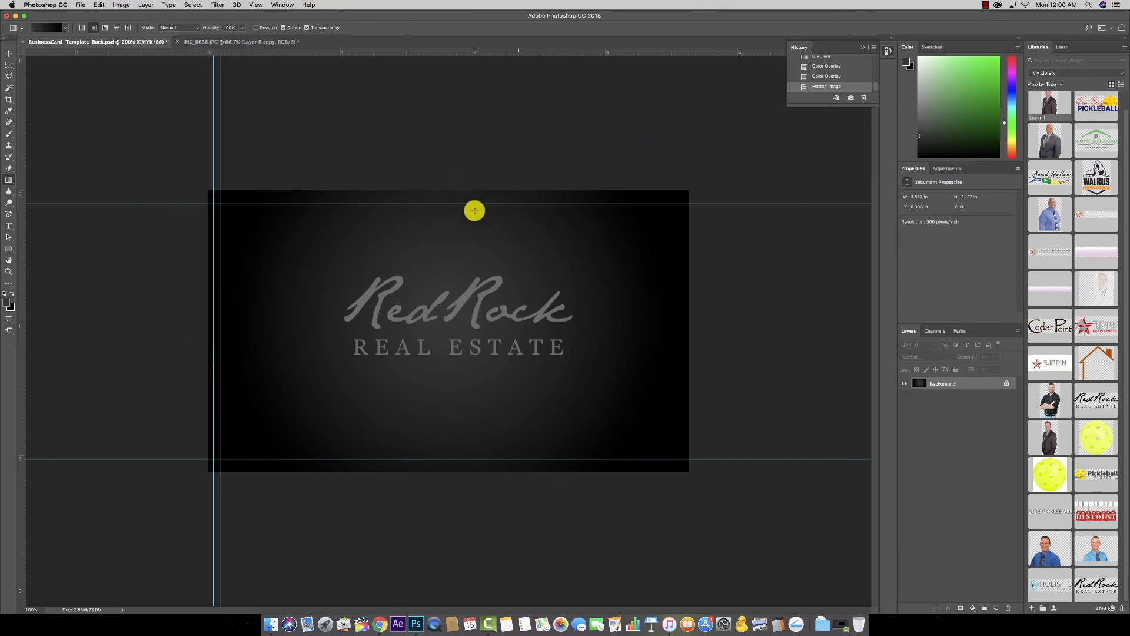
pyautogui.click(81, 4)
pyautogui.click(82, 4)
pyautogui.click(81, 5)
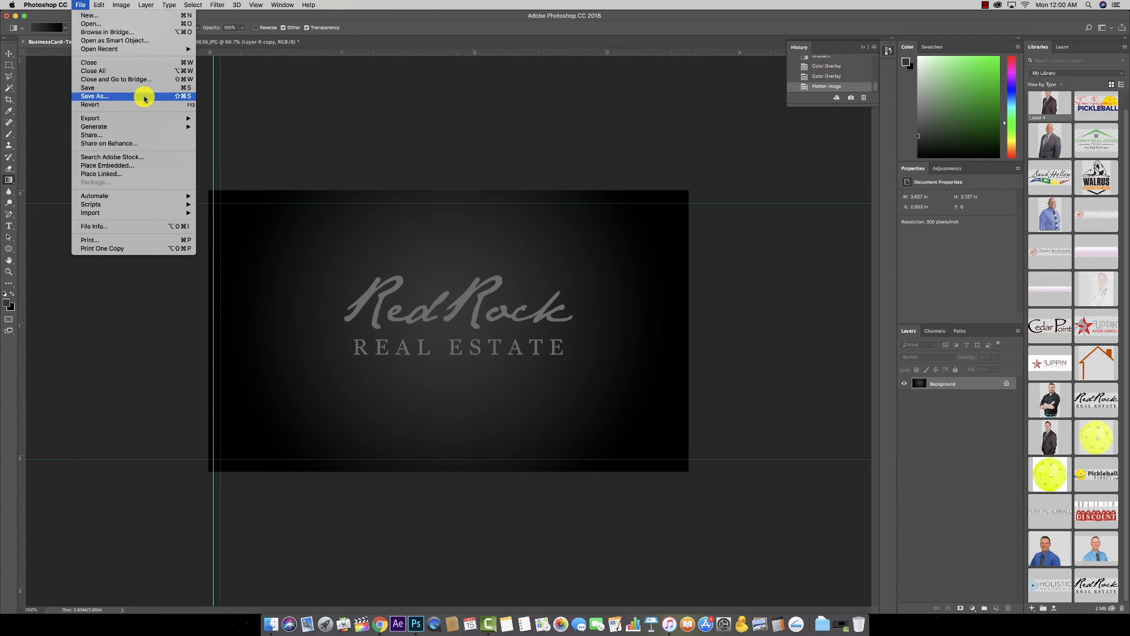
# Step: Save the flattened card back as a Photoshop PDF named BusinessCard-Template-Back-Flat.pdf with default PDF settings
pyautogui.click(145, 98)
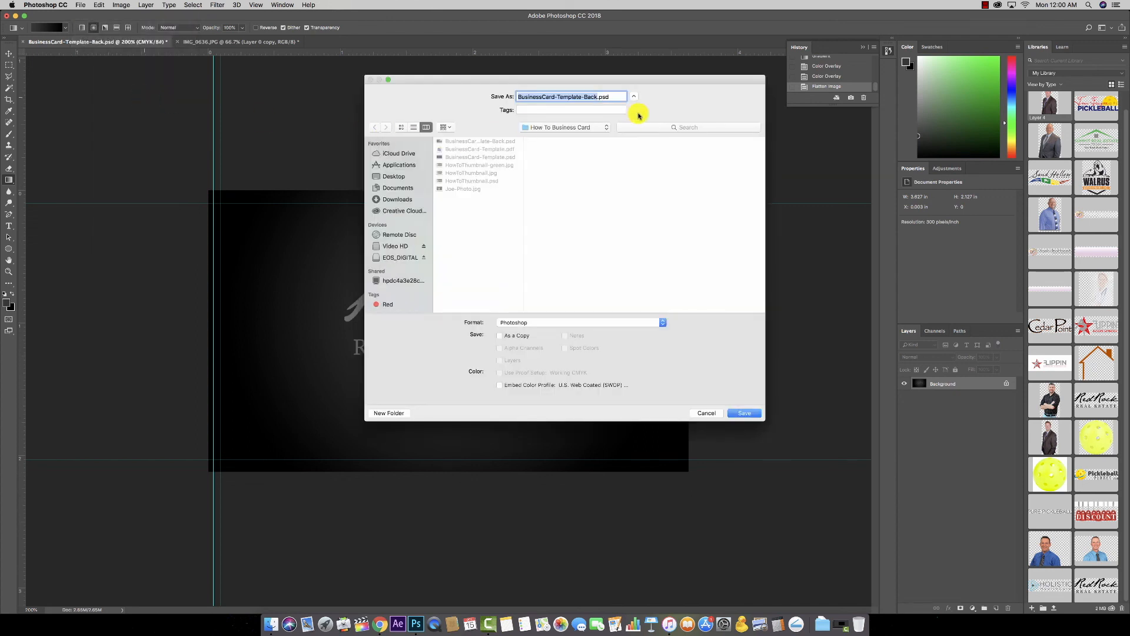
pyautogui.click(597, 96)
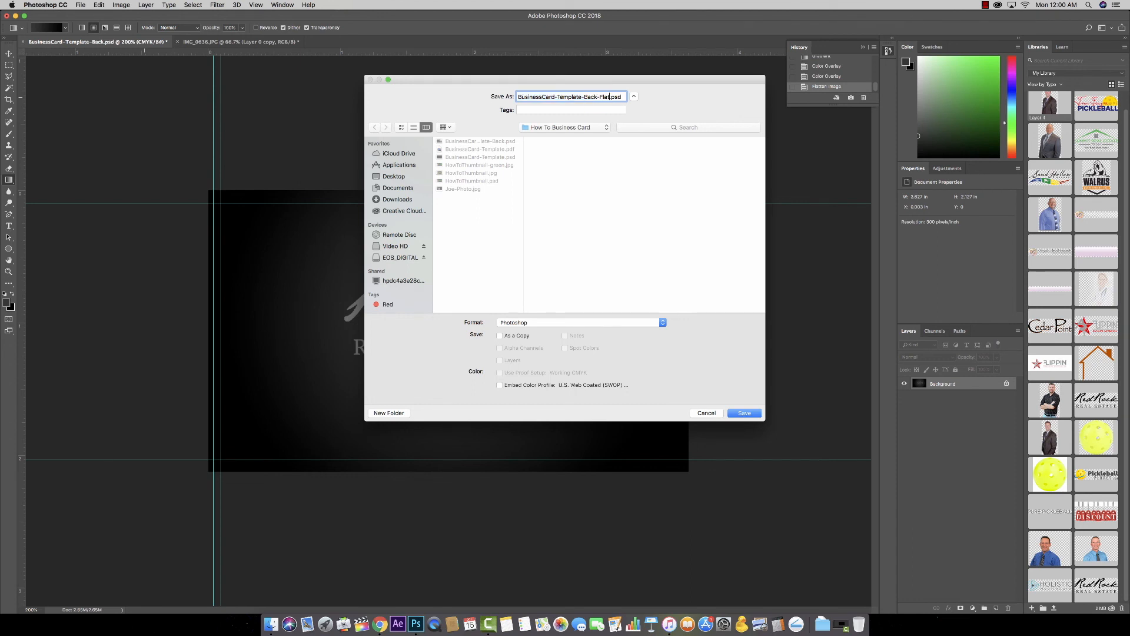
pyautogui.click(572, 323)
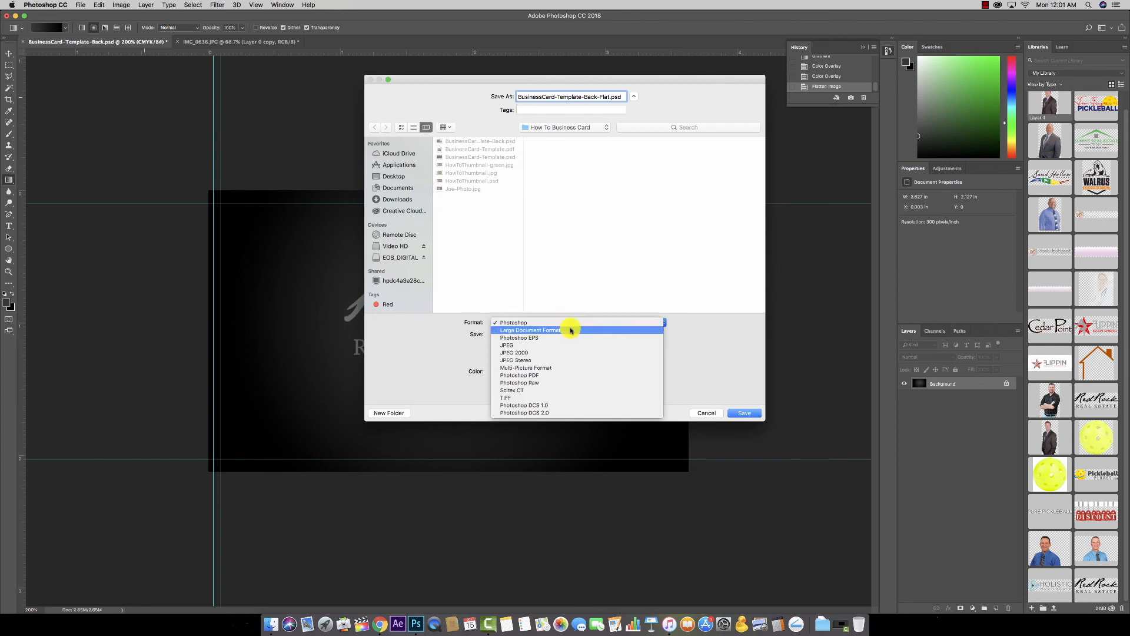
pyautogui.click(553, 375)
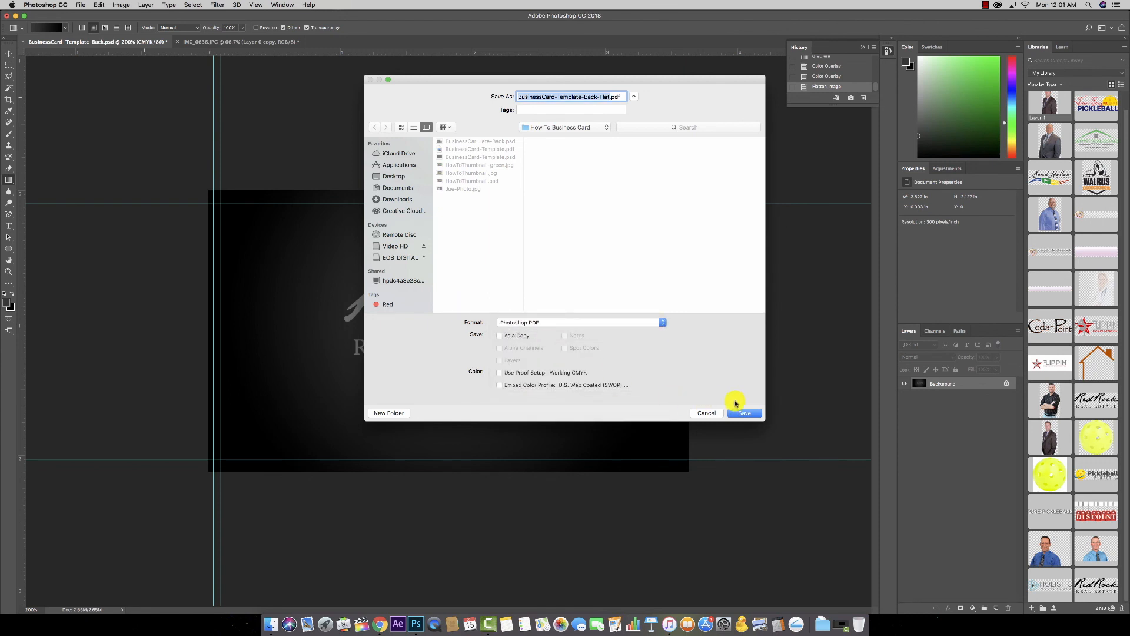
pyautogui.click(745, 412)
pyautogui.click(638, 207)
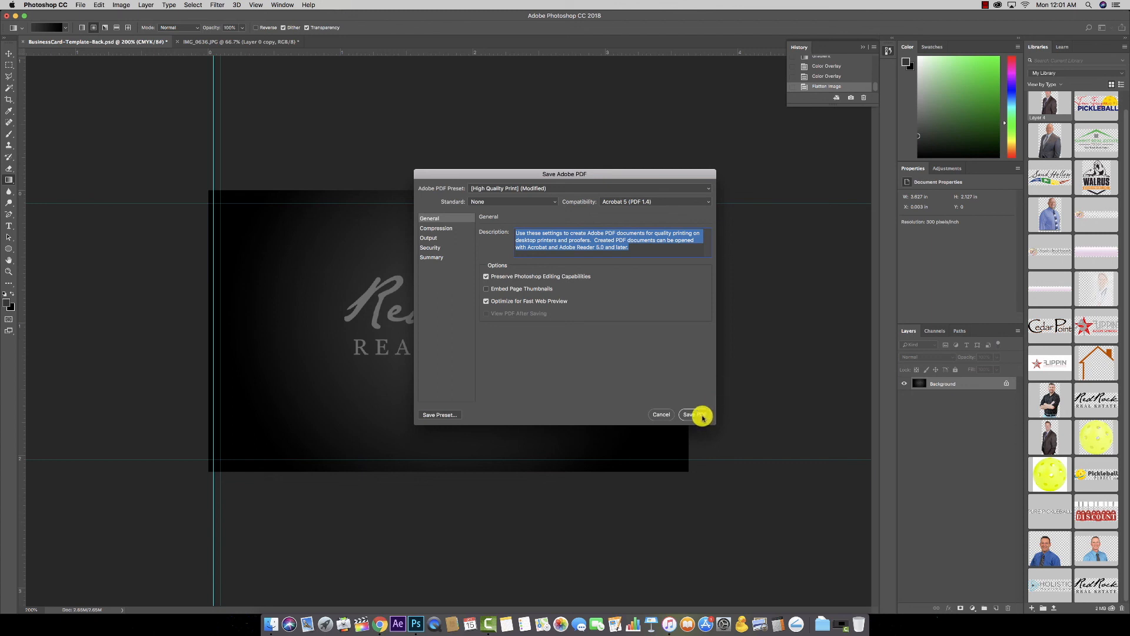
pyautogui.click(701, 415)
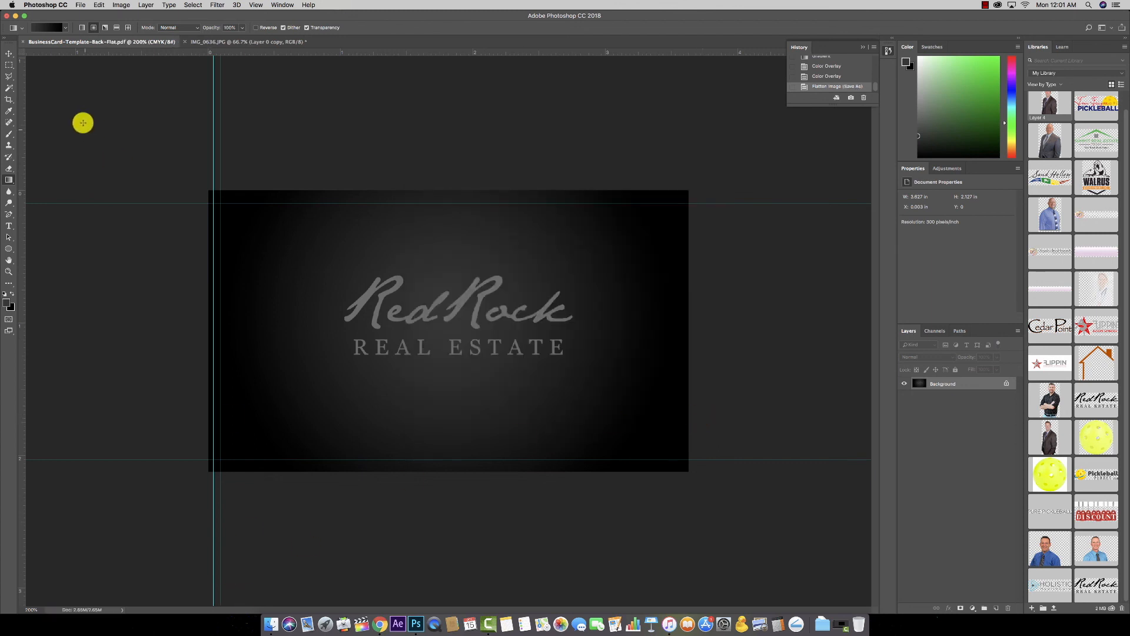
pyautogui.click(9, 53)
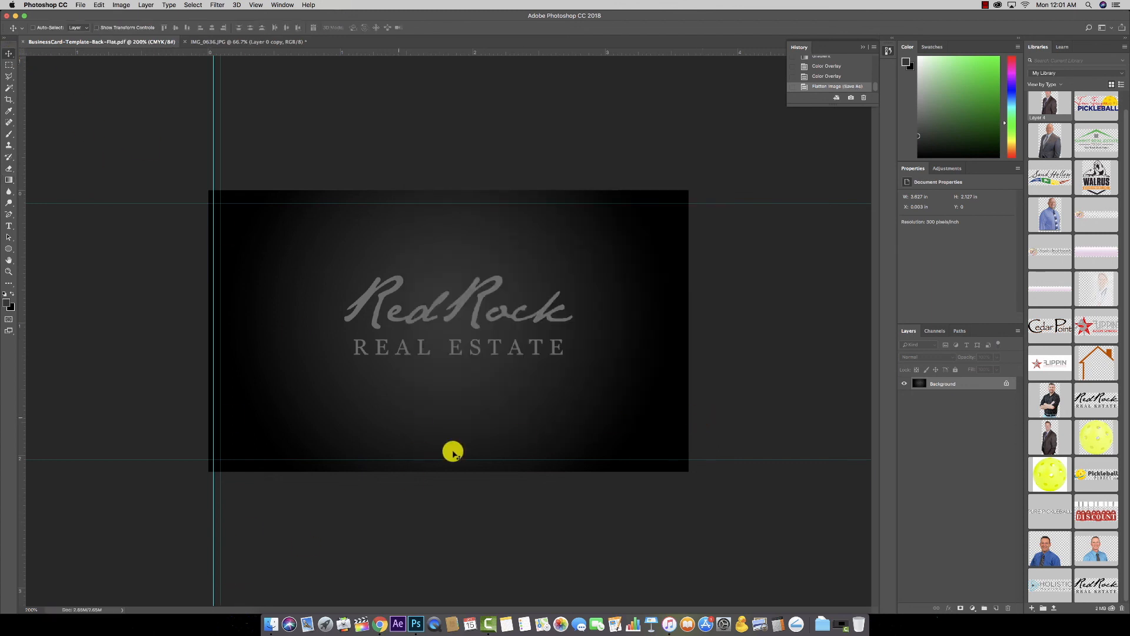
# Step: In Finder, browse to Video HD > Computer Copilot > How To Business Card
pyautogui.click(271, 623)
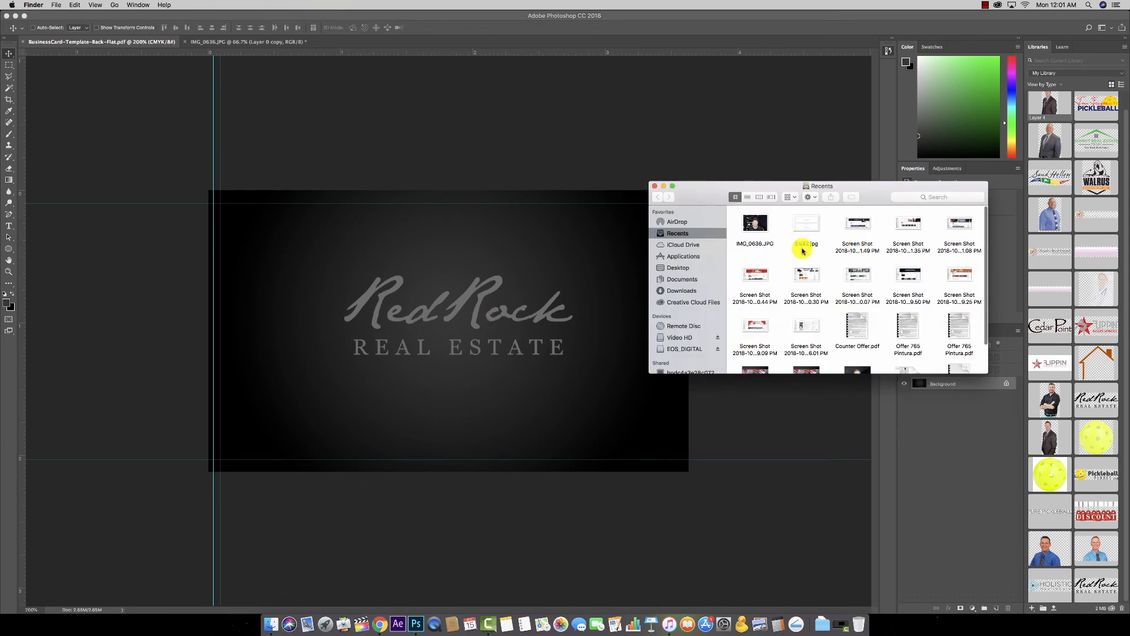
pyautogui.scroll(-3, 805, 253)
pyautogui.scroll(3, 853, 328)
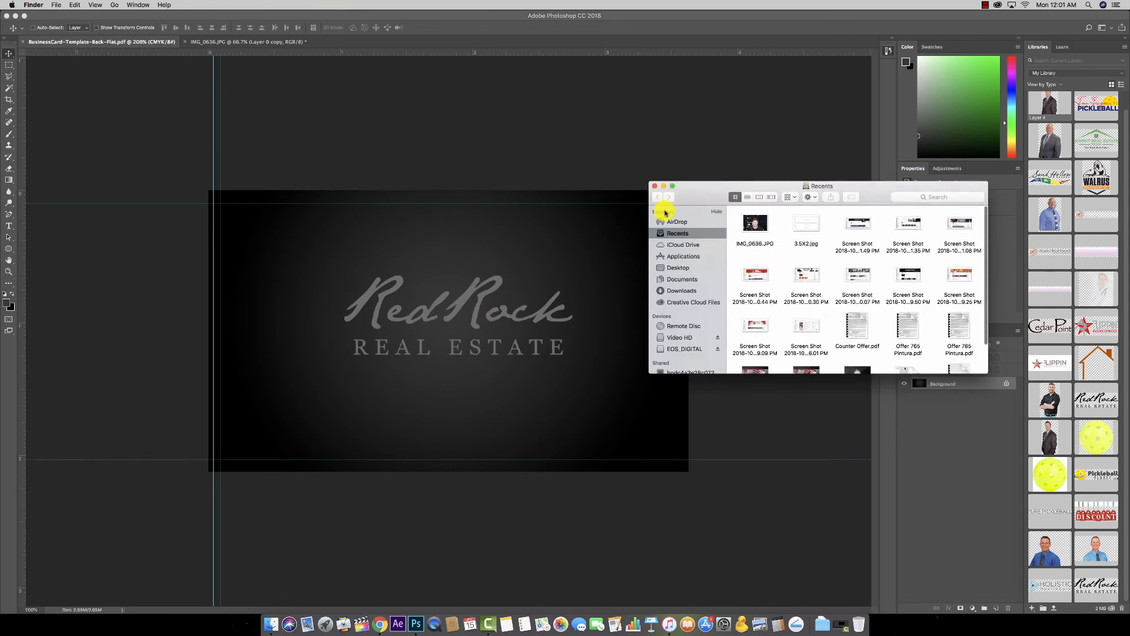
pyautogui.click(677, 267)
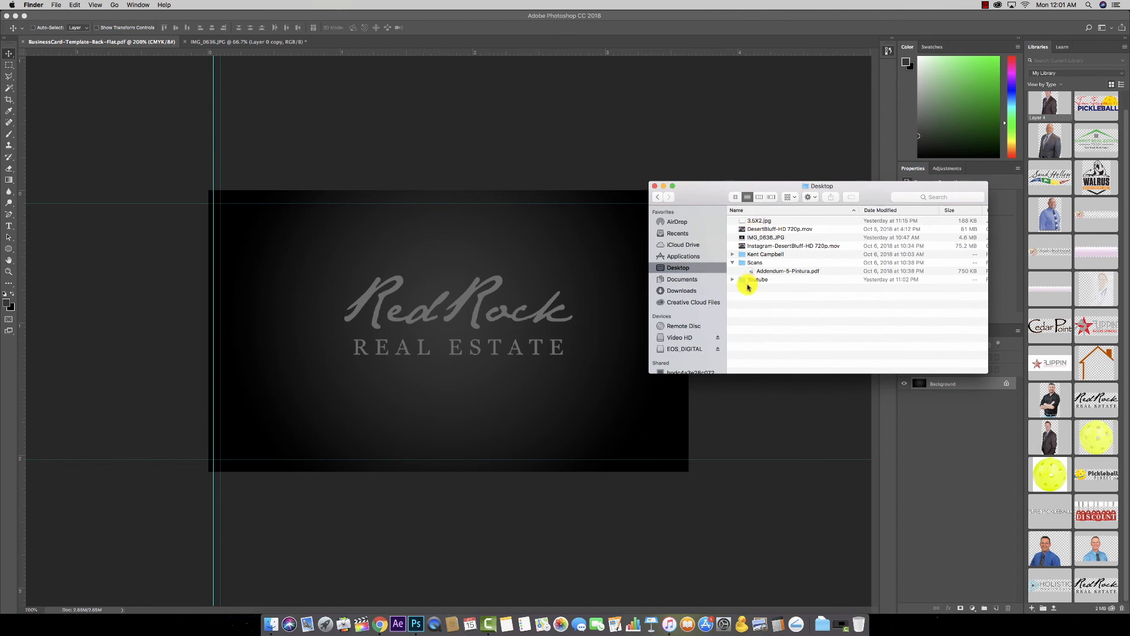
pyautogui.click(732, 262)
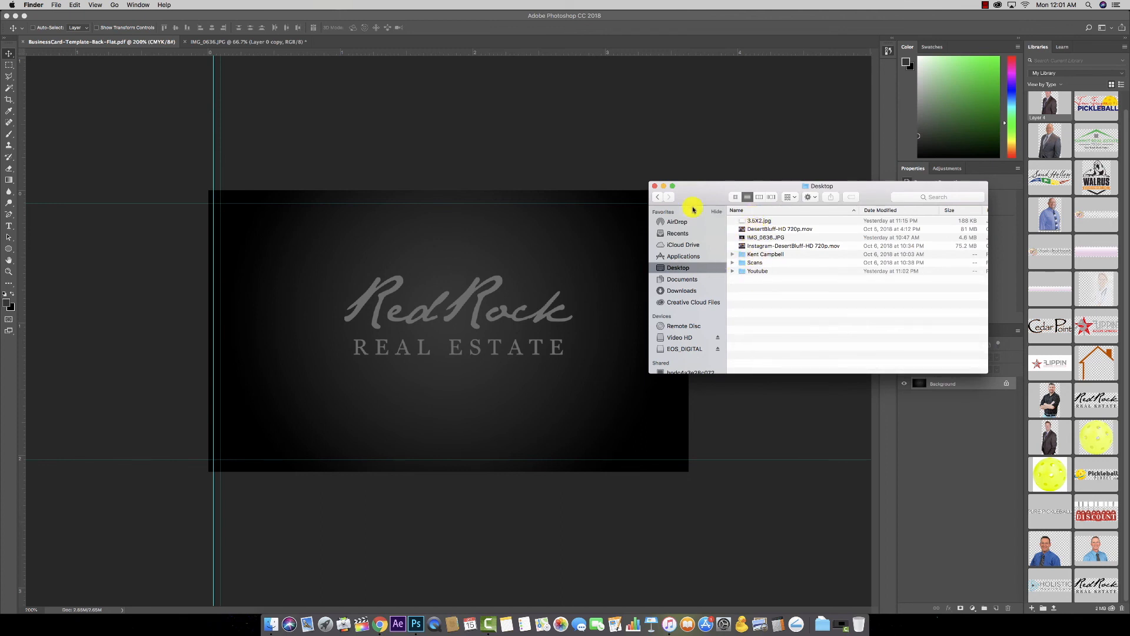
pyautogui.click(686, 334)
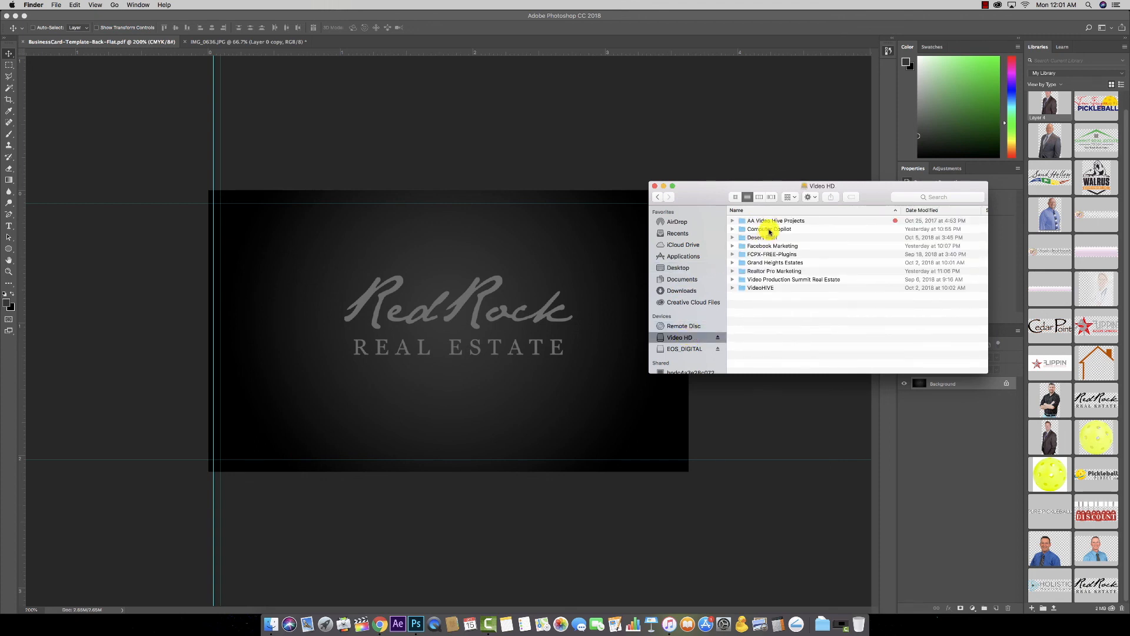
pyautogui.doubleClick(769, 230)
pyautogui.click(768, 221)
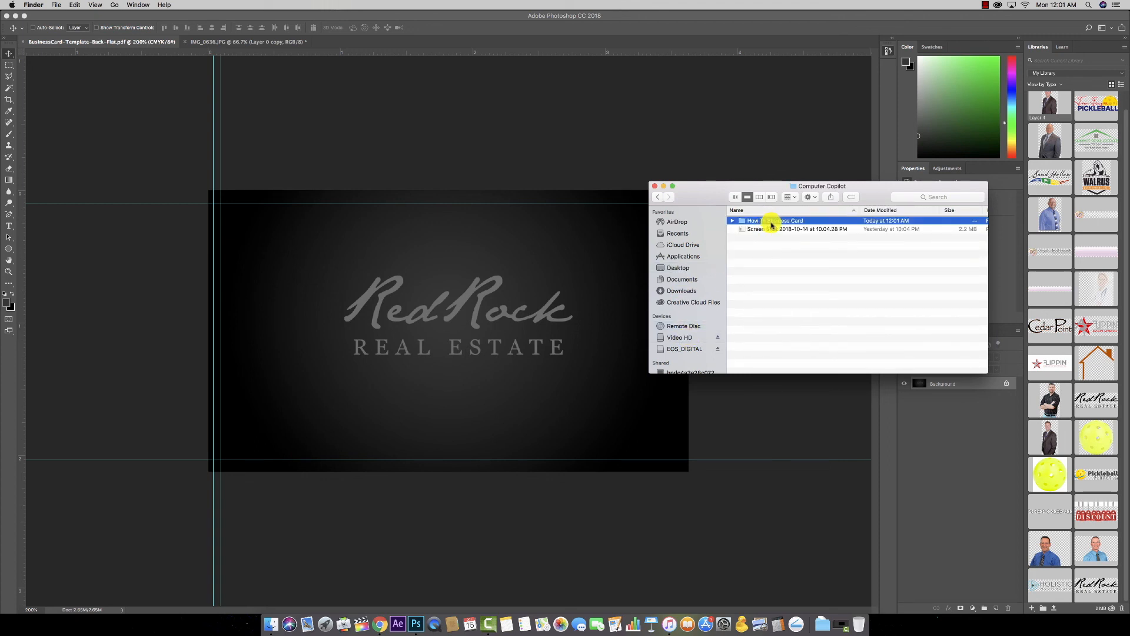
pyautogui.doubleClick(764, 222)
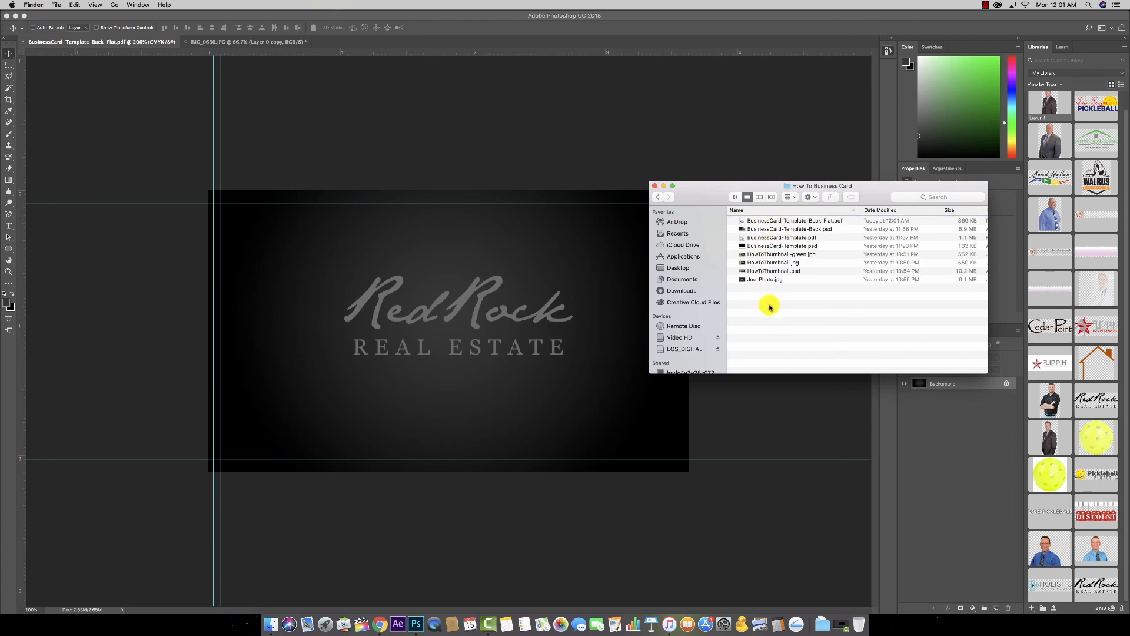
# Step: Open BusinessCard-Template-Back-Flat.pdf and BusinessCard-Template.pdf together in Preview
pyautogui.click(833, 221)
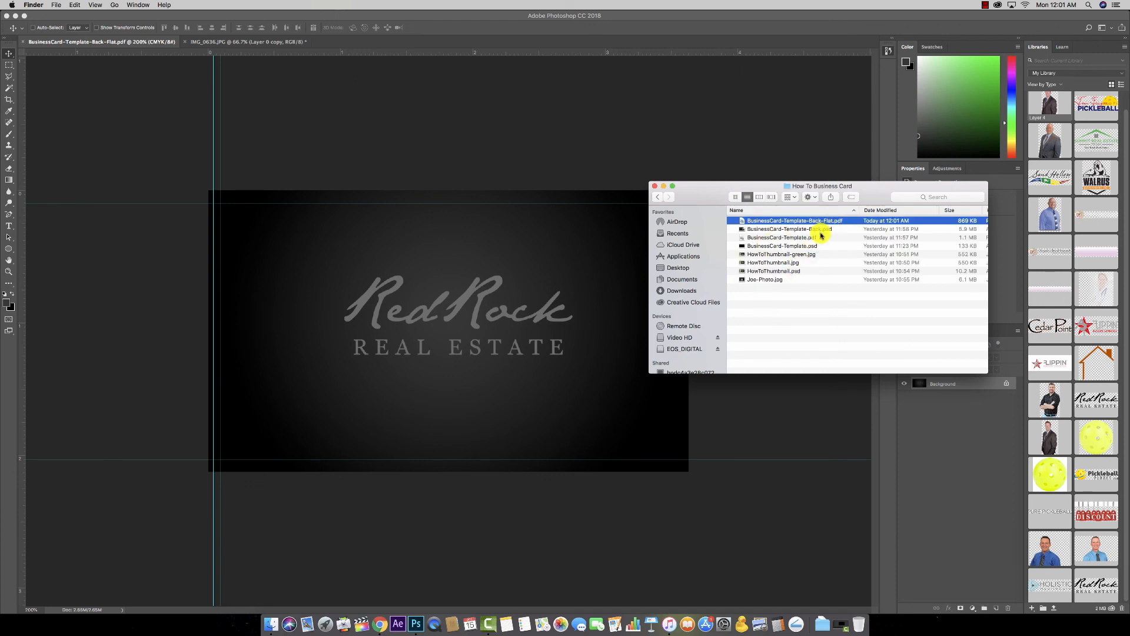
pyautogui.keyDown('super'); pyautogui.click(804, 238); pyautogui.keyUp('super')
pyautogui.doubleClick(803, 239)
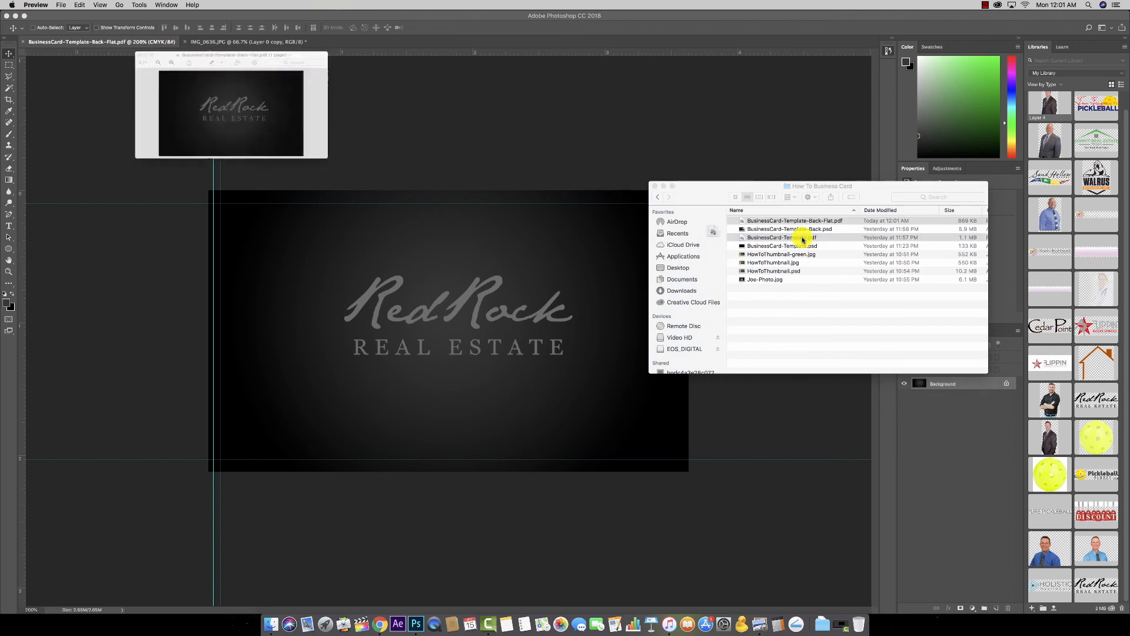
# Step: Move the front card preview aside to compare both PDFs, then close both Preview windows
pyautogui.moveTo(207, 63); pyautogui.dragTo(200, 151)
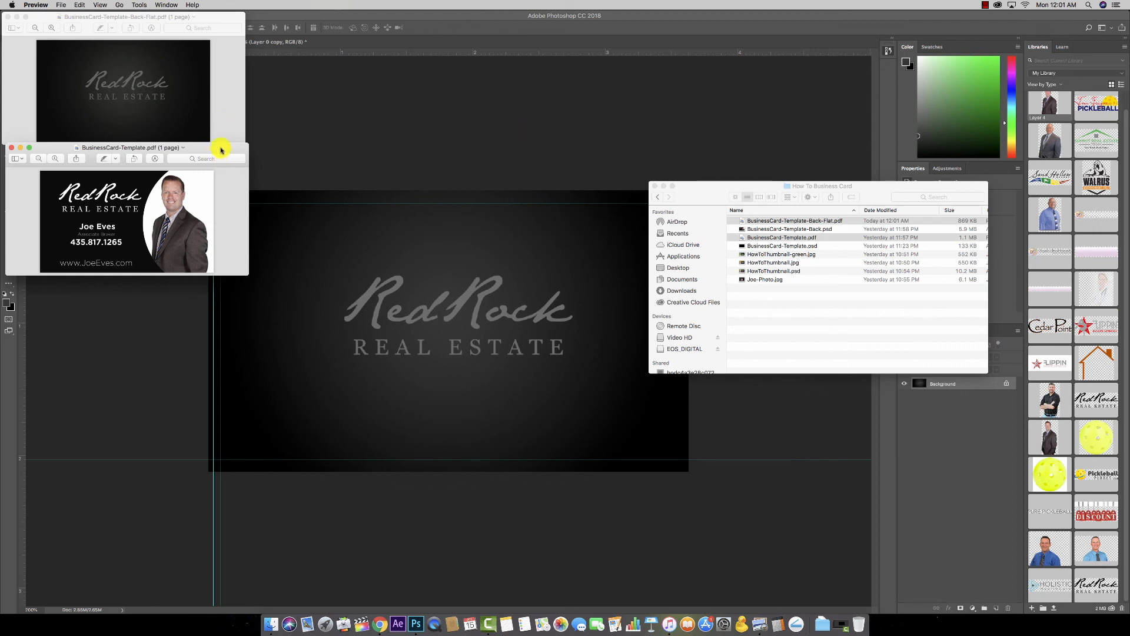
pyautogui.click(11, 147)
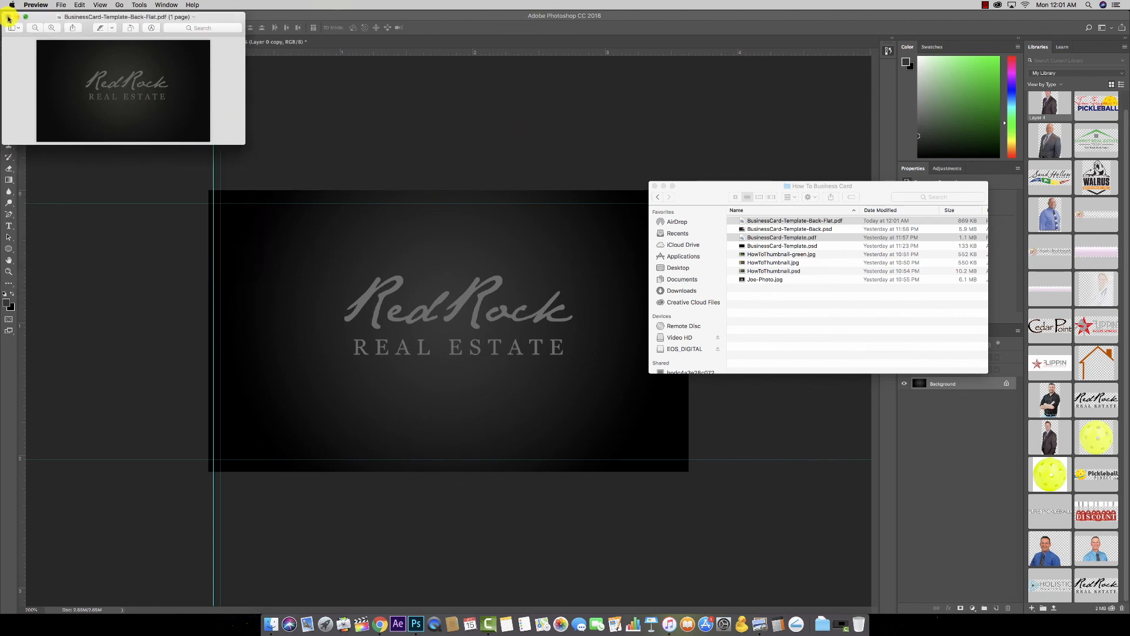
pyautogui.click(8, 17)
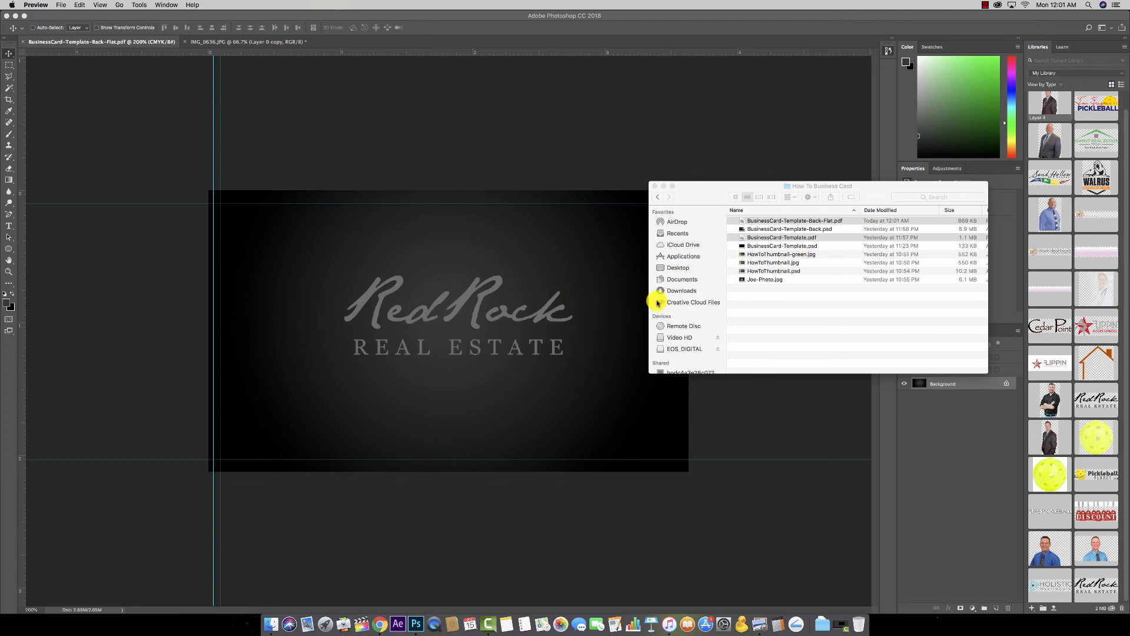
# Step: Close the Finder window and bring up the IMG_0636.JPG document in Photoshop
pyautogui.click(655, 186)
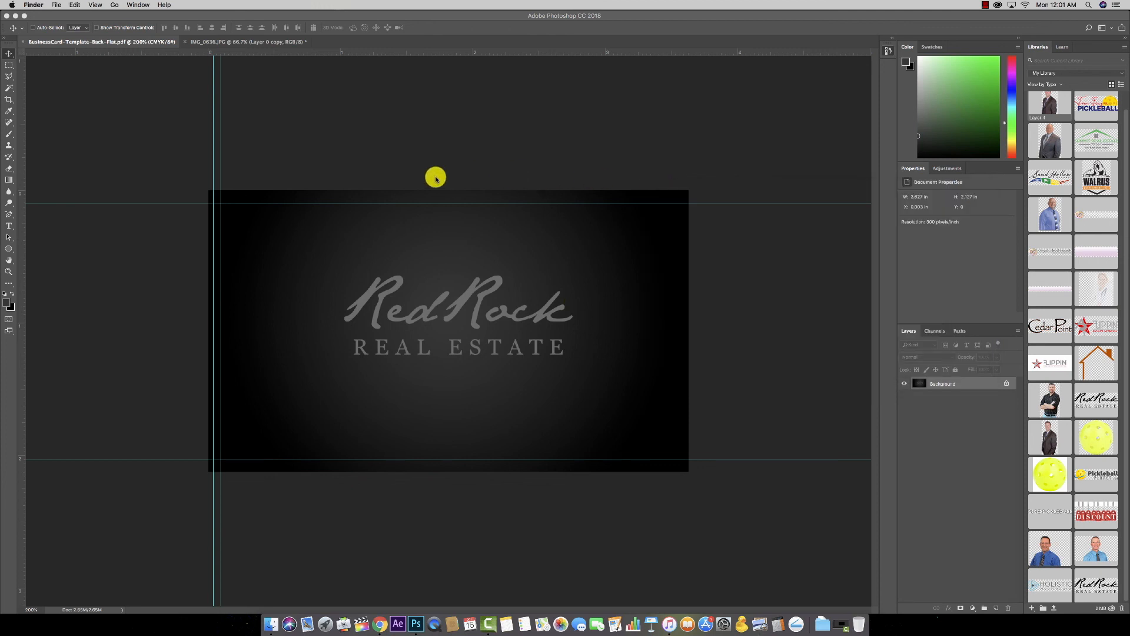
pyautogui.click(222, 40)
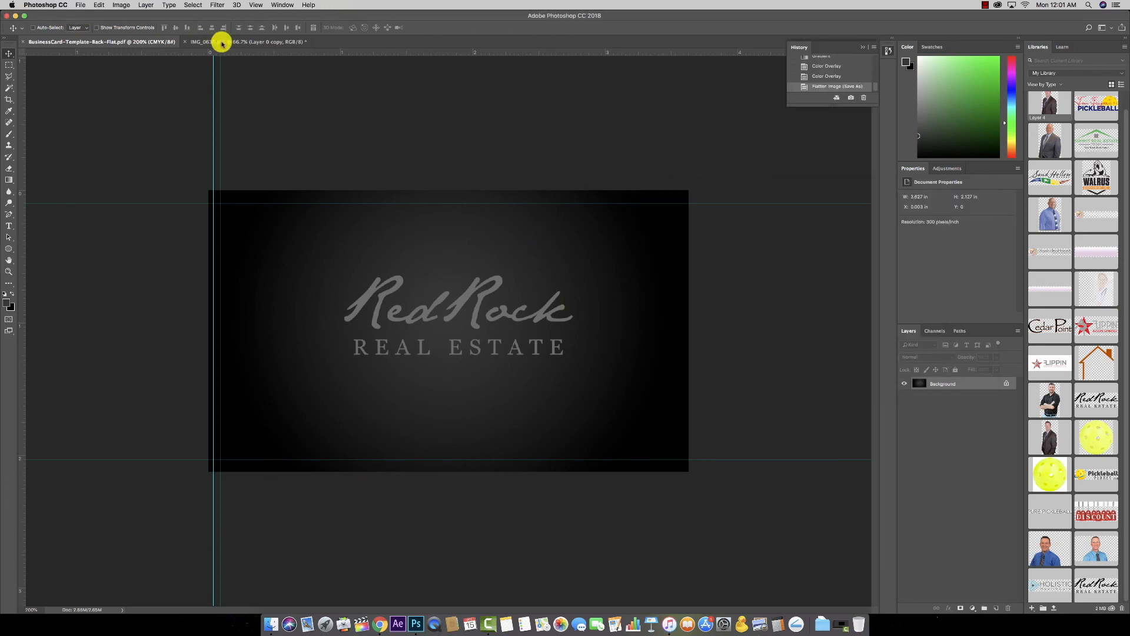
pyautogui.click(235, 41)
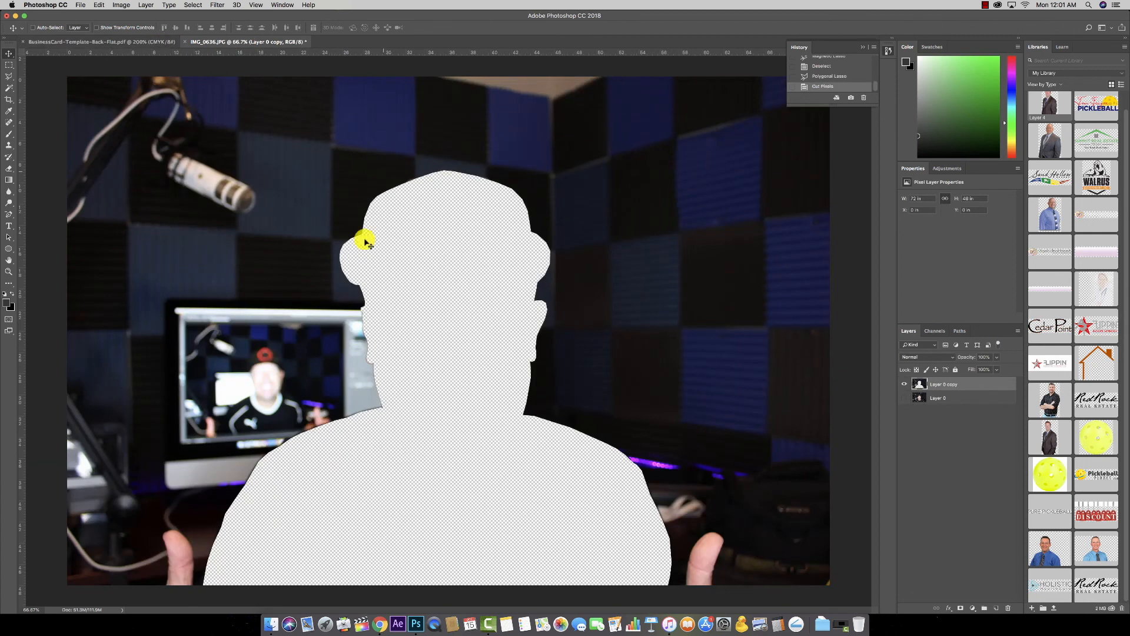